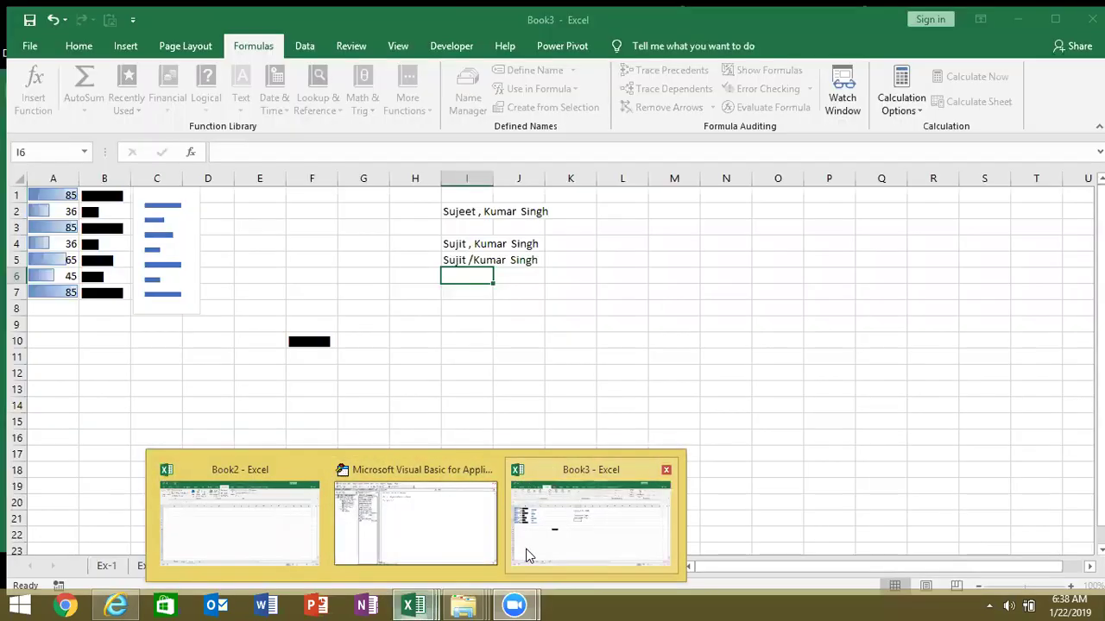
# Step: Close Book3 with Don't Save, then close the VBA editor to get back to Book2
pyautogui.click(526, 554)
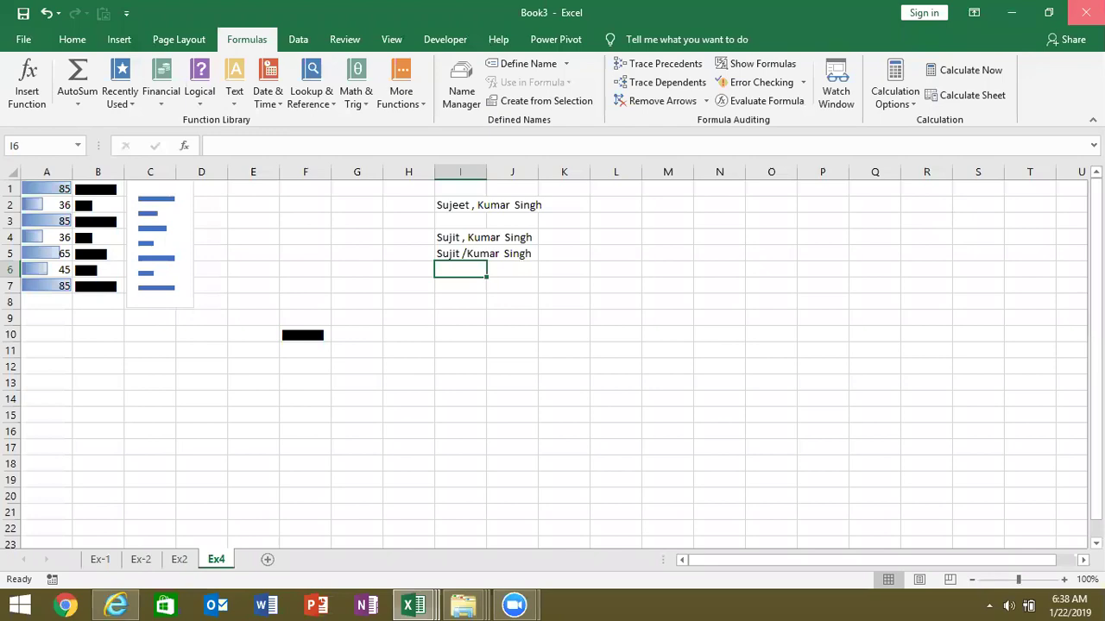
pyautogui.click(1086, 12)
pyautogui.click(559, 332)
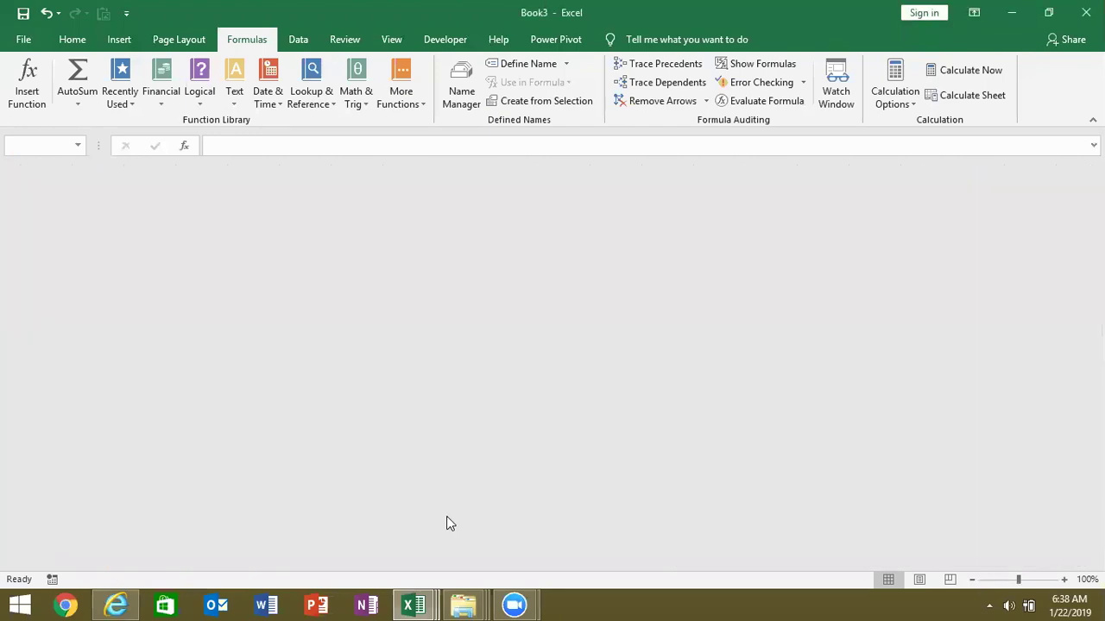
pyautogui.click(466, 555)
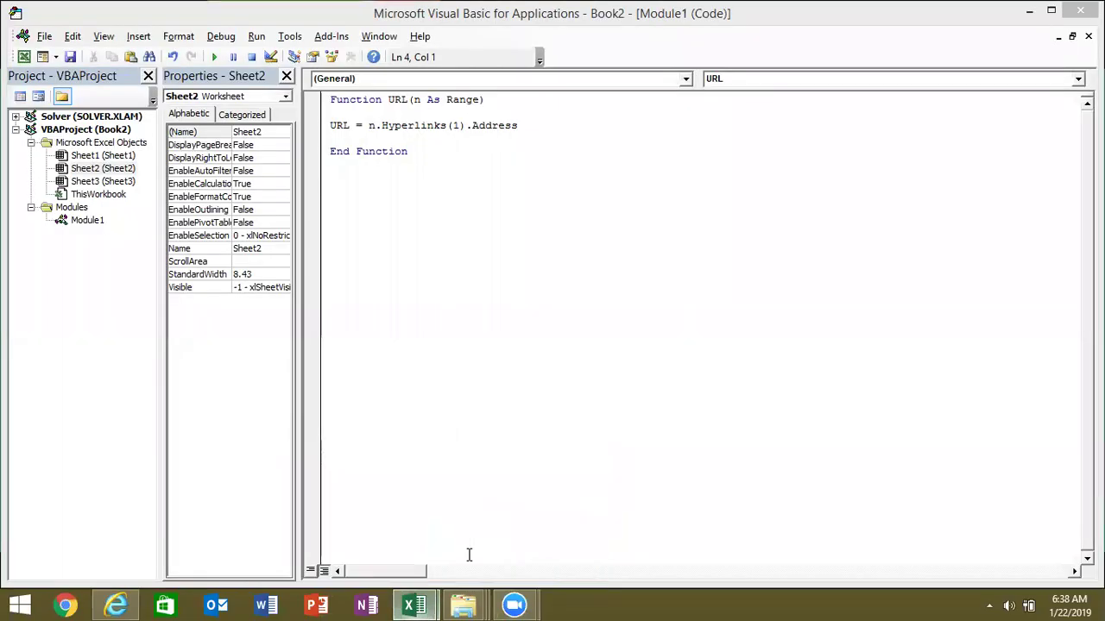
pyautogui.click(1077, 11)
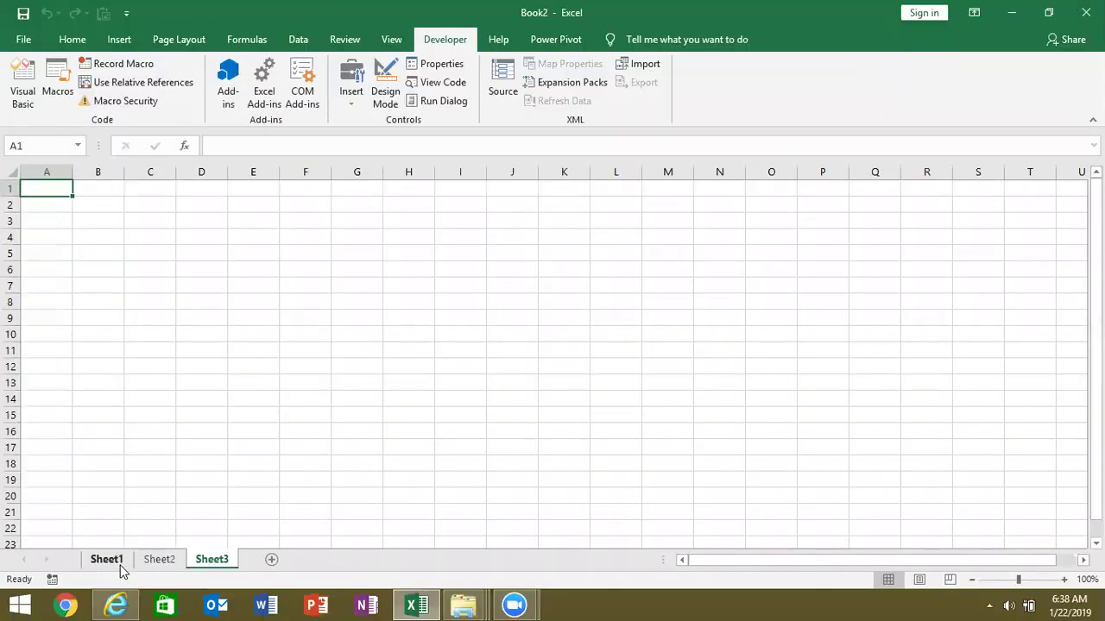
pyautogui.click(107, 560)
pyautogui.click(164, 562)
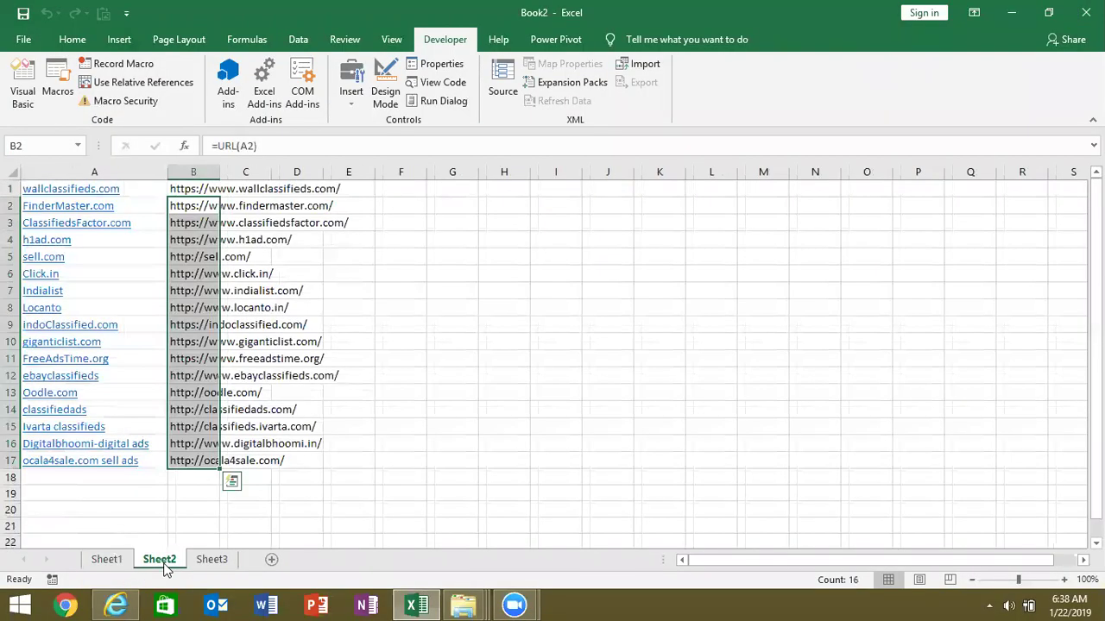
pyautogui.click(209, 562)
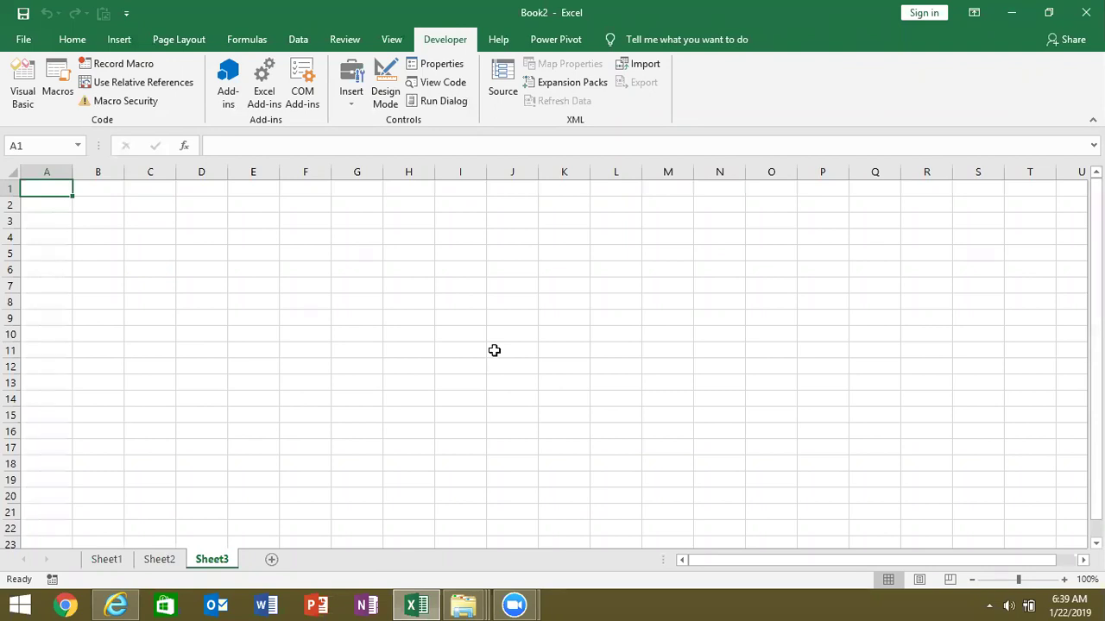
pyautogui.click(465, 354)
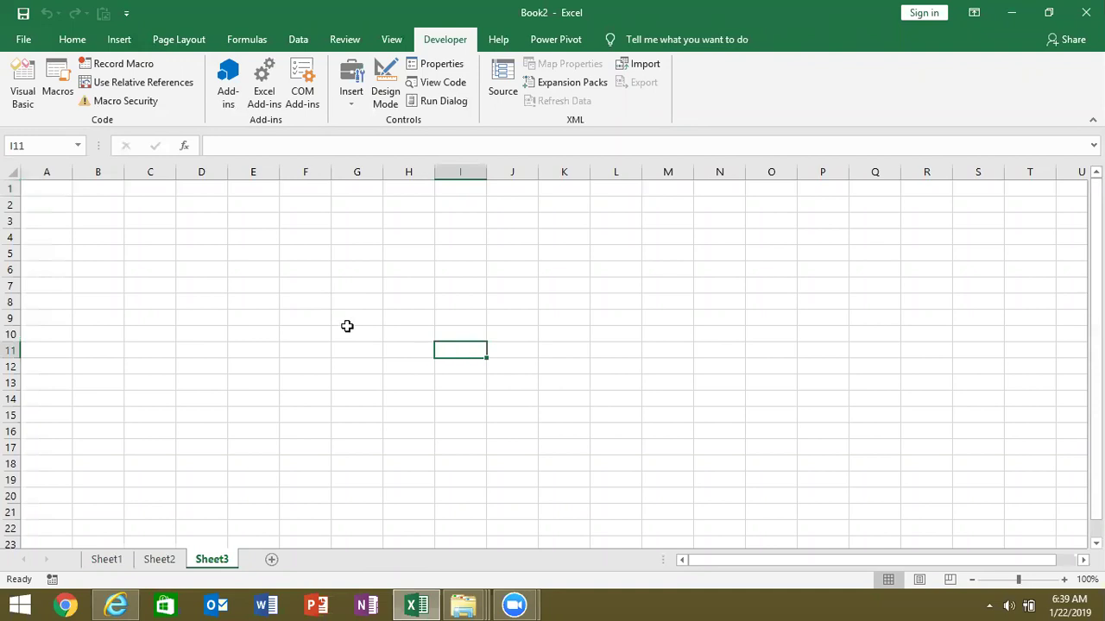
pyautogui.click(60, 190)
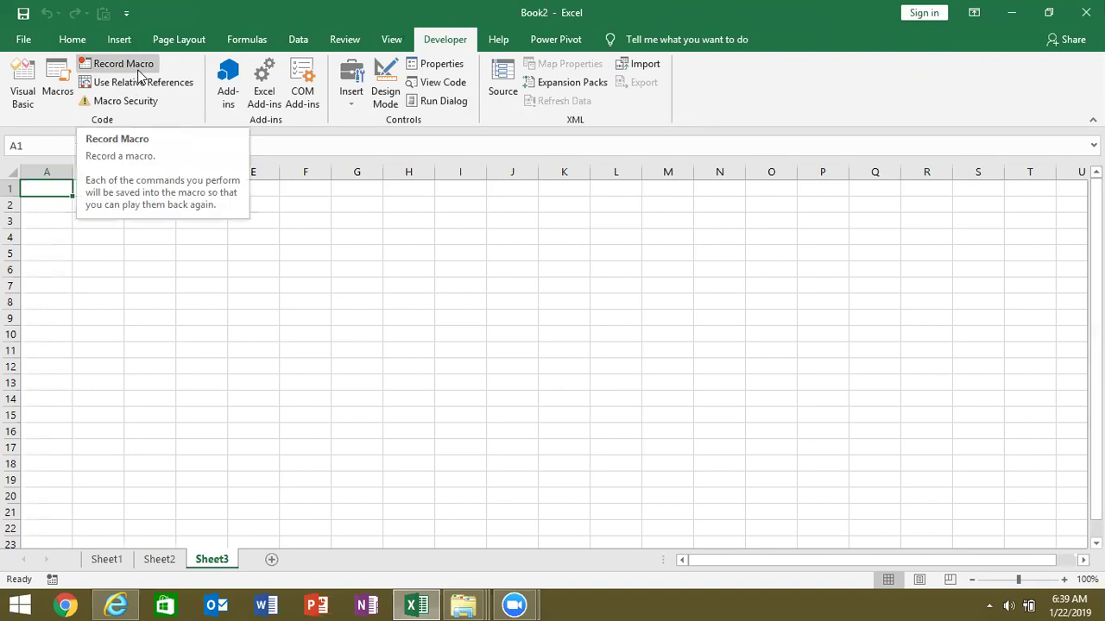
# Step: Start recording a macro and enter the header 'Name' in cell A1
pyautogui.click(120, 65)
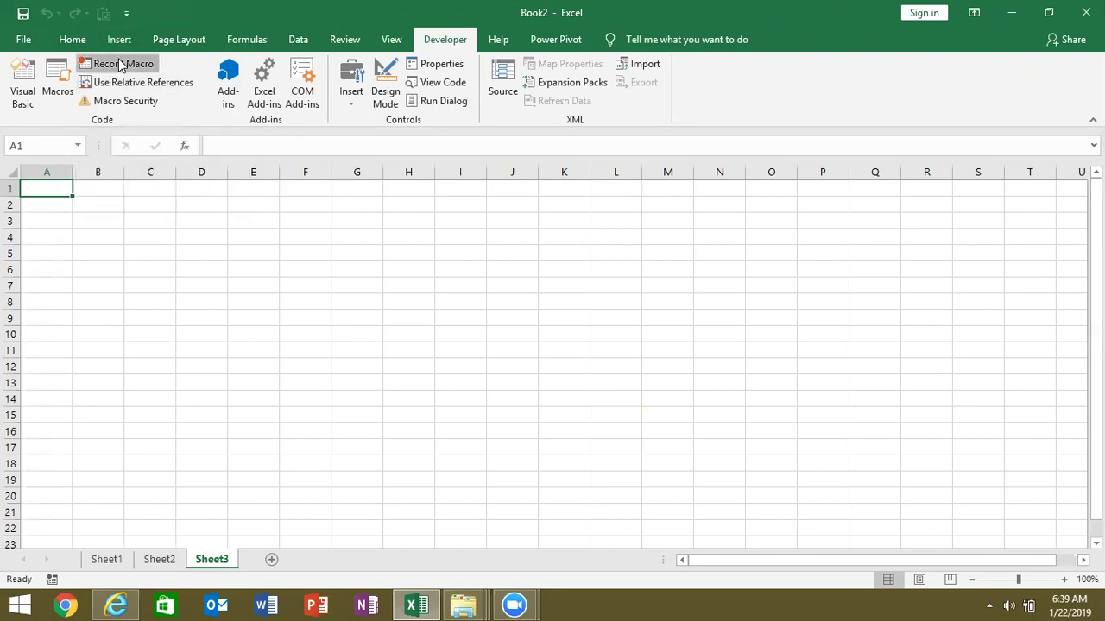
pyautogui.click(427, 328)
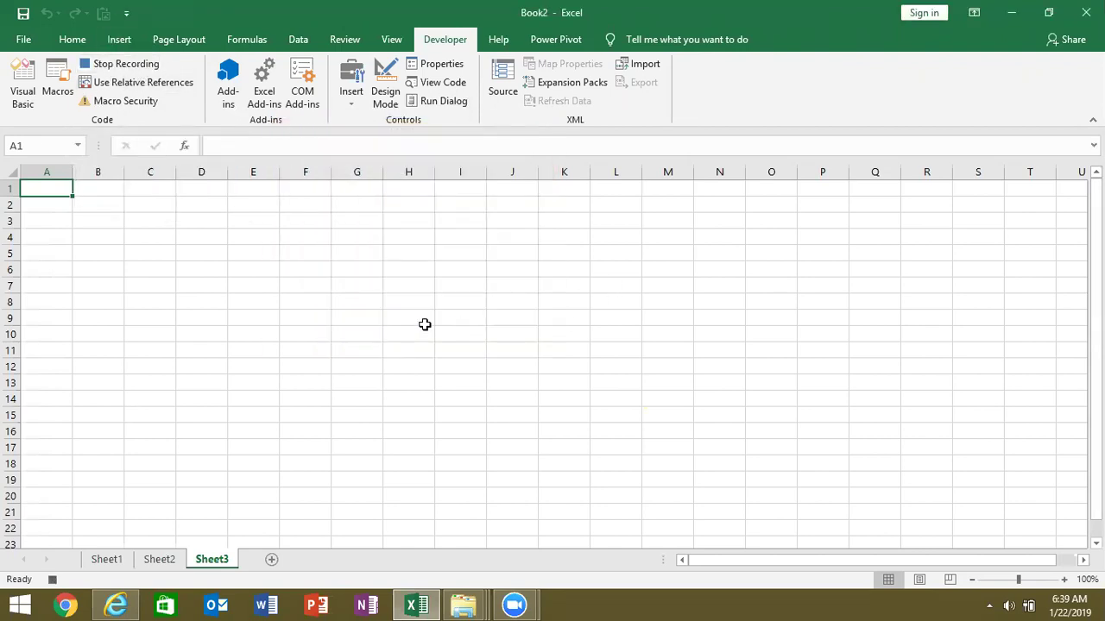
pyautogui.click(306, 302)
pyautogui.click(377, 319)
pyautogui.click(40, 184)
pyautogui.write('Name')
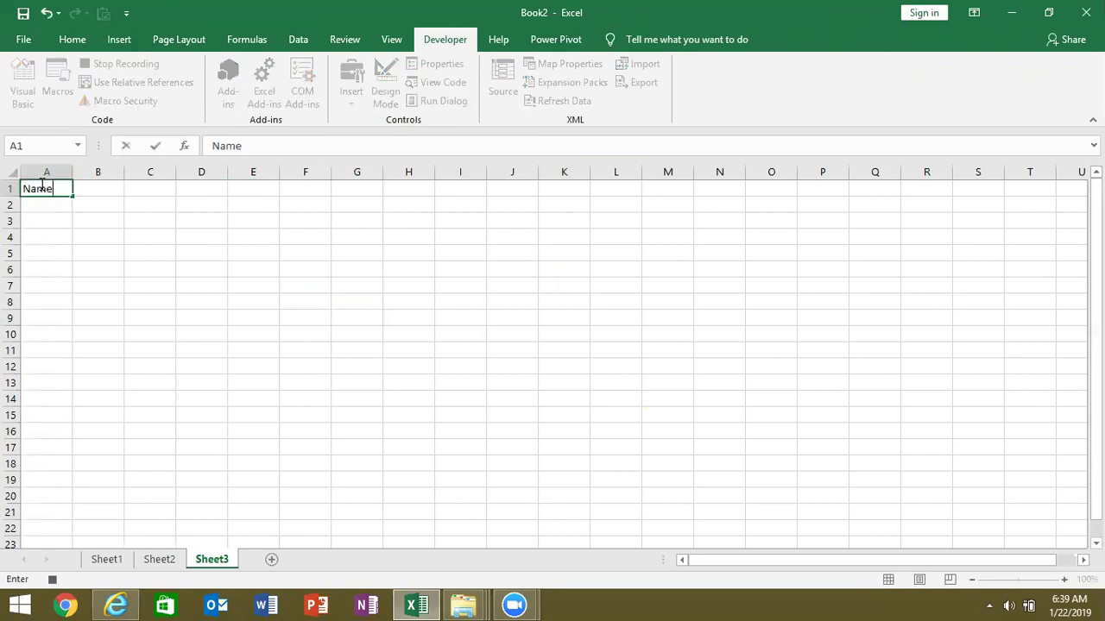
pyautogui.press('Tab')
# Step: Inspect the recorded Macro1 code in Module2 of the VBA editor
pyautogui.click(30, 102)
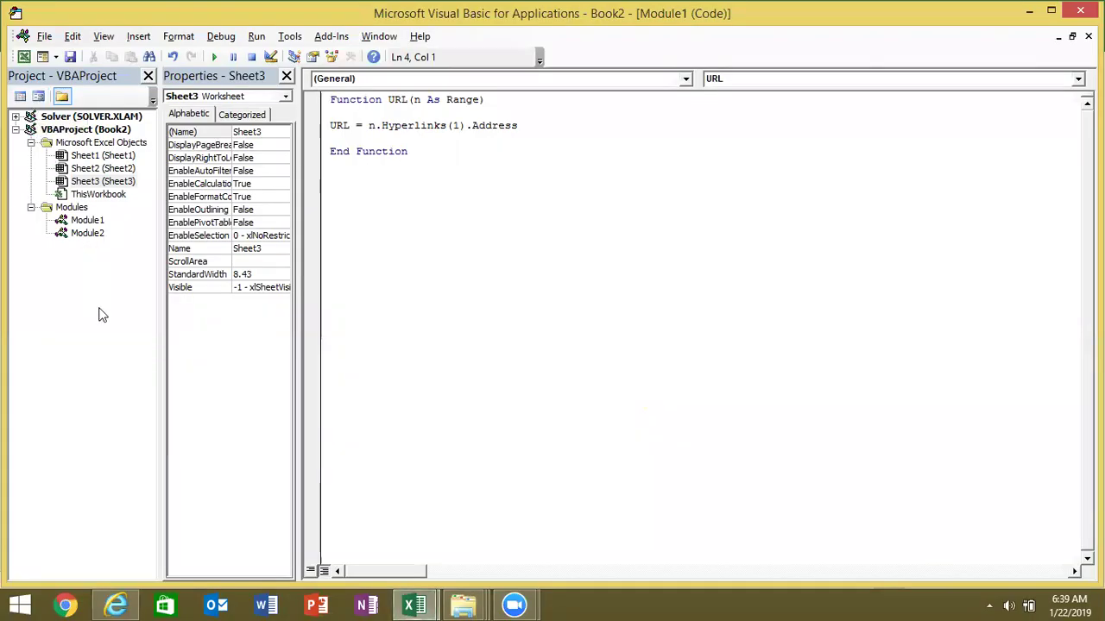
pyautogui.click(89, 234)
pyautogui.doubleClick(87, 233)
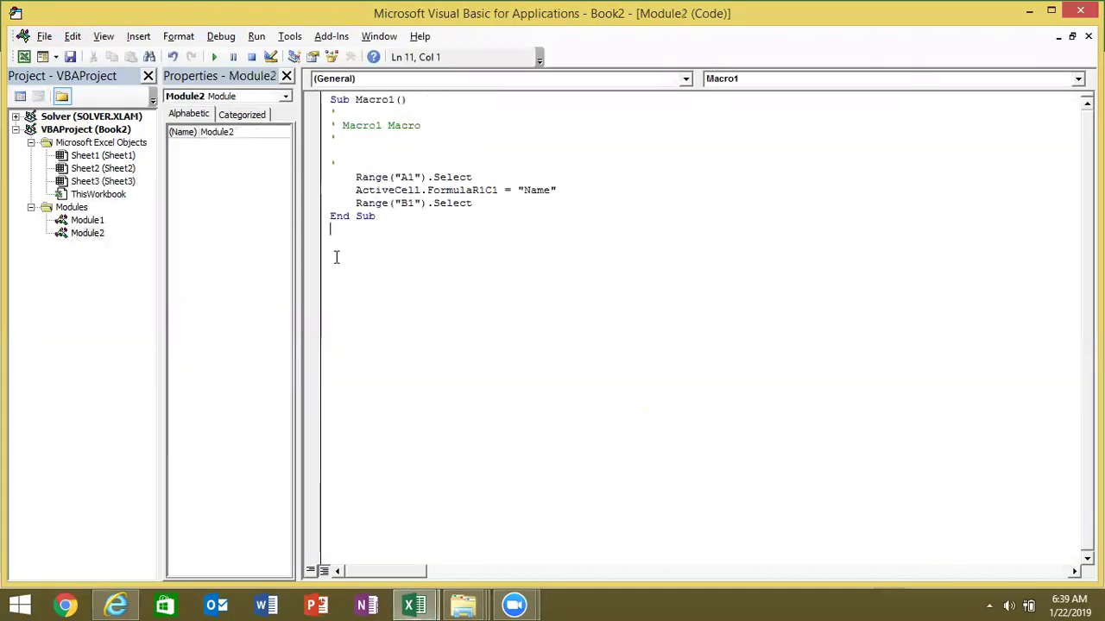
pyautogui.click(419, 177)
pyautogui.click(410, 190)
pyautogui.doubleClick(542, 189)
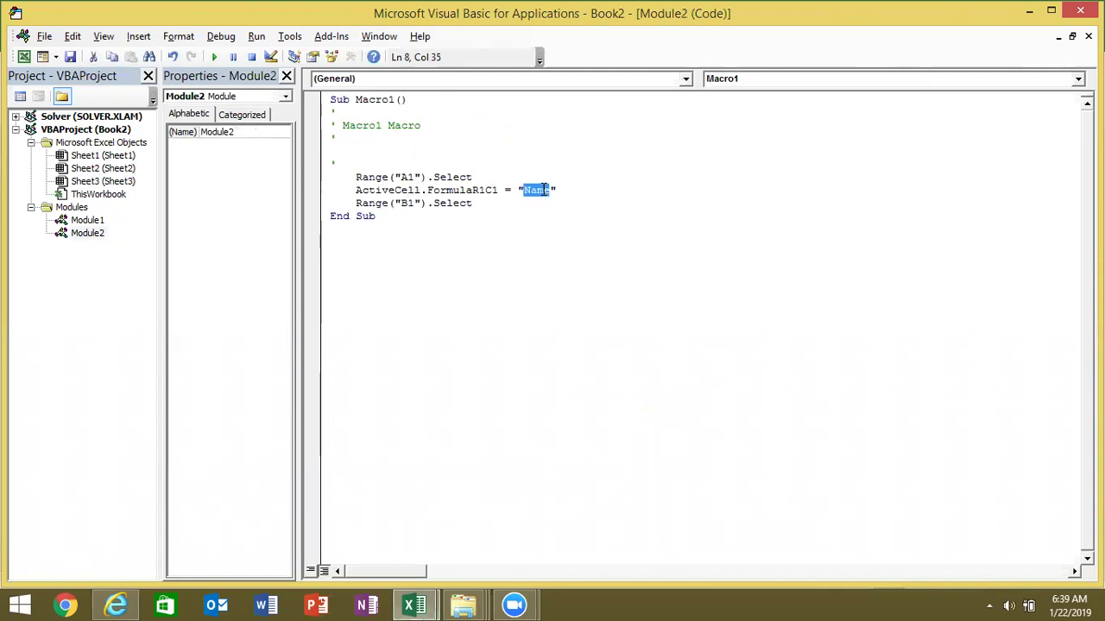
pyautogui.click(511, 199)
pyautogui.hotkey('alt', 'F11')
# Step: Enter the headers 'Marks' in B1 and 'Amt' in C1, checking the recorded code after each
pyautogui.write('MAr')
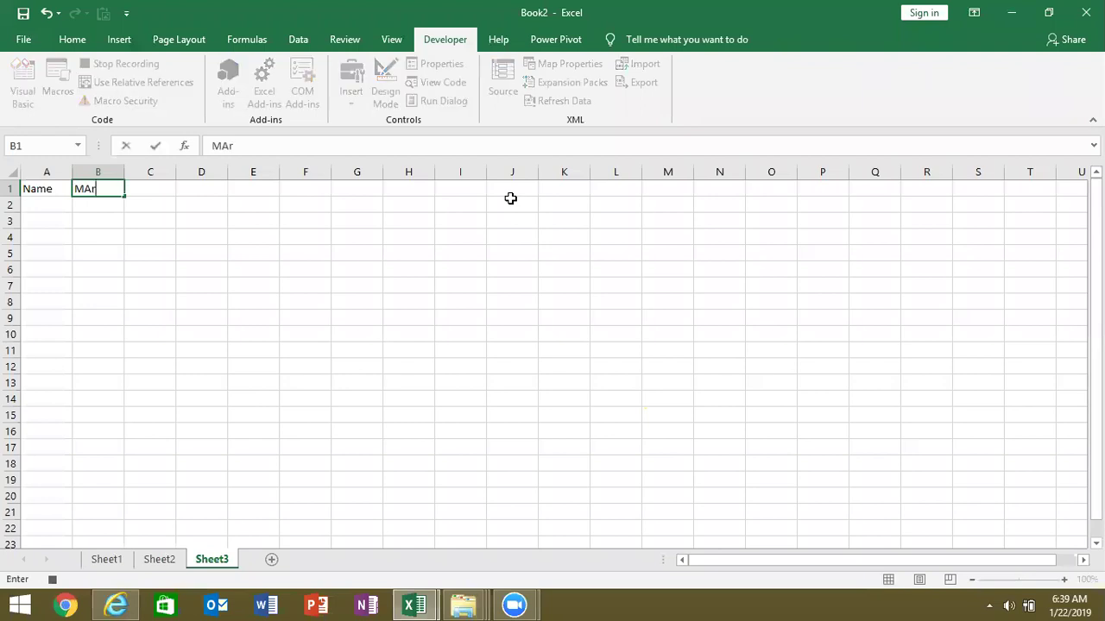
pyautogui.press('BackSpace')
pyautogui.press('BackSpace')
pyautogui.write('arks')
pyautogui.press('Tab')
pyautogui.hotkey('alt', 'F11')
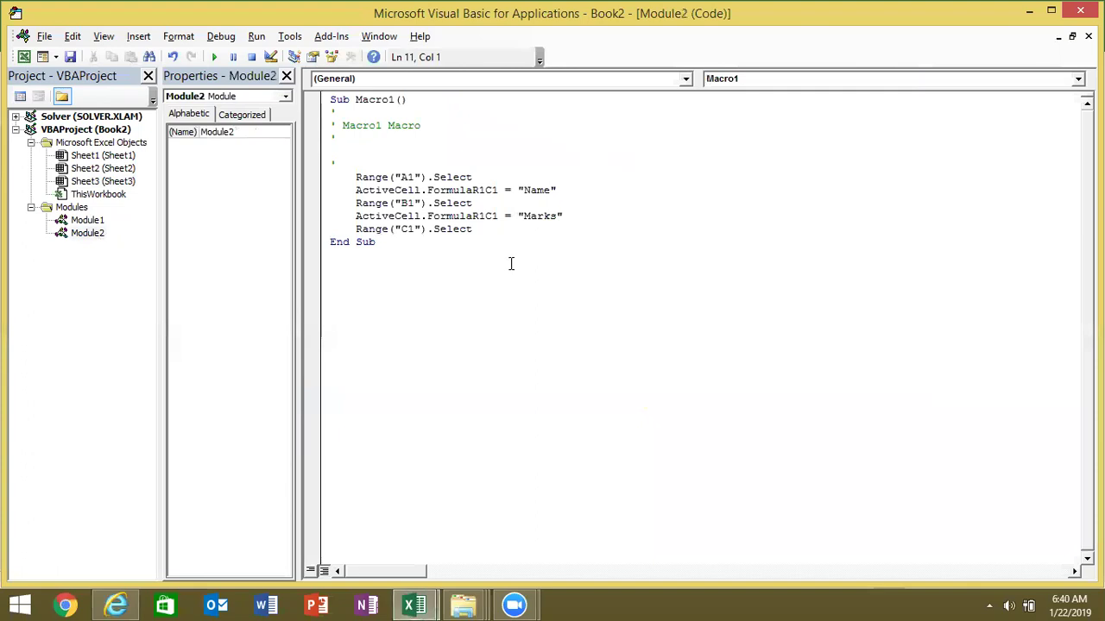
pyautogui.click(543, 216)
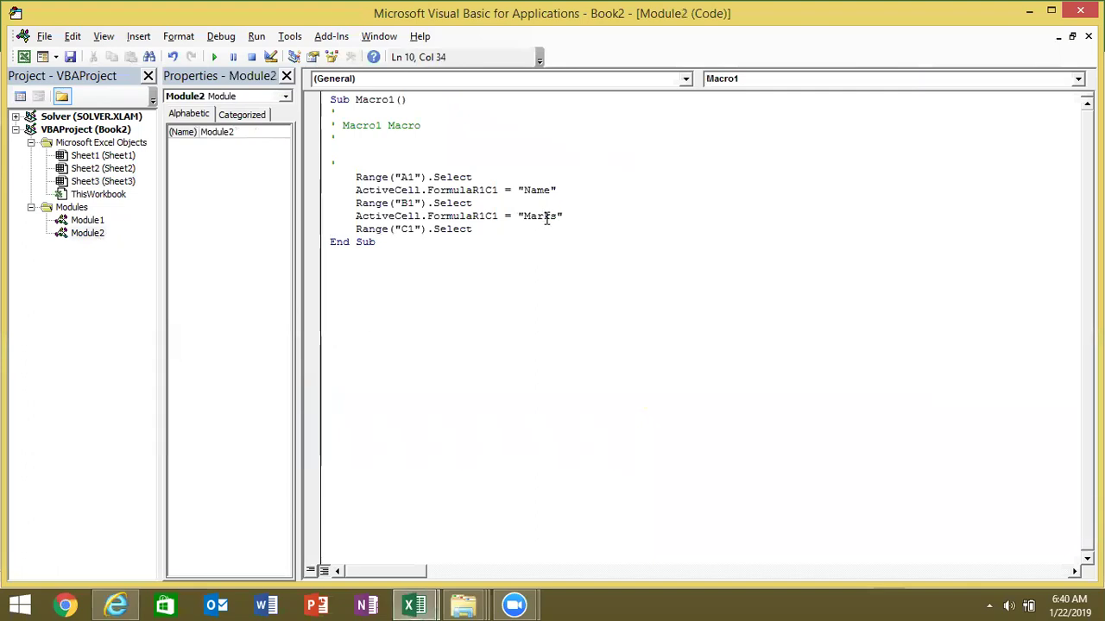
pyautogui.hotkey('alt', 'F11')
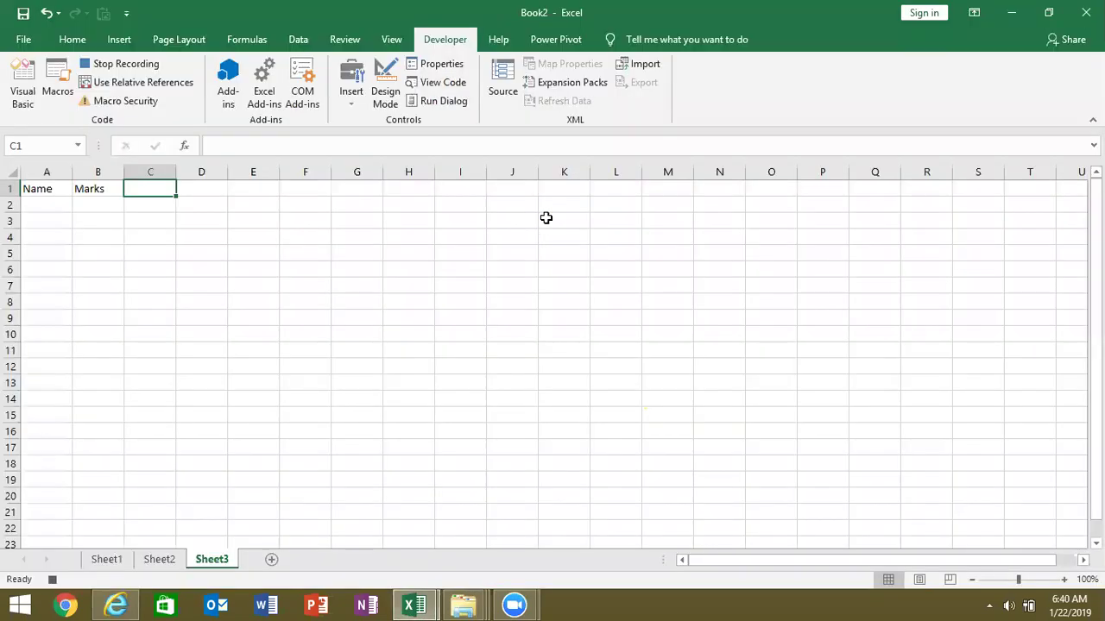
pyautogui.write('Amt')
pyautogui.press('Tab')
pyautogui.hotkey('alt', 'F11')
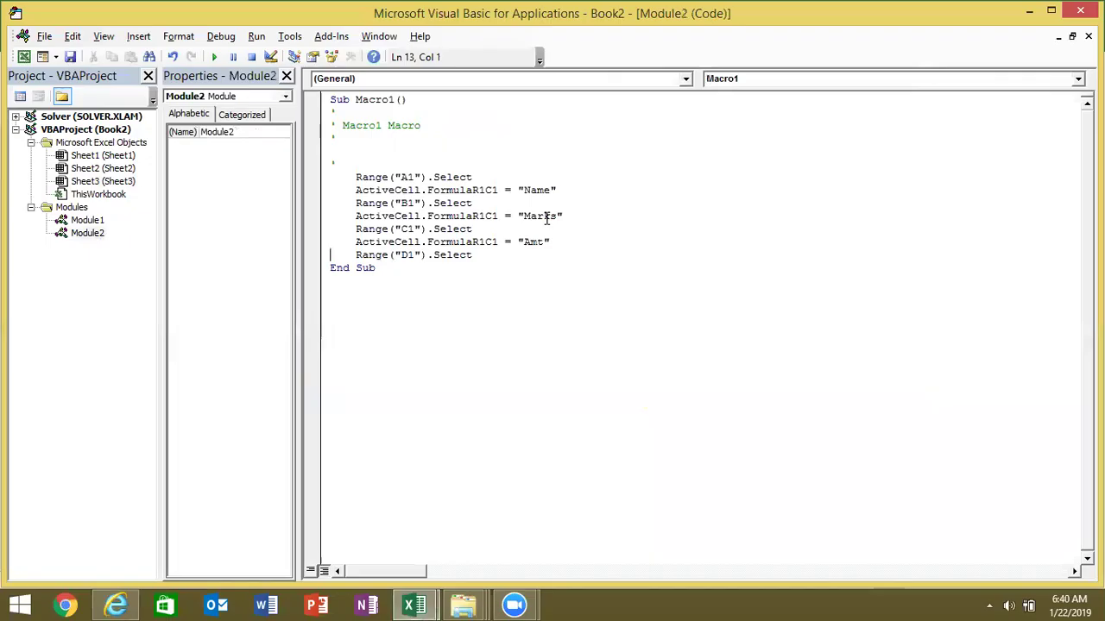
pyautogui.doubleClick(548, 233)
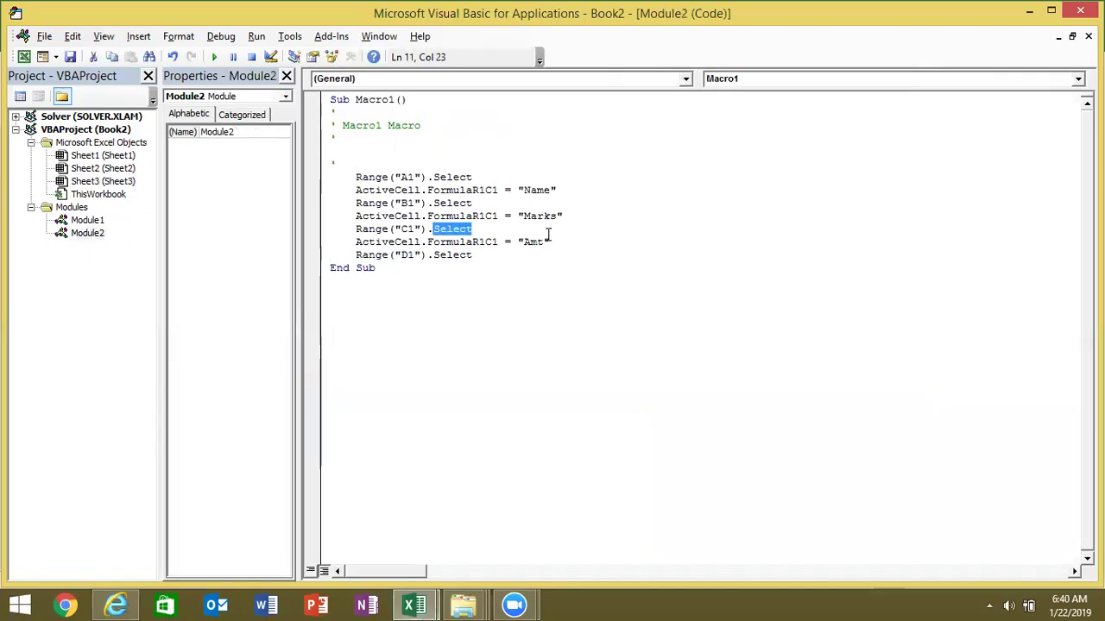
pyautogui.hotkey('alt', 'F11')
# Step: Select C3:F11 and attempt a copy, dismissing the multiple-selection warning
pyautogui.moveTo(155, 217); pyautogui.dragTo(328, 348)
pyautogui.hotkey('alt', 'F11')
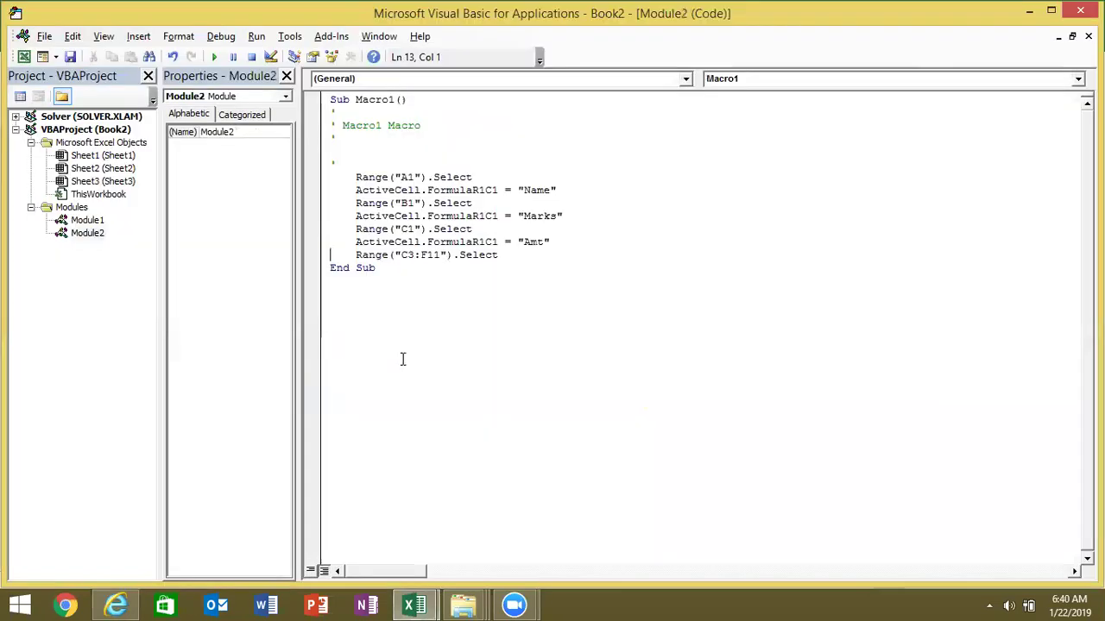
pyautogui.moveTo(461, 274); pyautogui.dragTo(455, 259)
pyautogui.hotkey('alt', 'F11')
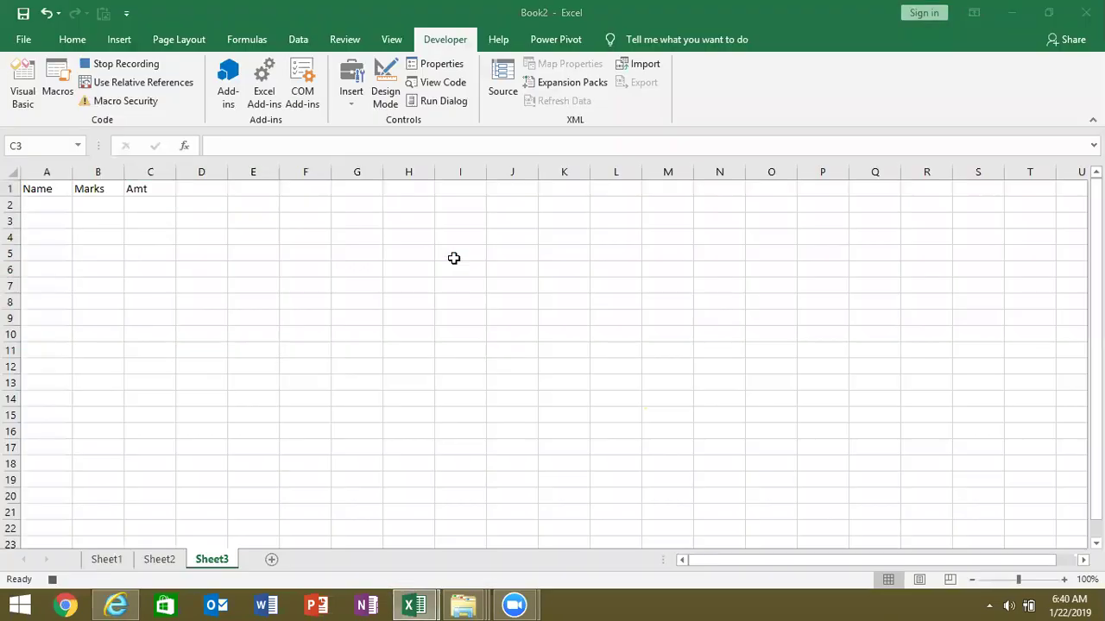
pyautogui.keyDown('ctrl'); pyautogui.click(458, 259); pyautogui.keyUp('ctrl')
pyautogui.hotkey('ctrl', 'c')
pyautogui.press('Return')
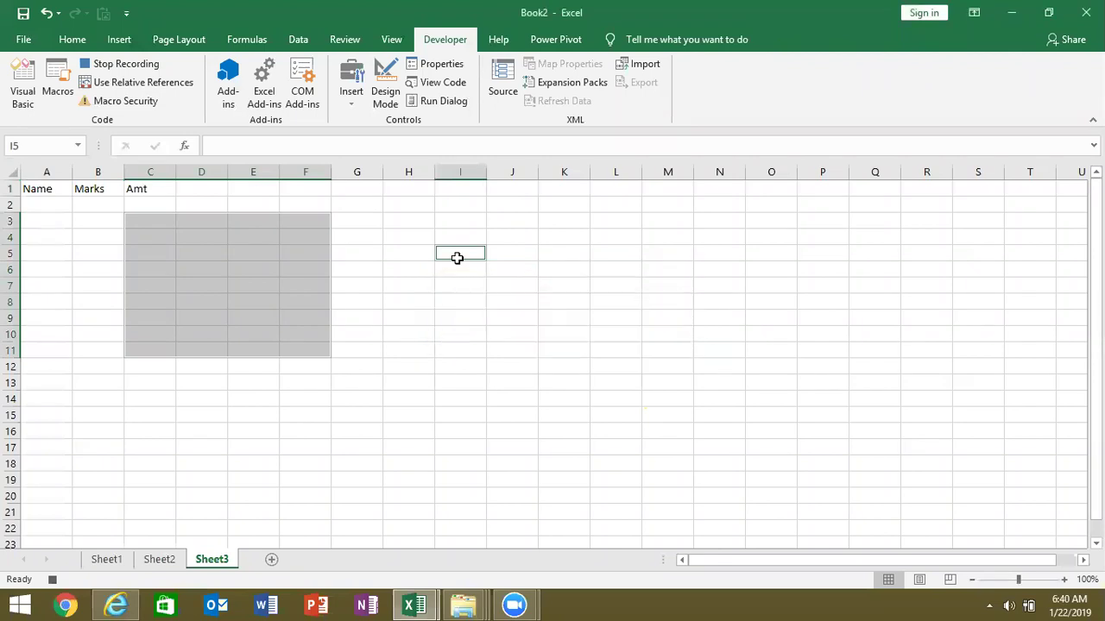
# Step: Copy the range C3:F8 and check the recorded copy line in the editor
pyautogui.click(165, 217)
pyautogui.moveTo(165, 216); pyautogui.dragTo(297, 308)
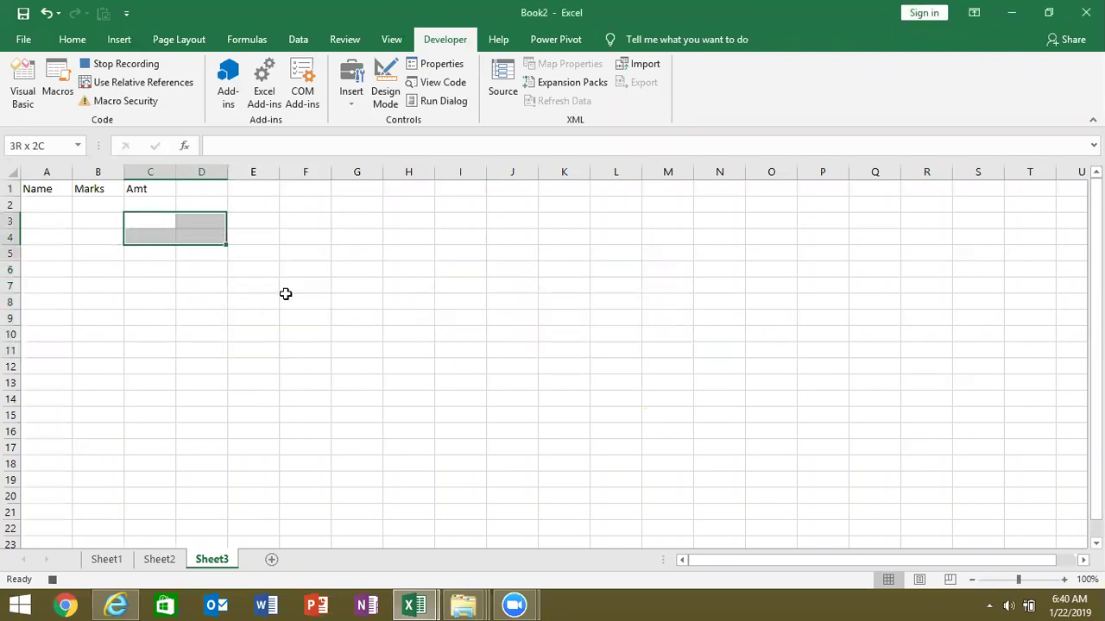
pyautogui.hotkey('ctrl', 'c')
pyautogui.hotkey('alt', 'Tab')
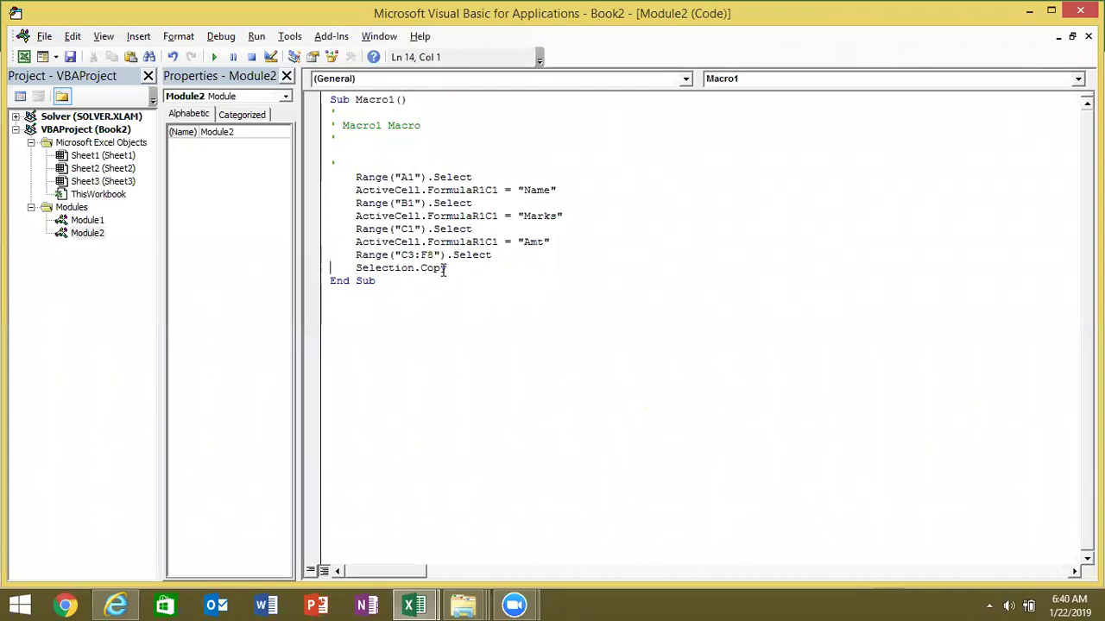
pyautogui.hotkey('alt', 'Tab')
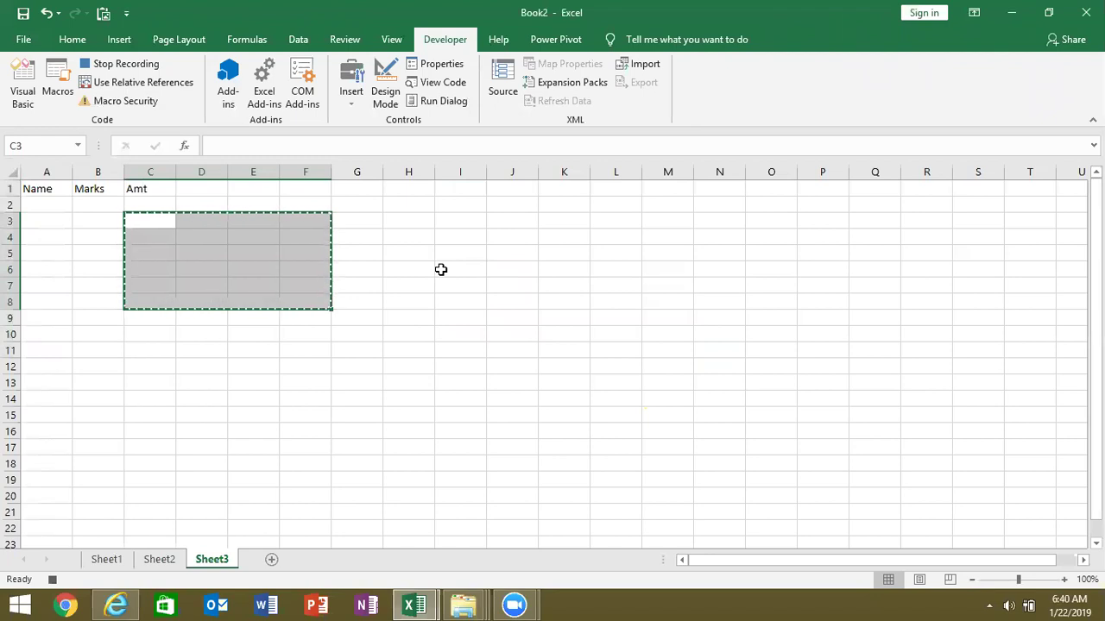
pyautogui.hotkey('alt', 'Tab')
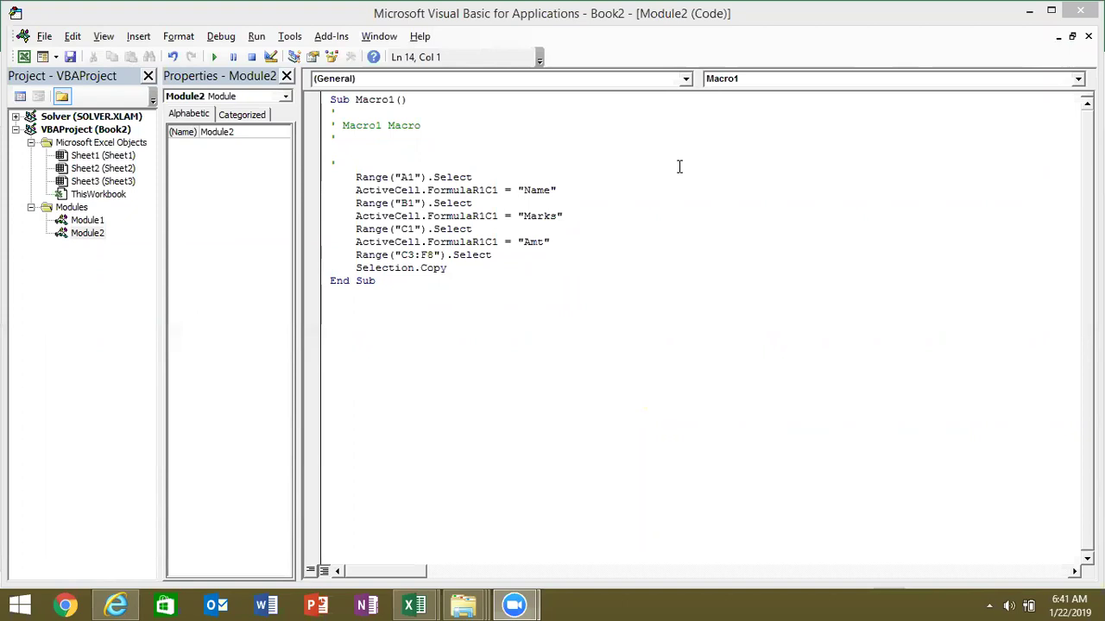
# Step: Cancel the copy marquee, select G1, and stop the macro recording
pyautogui.hotkey('alt', 'Tab')
pyautogui.hotkey('alt', 'Tab')
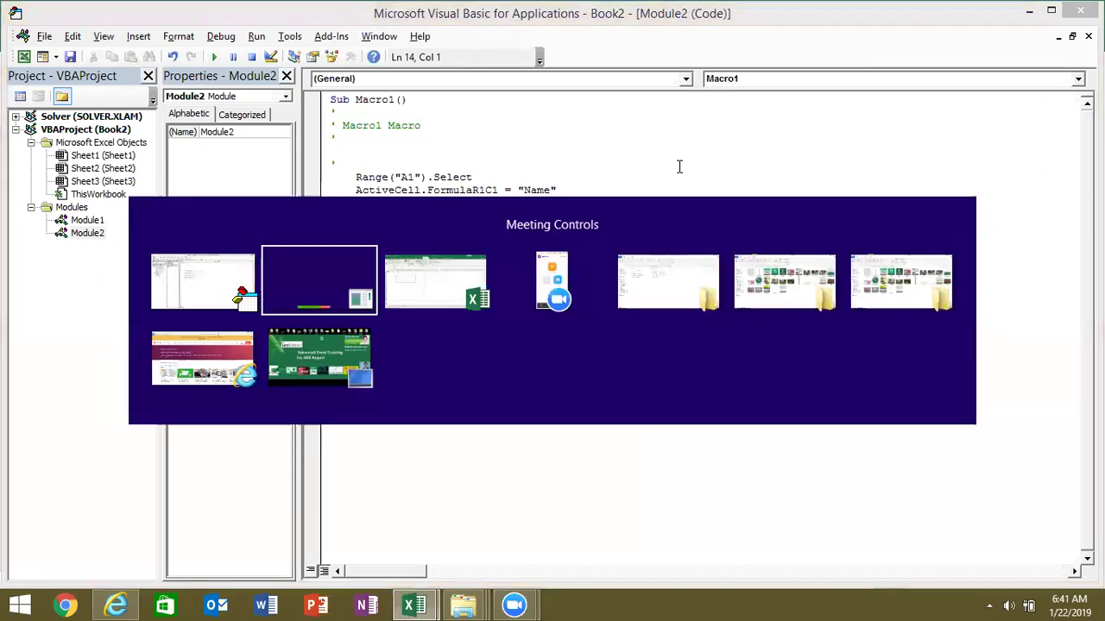
pyautogui.press('Escape')
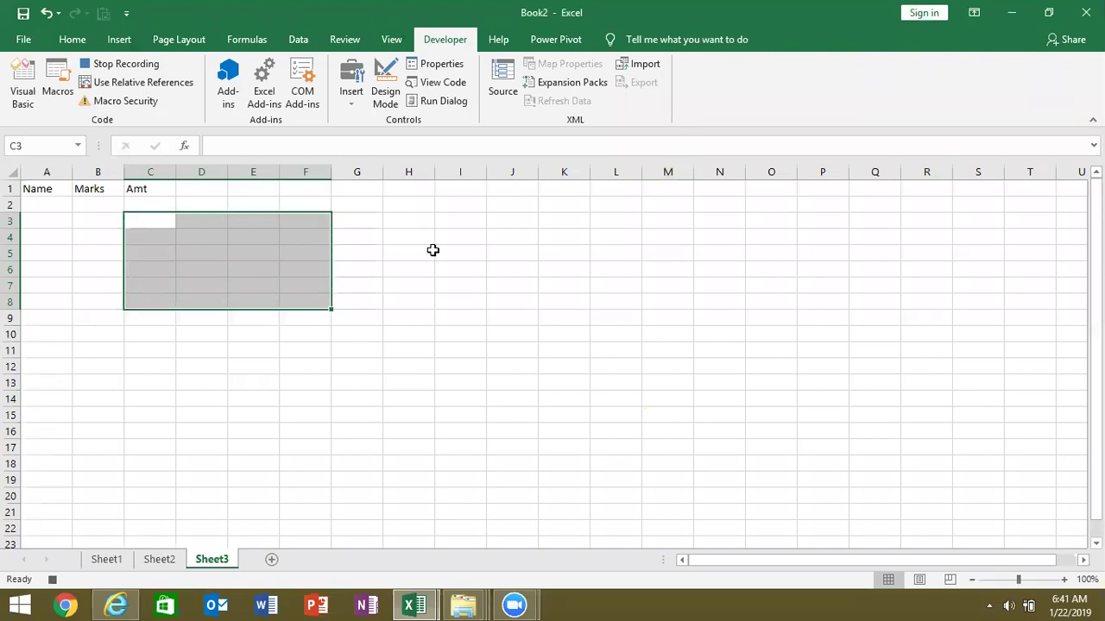
pyautogui.click(349, 188)
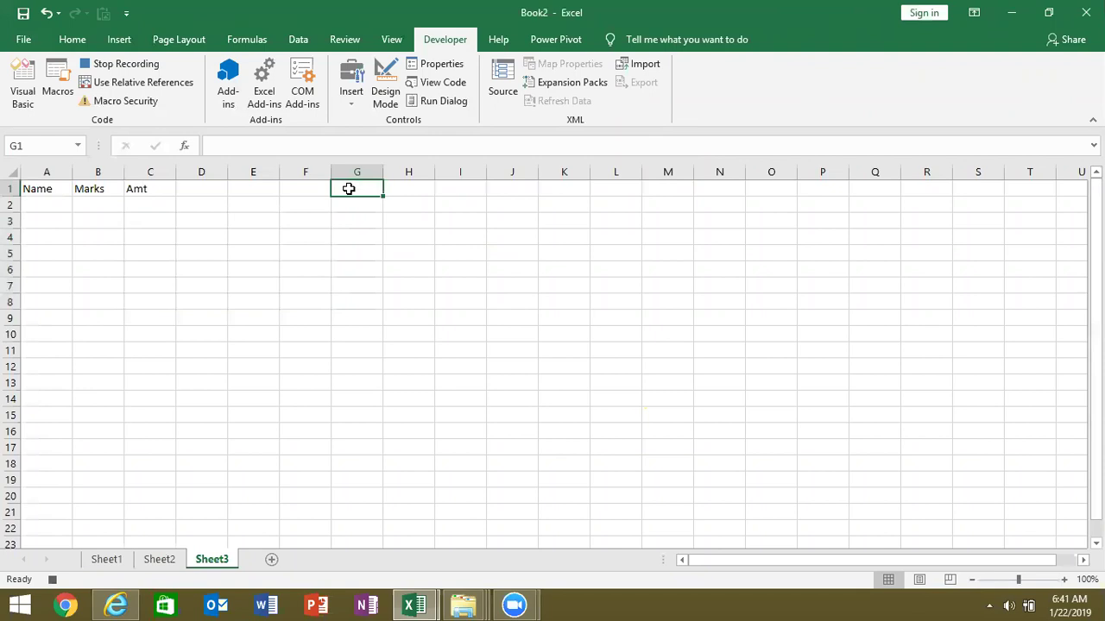
pyautogui.hotkey('alt', 'Tab')
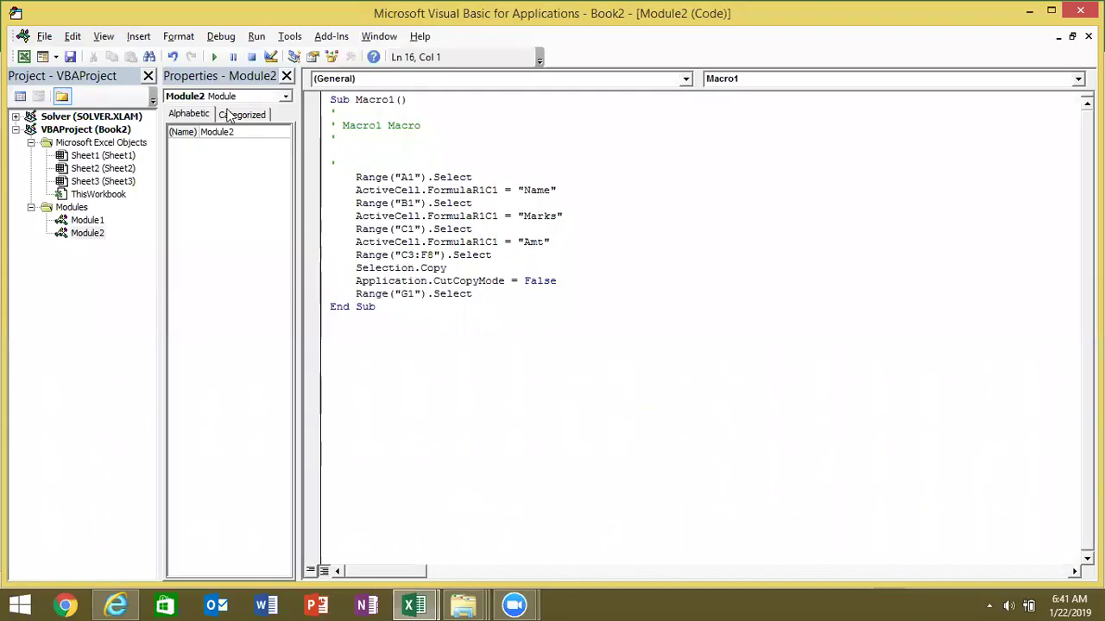
pyautogui.hotkey('alt', 'Tab')
pyautogui.click(119, 64)
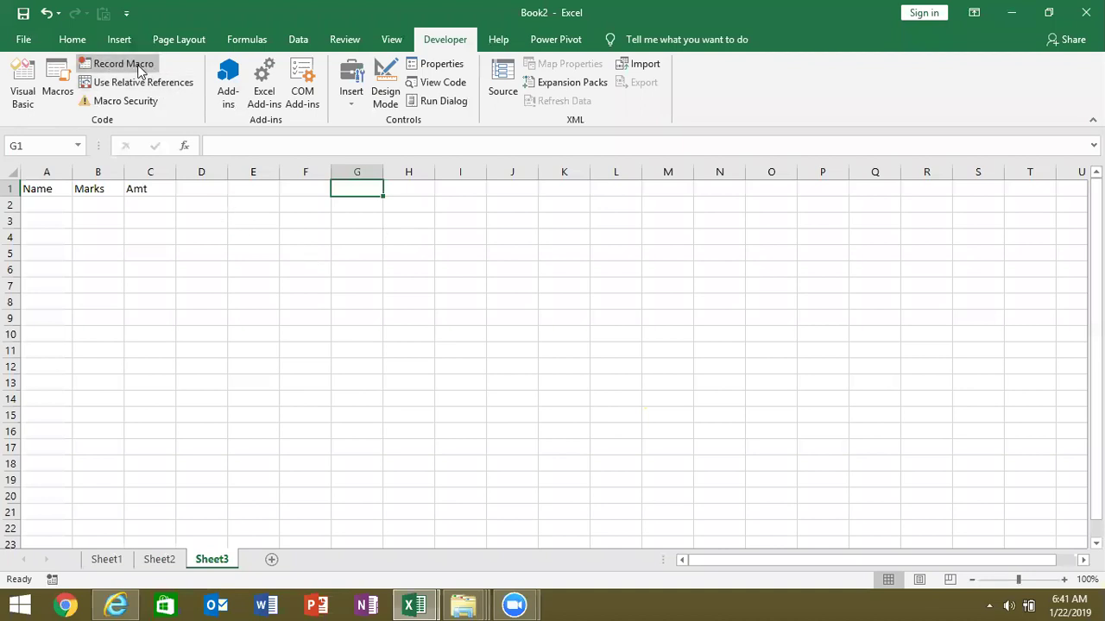
# Step: Add a new sheet with a Month header and months Jan through Jul in A2:A8
pyautogui.click(264, 560)
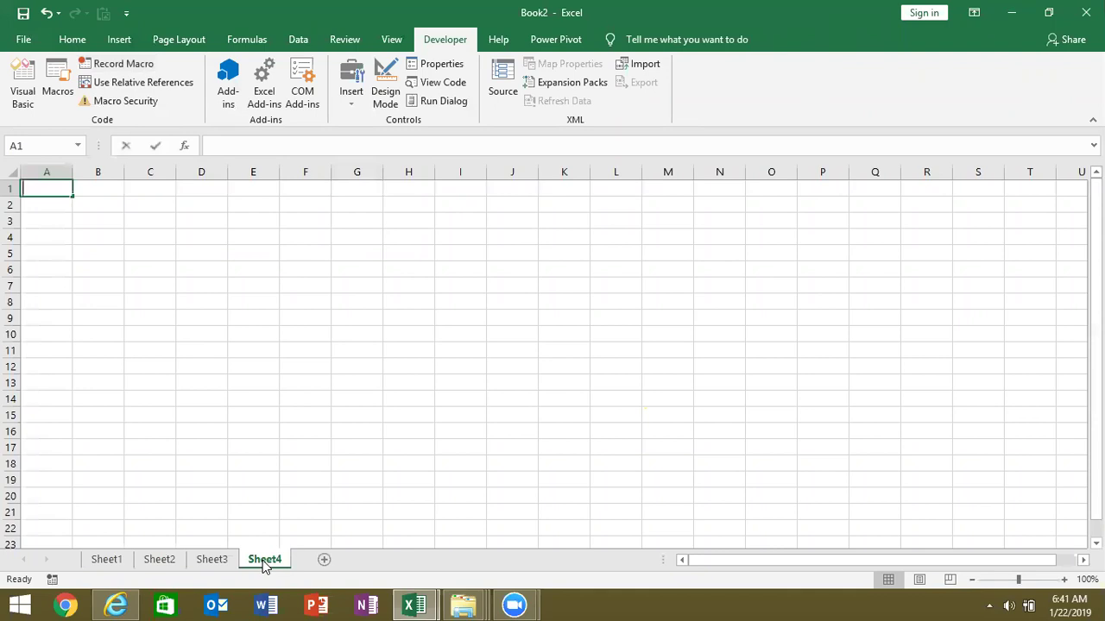
pyautogui.write("Month'")
pyautogui.press('BackSpace')
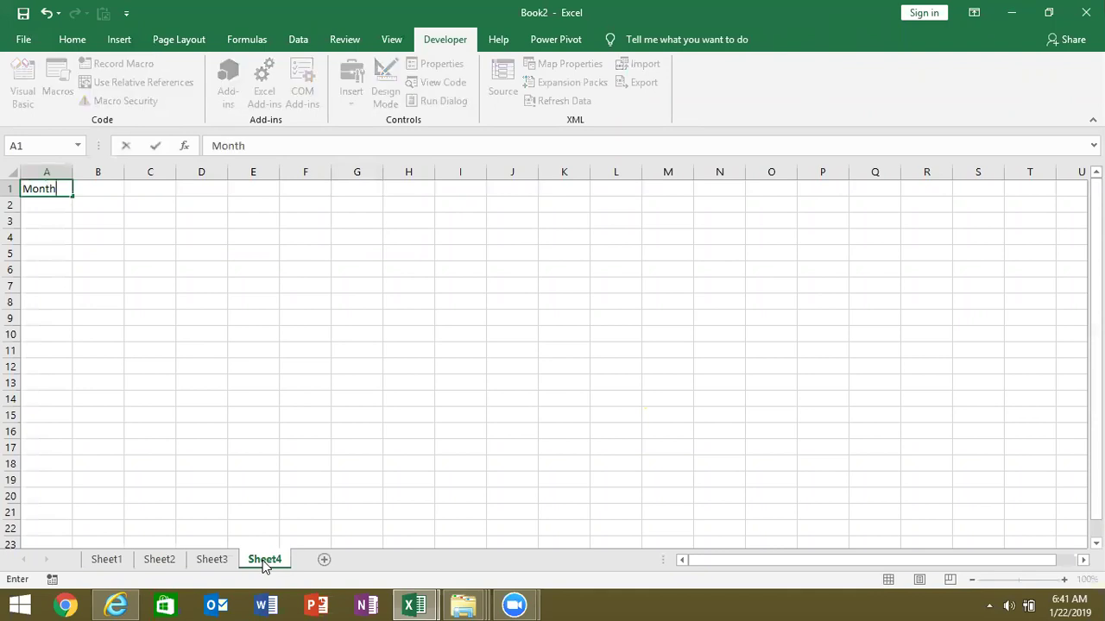
pyautogui.press('Return')
pyautogui.press('Return')
pyautogui.press('Up')
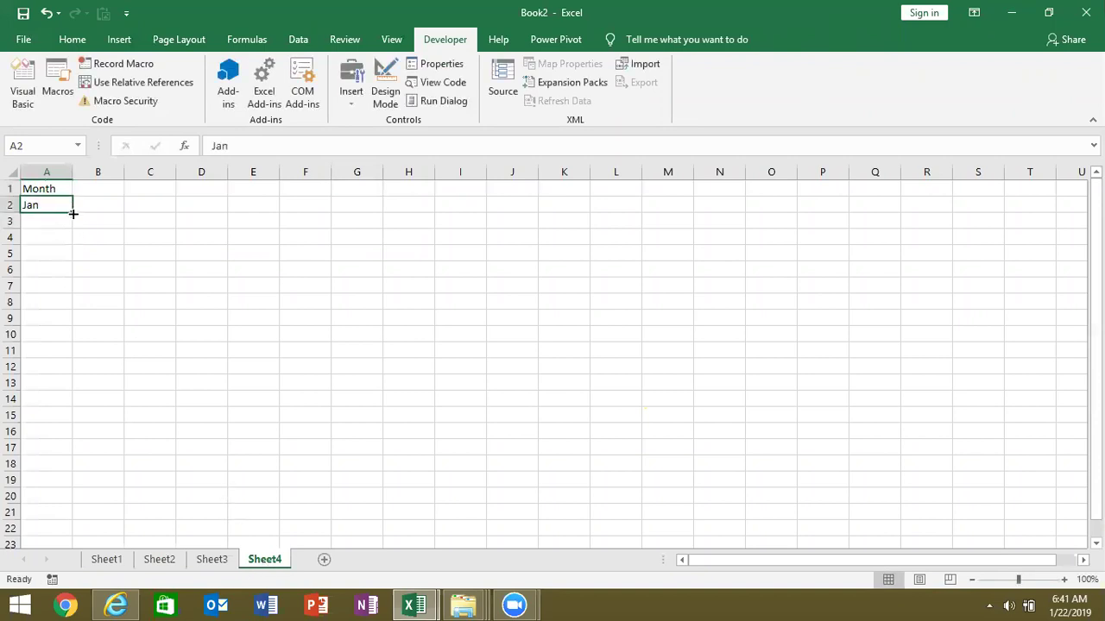
pyautogui.moveTo(73, 212); pyautogui.dragTo(78, 314)
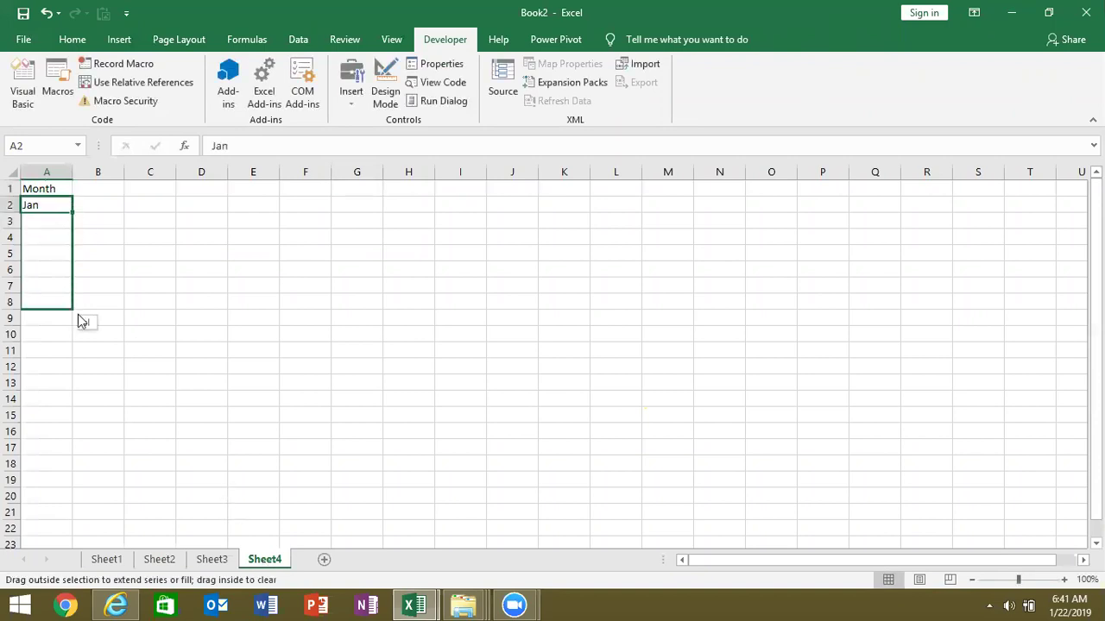
# Step: Enter the Sales header and values 85, 36, 52, 45, 32, 65, 95 in column B
pyautogui.click(101, 186)
pyautogui.write('Sales')
pyautogui.press('Return')
pyautogui.write('85')
pyautogui.press('Return')
pyautogui.write('36')
pyautogui.press('Return')
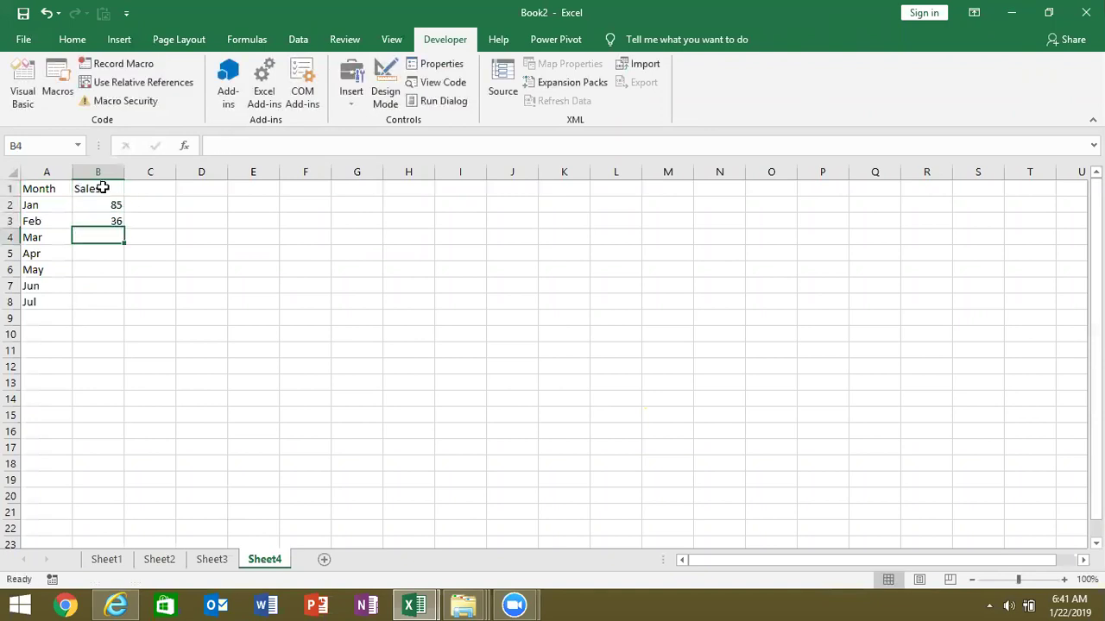
pyautogui.write('52')
pyautogui.press('Return')
pyautogui.write('45')
pyautogui.press('Return')
pyautogui.write('32')
pyautogui.press('Return')
pyautogui.write('65 95')
pyautogui.press('Return')
pyautogui.moveTo(60, 188); pyautogui.dragTo(100, 286)
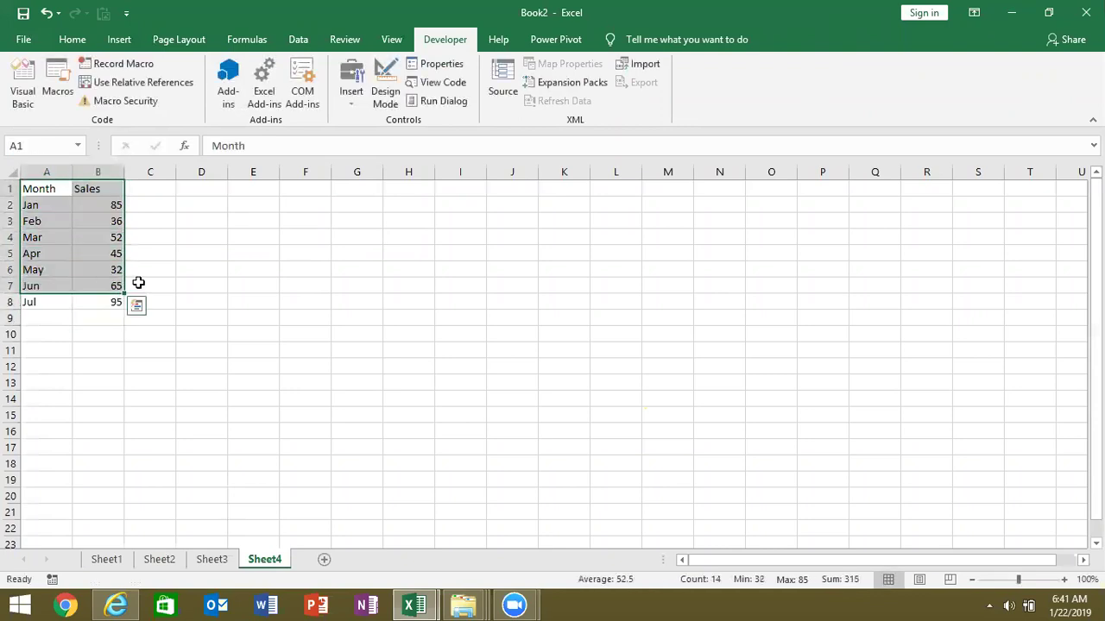
pyautogui.click(178, 302)
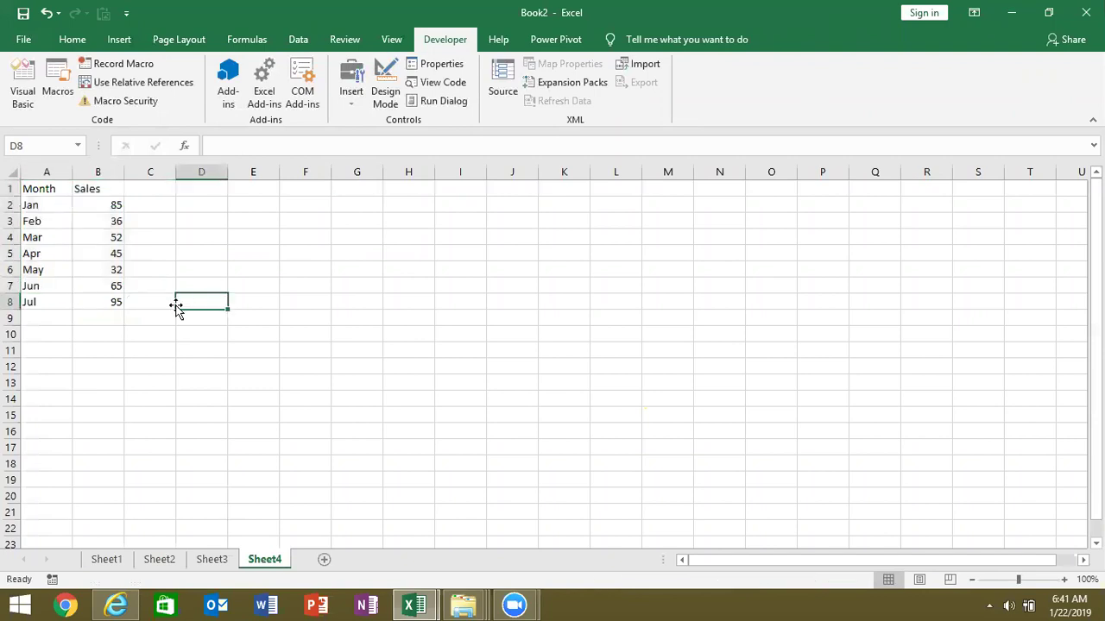
# Step: Record Macro2 selecting A1:B8 and inserting a clustered column chart, then view its code
pyautogui.click(123, 64)
pyautogui.click(463, 329)
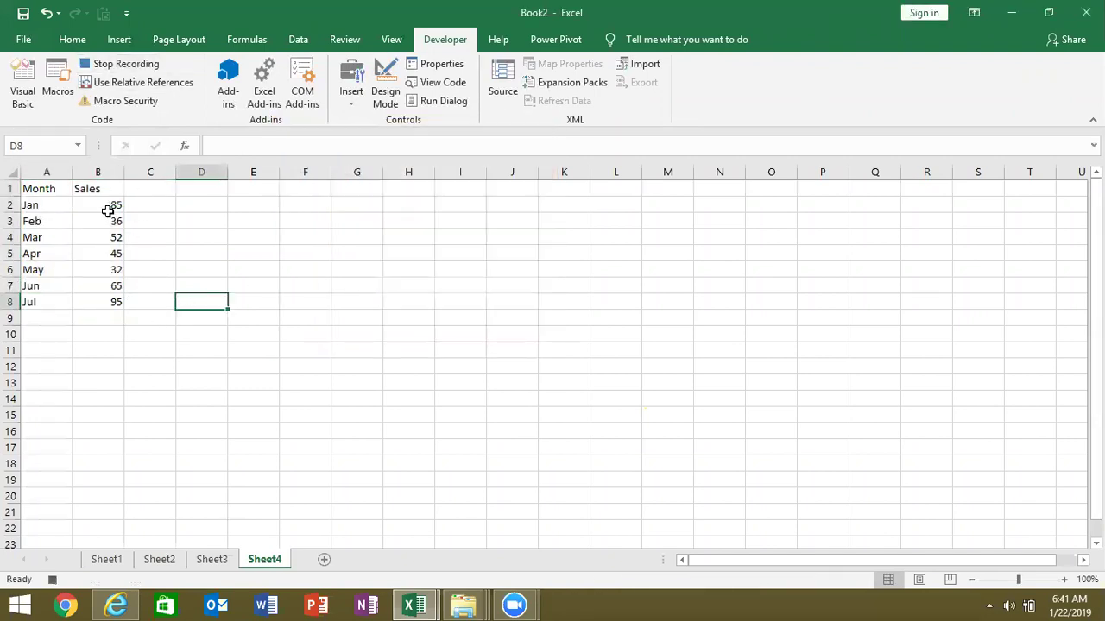
pyautogui.moveTo(52, 190)
pyautogui.mouseDown()
pyautogui.moveTo(105, 313)
pyautogui.moveTo(103, 302)
pyautogui.mouseUp()
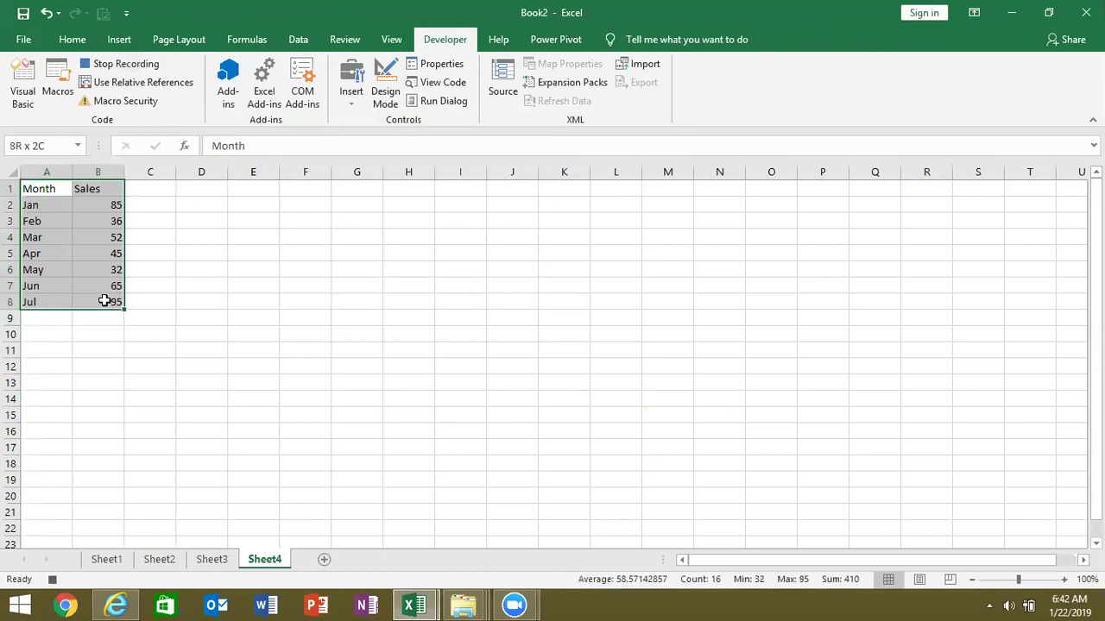
pyautogui.click(121, 43)
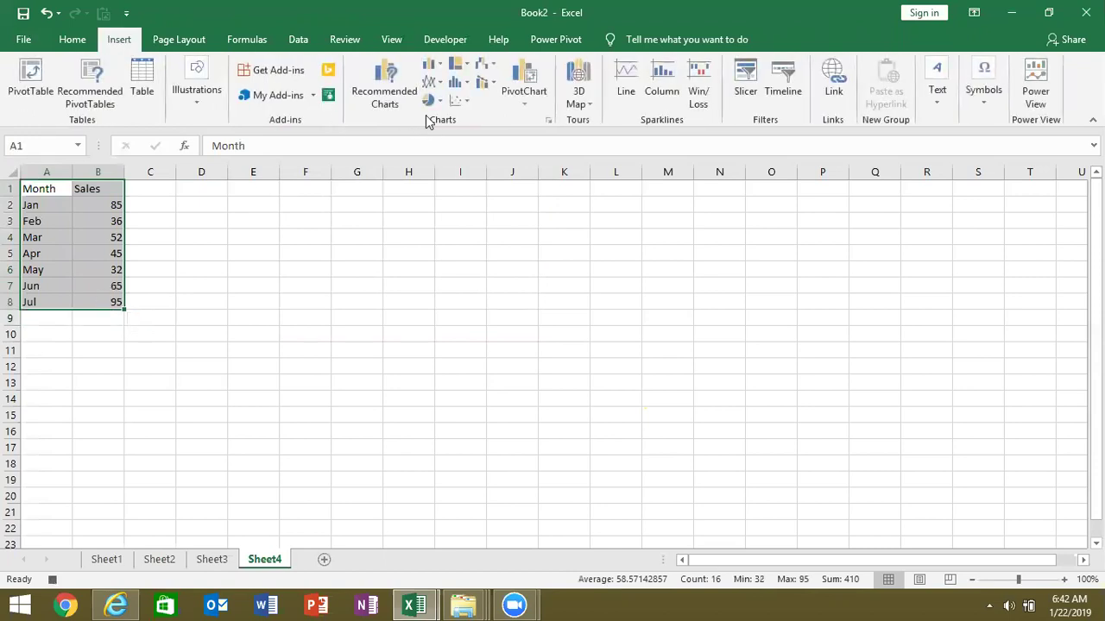
pyautogui.click(432, 65)
pyautogui.click(444, 117)
pyautogui.moveTo(402, 247)
pyautogui.mouseDown()
pyautogui.moveTo(300, 240)
pyautogui.moveTo(257, 218)
pyautogui.mouseUp()
pyautogui.click(52, 580)
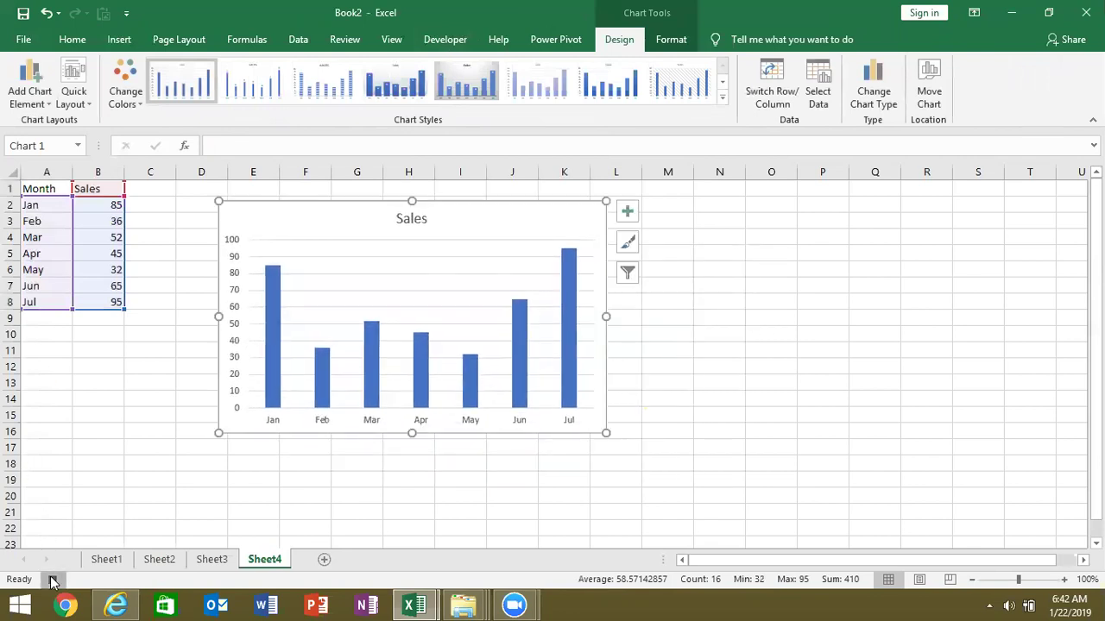
pyautogui.hotkey('alt', 'F11')
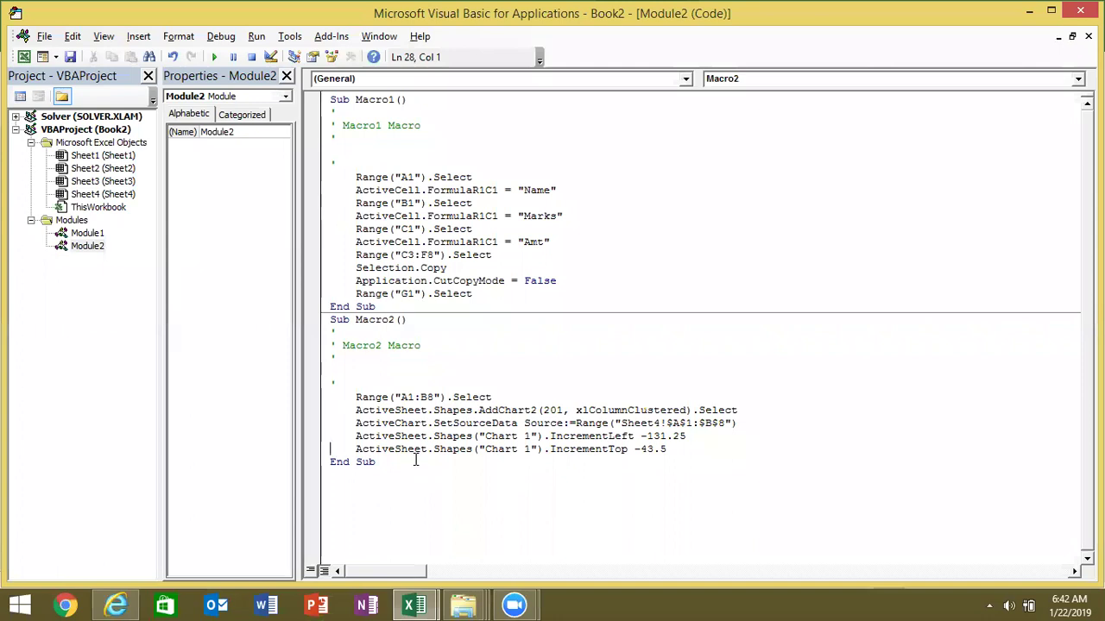
# Step: After reviewing Macro2's chart lines, delete the recorded Sales column chart from Sheet4
pyautogui.click(459, 434)
pyautogui.hotkey('alt', 'F11')
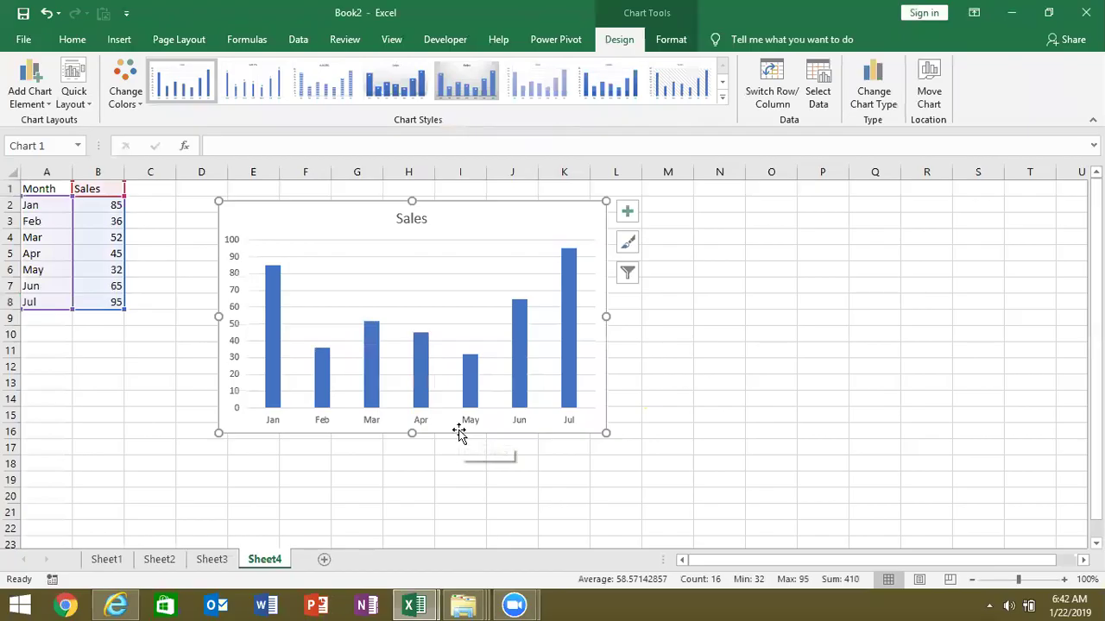
pyautogui.press('Delete')
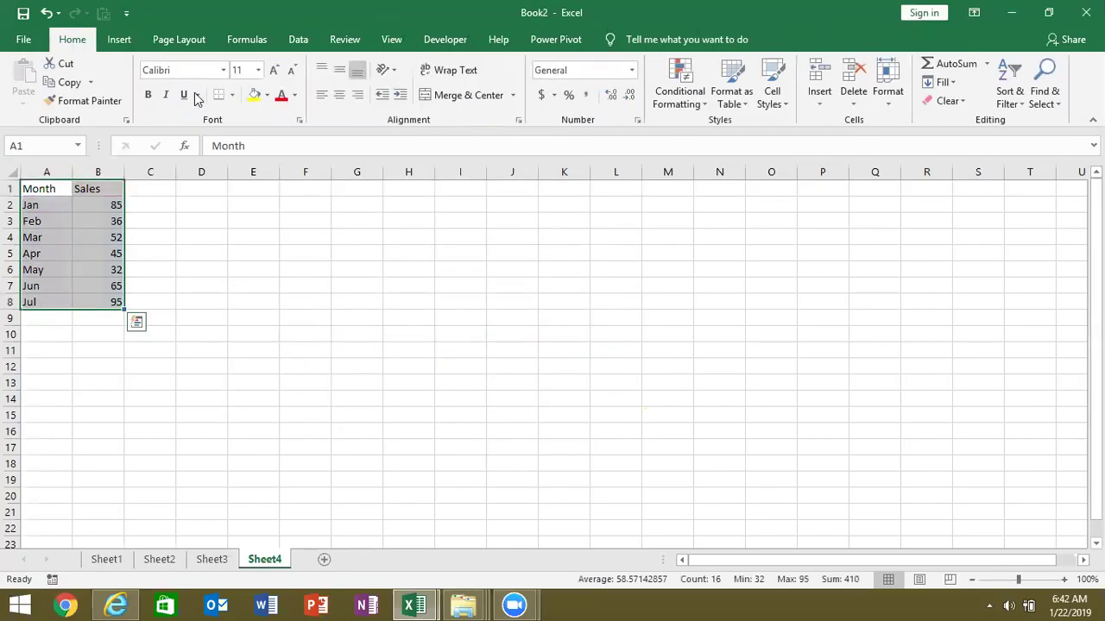
pyautogui.hotkey('alt', 'Tab')
pyautogui.hotkey('alt', 'F11')
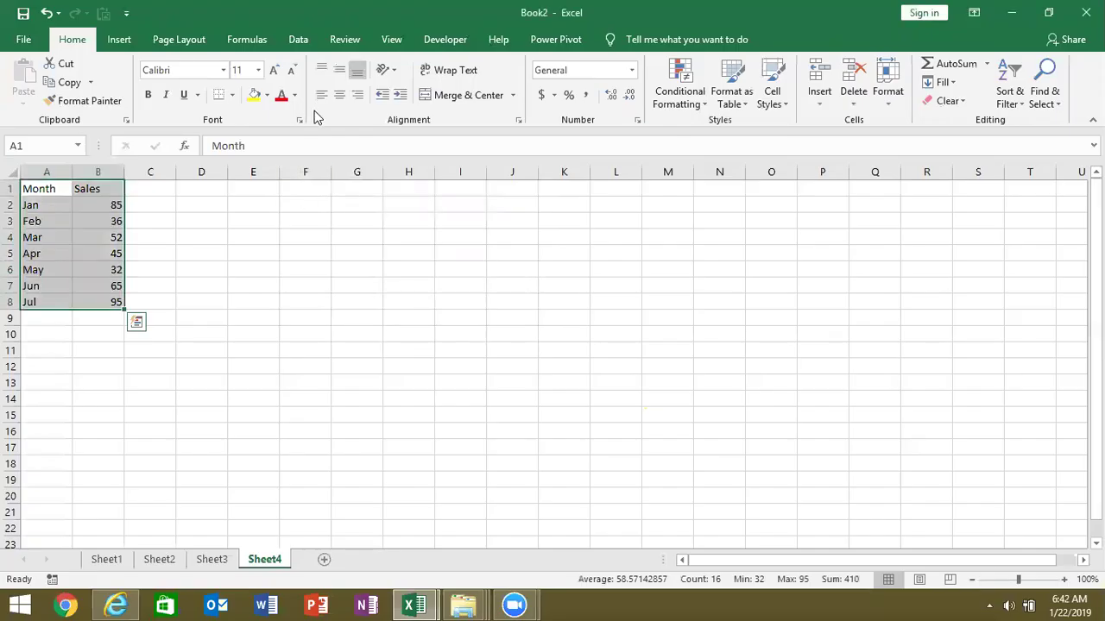
pyautogui.click(445, 38)
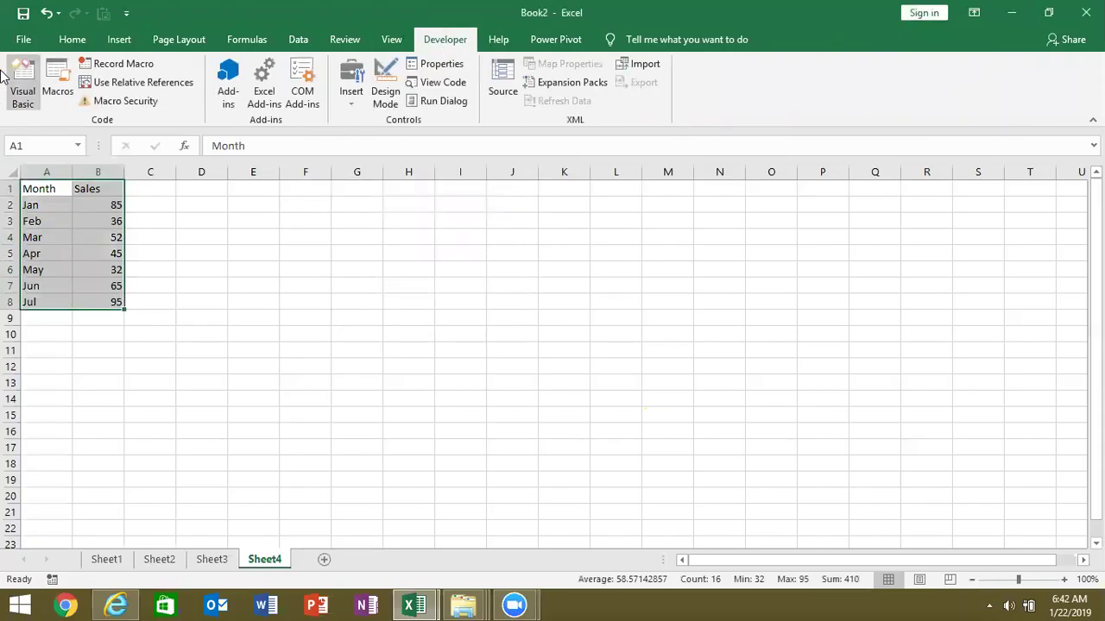
# Step: Run Macro2 from the Macros list and debug the resulting run-time error
pyautogui.click(52, 86)
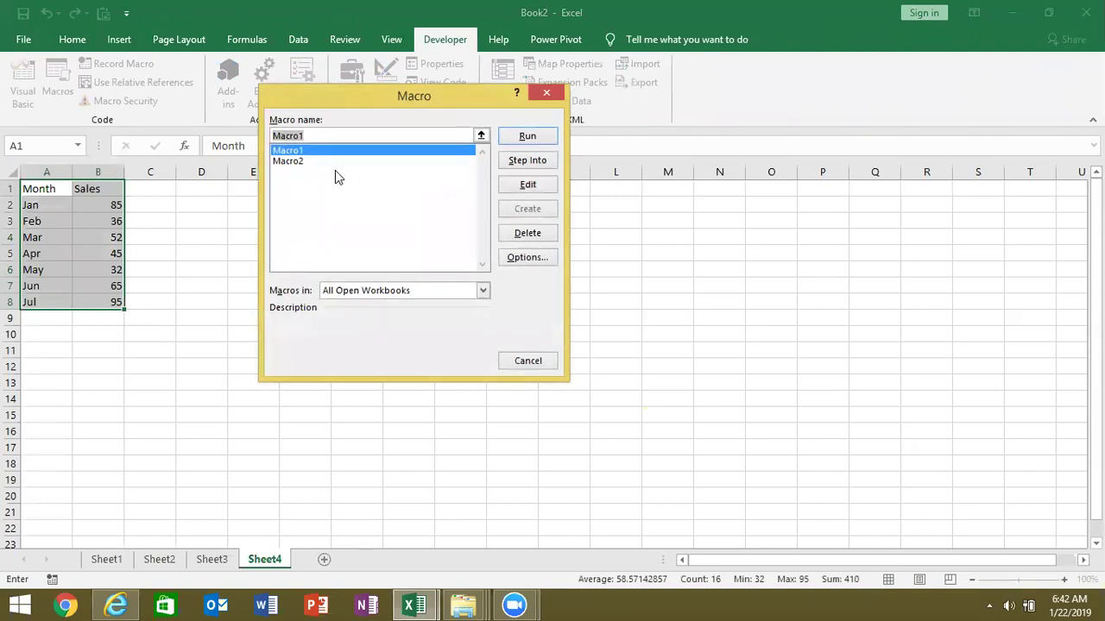
pyautogui.click(302, 162)
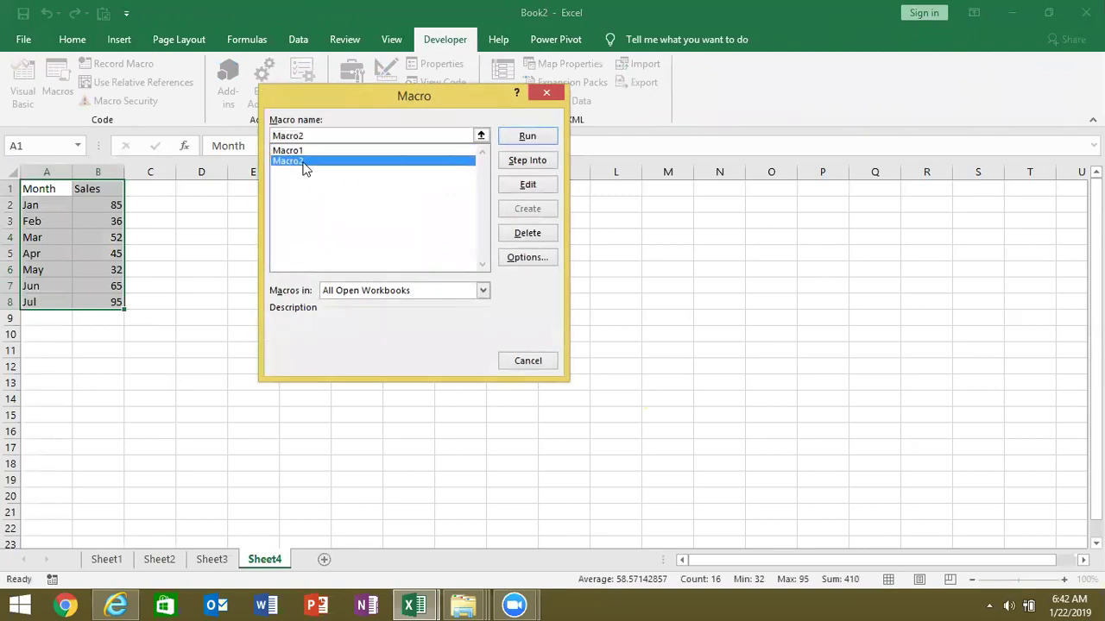
pyautogui.click(529, 139)
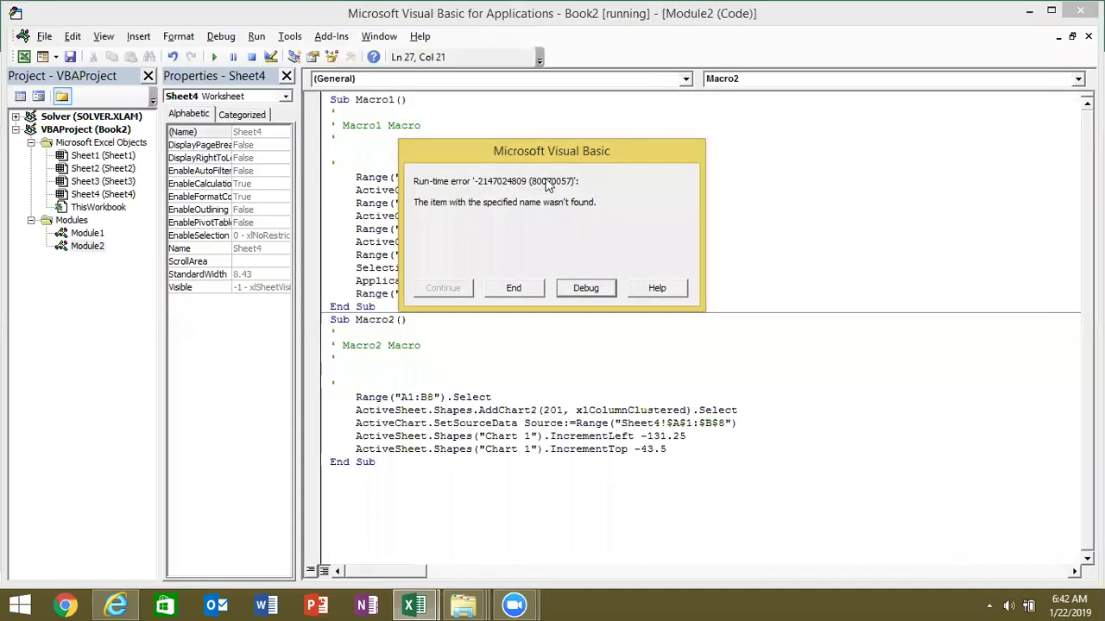
pyautogui.click(586, 288)
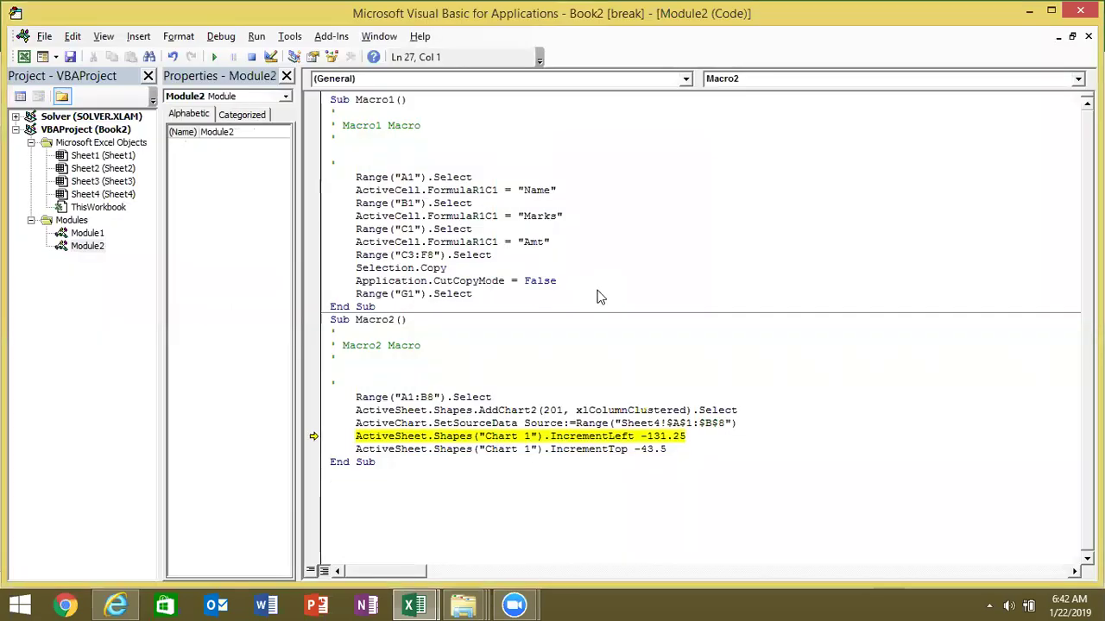
# Step: Change 'Chart 1' to 'Chart 2' on both positioning lines and continue the macro
pyautogui.hotkey('alt', 'Tab')
pyautogui.press('BackSpace')
pyautogui.write('2')
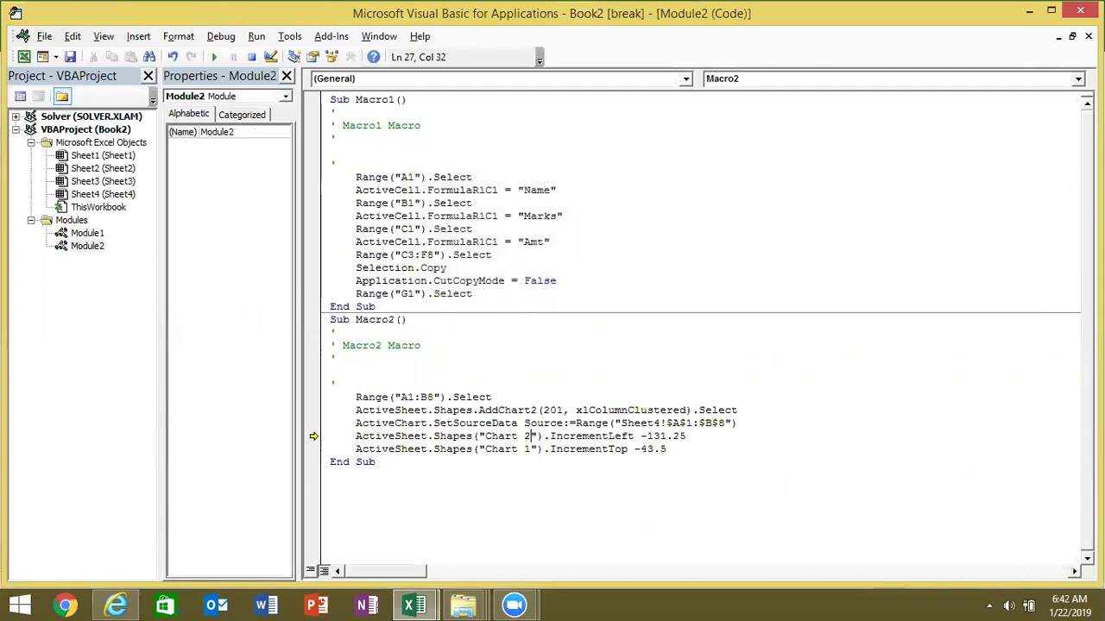
pyautogui.click(533, 450)
pyautogui.press('BackSpace')
pyautogui.write('2')
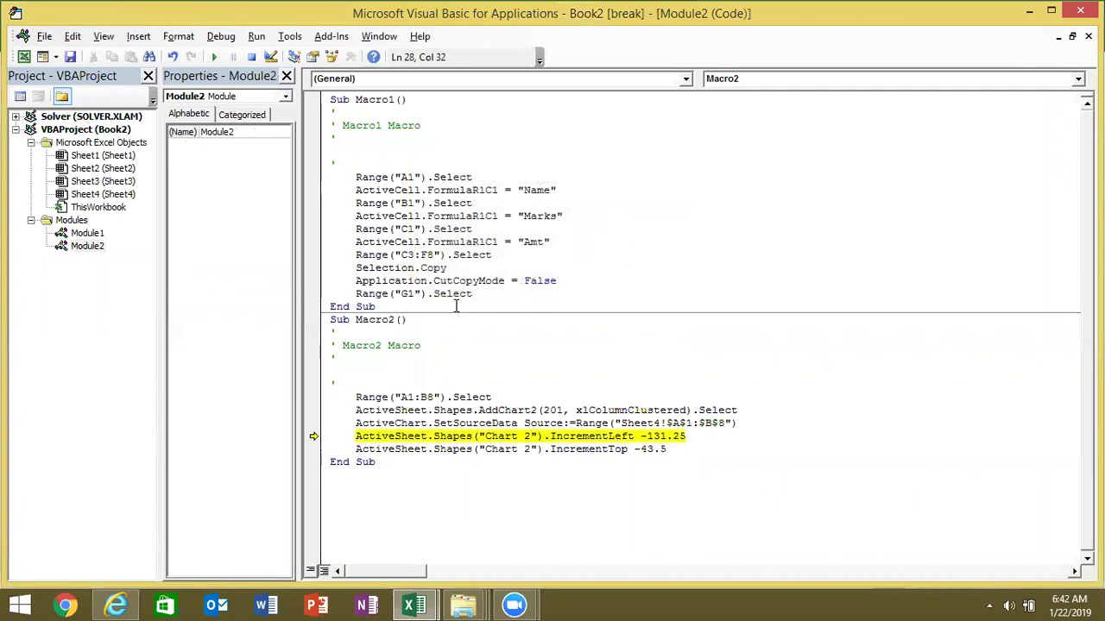
pyautogui.click(213, 57)
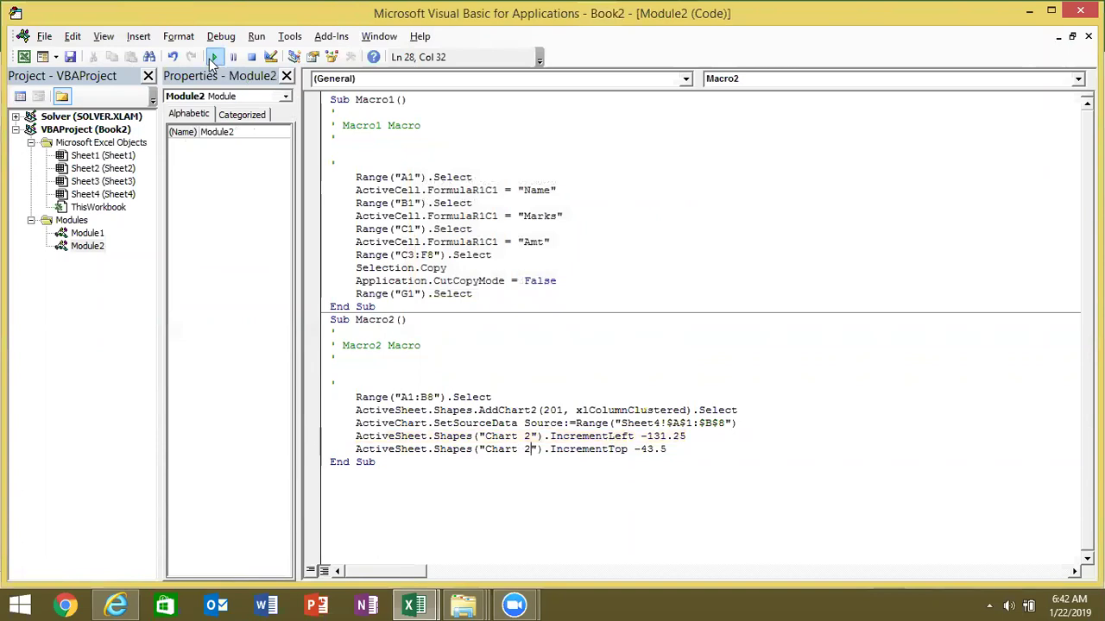
pyautogui.hotkey('alt', 'F11')
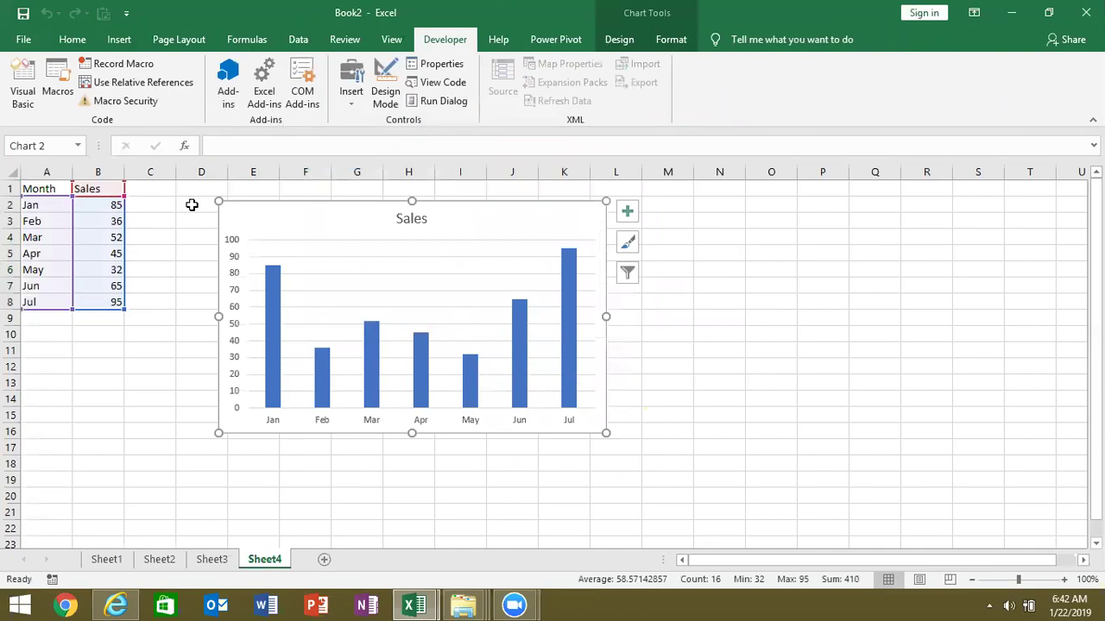
pyautogui.hotkey('alt', 'F11')
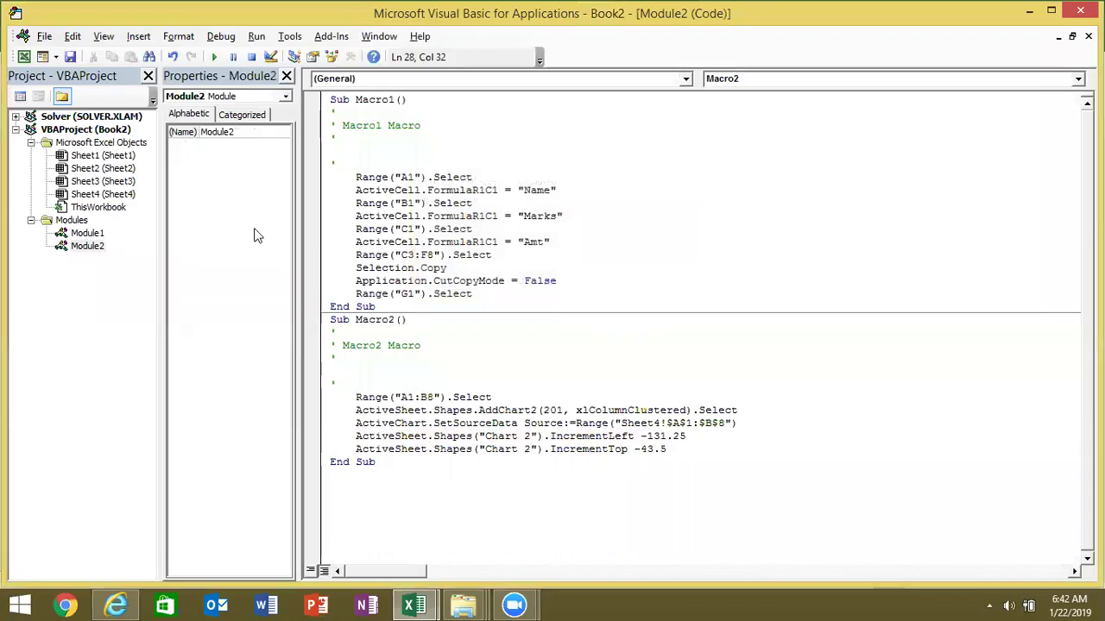
# Step: Review Macro2's AddChart2 line: style 201, xlColumnClustered and the source range, then return to Excel
pyautogui.click(467, 416)
pyautogui.doubleClick(498, 412)
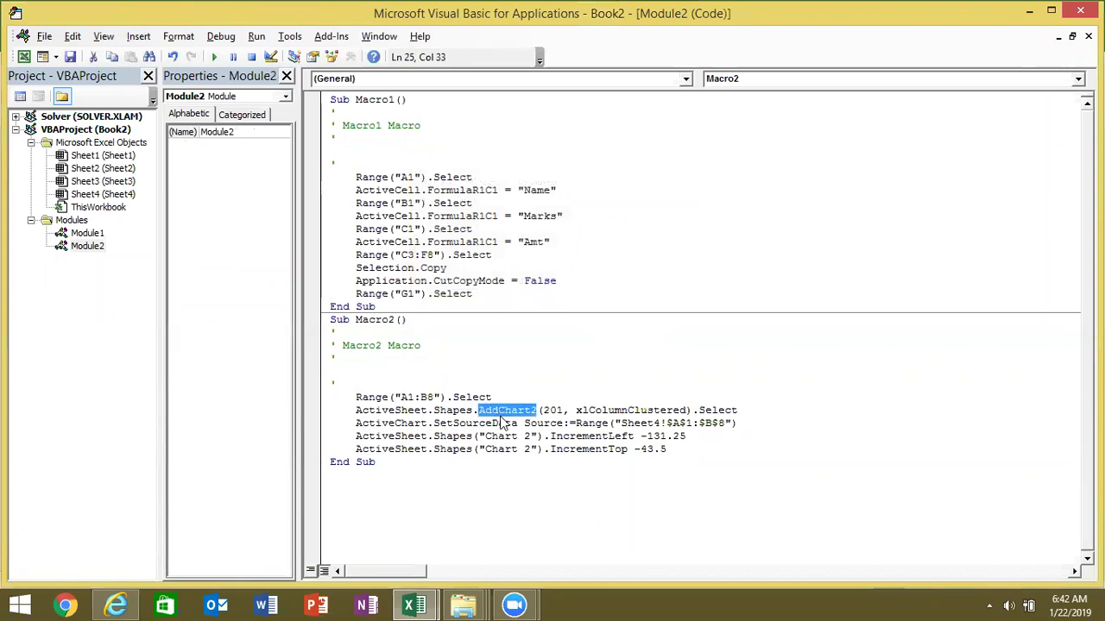
pyautogui.doubleClick(551, 411)
pyautogui.doubleClick(587, 411)
pyautogui.click(586, 411)
pyautogui.doubleClick(587, 411)
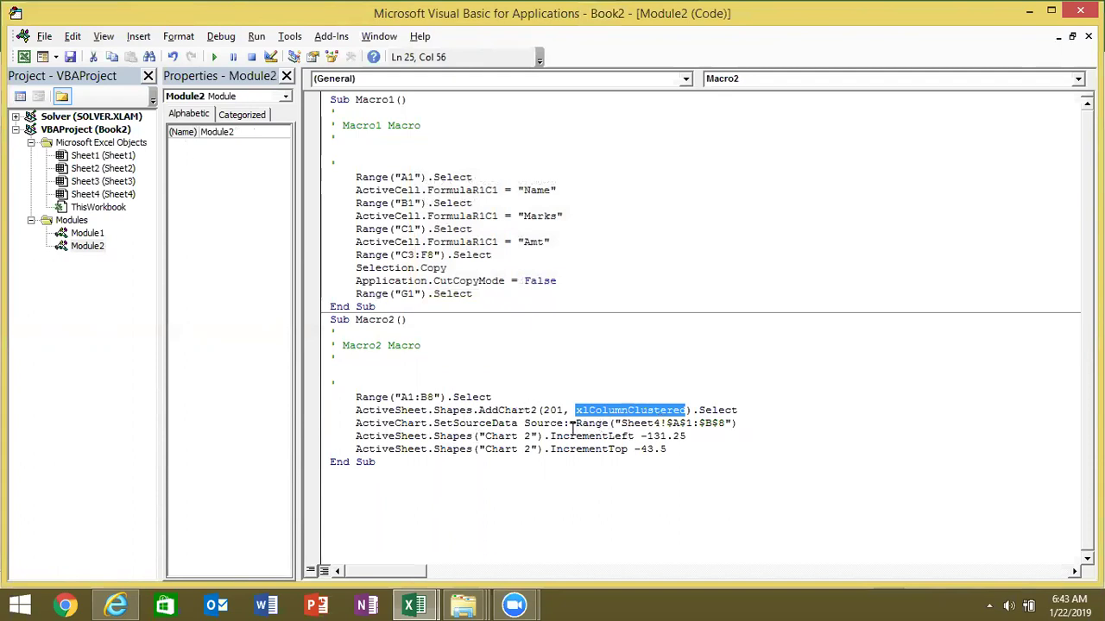
pyautogui.moveTo(582, 423)
pyautogui.mouseDown()
pyautogui.moveTo(722, 425)
pyautogui.moveTo(545, 436)
pyautogui.mouseUp()
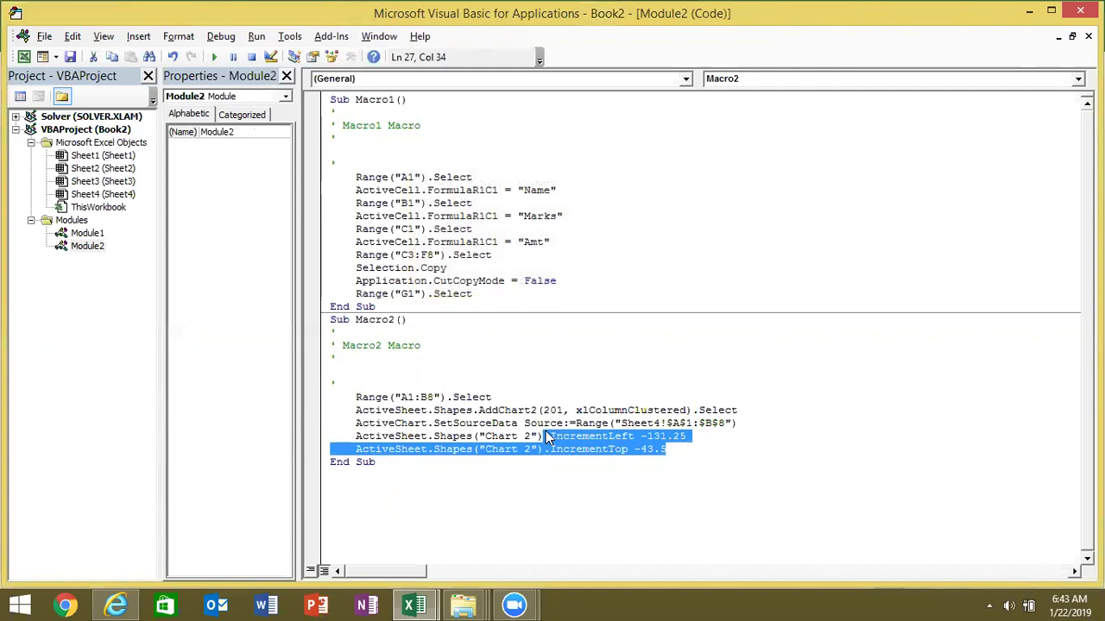
pyautogui.hotkey('ctrl', 'End')
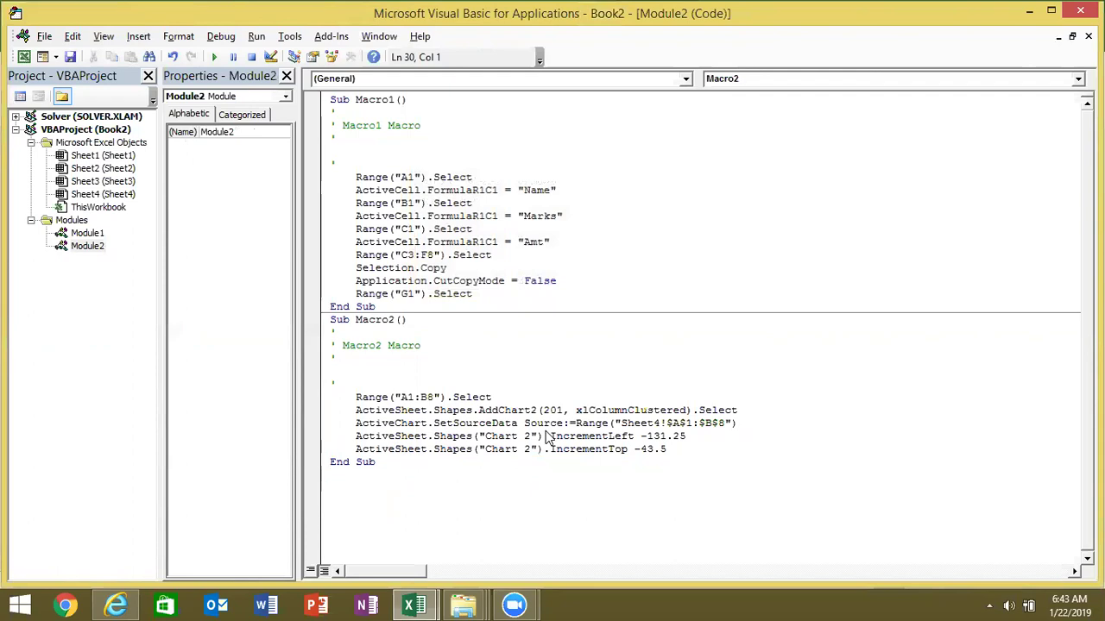
pyautogui.hotkey('alt', 'F11')
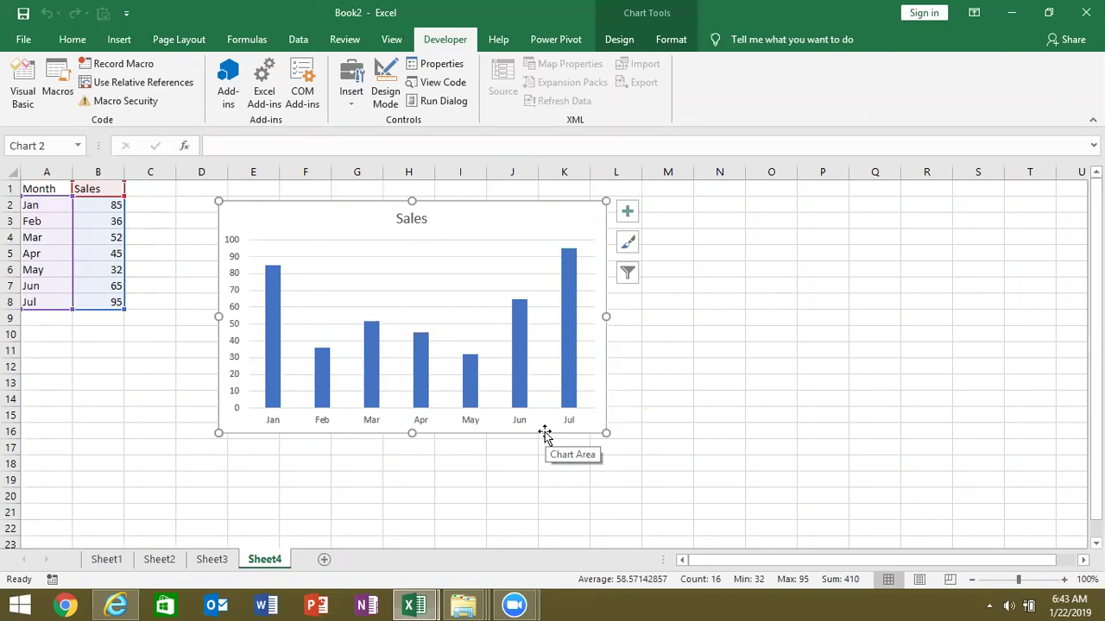
# Step: Add a blank Sheet5 to Book2 and open Sales_Data from the recent workbooks list
pyautogui.click(324, 560)
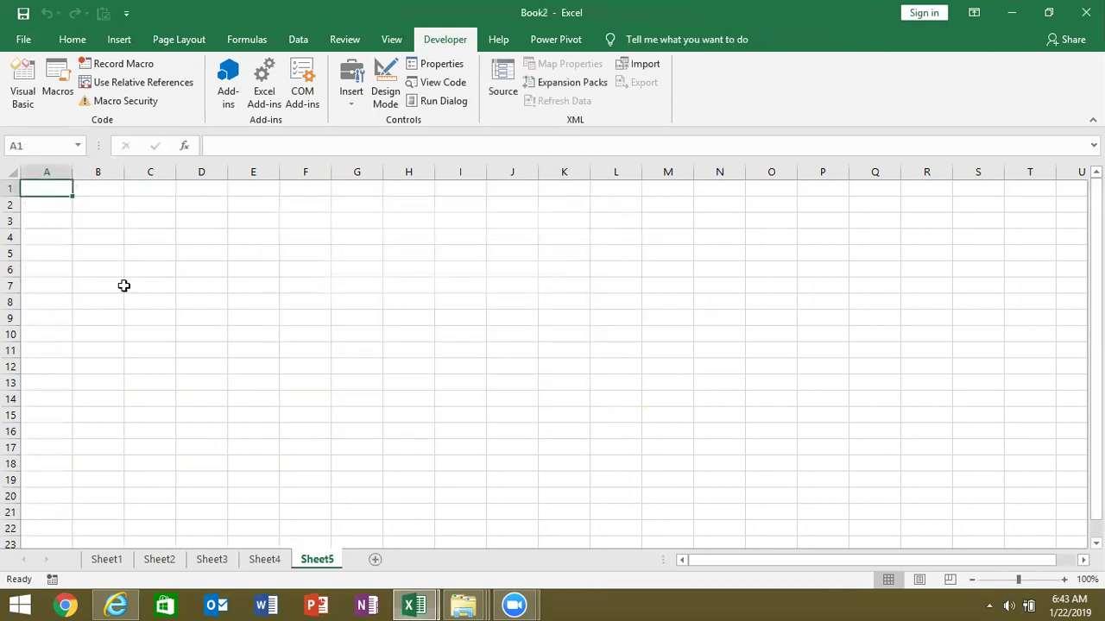
pyautogui.click(26, 41)
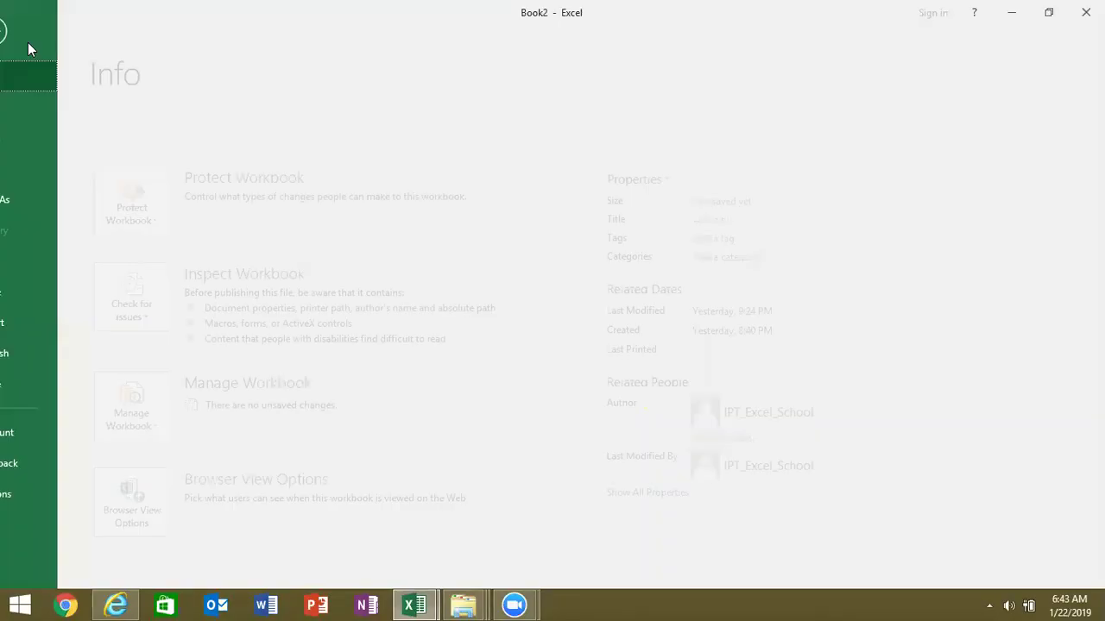
pyautogui.click(34, 144)
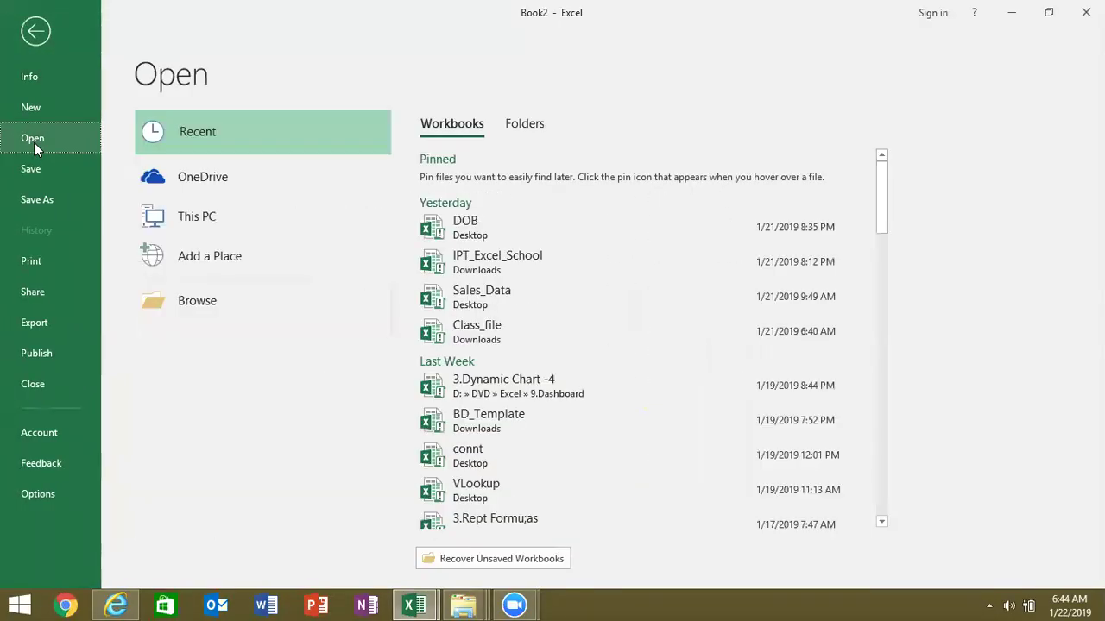
pyautogui.click(509, 302)
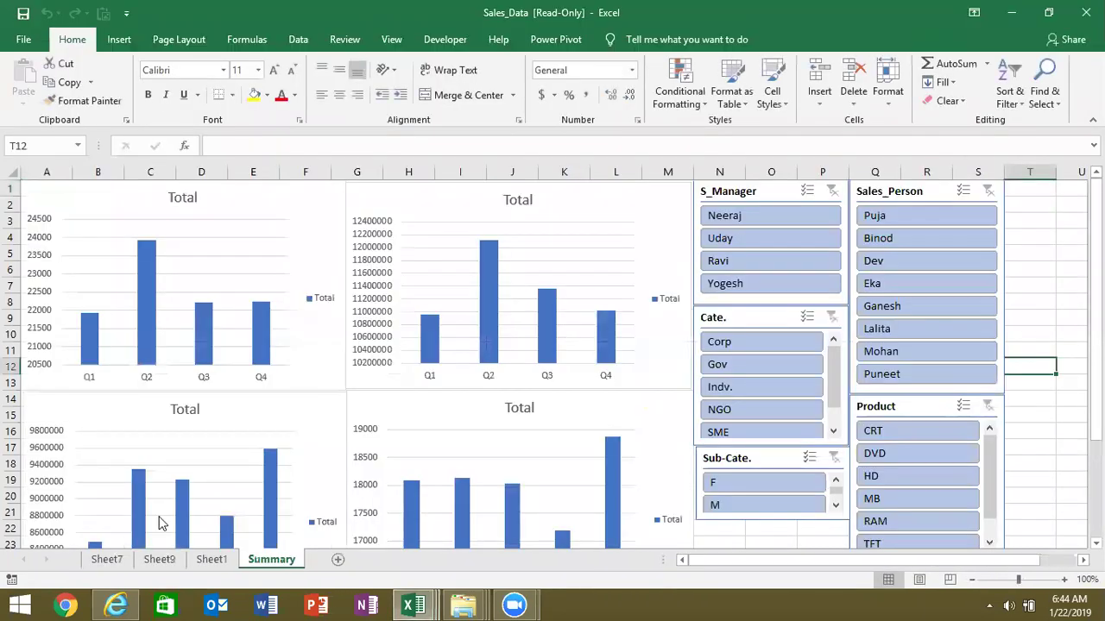
# Step: Copy the whole sales table from Sales_Data's Sheet1 and paste it into Book2's Sheet5
pyautogui.click(212, 559)
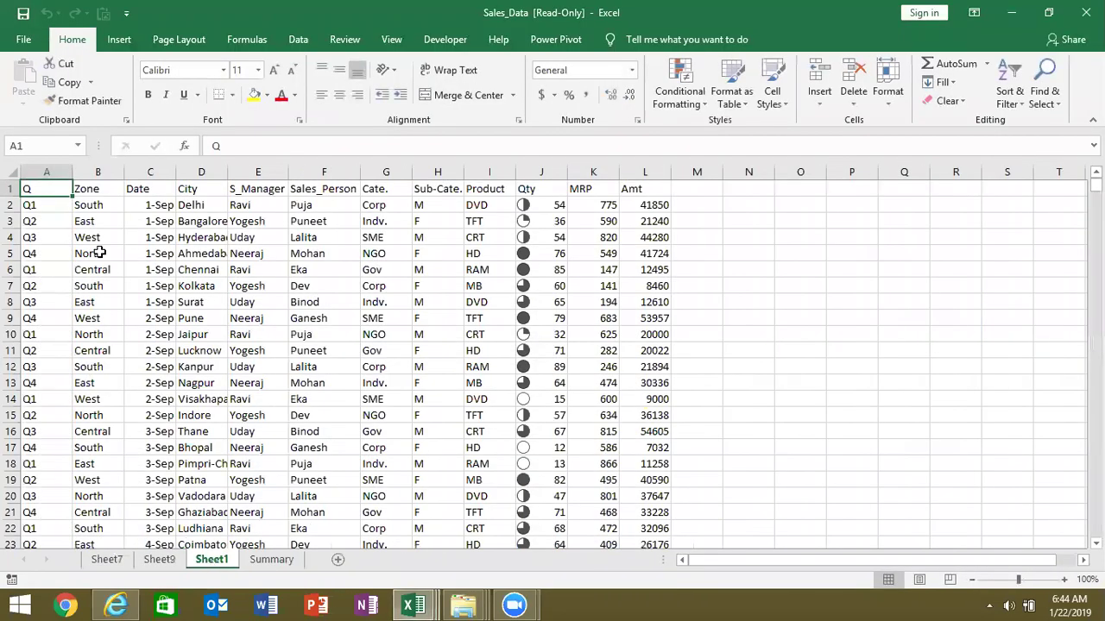
pyautogui.hotkey('ctrl', 'shift', 'Right')
pyautogui.hotkey('ctrl', 'shift', 'Down')
pyautogui.hotkey('ctrl', 'c')
pyautogui.hotkey('alt', 'Tab')
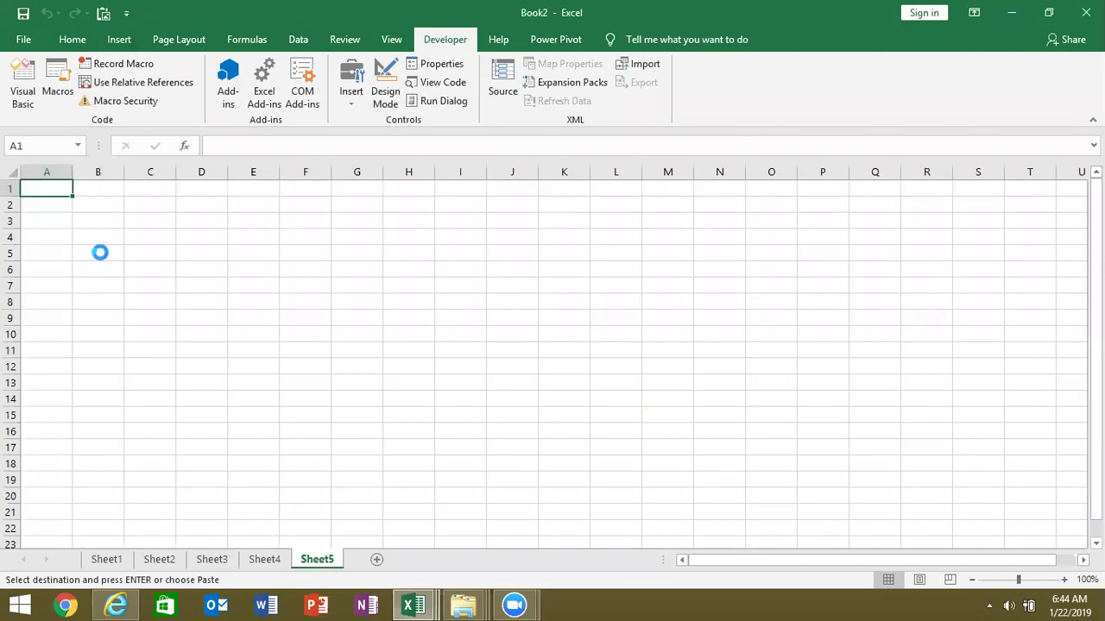
pyautogui.hotkey('ctrl', 'v')
pyautogui.hotkey('alt', 'Tab')
# Step: Check the pasted table in Sheet5 by jumping to its last row and back to the top
pyautogui.scroll(20, 552, 362)
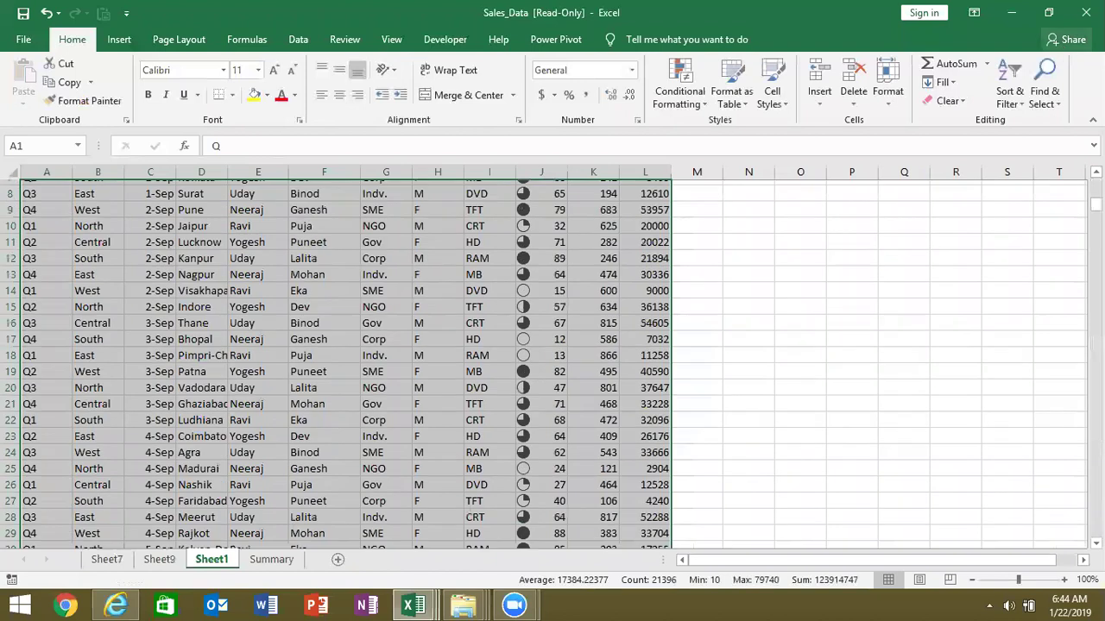
pyautogui.scroll(2, 394, 330)
pyautogui.hotkey('alt', 'Tab')
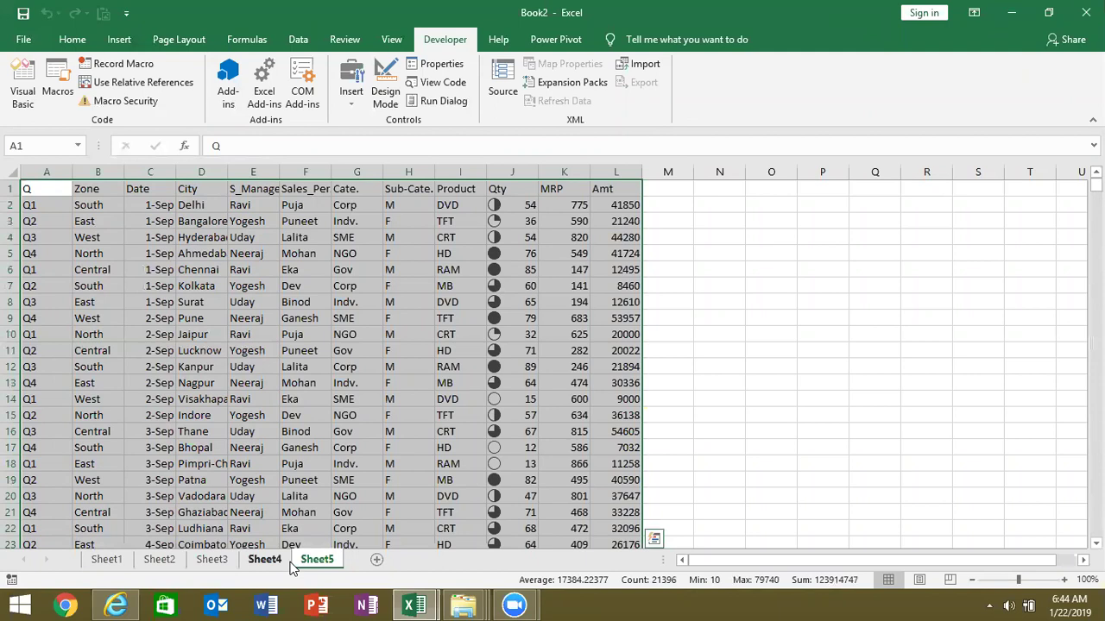
pyautogui.press('Down')
pyautogui.hotkey('ctrl', 'Down')
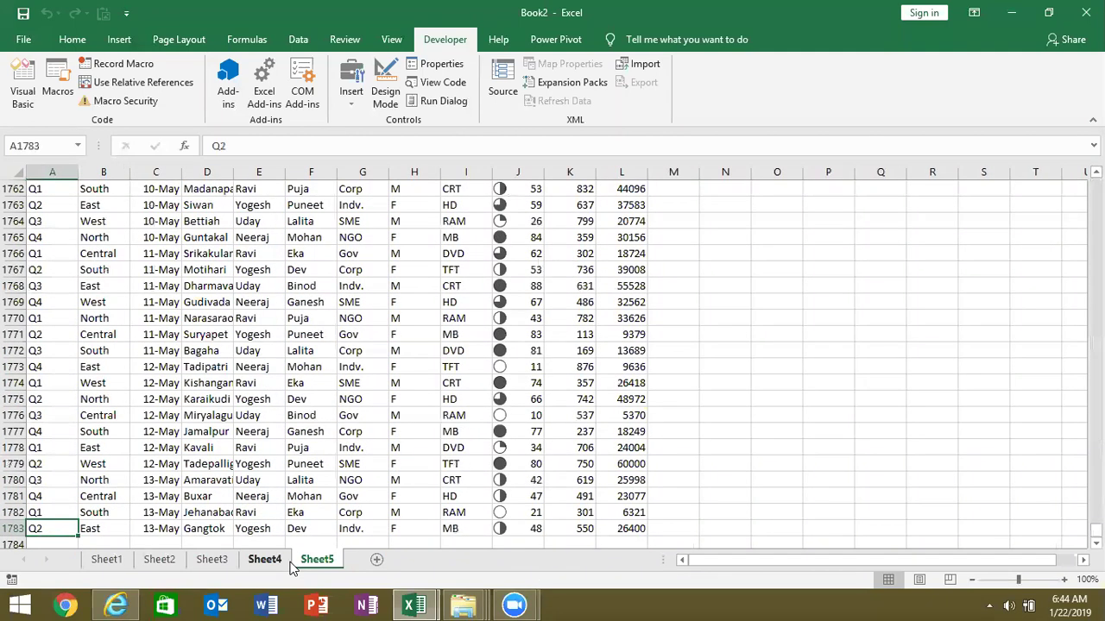
pyautogui.hotkey('ctrl', 'Up')
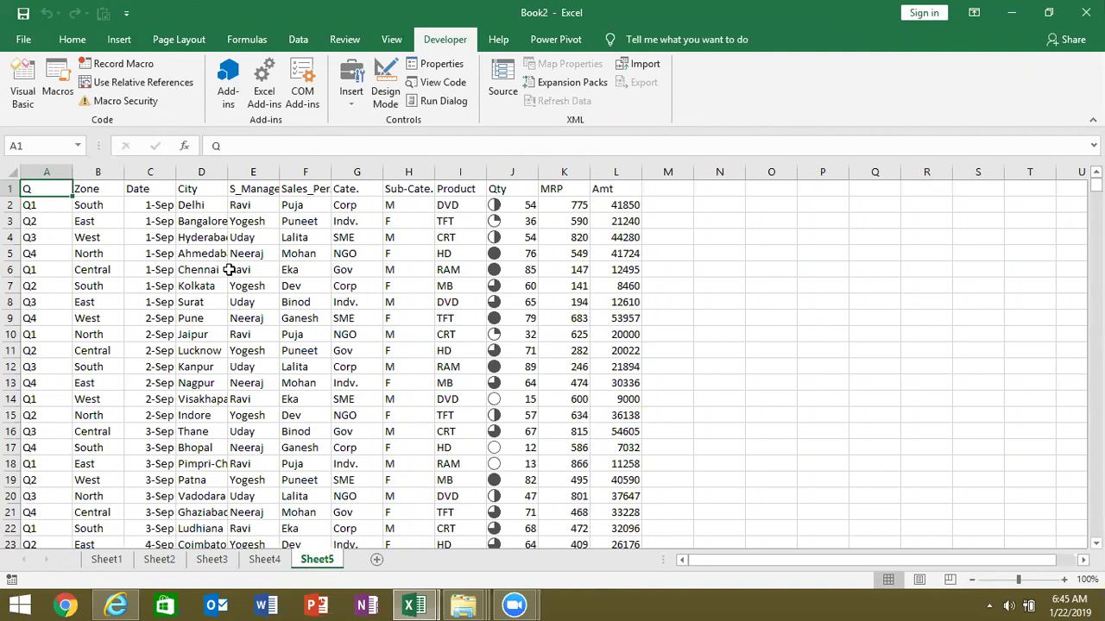
pyautogui.hotkey('ctrl', 'shift', 'l')
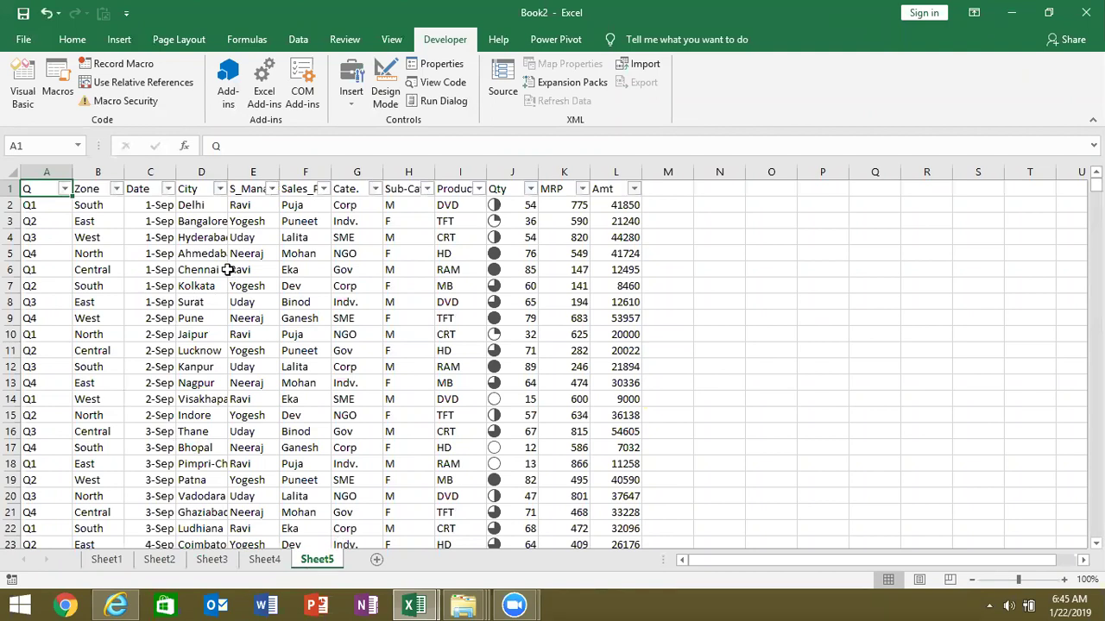
pyautogui.click(220, 189)
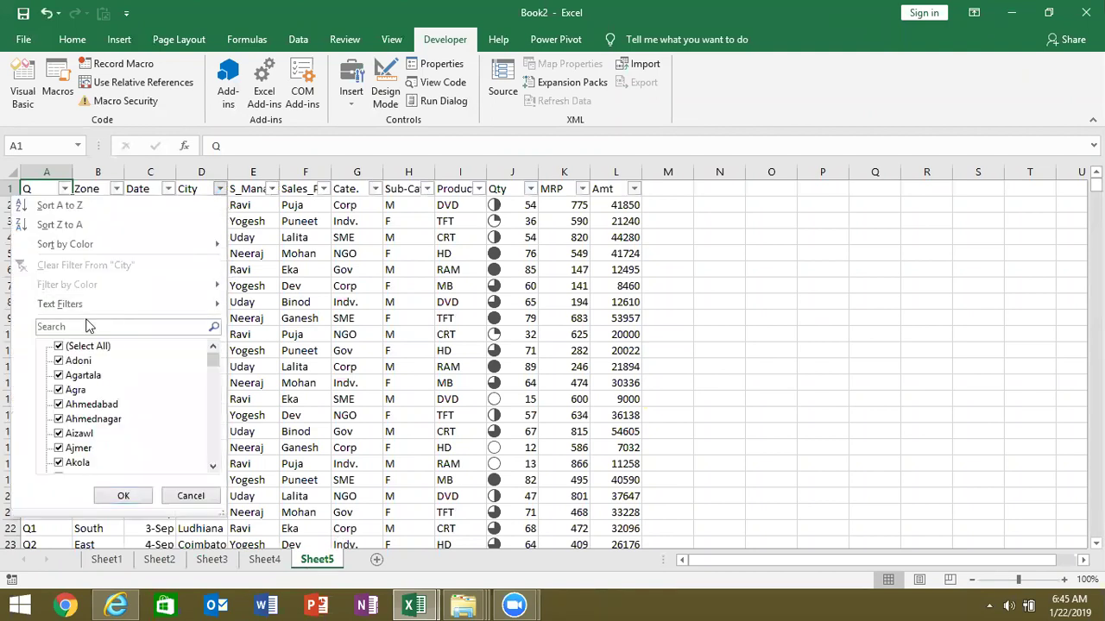
pyautogui.click(59, 346)
pyautogui.click(71, 390)
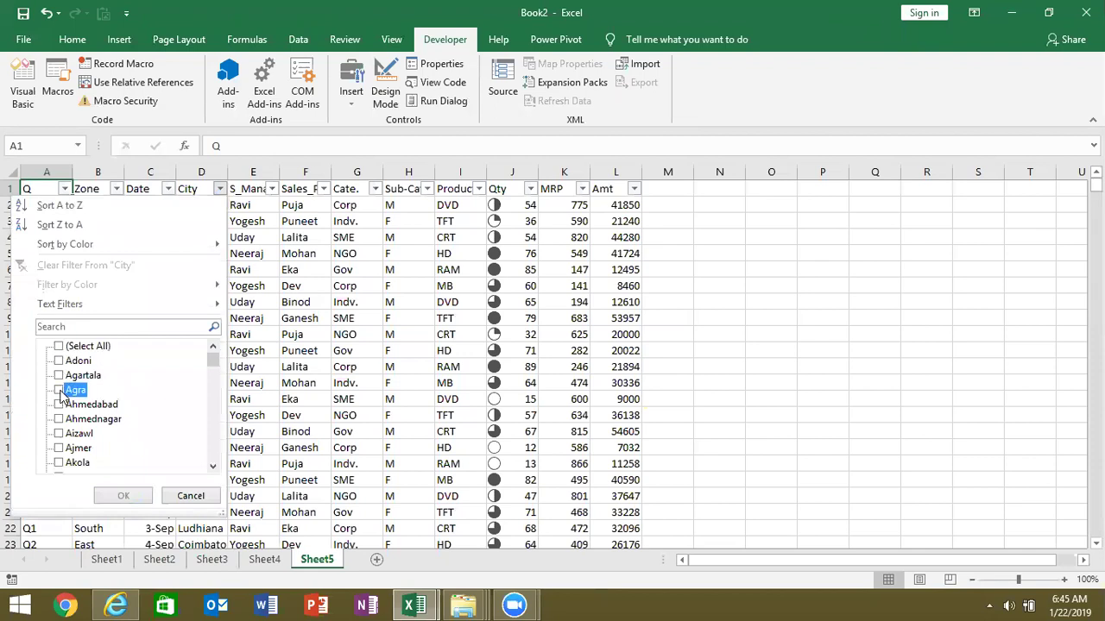
pyautogui.click(123, 496)
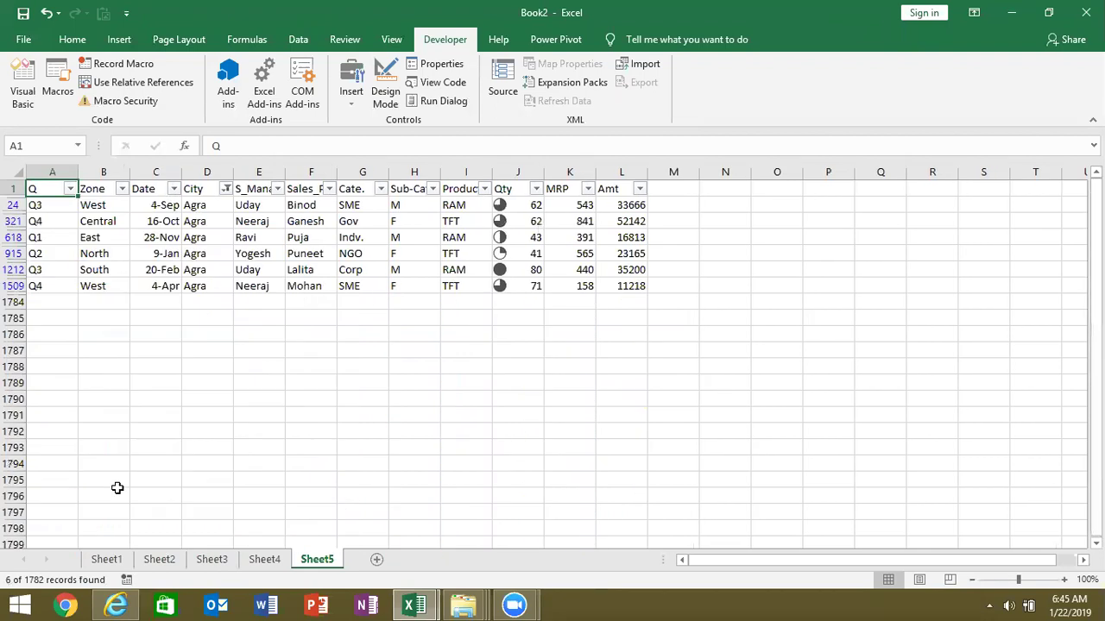
pyautogui.hotkey('ctrl', 'shift', 'Right')
pyautogui.hotkey('ctrl', 'shift', 'Down')
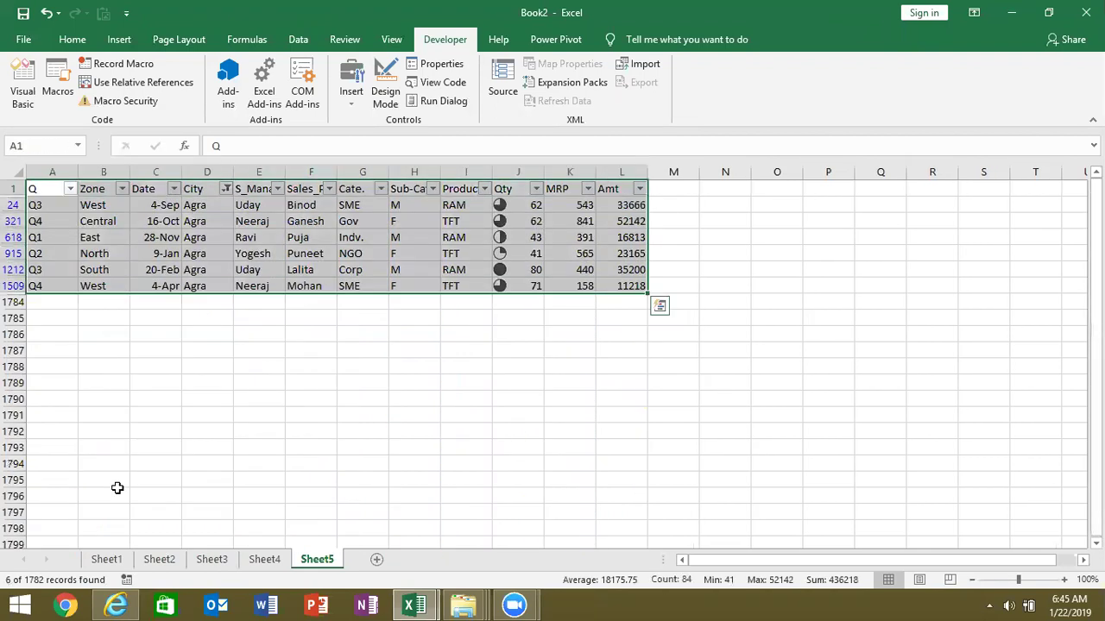
pyautogui.hotkey('ctrl', 'c')
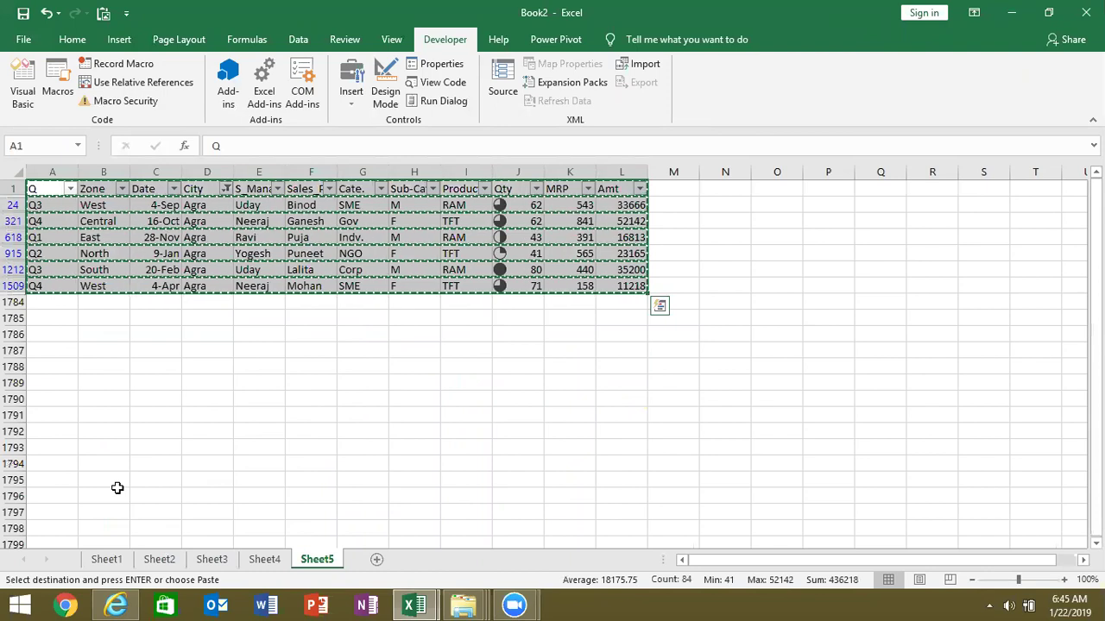
pyautogui.hotkey('ctrl', 'shift', 'l')
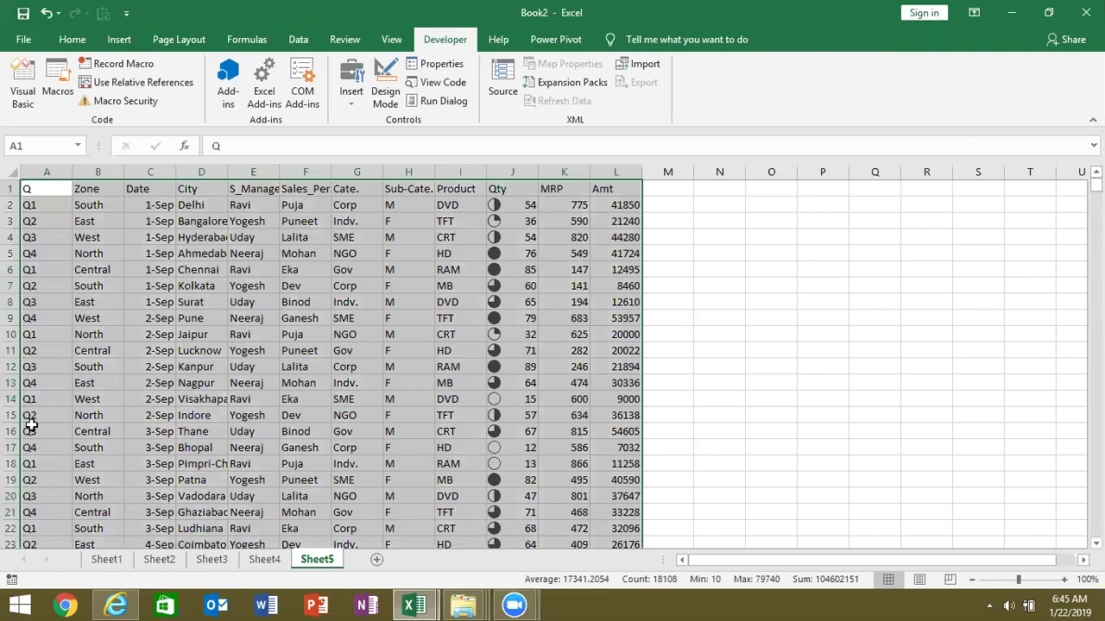
pyautogui.click(62, 334)
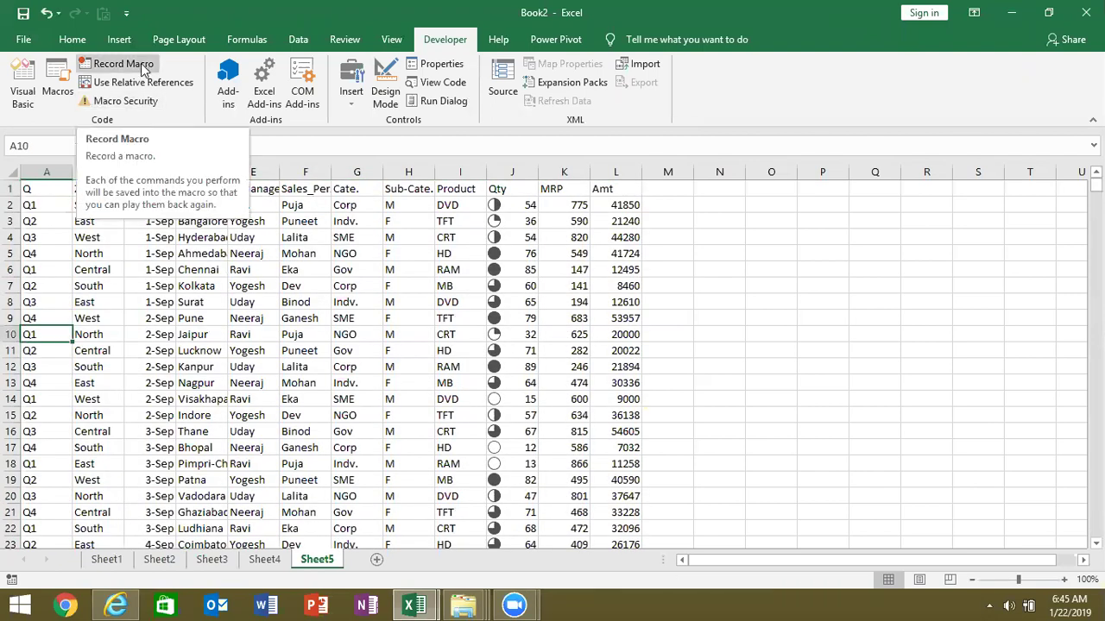
# Step: Start recording Macro3, then turn on AutoFilter dropdowns for the sales table from cell A1
pyautogui.click(140, 63)
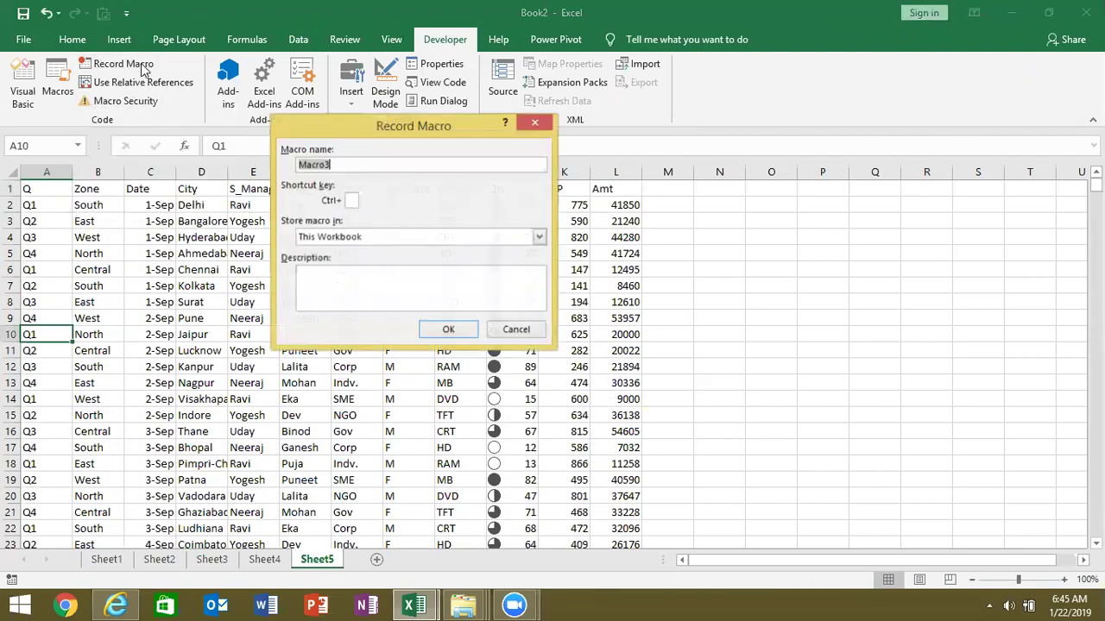
pyautogui.click(441, 330)
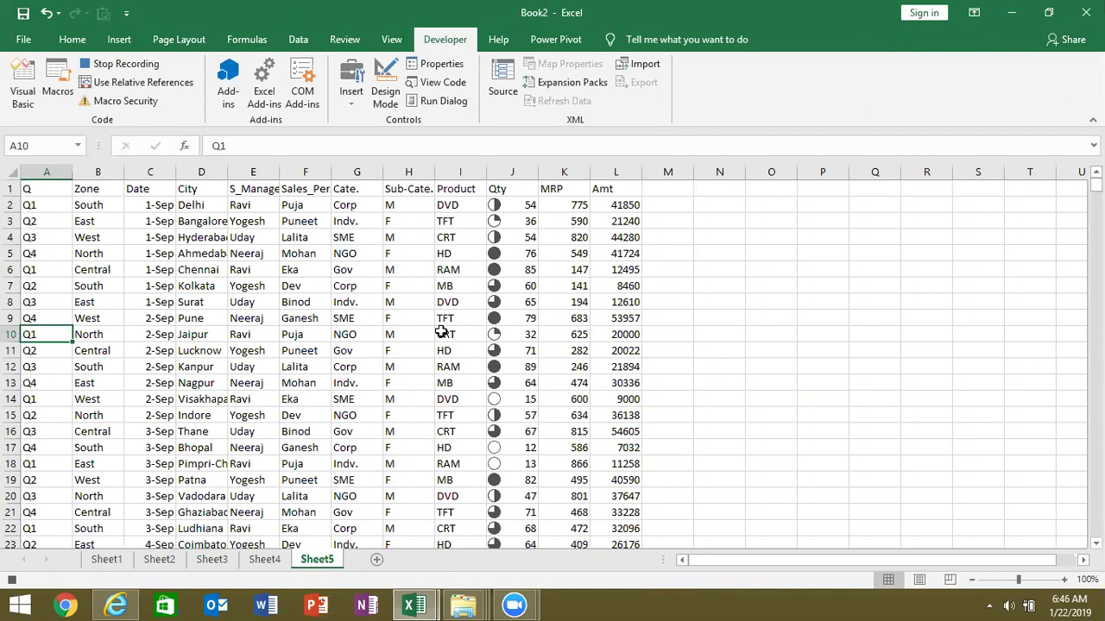
pyautogui.click(55, 193)
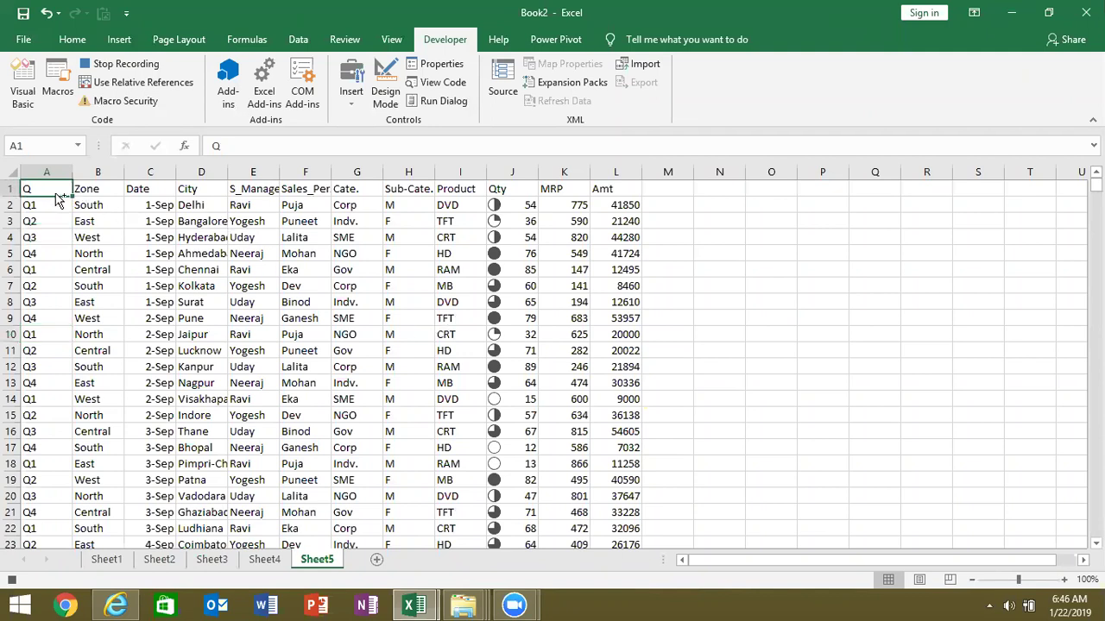
pyautogui.hotkey('ctrl', 'shift', 'l')
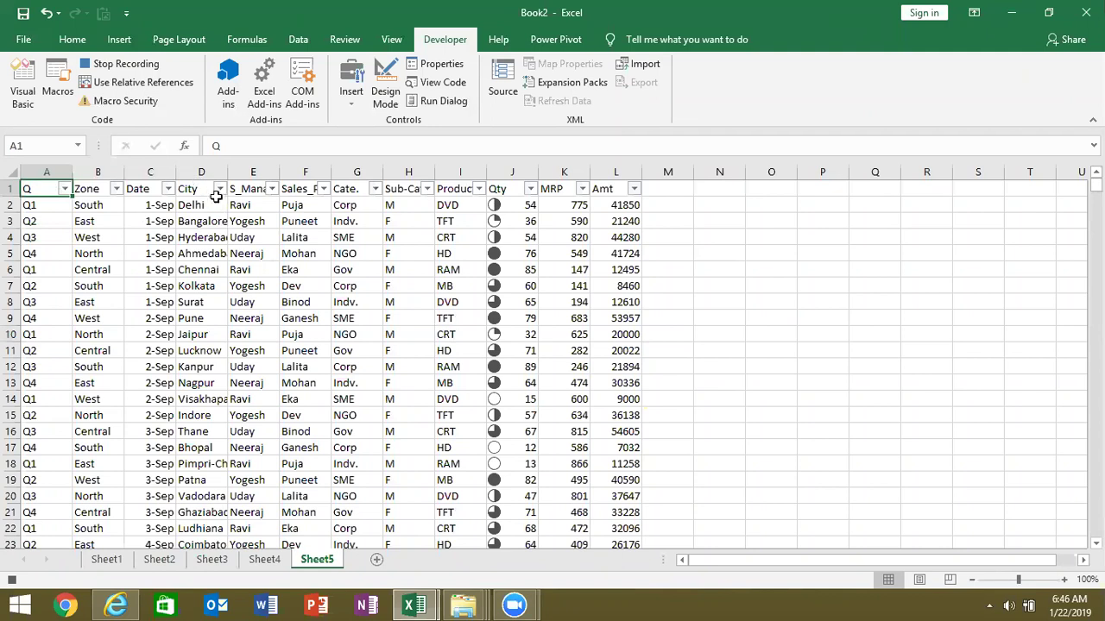
# Step: Filter the City column to show only Agra, leaving 6 sales rows visible
pyautogui.click(220, 188)
pyautogui.click(66, 346)
pyautogui.click(59, 391)
pyautogui.click(58, 391)
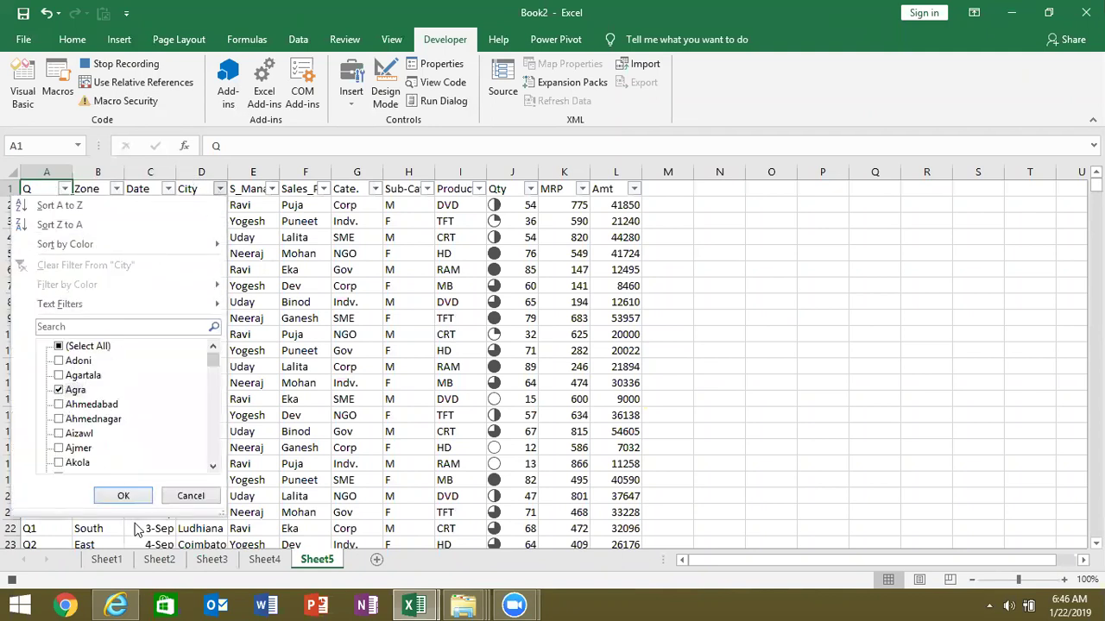
pyautogui.click(125, 495)
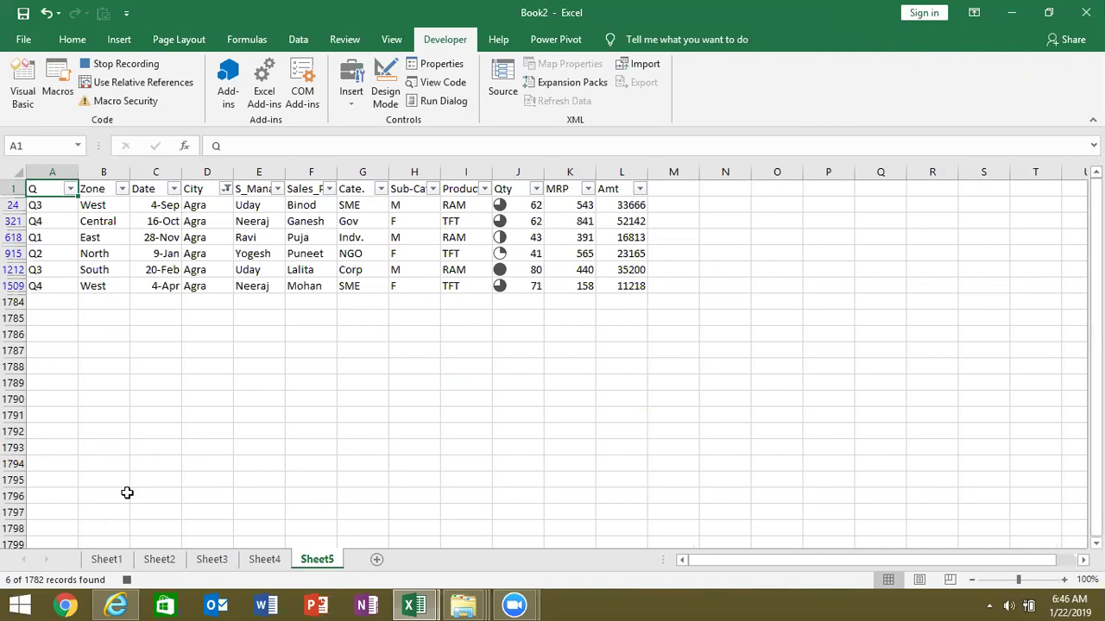
# Step: Select and copy the filtered Agra table, then cancel the pending copy
pyautogui.hotkey('ctrl', 'a')
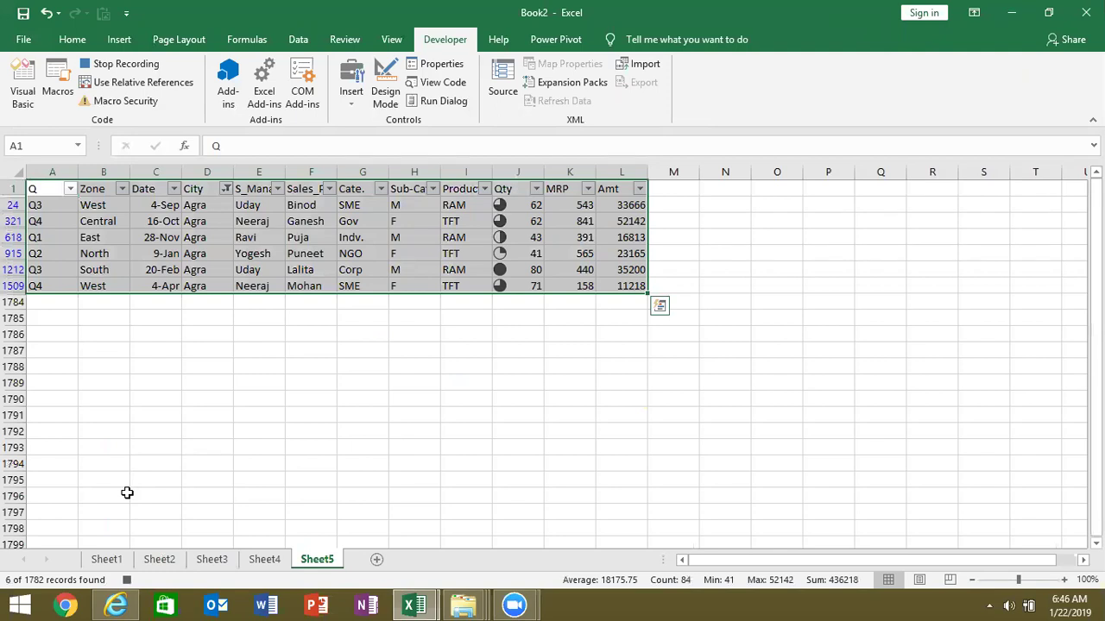
pyautogui.hotkey('ctrl', 'c')
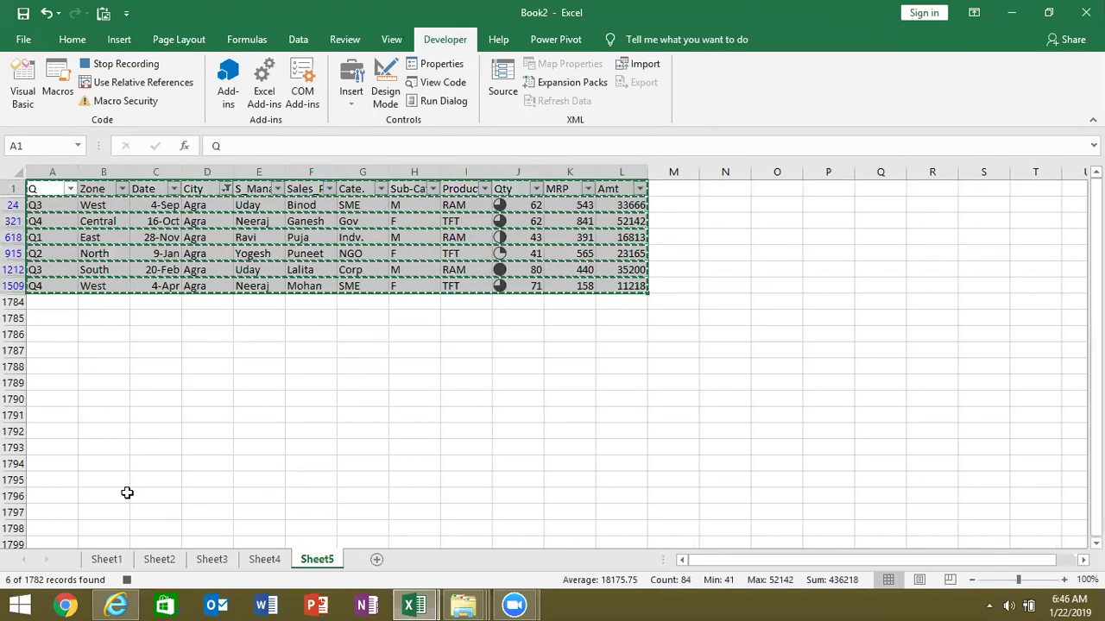
pyautogui.press('Escape')
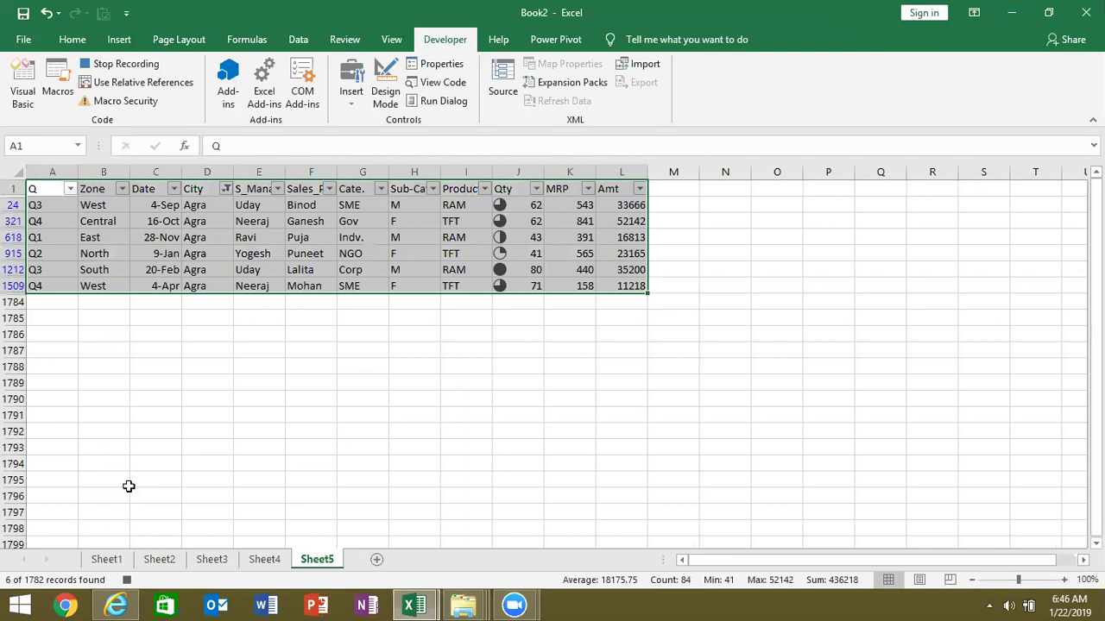
# Step: Select only the visible cells with Go To Special and copy the Agra rows
pyautogui.hotkey('ctrl', 'g')
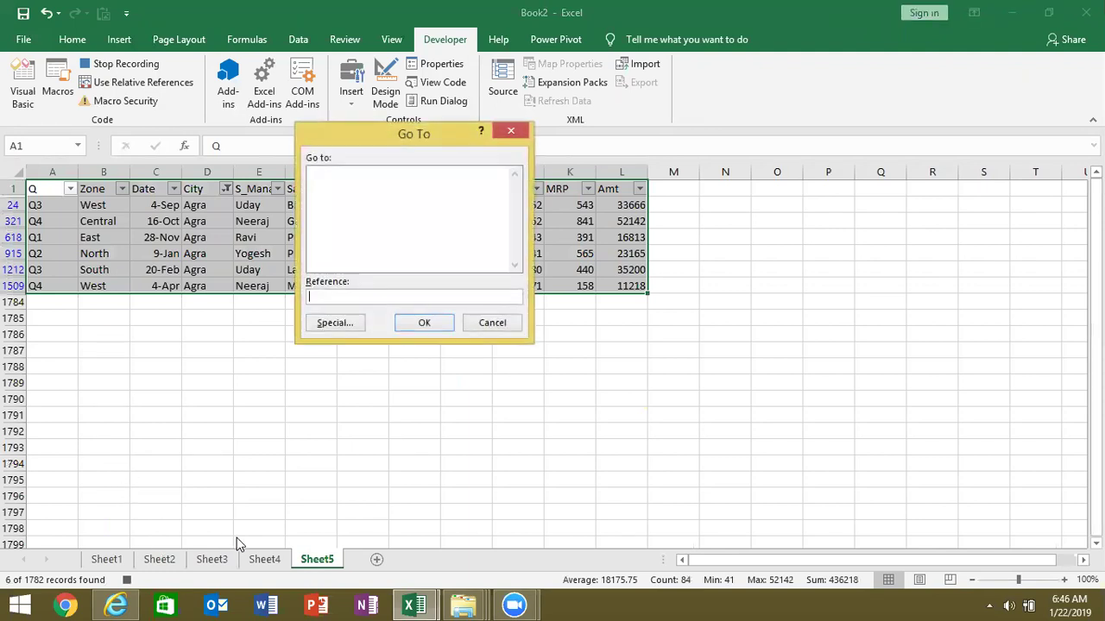
pyautogui.click(333, 323)
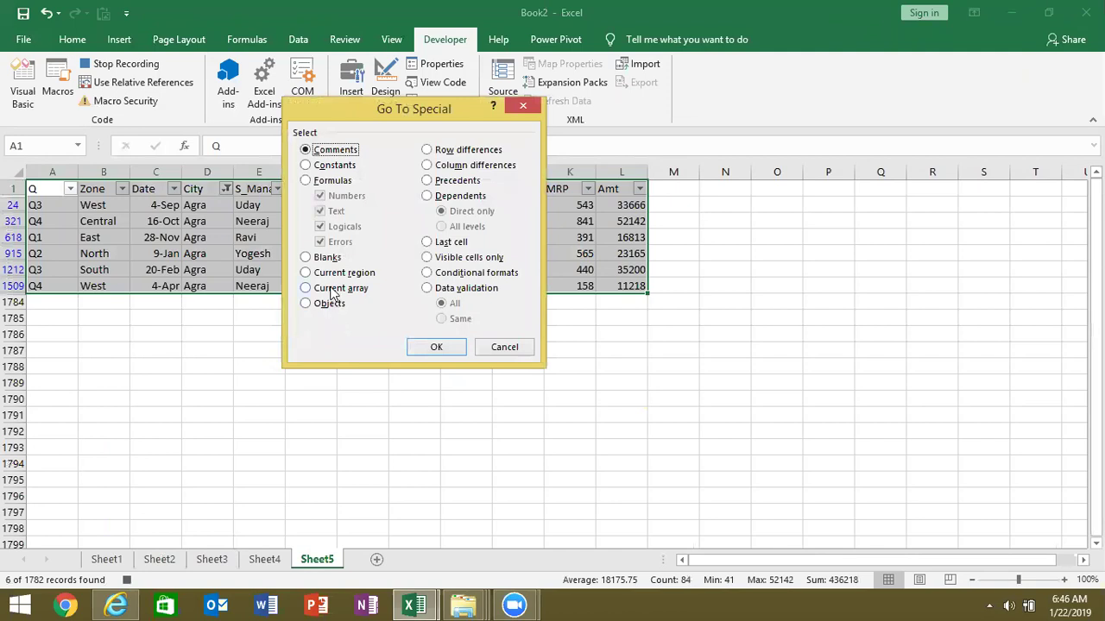
pyautogui.click(440, 259)
pyautogui.click(435, 347)
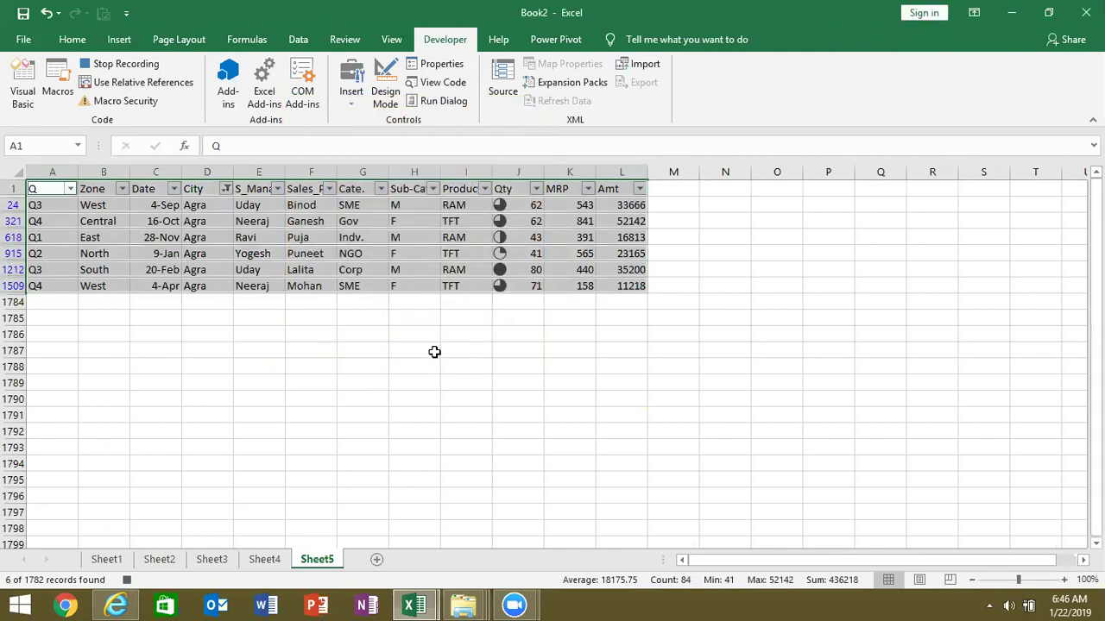
pyautogui.hotkey('ctrl', 'c')
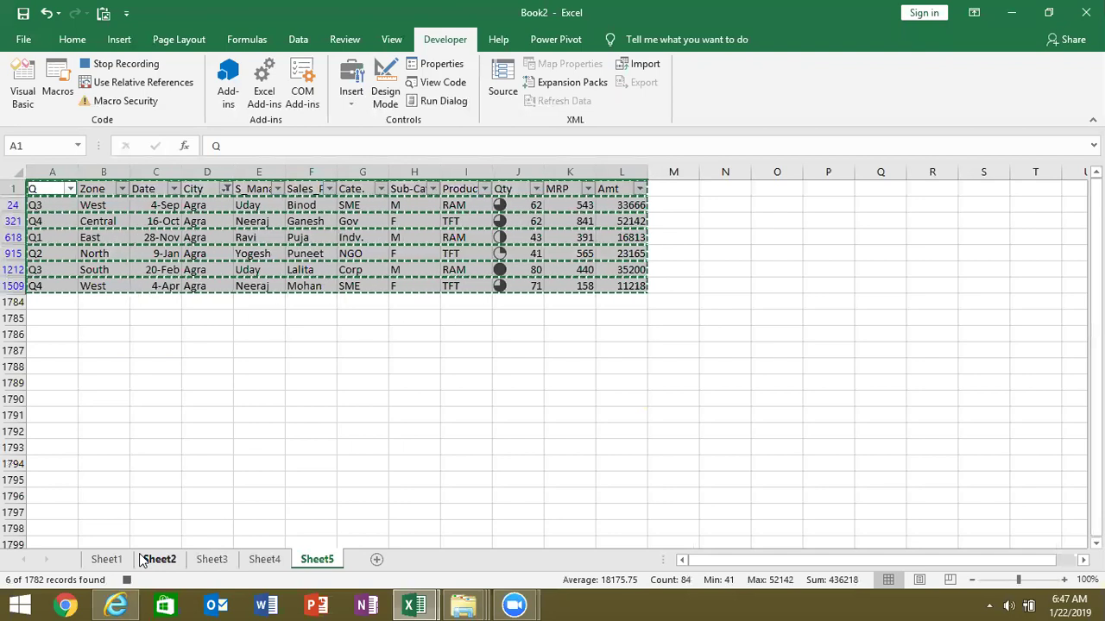
# Step: Paste the copied Agra rows into a new sheet and name it Agra
pyautogui.click(376, 567)
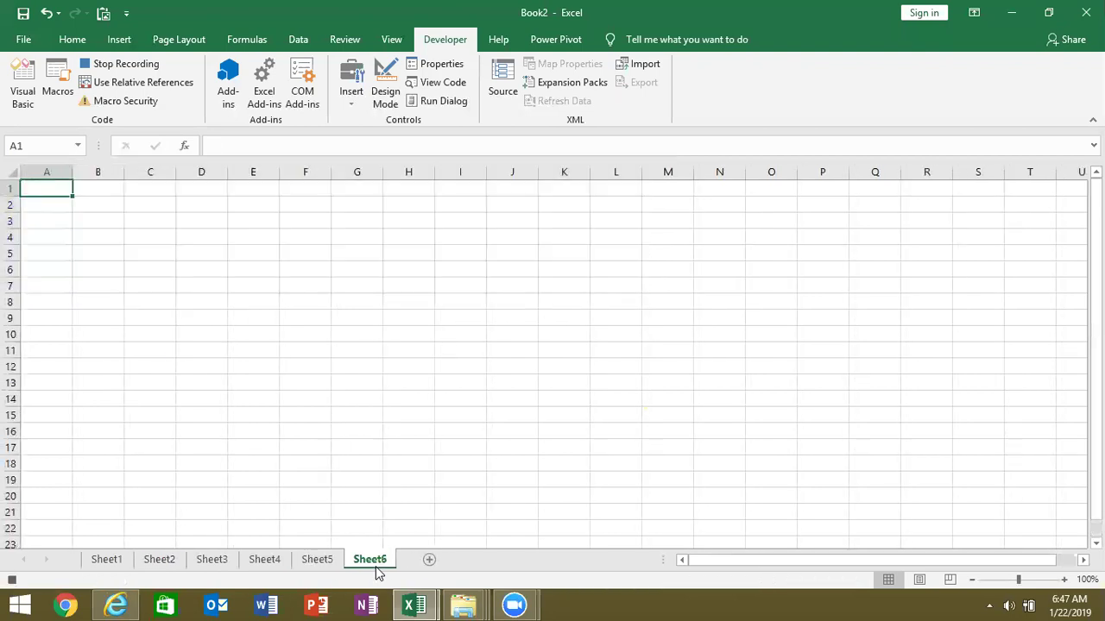
pyautogui.hotkey('ctrl', 'v')
pyautogui.doubleClick(378, 560)
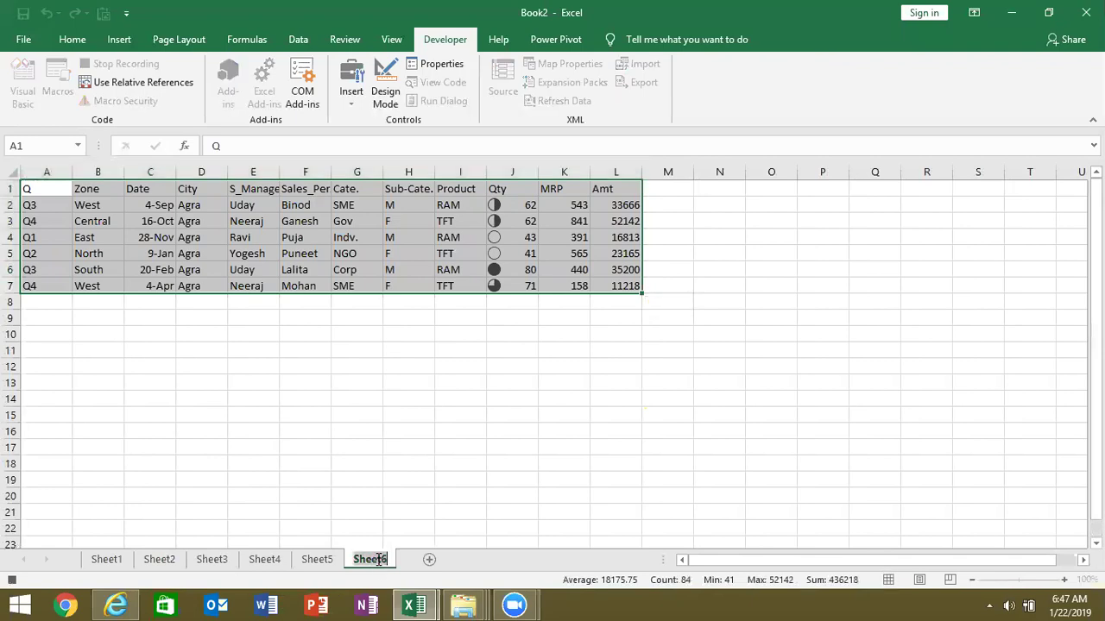
pyautogui.write('Agra')
pyautogui.press('Return')
pyautogui.click(366, 502)
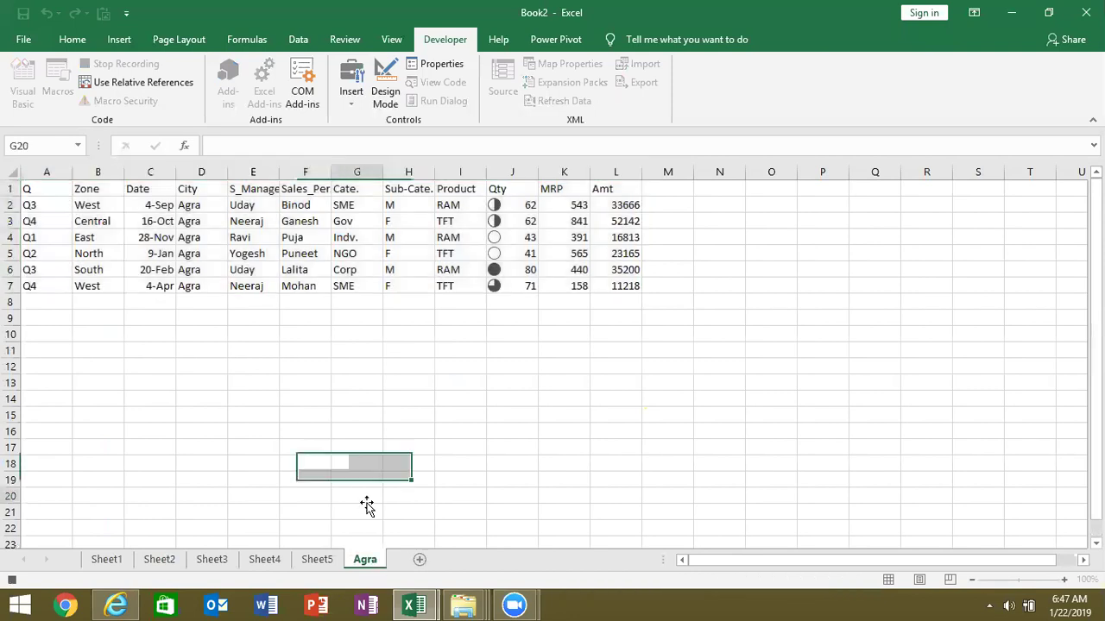
# Step: Move the Agra sheet into a new workbook
pyautogui.rightClick(363, 561)
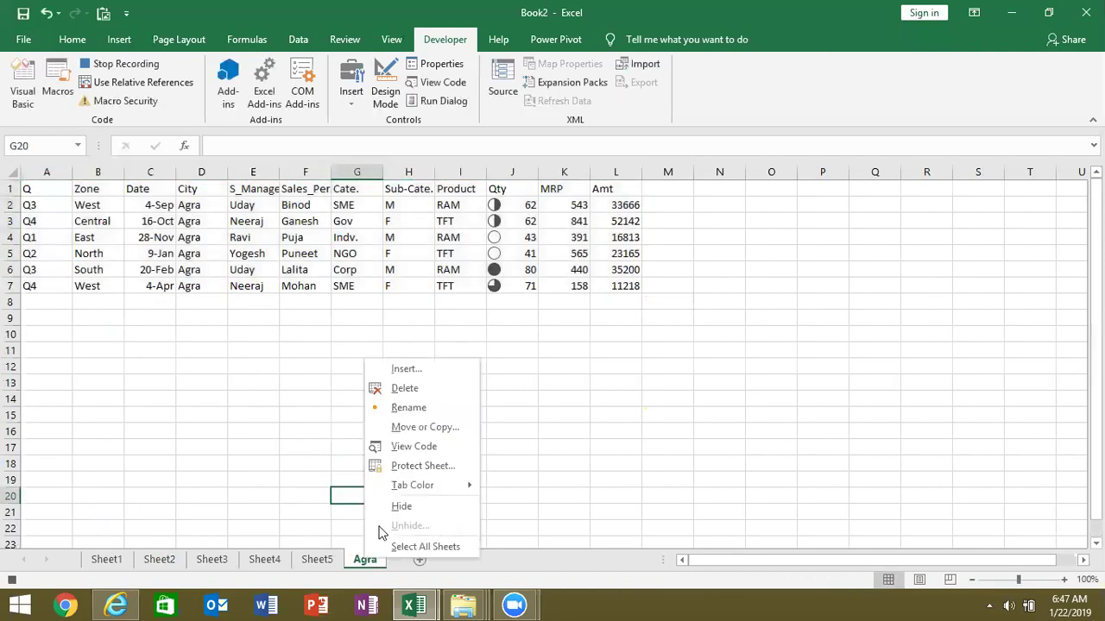
pyautogui.click(403, 426)
pyautogui.click(350, 373)
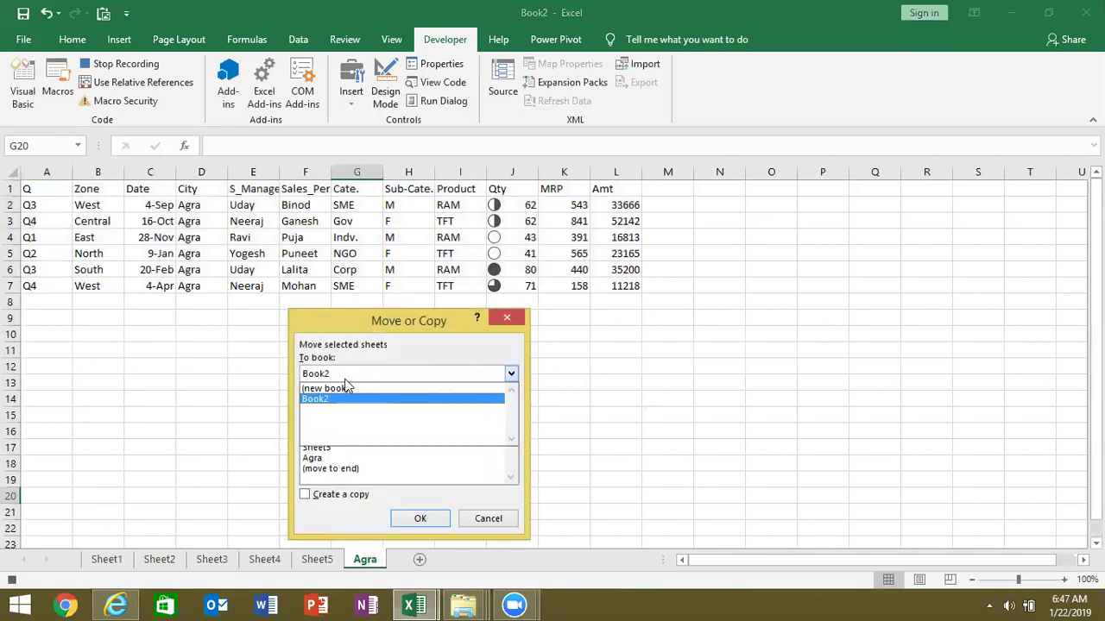
pyautogui.click(344, 386)
pyautogui.click(420, 518)
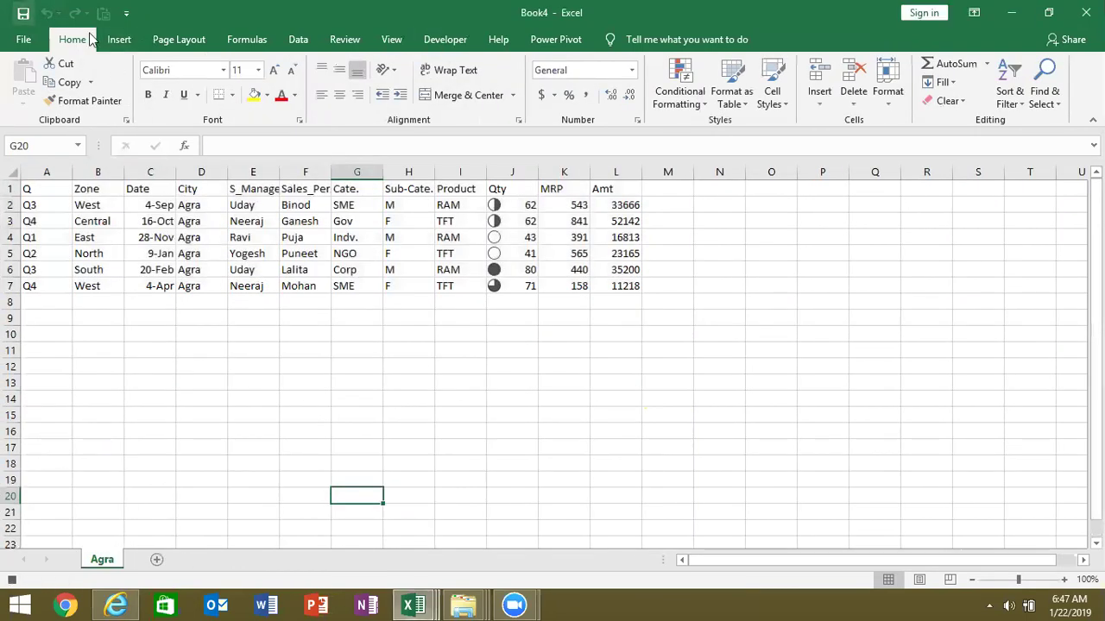
# Step: Save the new workbook to the Desktop as Agra and close its window
pyautogui.hotkey('ctrl', 's')
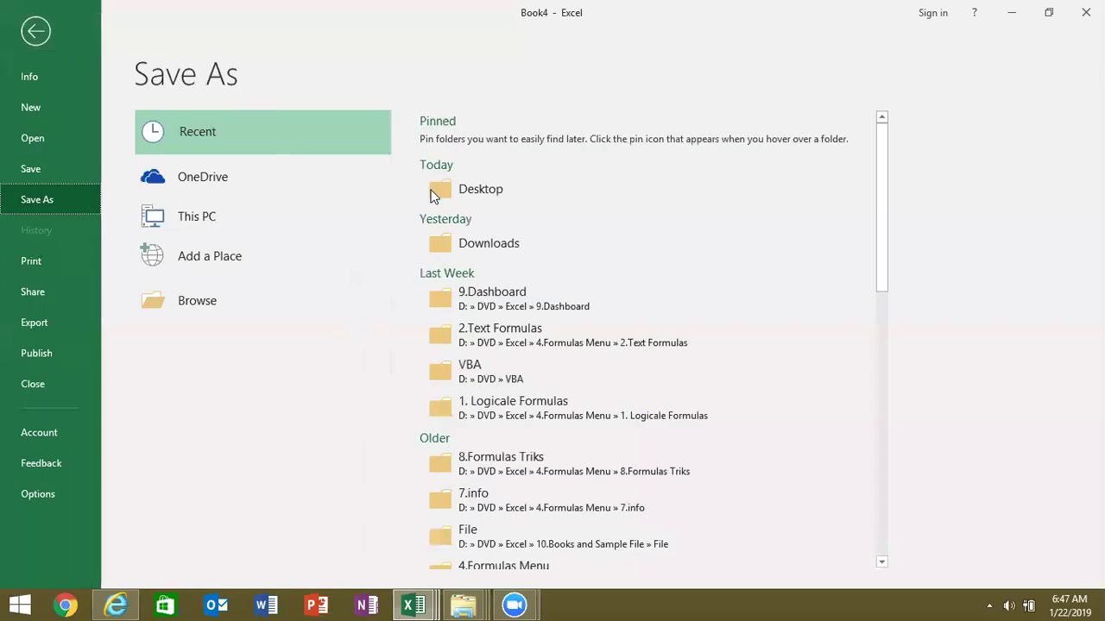
pyautogui.click(436, 192)
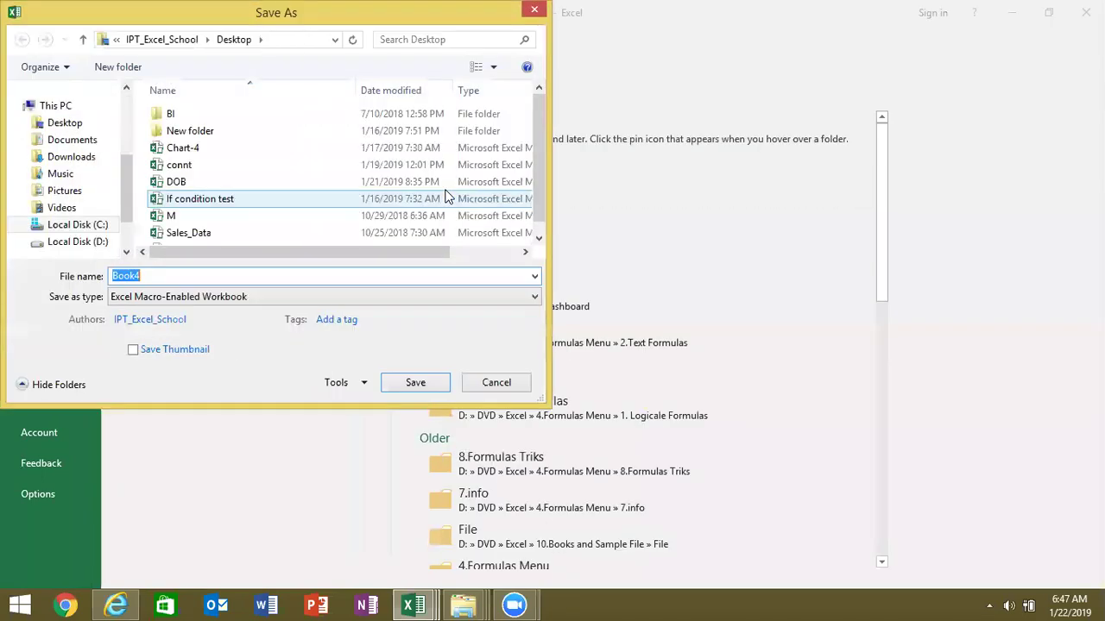
pyautogui.write('Agra')
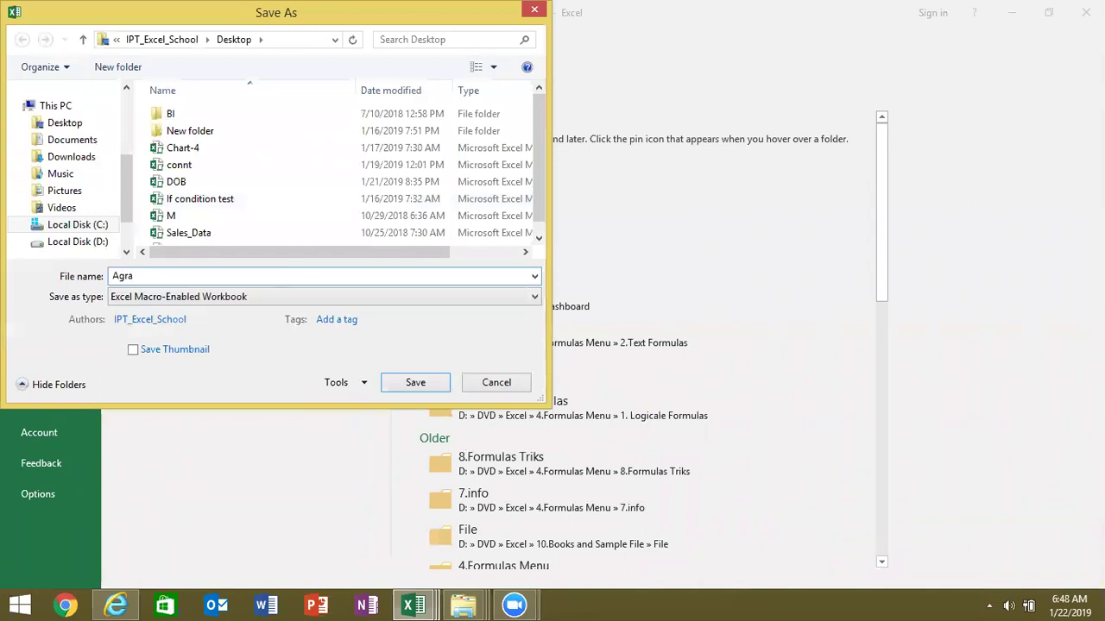
pyautogui.click(416, 385)
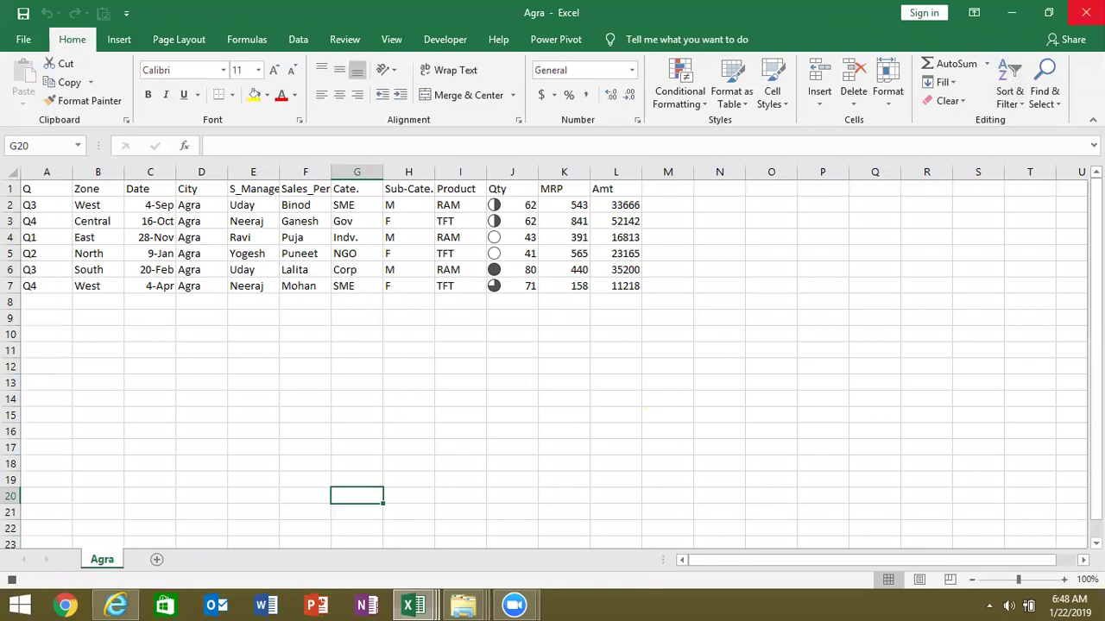
pyautogui.click(1085, 12)
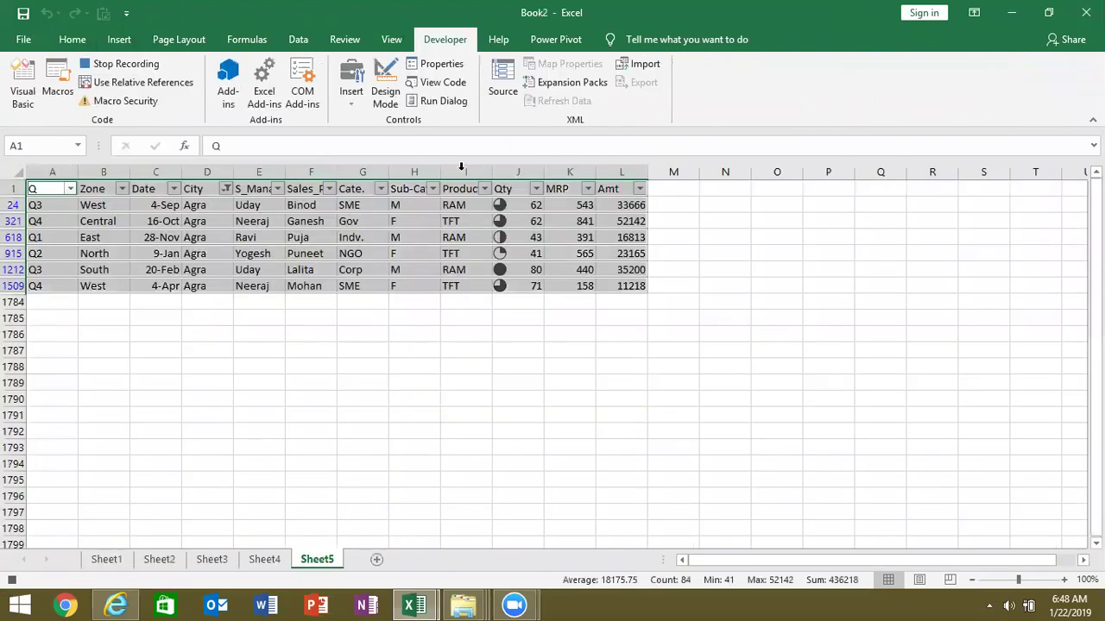
# Step: Remove the table filter, stop recording, and open Macro3's code for editing
pyautogui.click(38, 189)
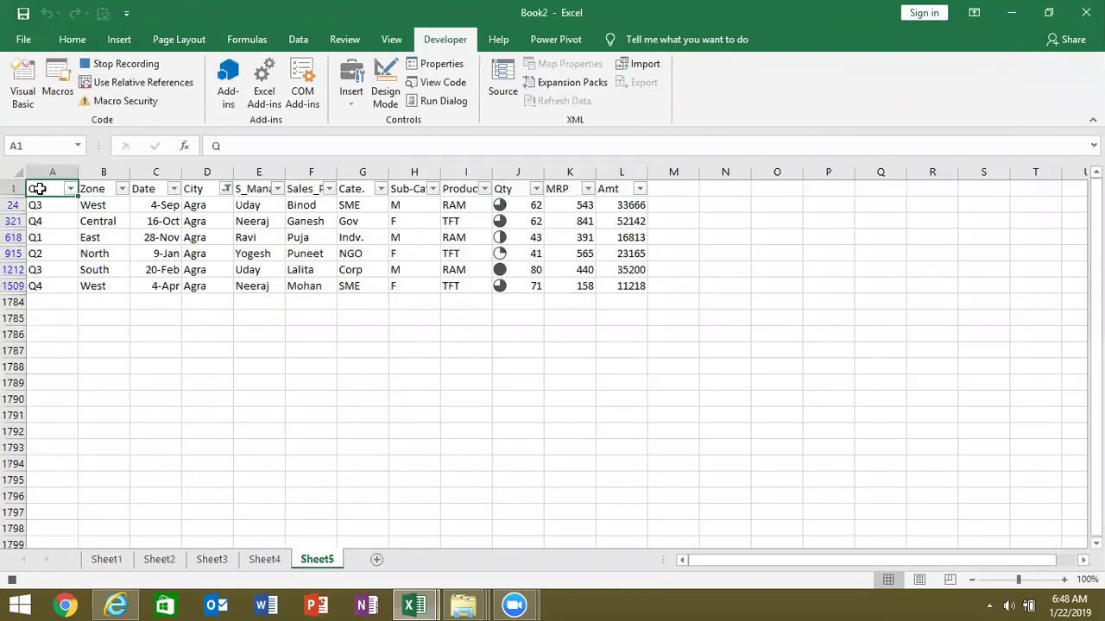
pyautogui.hotkey('ctrl', 'shift', 'l')
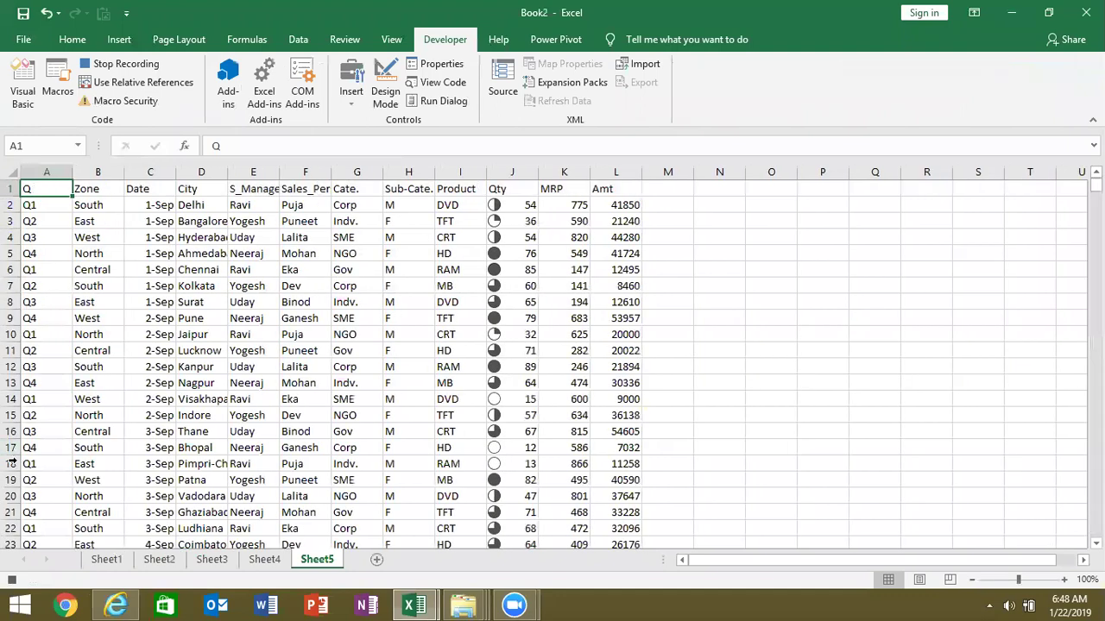
pyautogui.click(12, 580)
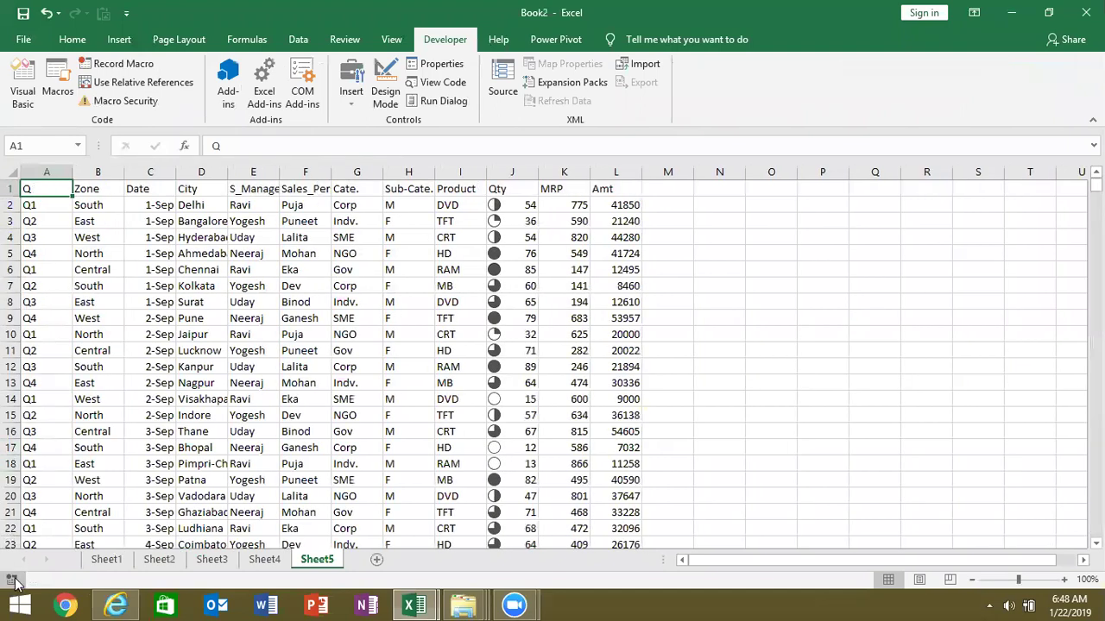
pyautogui.click(52, 98)
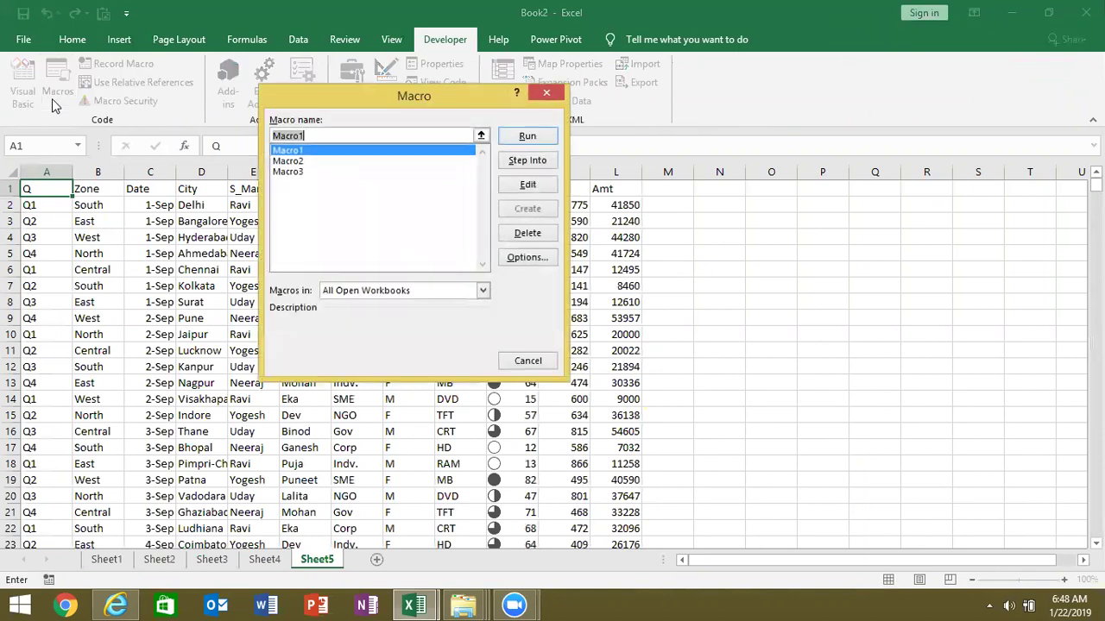
pyautogui.click(311, 172)
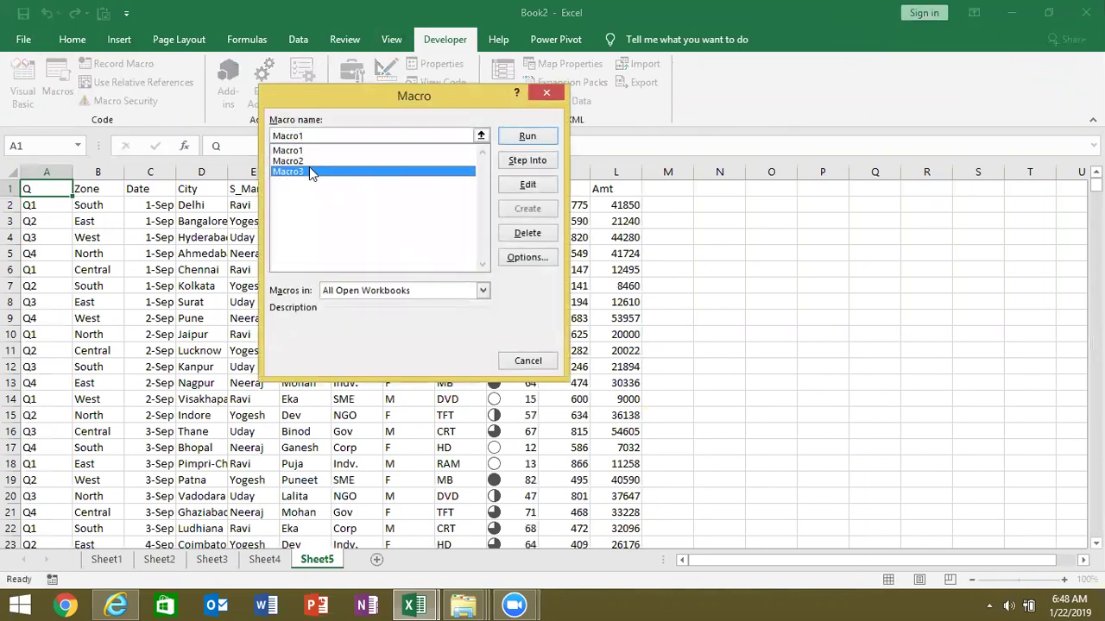
pyautogui.click(517, 186)
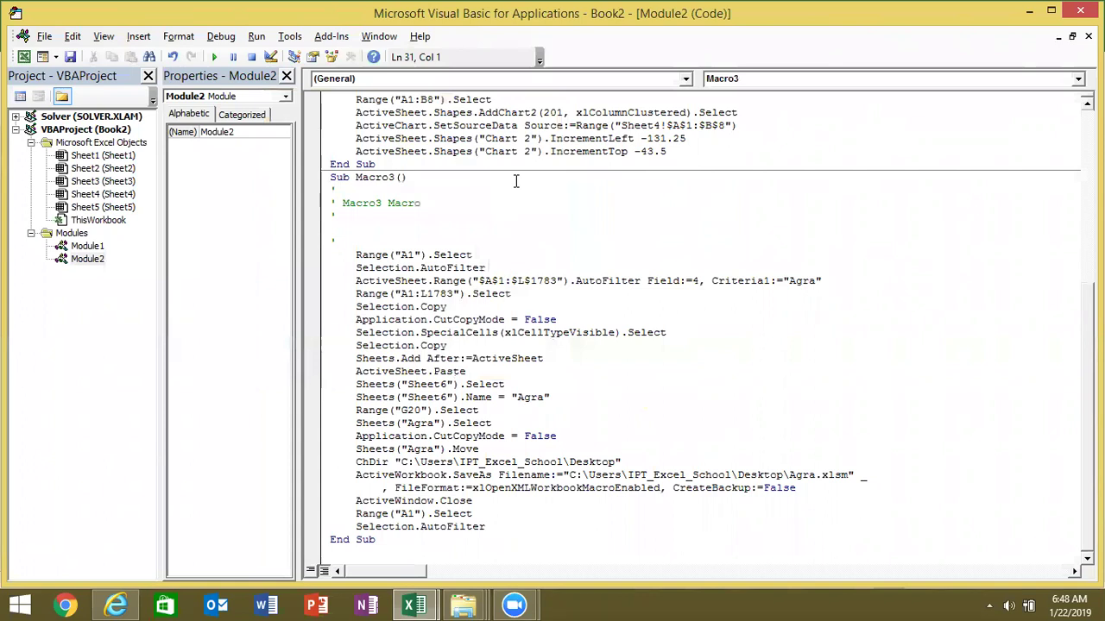
# Step: Delete Macro3's first Selection.AutoFilter line and select the :$L$1783 part of the range
pyautogui.press('Down')
pyautogui.press('Down')
pyautogui.press('Down')
pyautogui.press('Right')
pyautogui.write('0')
pyautogui.press('BackSpace')
pyautogui.press('BackSpace')
pyautogui.press('Down')
pyautogui.hotkey('shift', 'Down')
pyautogui.hotkey('shift', 'Left')
pyautogui.hotkey('shift', 'Left')
pyautogui.hotkey('shift', 'Left')
pyautogui.hotkey('shift', 'Left')
pyautogui.press('Delete')
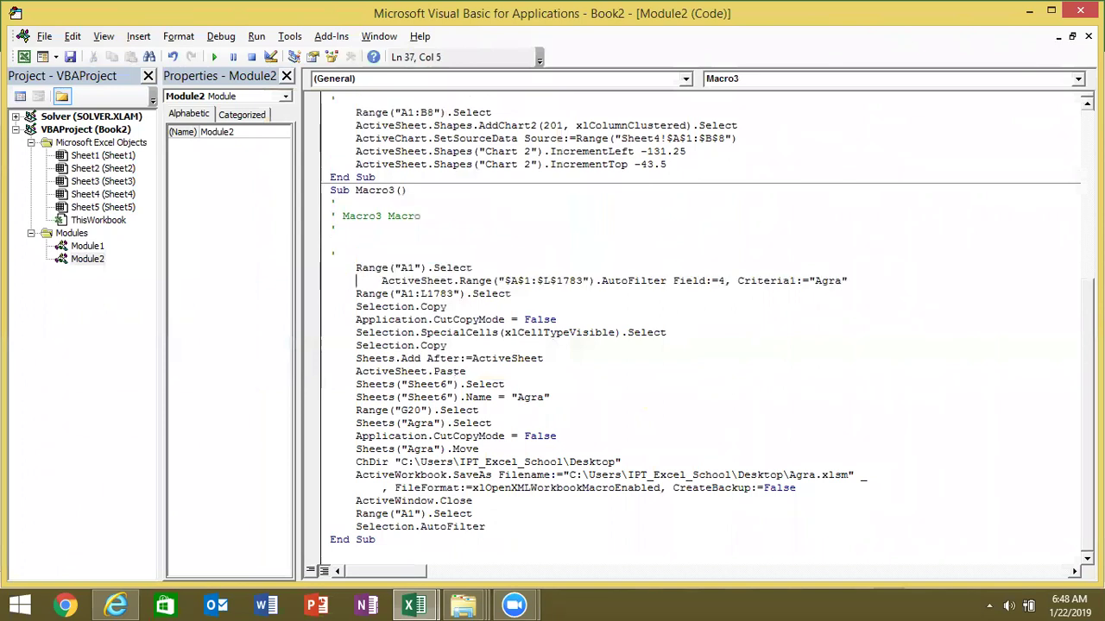
pyautogui.press('Delete')
pyautogui.press('Delete')
pyautogui.press('Delete')
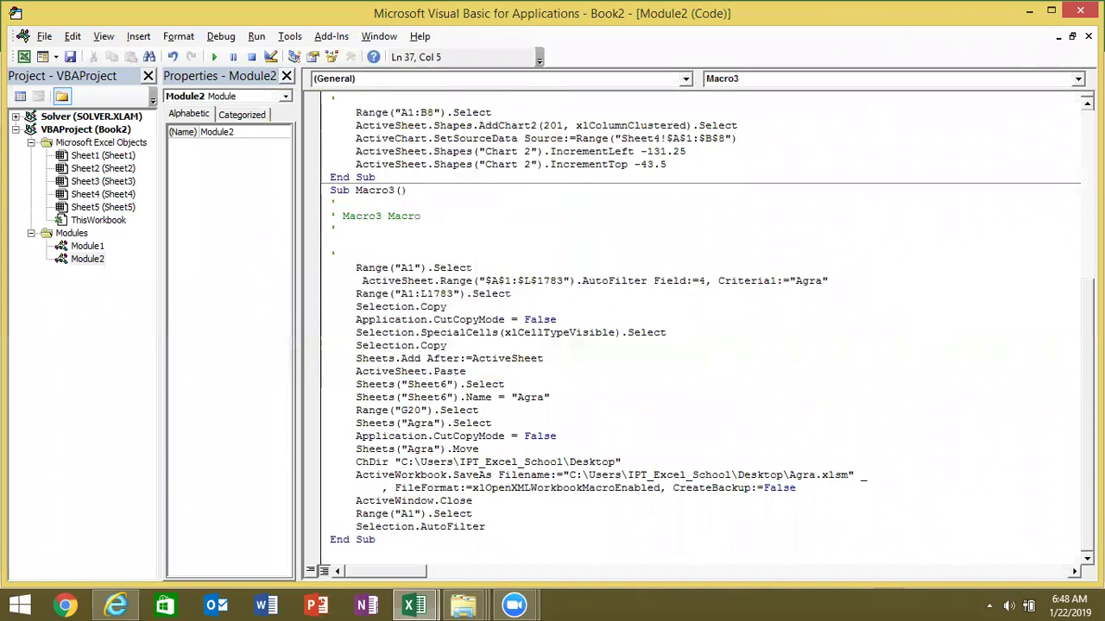
pyautogui.press('Delete')
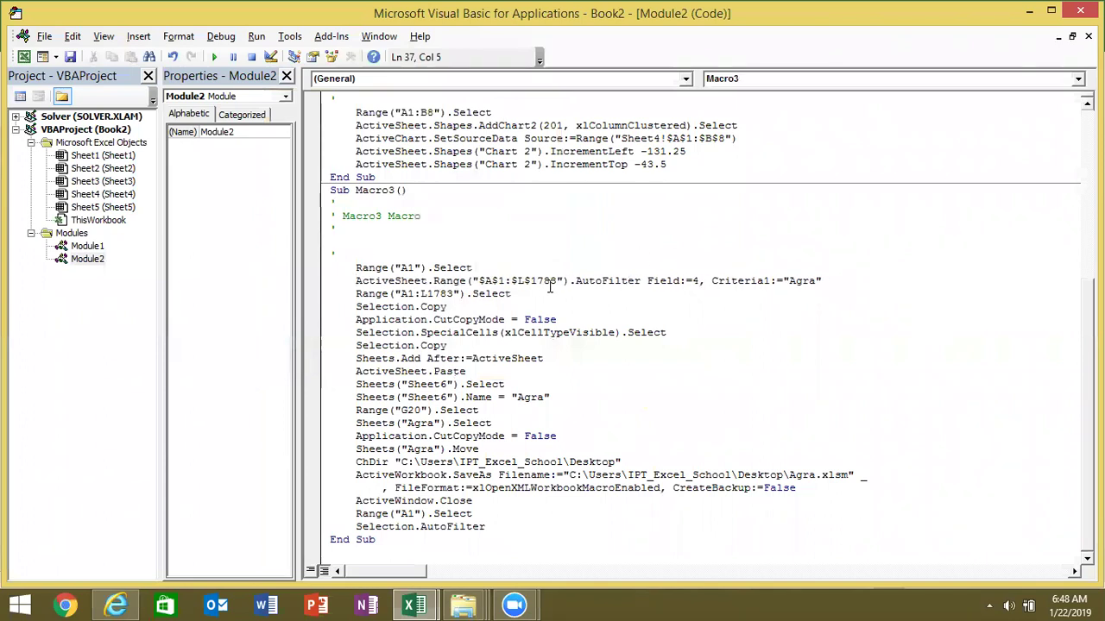
pyautogui.moveTo(557, 281); pyautogui.dragTo(516, 289)
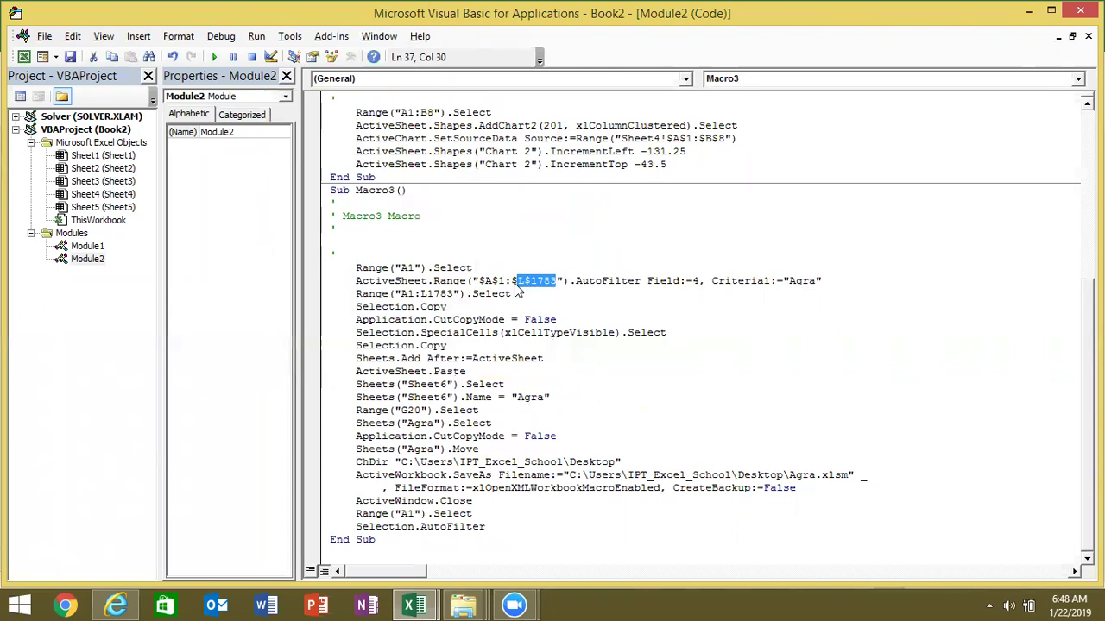
pyautogui.hotkey('alt', 'Tab')
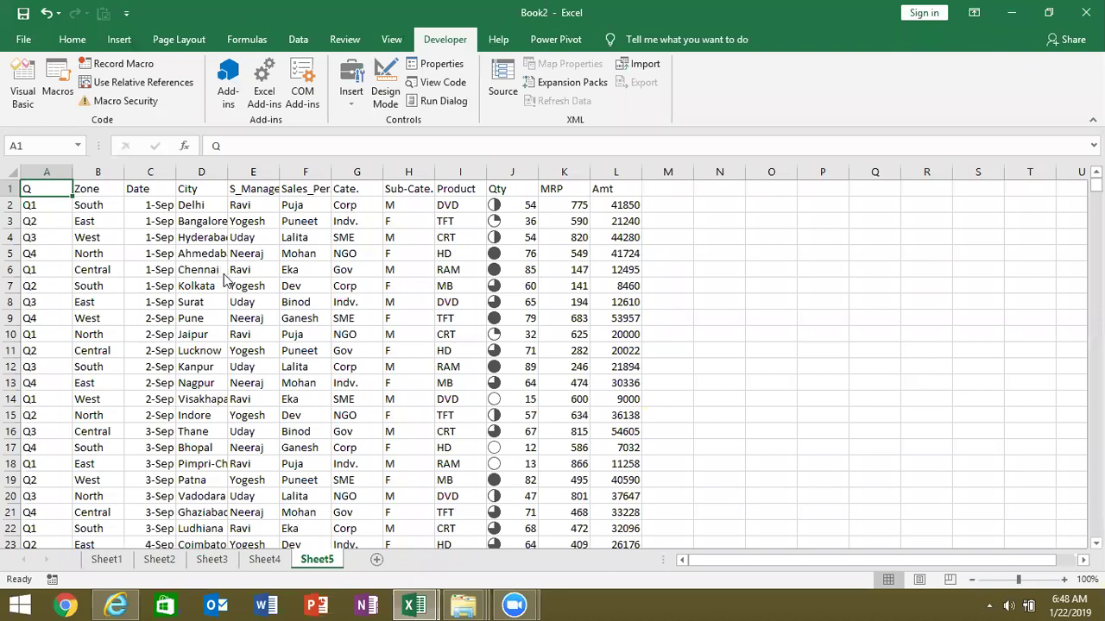
# Step: Switch windows to bring Macro3's code back into view
pyautogui.hotkey('alt', 'Tab')
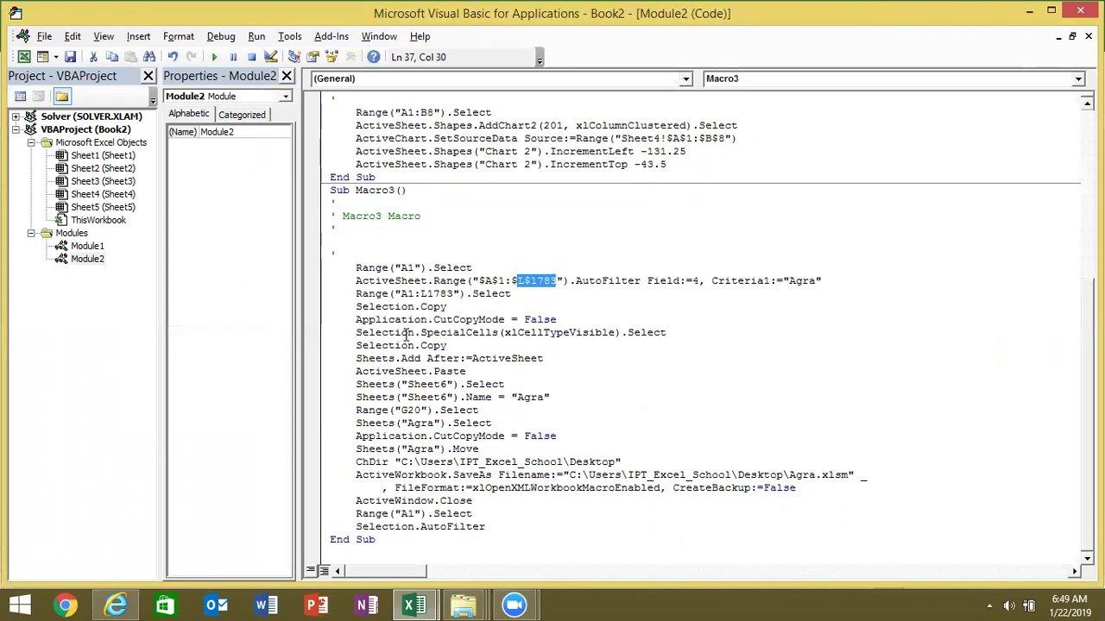
# Step: Re-enable Book2's header filters, then trim Macro3's AutoFilter range to $A$1
pyautogui.hotkey('alt', 'Tab')
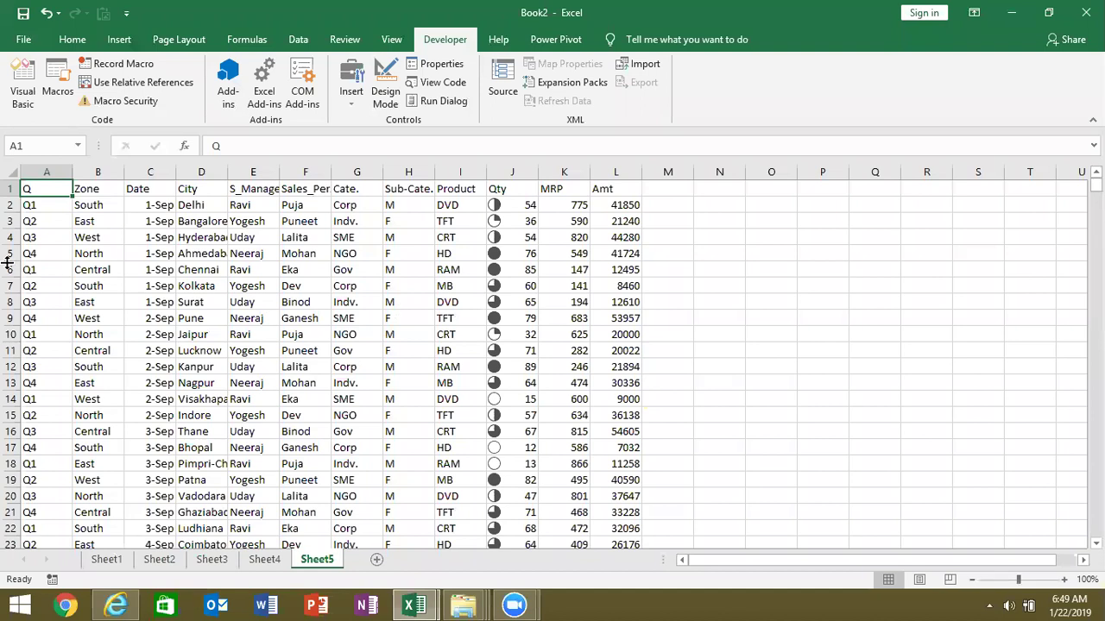
pyautogui.hotkey('ctrl', 'shift', 'l')
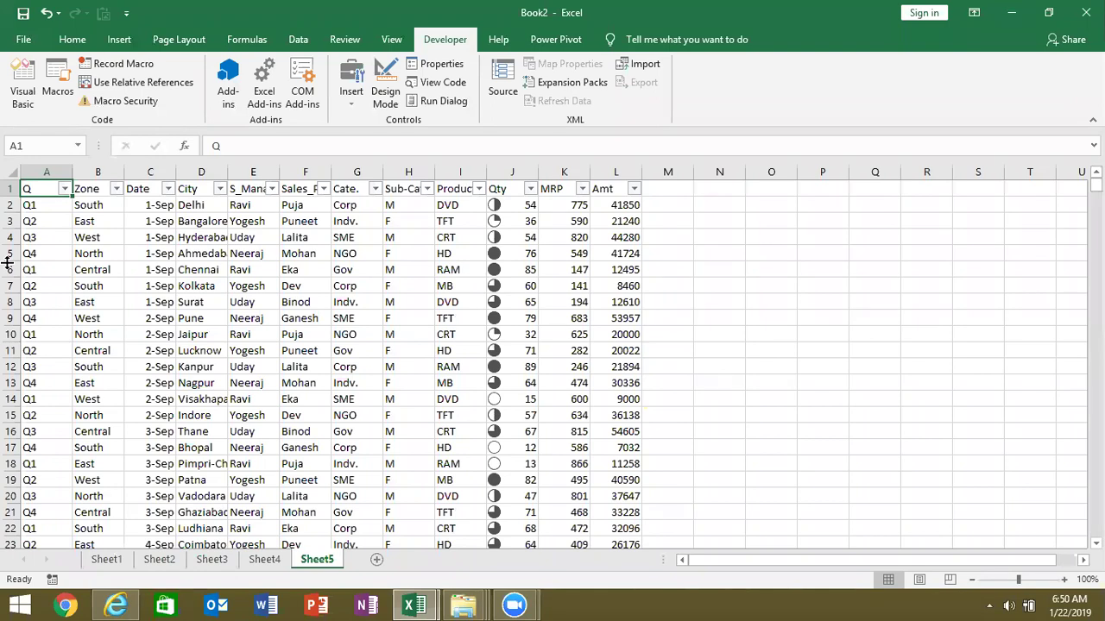
pyautogui.hotkey('alt', 'Tab')
pyautogui.press('BackSpace')
pyautogui.press('BackSpace')
pyautogui.press('BackSpace')
pyautogui.click(527, 308)
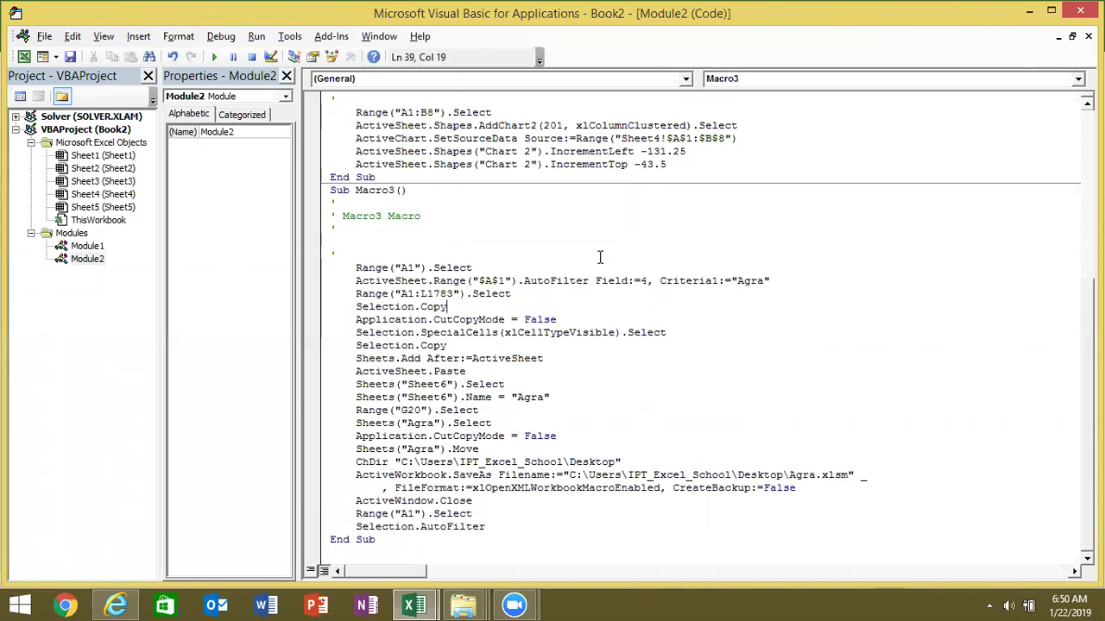
# Step: Select Macro3's Range("A1:L1783").Select line, then switch back to the Excel workbook
pyautogui.click(432, 294)
pyautogui.click(519, 294)
pyautogui.moveTo(518, 295); pyautogui.dragTo(355, 296)
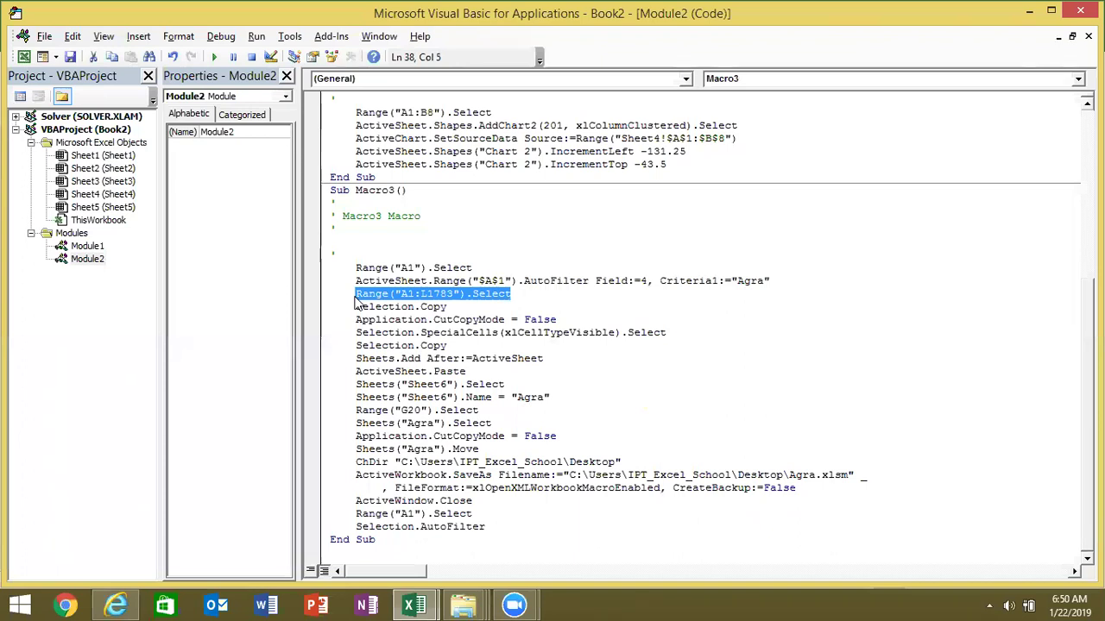
pyautogui.hotkey('alt', 'F11')
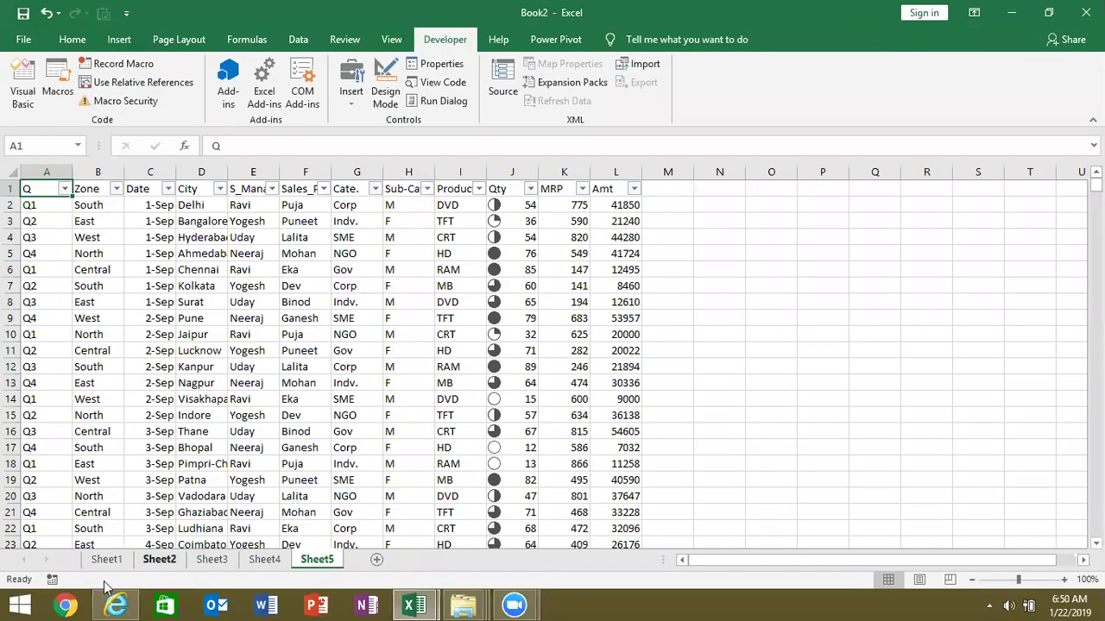
# Step: Record Macro4 extending a selection from A1 right and down, then view its code
pyautogui.click(52, 579)
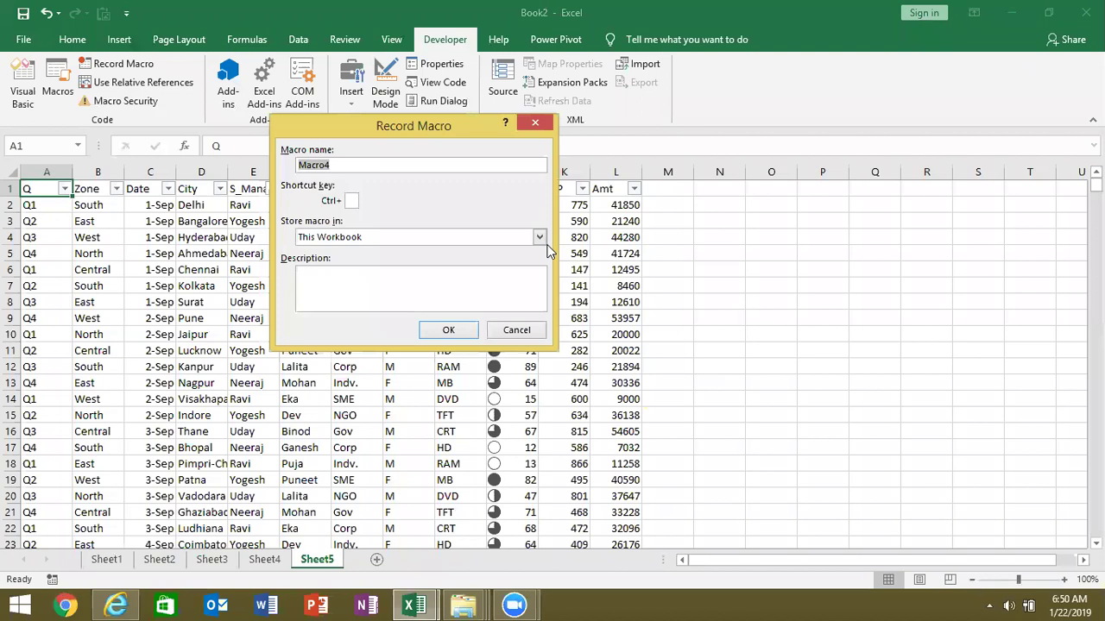
pyautogui.click(440, 332)
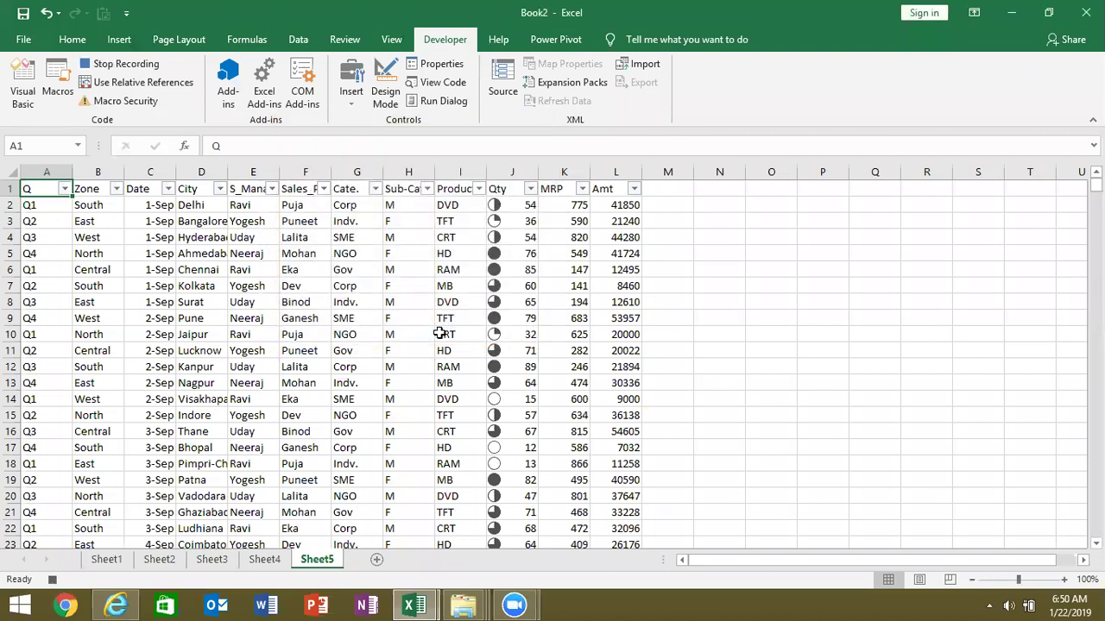
pyautogui.hotkey('ctrl', 'shift', 'Right')
pyautogui.hotkey('ctrl', 'shift', 'Down')
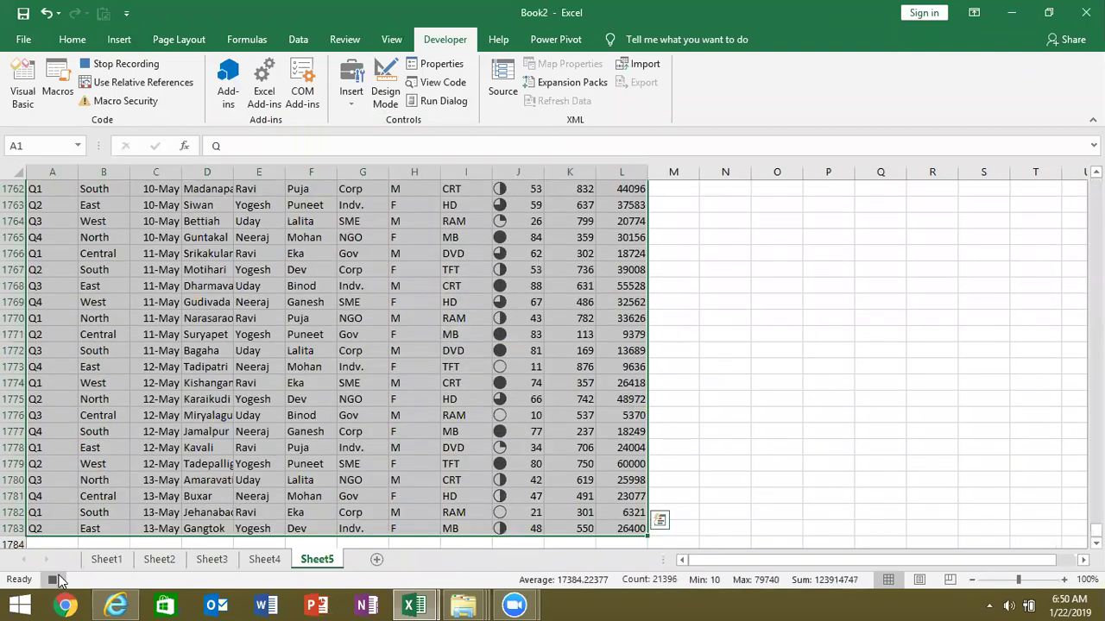
pyautogui.click(52, 580)
pyautogui.hotkey('alt', 'F11')
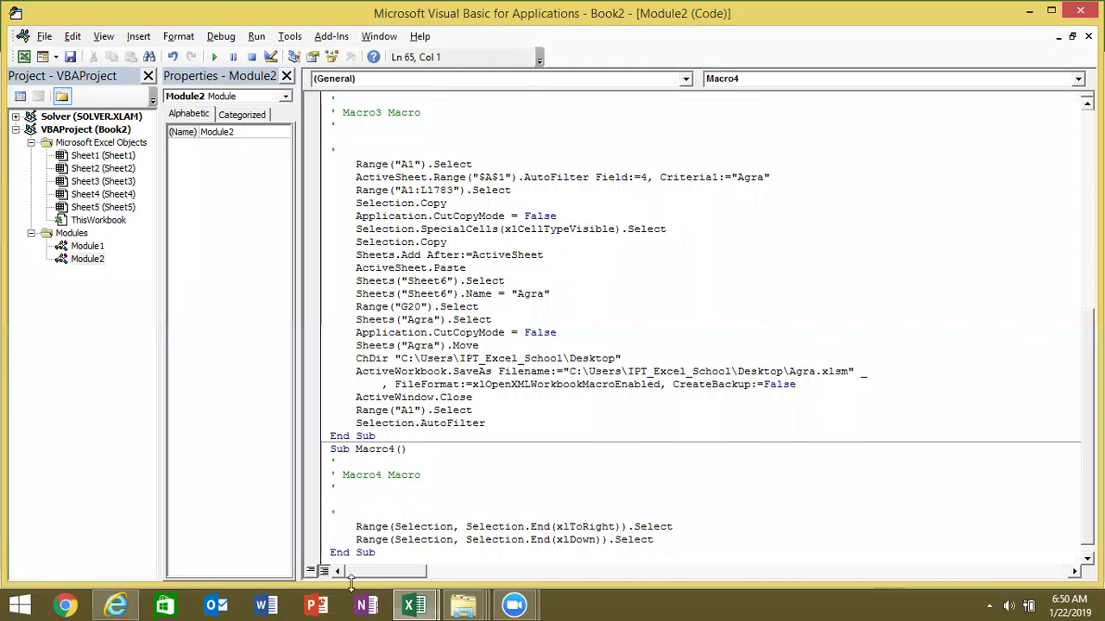
# Step: Replace Macro3's Range("A1:L1783").Select with Macro4's two dynamic Range(Selection...) lines
pyautogui.moveTo(353, 525); pyautogui.dragTo(697, 529)
pyautogui.hotkey('ctrl', 'c')
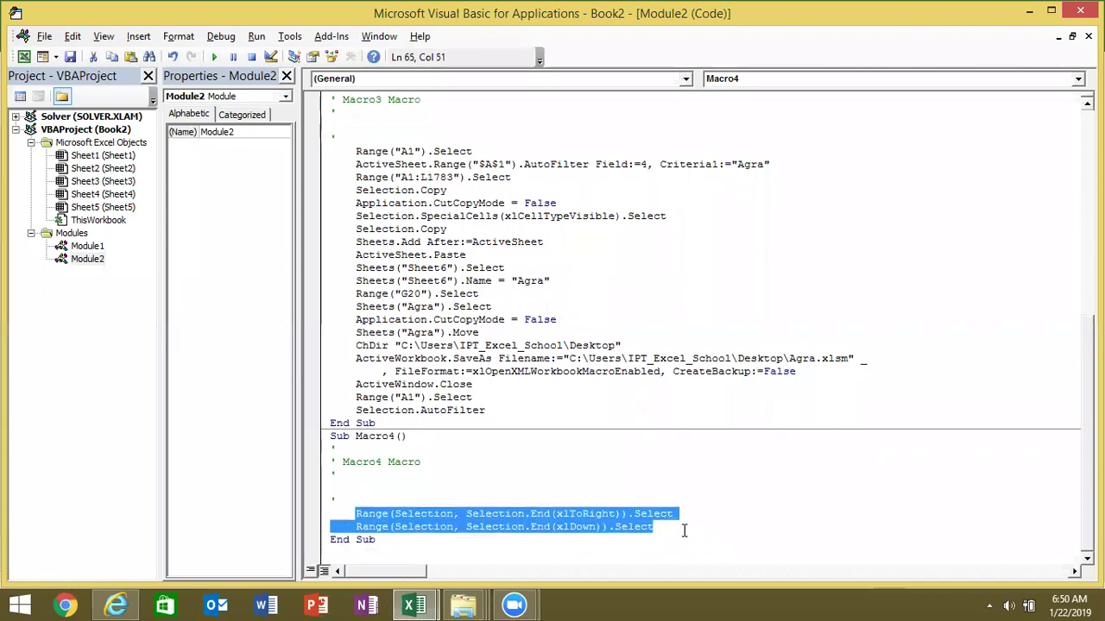
pyautogui.moveTo(510, 176); pyautogui.dragTo(356, 178)
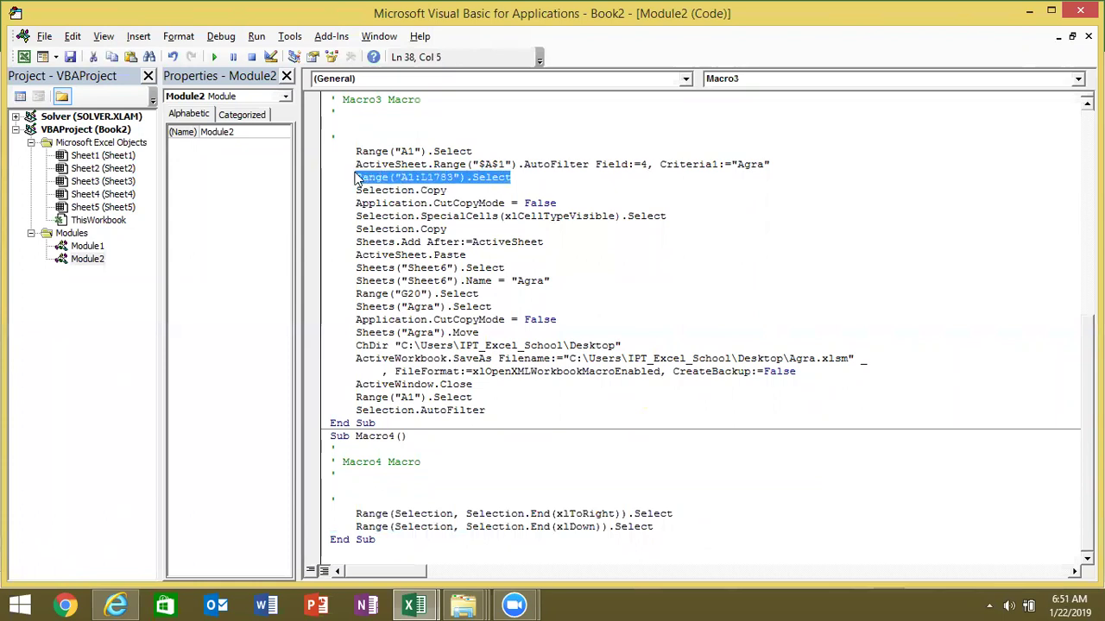
pyautogui.hotkey('ctrl', 'v')
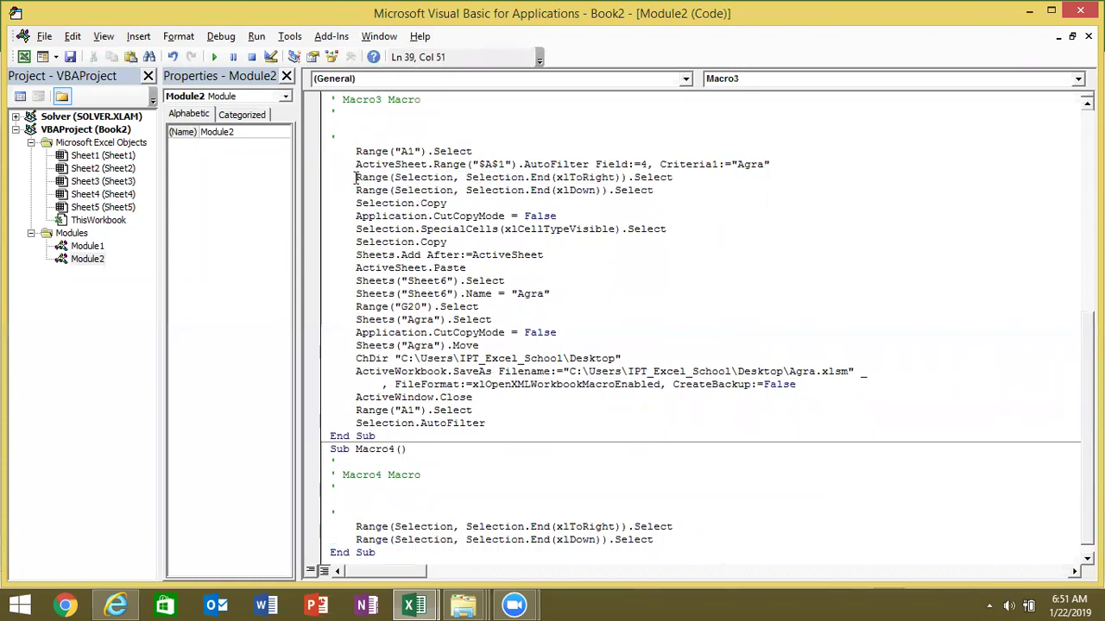
# Step: Delete the first Selection.Copy line and the Application.CutCopyMode = False line from Macro3
pyautogui.doubleClick(365, 203)
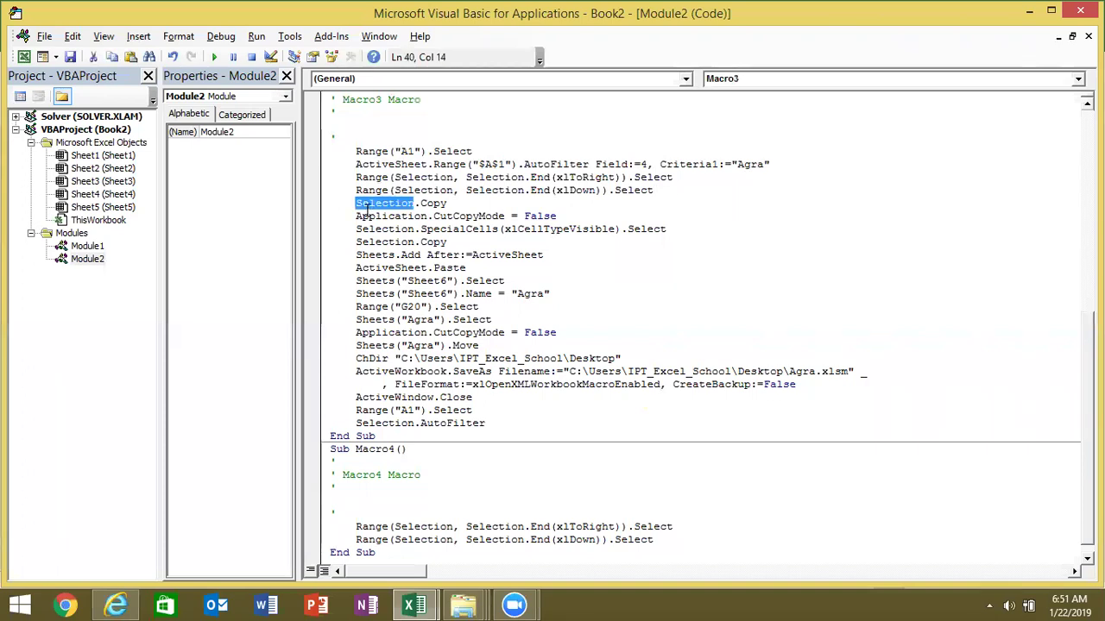
pyautogui.moveTo(357, 216); pyautogui.dragTo(555, 214)
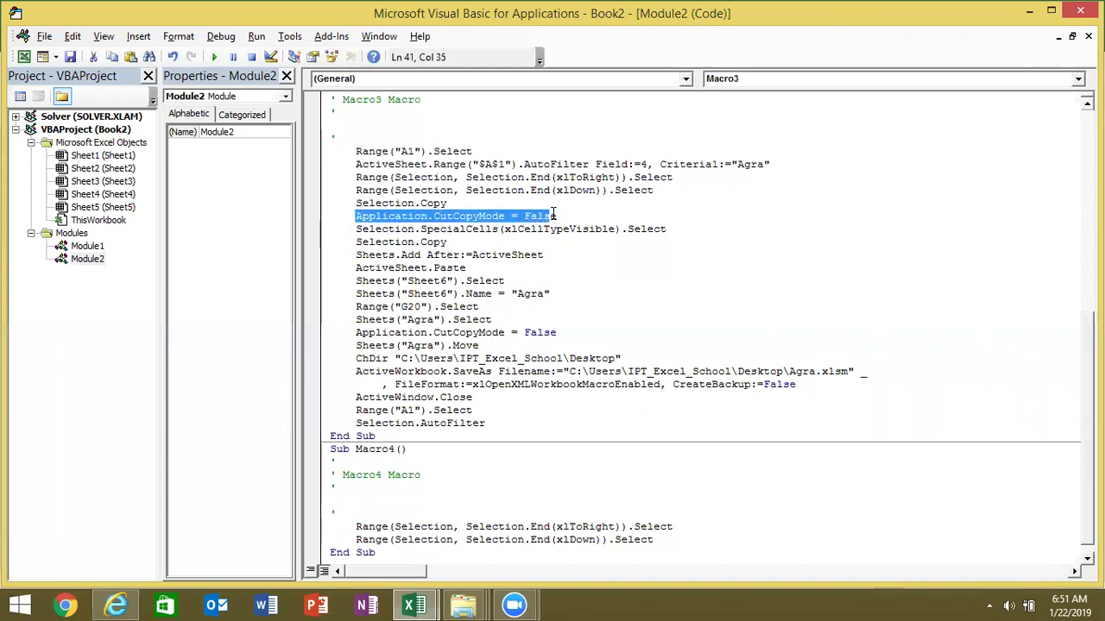
pyautogui.press('Delete')
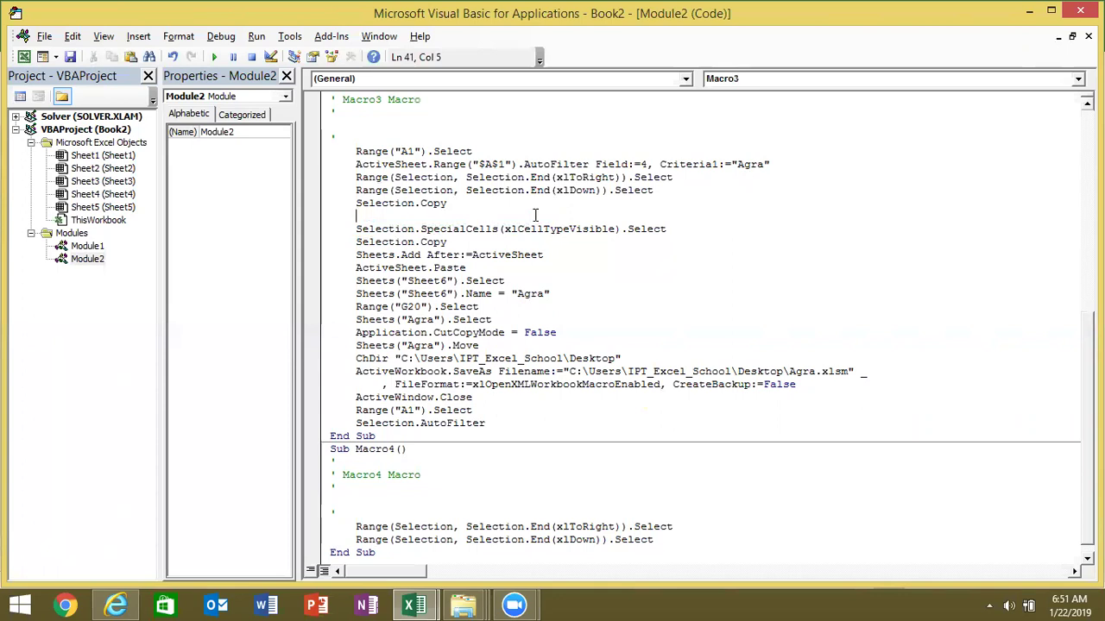
pyautogui.click(415, 242)
pyautogui.moveTo(446, 204); pyautogui.dragTo(361, 203)
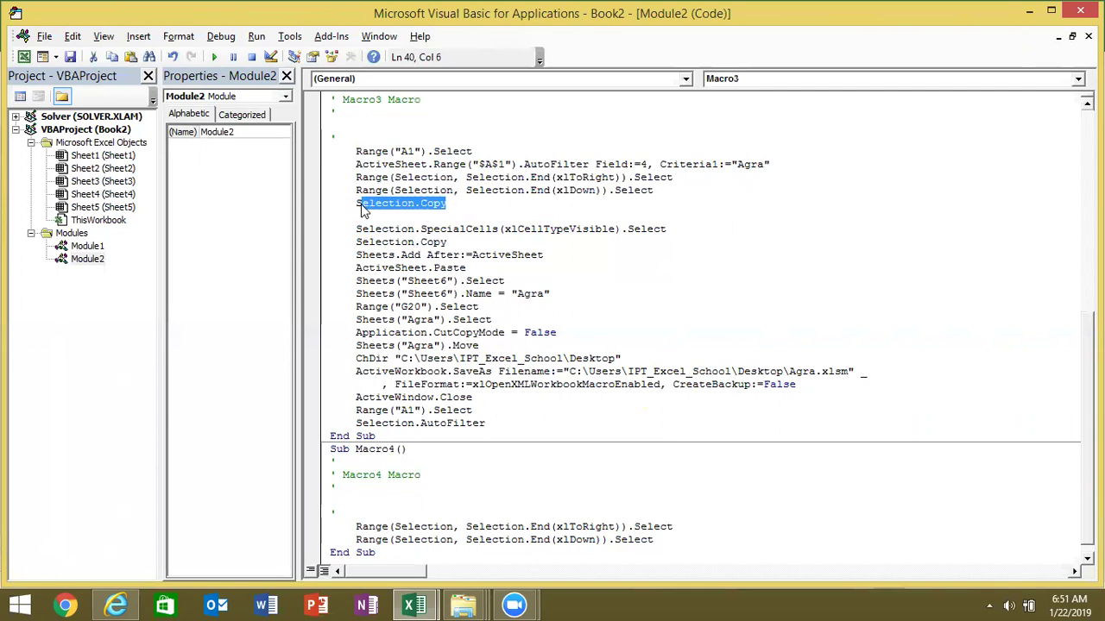
pyautogui.press('Delete')
pyautogui.press('Delete')
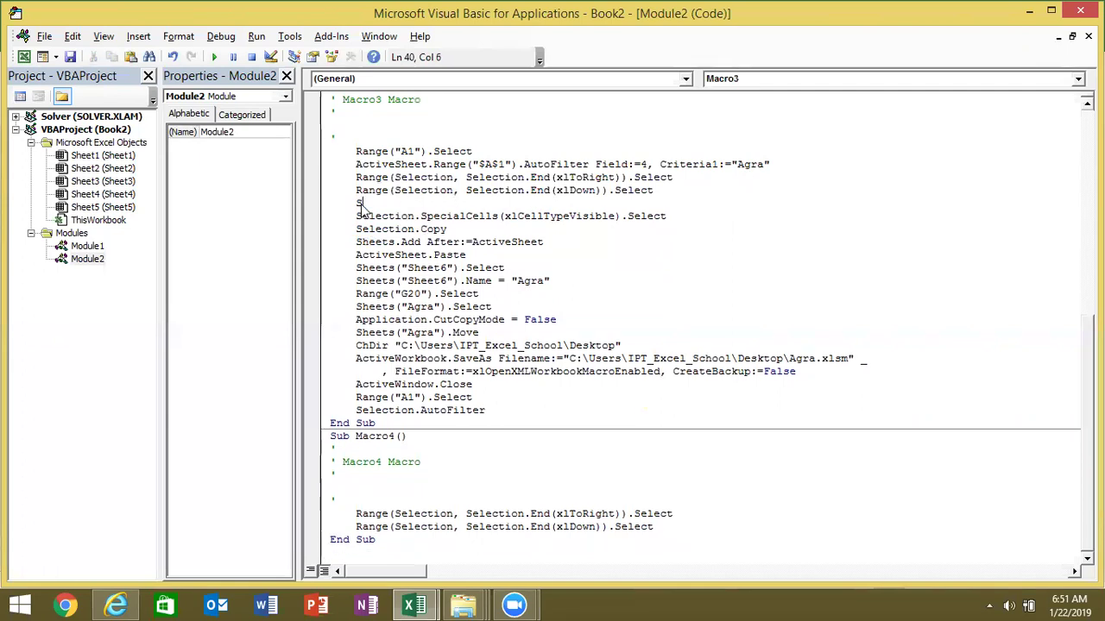
pyautogui.press('BackSpace')
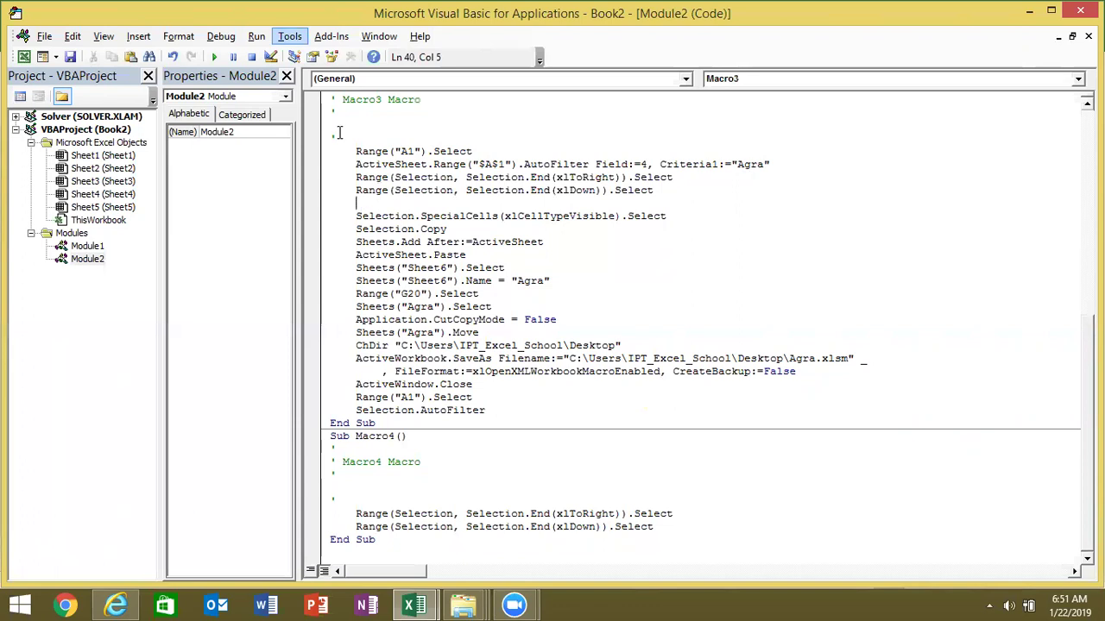
pyautogui.click(365, 204)
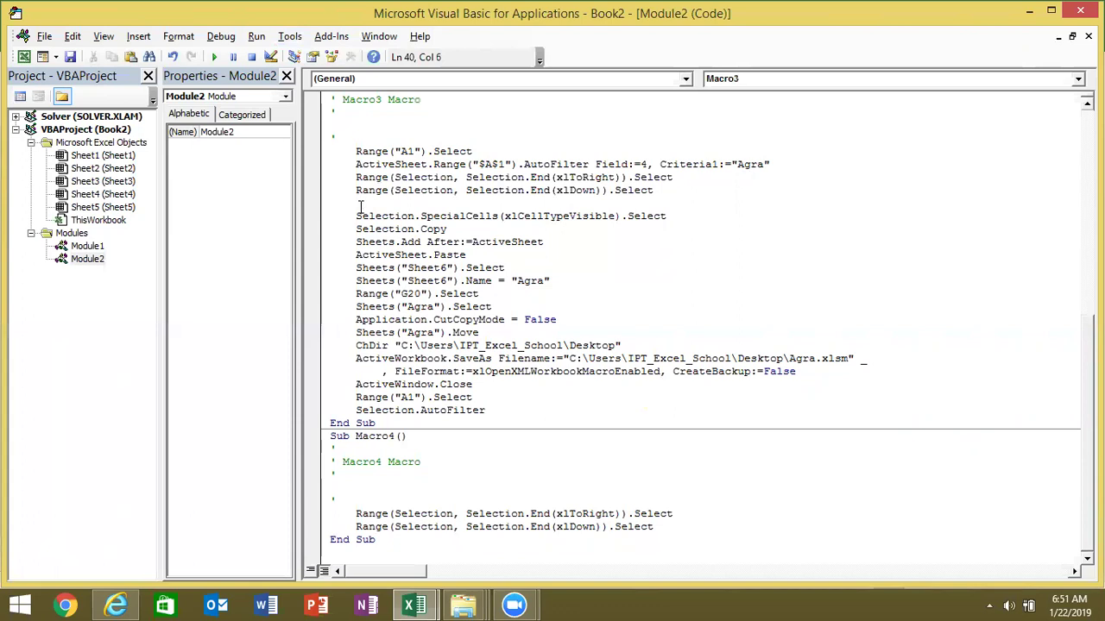
pyautogui.click(367, 487)
pyautogui.click(362, 204)
pyautogui.click(364, 216)
# Step: Delete Macro3's Sheets("Sheet6").Select line, then switch back to Excel with Alt+F11
pyautogui.moveTo(357, 218); pyautogui.dragTo(640, 218)
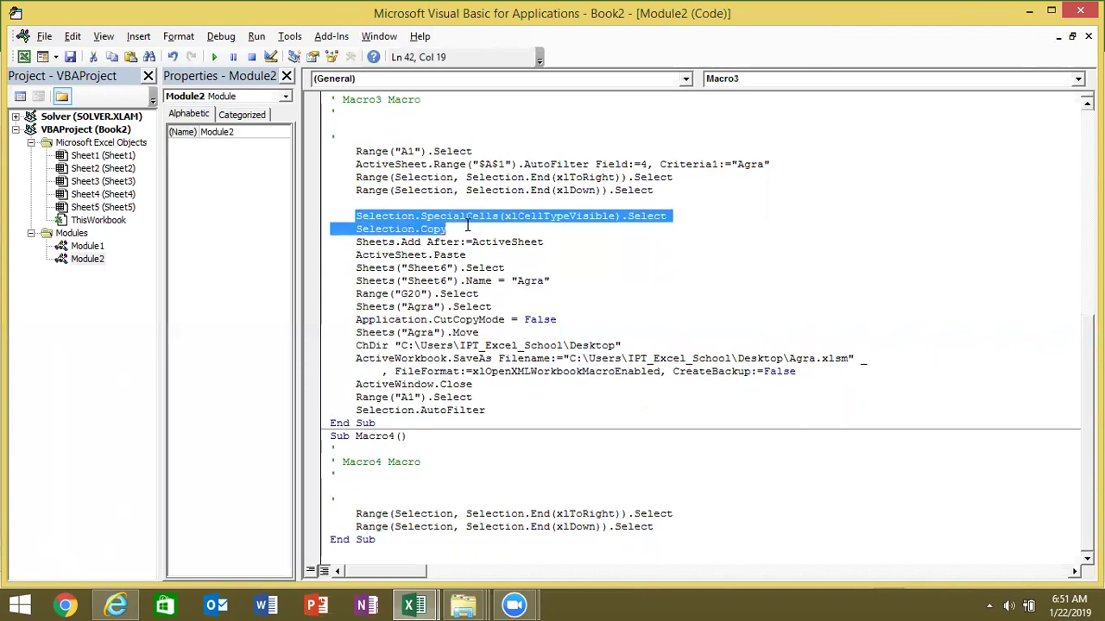
pyautogui.click(557, 229)
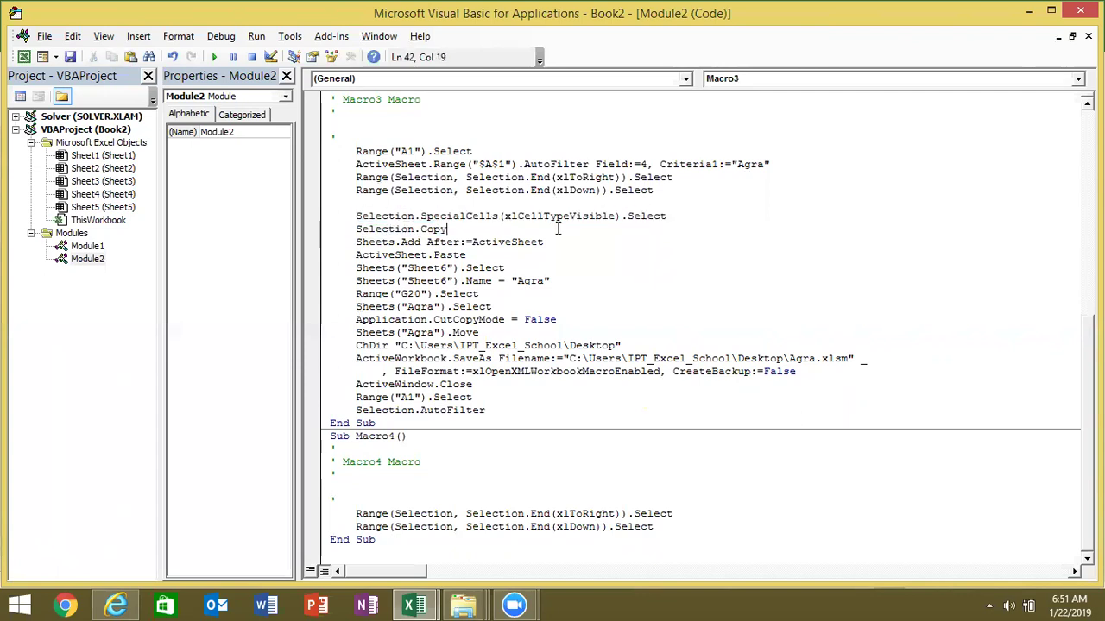
pyautogui.moveTo(542, 242)
pyautogui.mouseDown()
pyautogui.moveTo(477, 242)
pyautogui.moveTo(425, 269)
pyautogui.moveTo(356, 270)
pyautogui.mouseUp()
pyautogui.click(473, 250)
pyautogui.press('Delete')
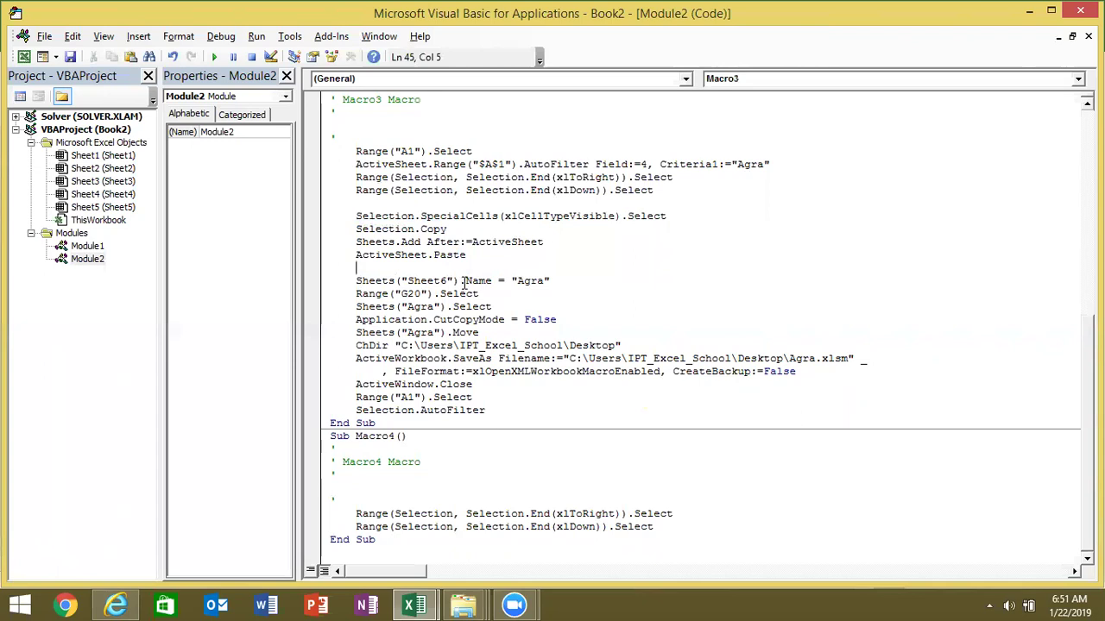
pyautogui.hotkey('ctrl', 'z')
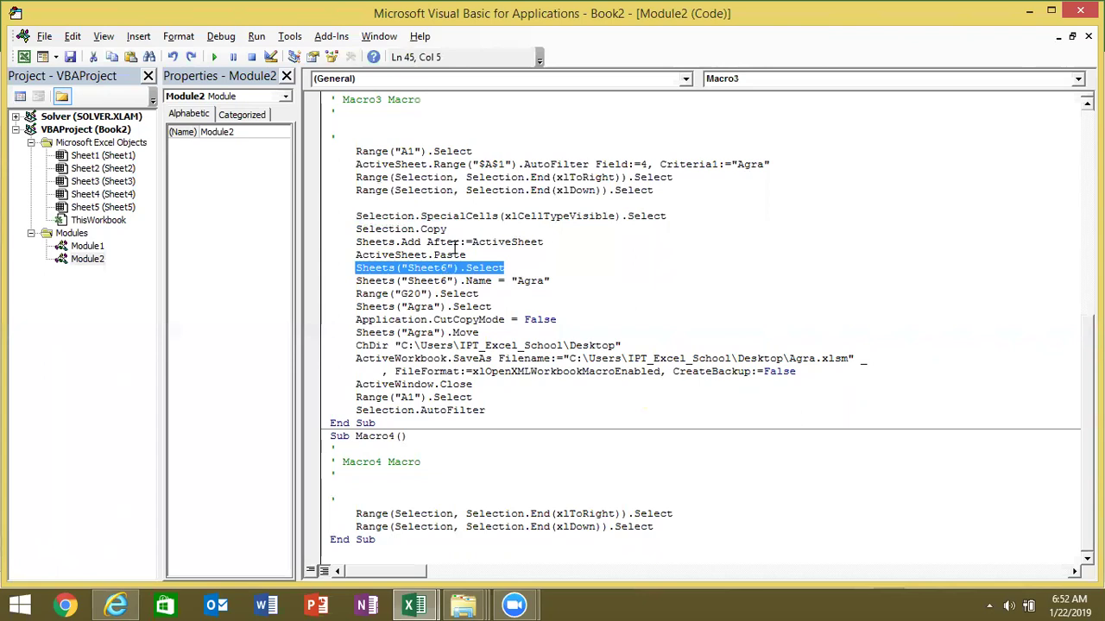
pyautogui.press('Delete')
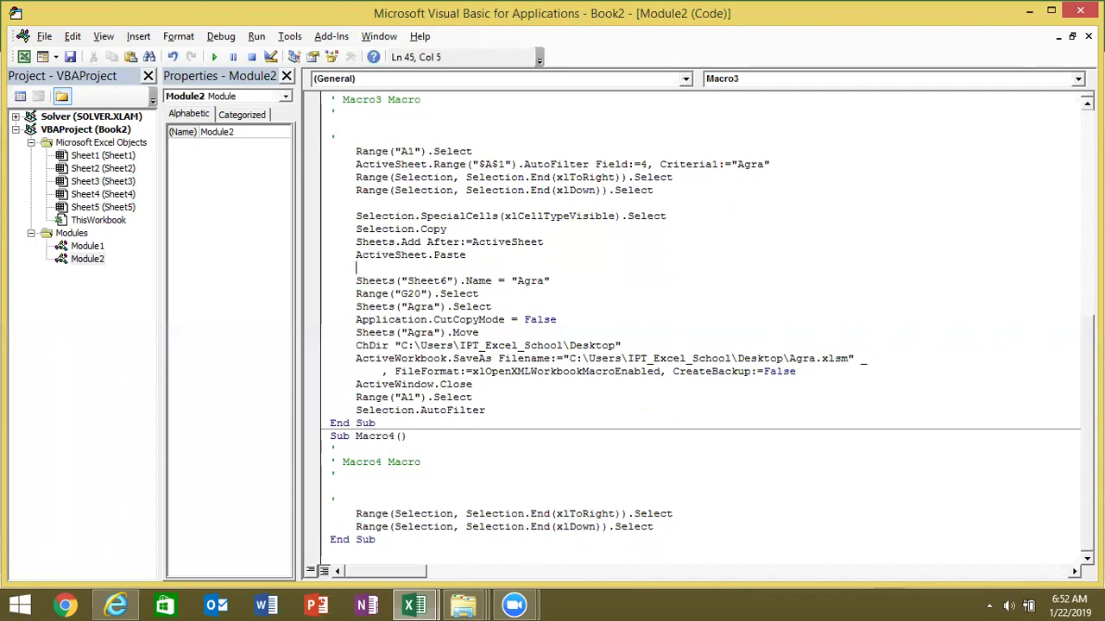
pyautogui.hotkey('alt', 'F11')
# Step: Delete the extra blank Sheet7 from Book2 and return to the VBA editor
pyautogui.click(378, 560)
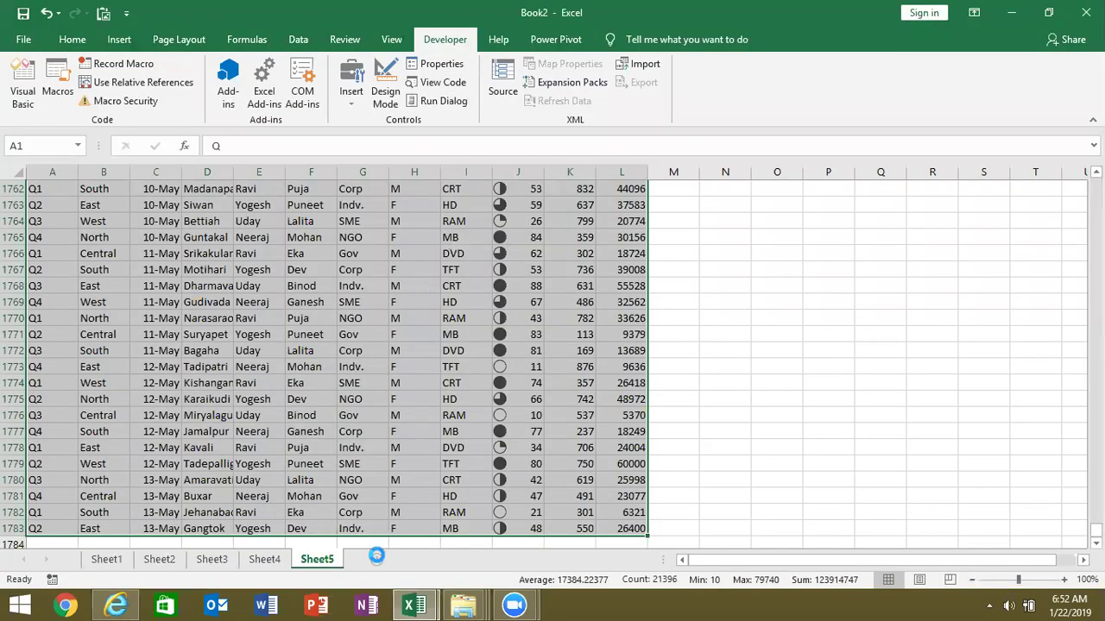
pyautogui.rightClick(380, 562)
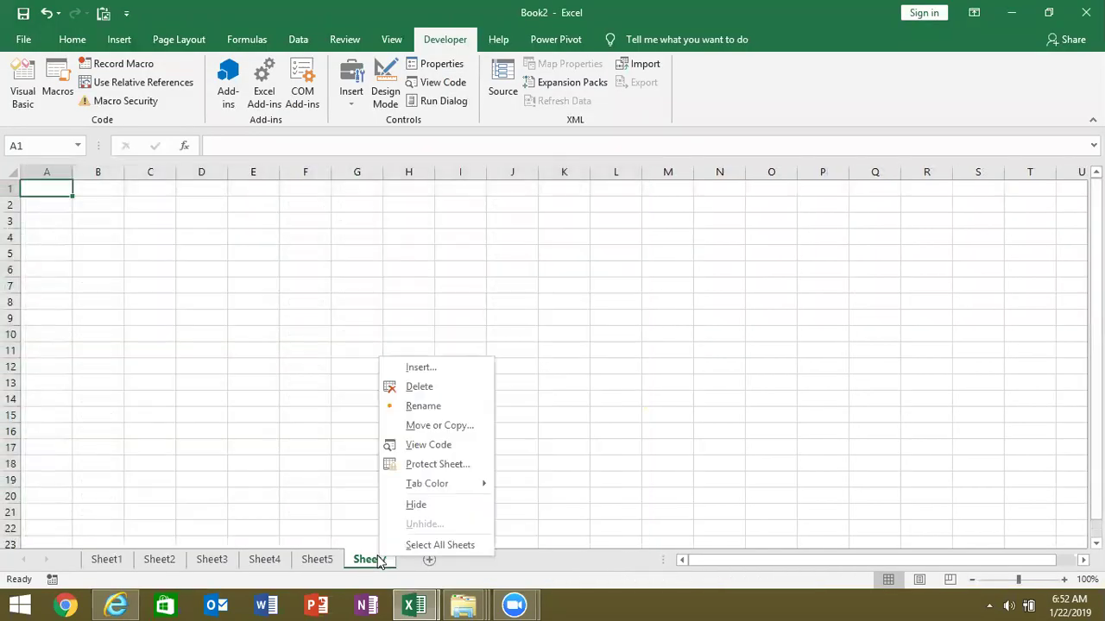
pyautogui.click(414, 388)
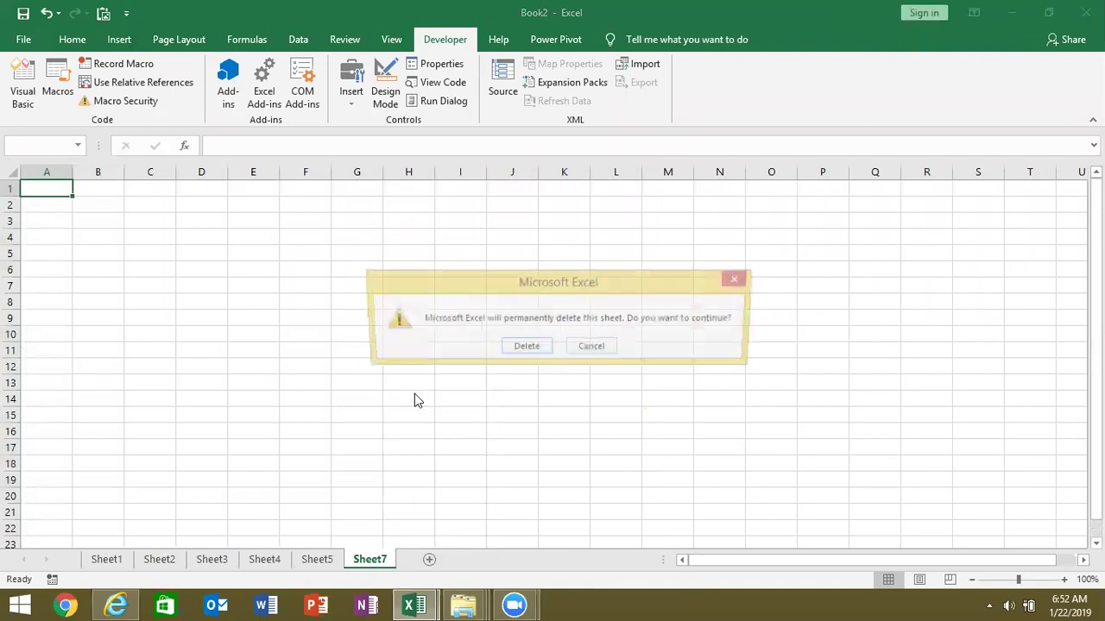
pyautogui.click(528, 346)
pyautogui.hotkey('alt', 'F11')
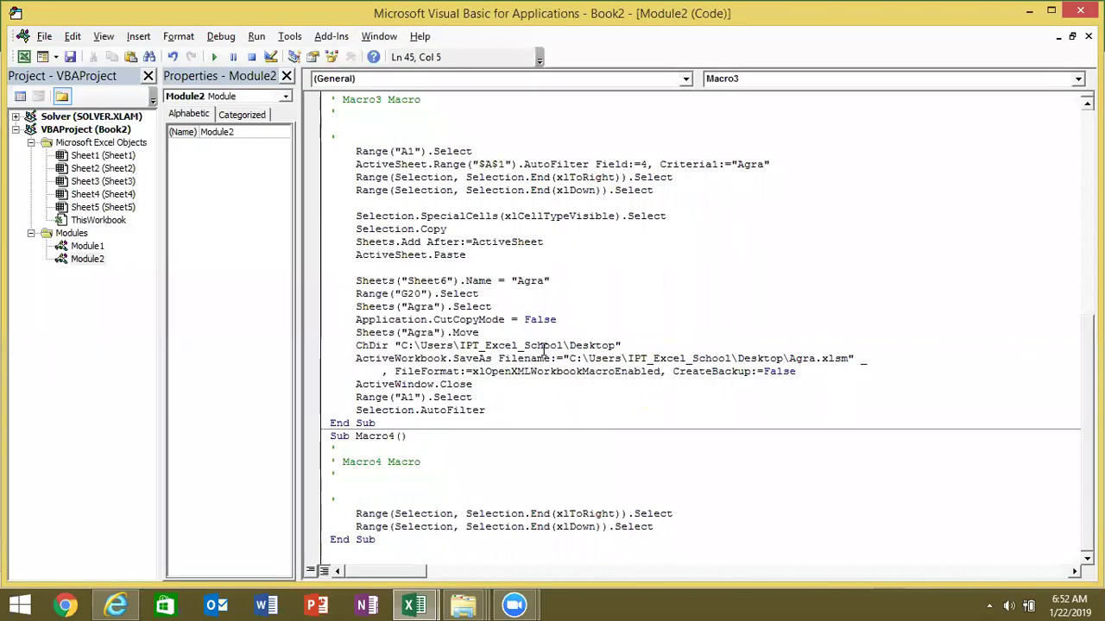
# Step: Remove blank lines and extra indentation around the xlDown, SpecialCells and renaming lines
pyautogui.press('Delete')
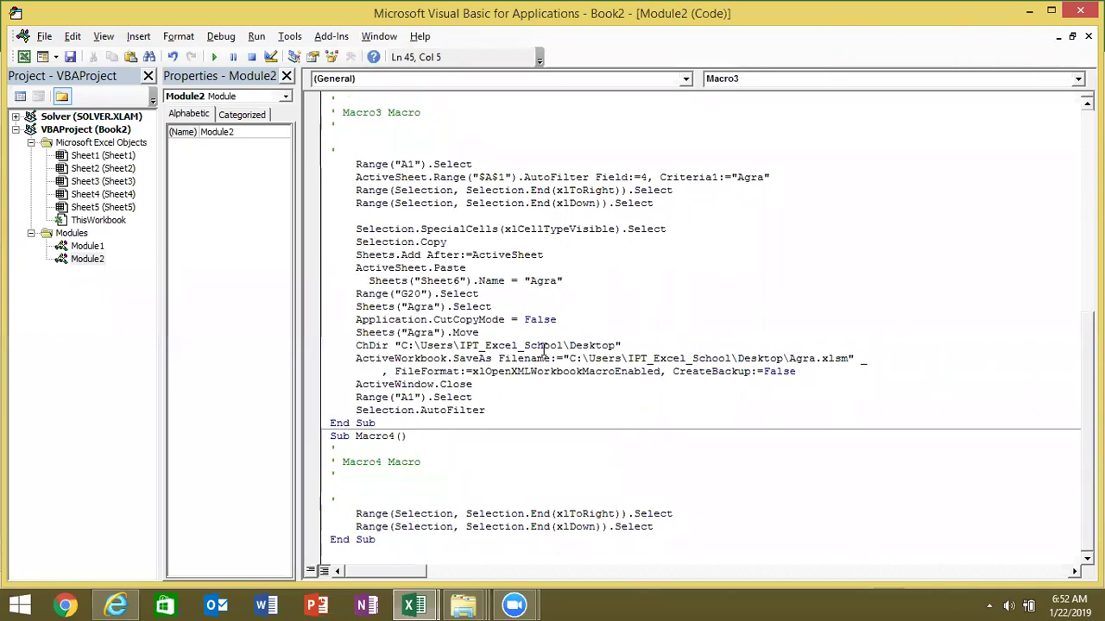
pyautogui.press('Delete')
pyautogui.press('Delete')
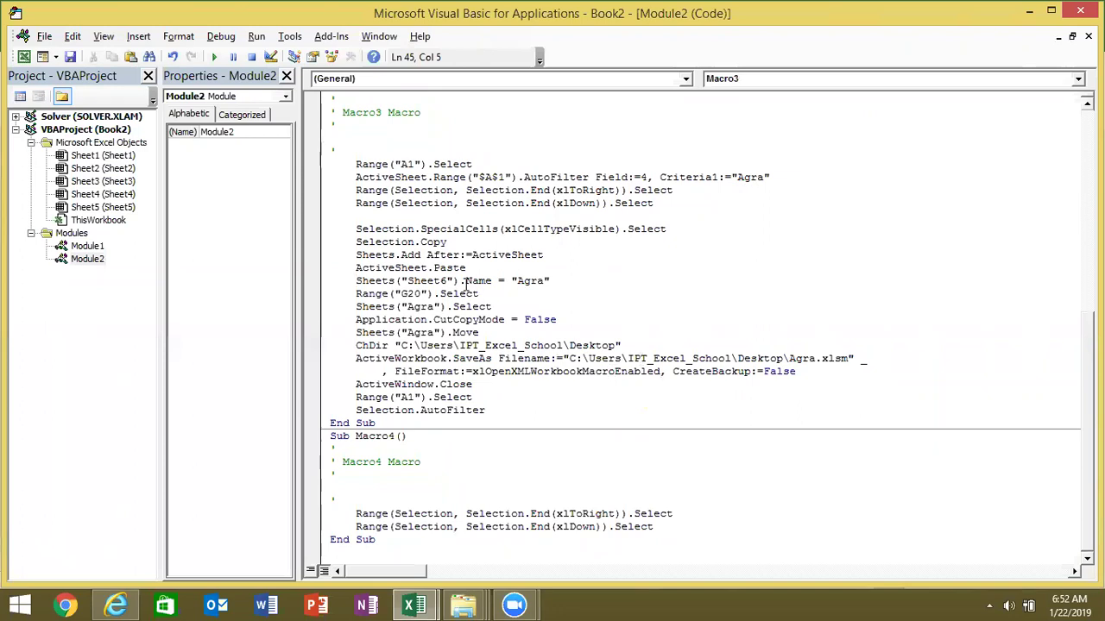
pyautogui.click(363, 215)
pyautogui.press('Delete')
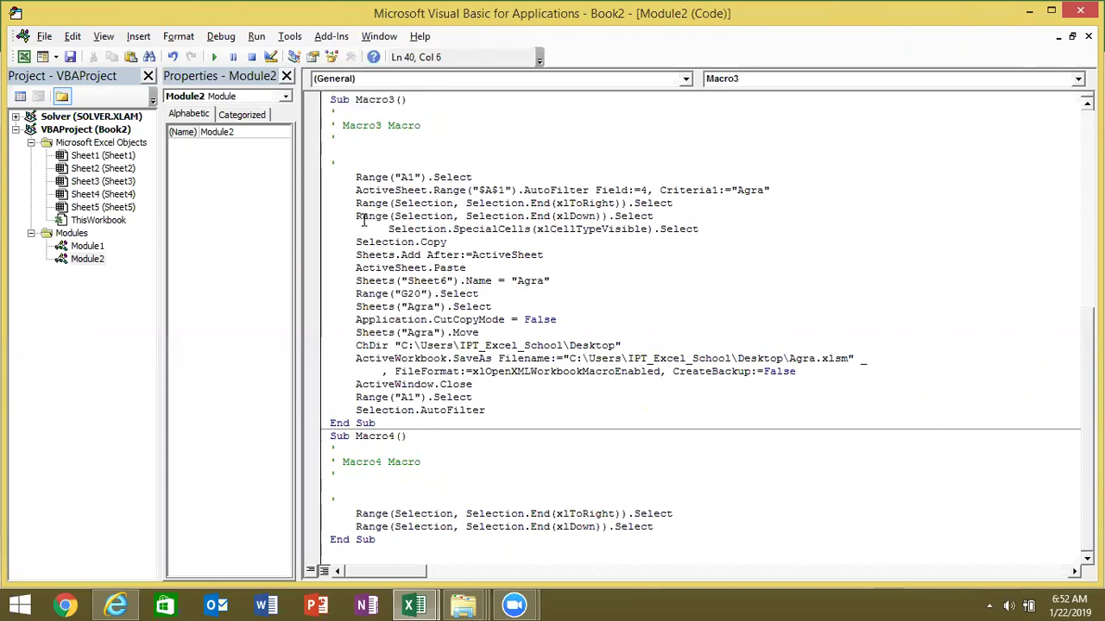
pyautogui.press('Delete')
pyautogui.press('Delete')
pyautogui.press('Delete')
pyautogui.press('Delete')
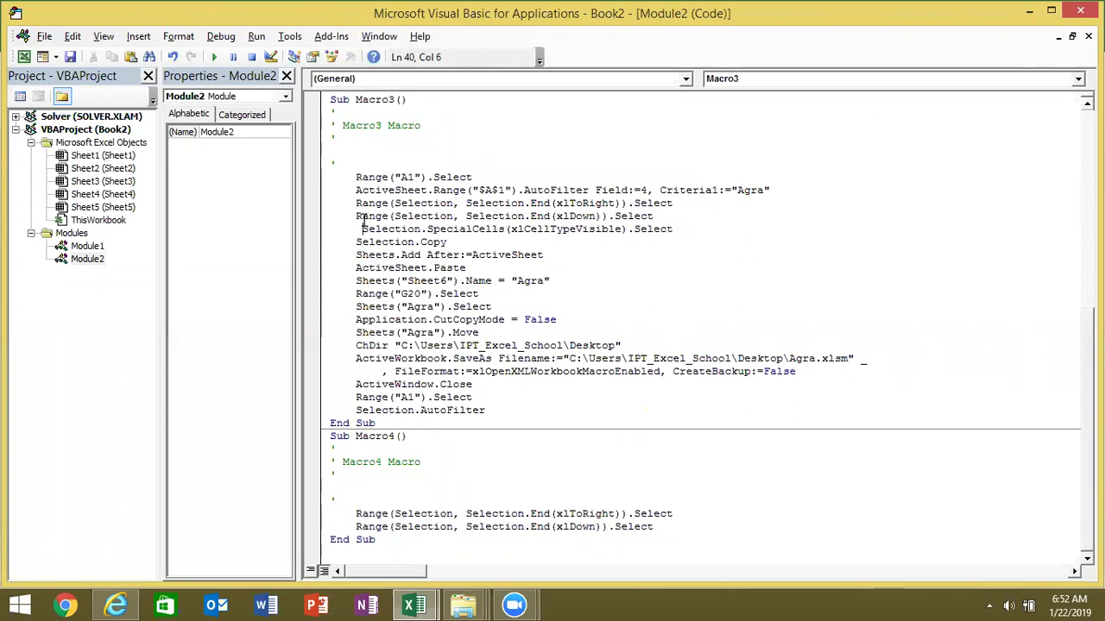
pyautogui.click(362, 229)
pyautogui.press('BackSpace')
pyautogui.hotkey('alt', 'F11')
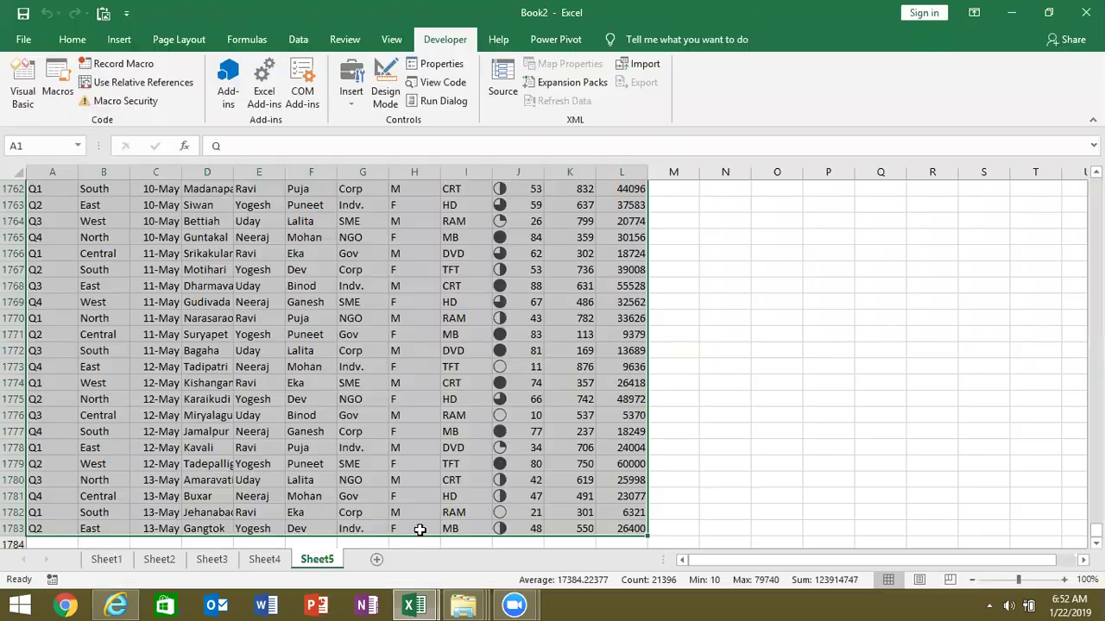
pyautogui.hotkey('alt', 'F11')
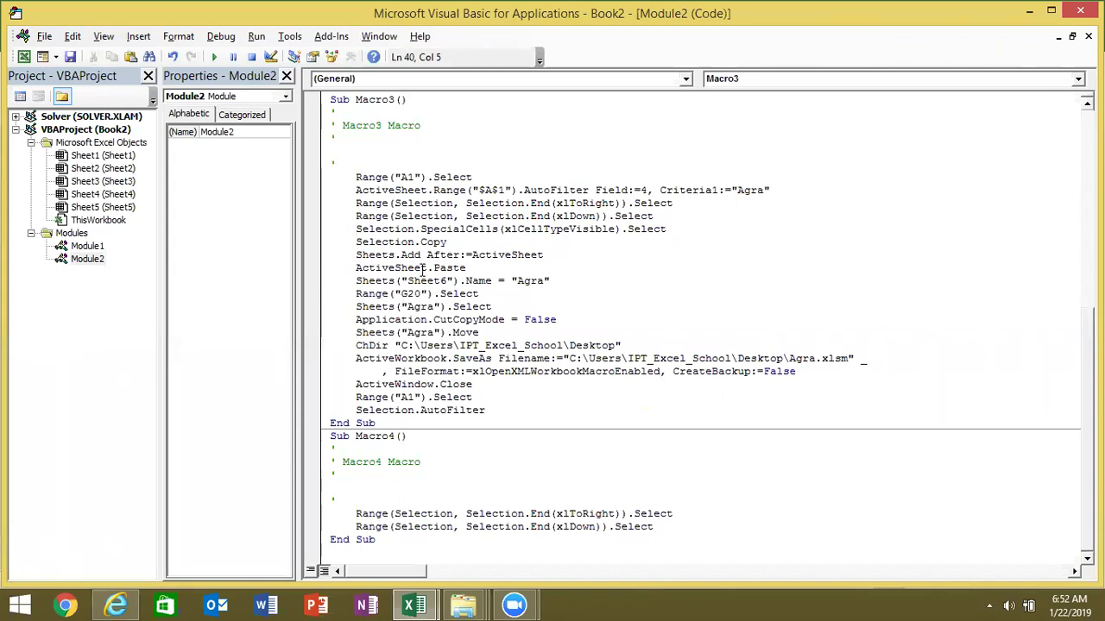
# Step: Change the renaming line to ActiveSheet.Name = "Agra" and delete the Range("G20") and Sheets("Agra") select lines
pyautogui.moveTo(426, 270); pyautogui.dragTo(357, 270)
pyautogui.hotkey('ctrl', 'c')
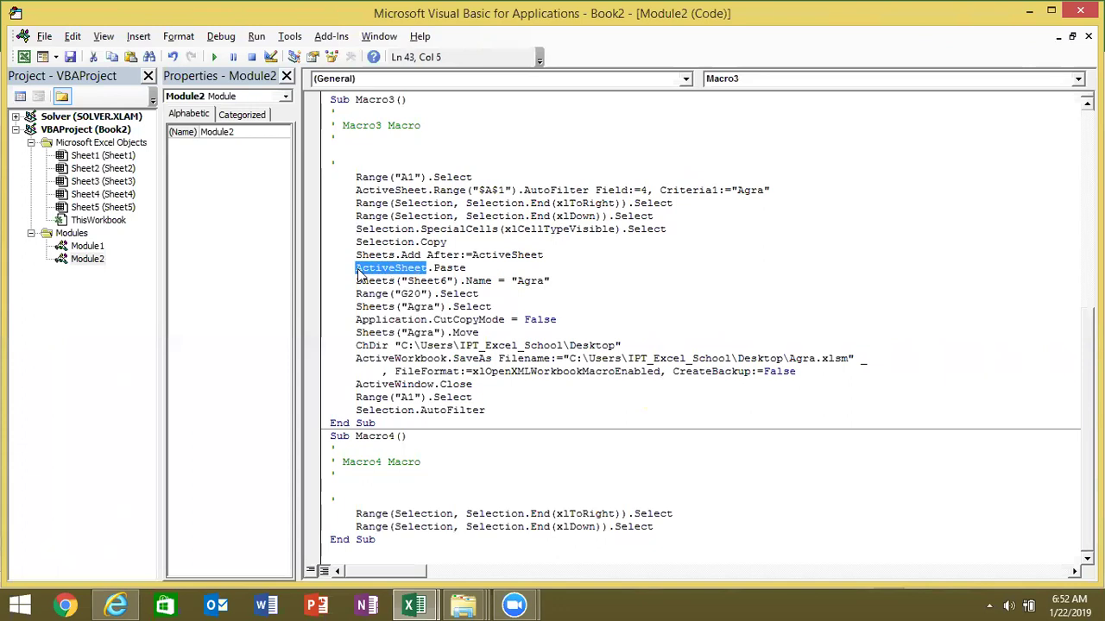
pyautogui.moveTo(457, 280); pyautogui.dragTo(356, 284)
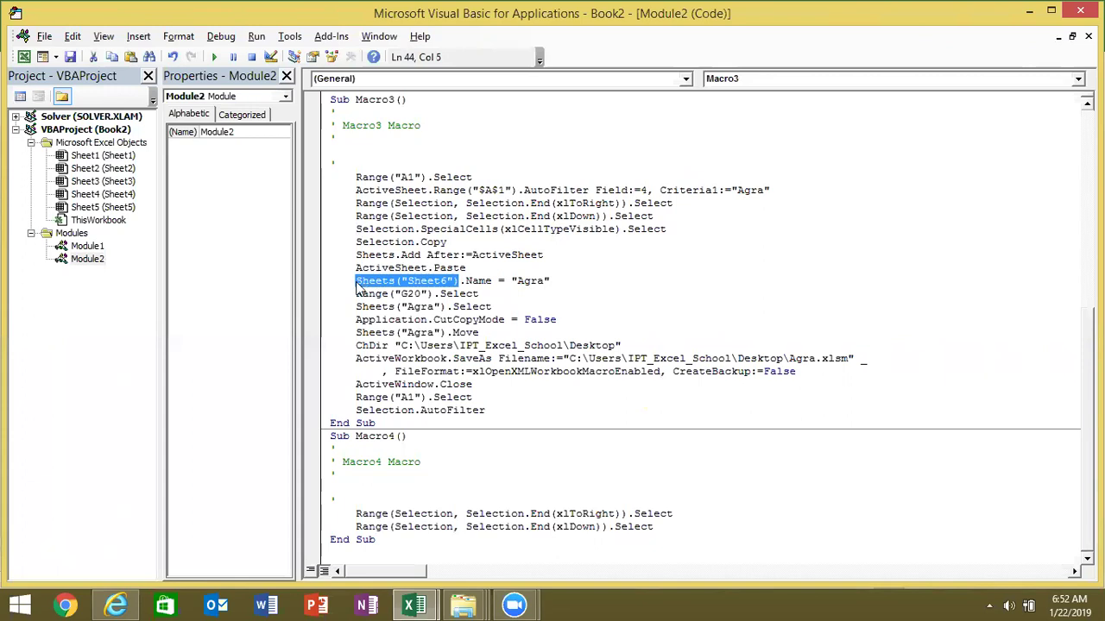
pyautogui.hotkey('ctrl', 'v')
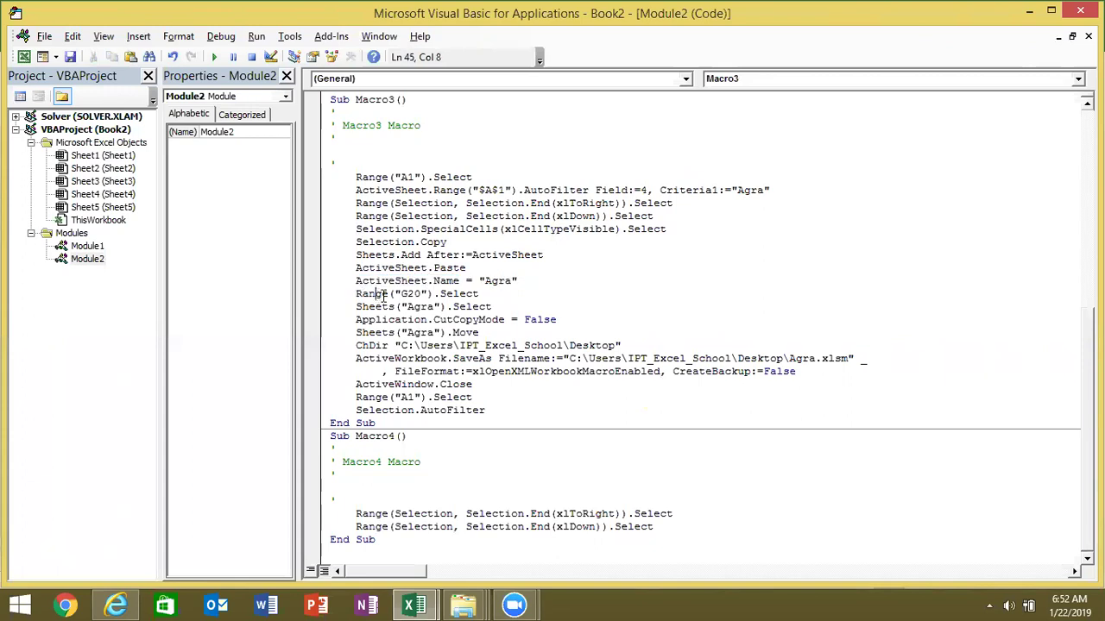
pyautogui.moveTo(480, 295); pyautogui.dragTo(380, 307)
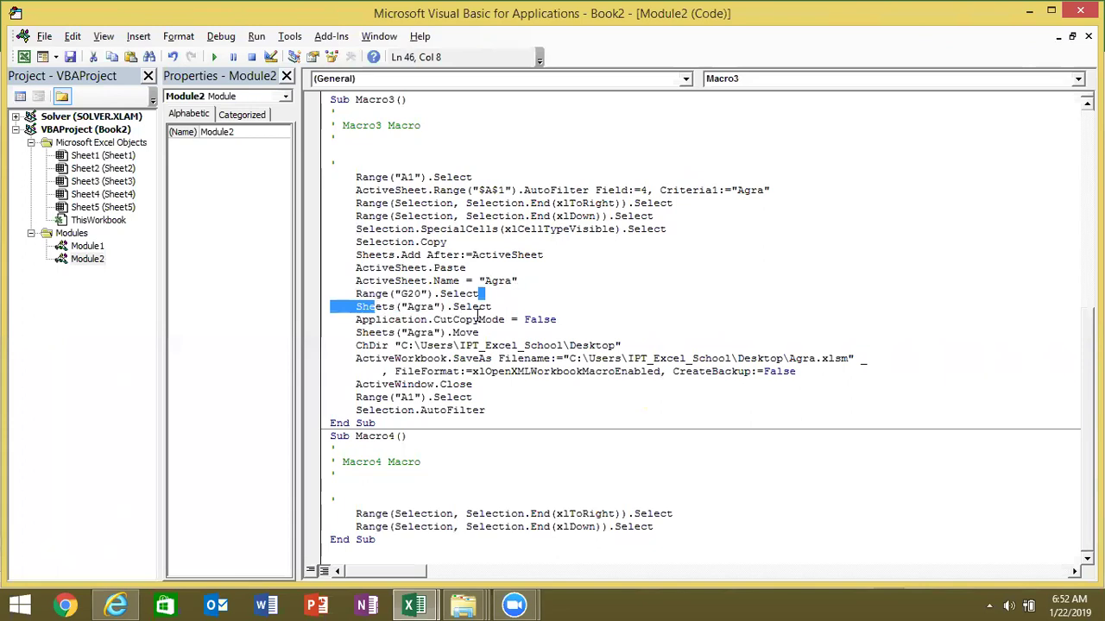
pyautogui.moveTo(489, 307); pyautogui.dragTo(357, 300)
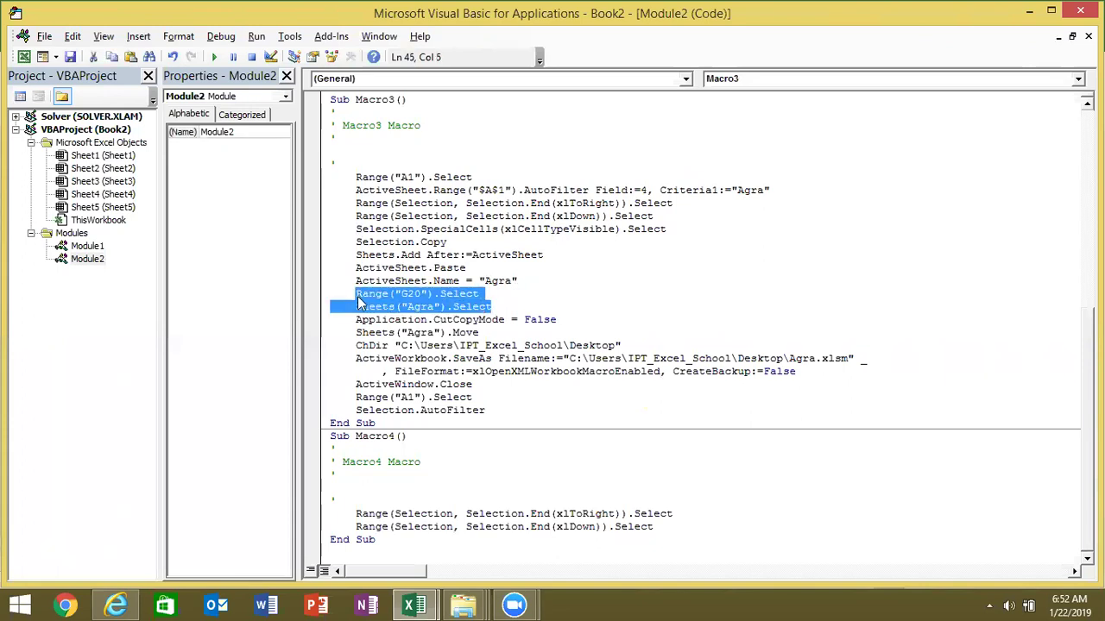
pyautogui.press('Delete')
pyautogui.press('Delete')
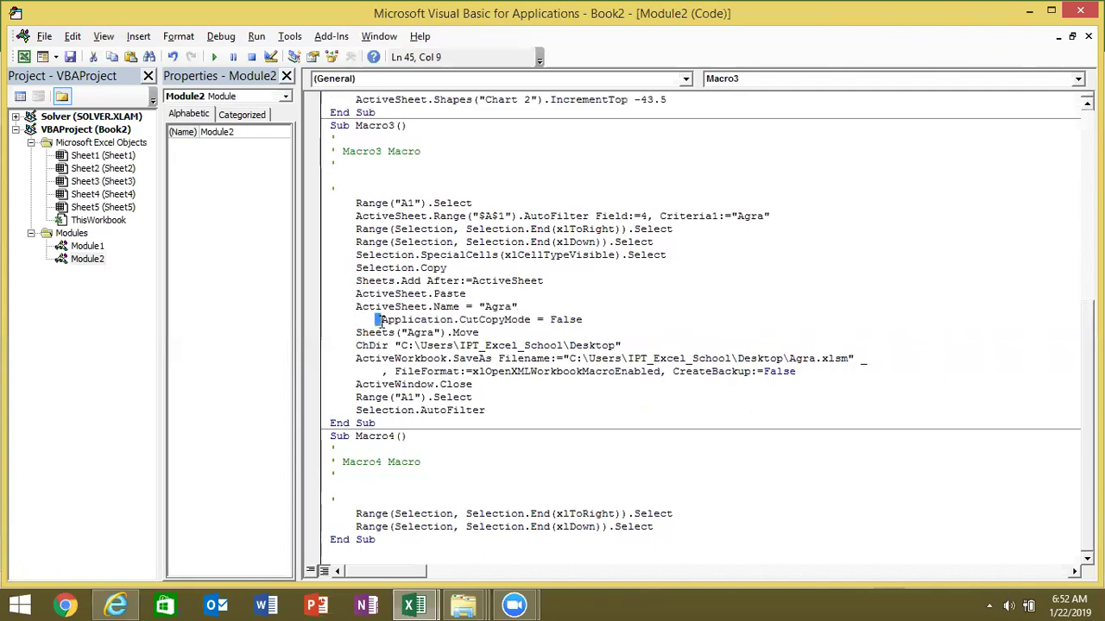
# Step: Delete the CutCopyMode statement and change Sheets("Agra").Move to ActiveSheet.Move
pyautogui.moveTo(386, 321); pyautogui.dragTo(583, 319)
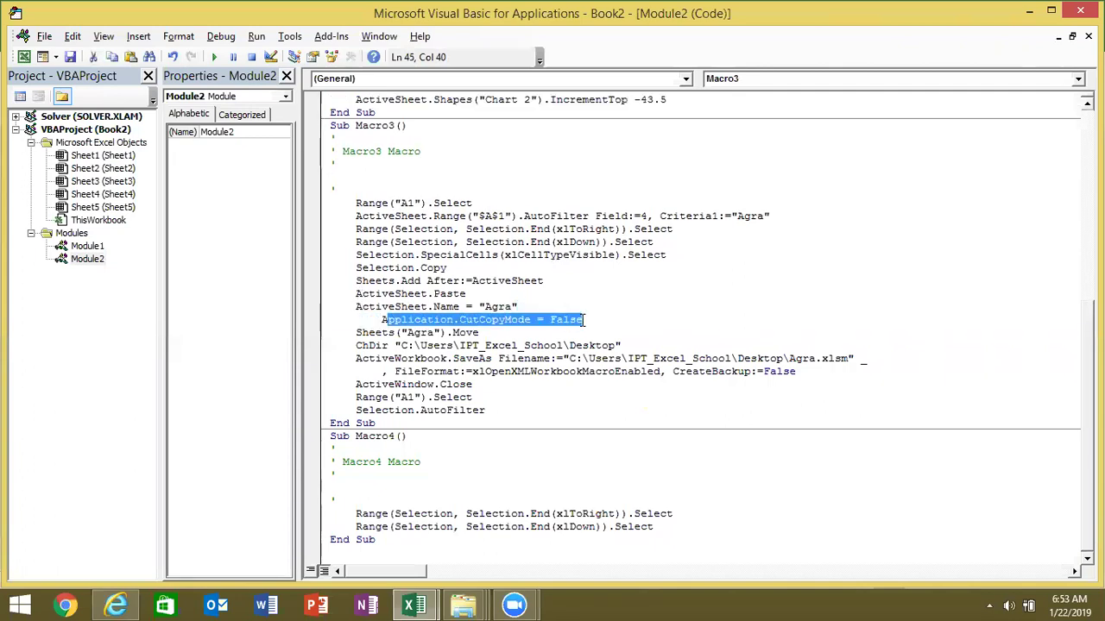
pyautogui.press('BackSpace')
pyautogui.press('BackSpace')
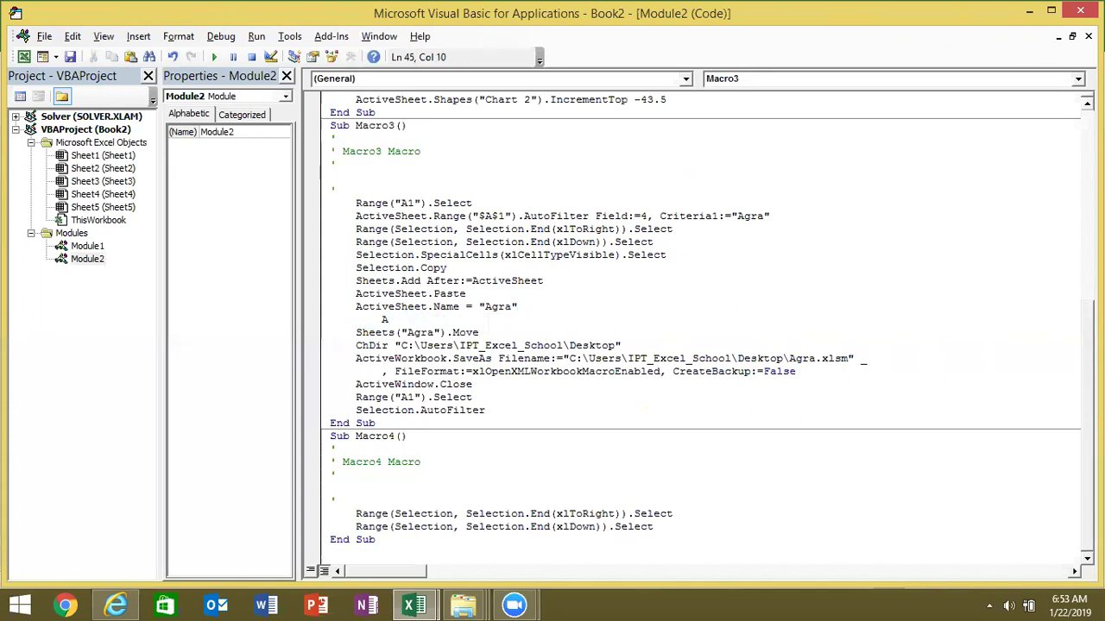
pyautogui.press('Delete')
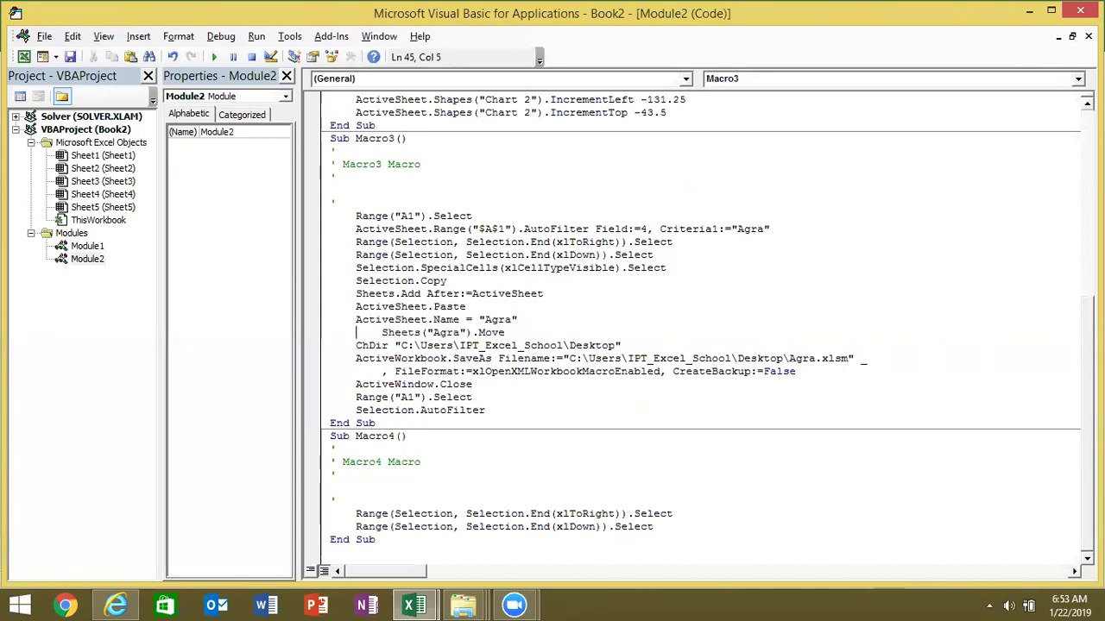
pyautogui.press('BackSpace')
pyautogui.press('BackSpace')
pyautogui.press('BackSpace')
pyautogui.press('BackSpace')
pyautogui.click(447, 332)
pyautogui.moveTo(446, 332); pyautogui.dragTo(357, 336)
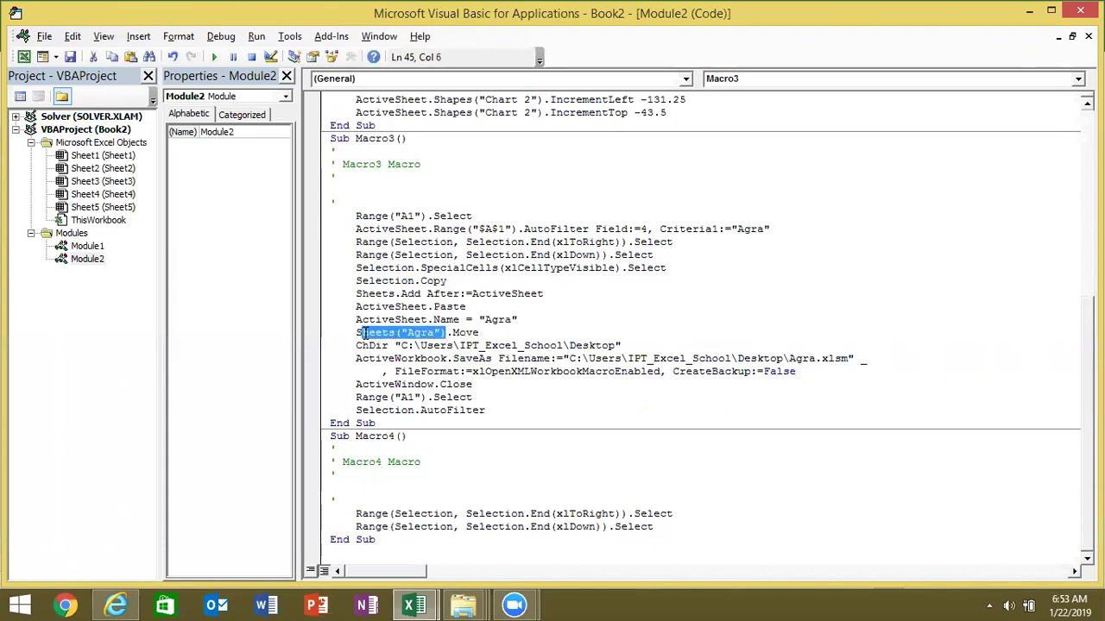
pyautogui.write('ActiveSheet')
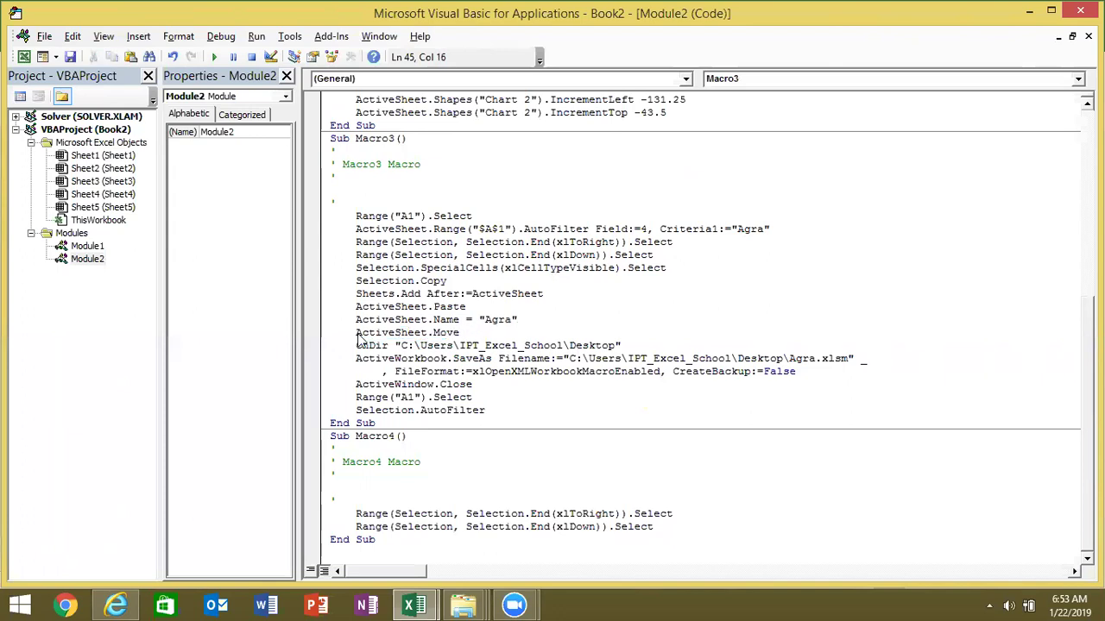
# Step: Delete the ChDir line and the empty line after ActiveSheet.Move
pyautogui.moveTo(356, 344); pyautogui.dragTo(627, 344)
pyautogui.press('Delete')
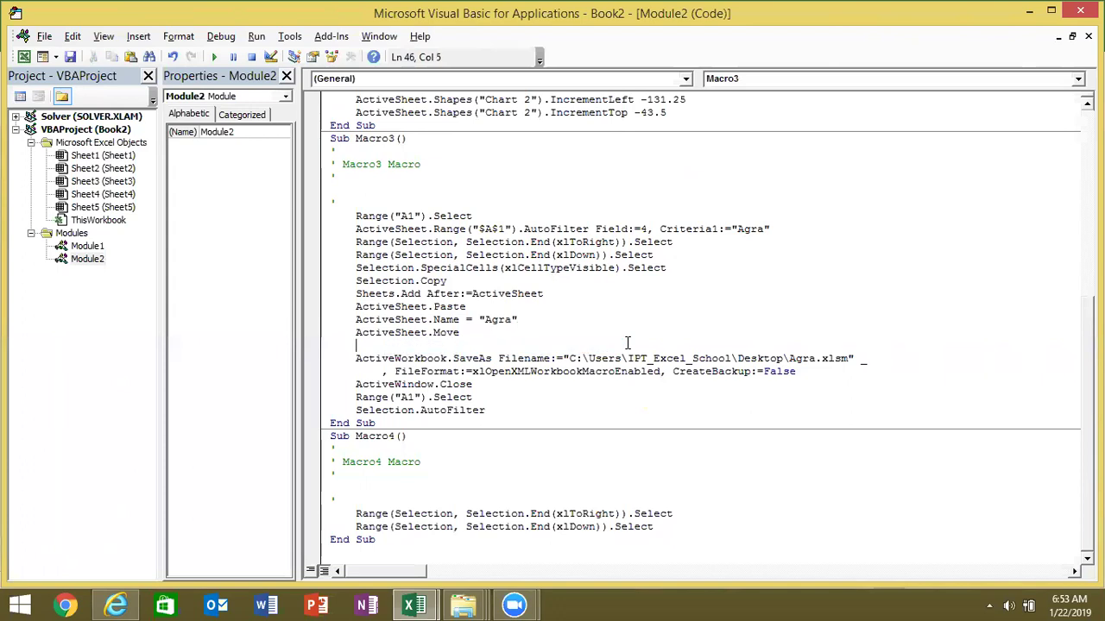
pyautogui.click(375, 371)
pyautogui.press('Delete')
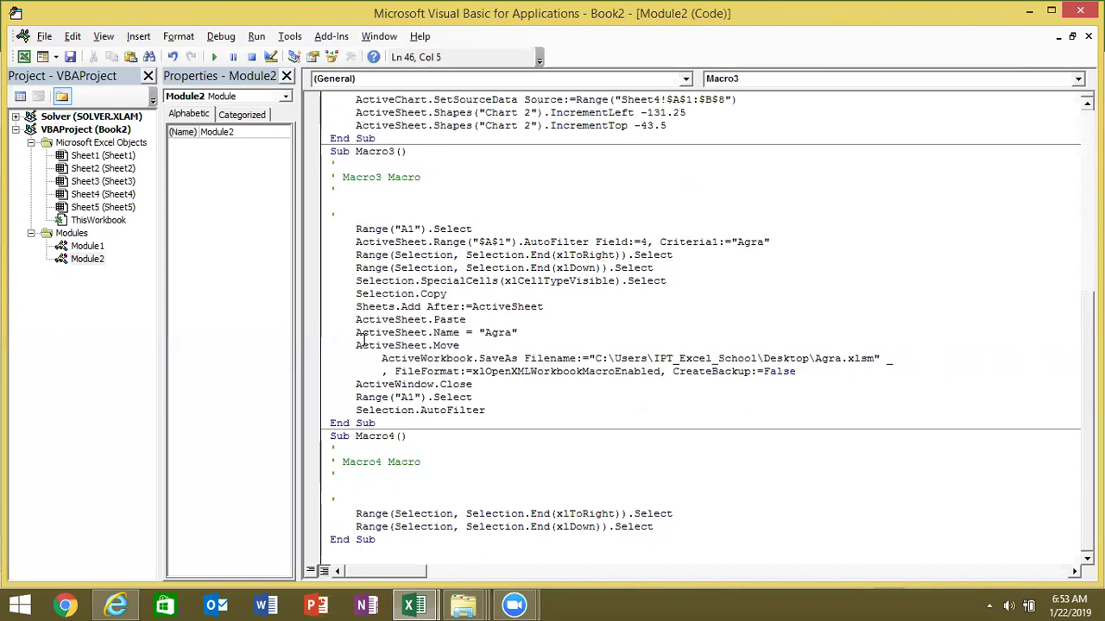
pyautogui.click(420, 358)
pyautogui.click(446, 384)
pyautogui.click(452, 397)
pyautogui.moveTo(486, 410); pyautogui.dragTo(358, 407)
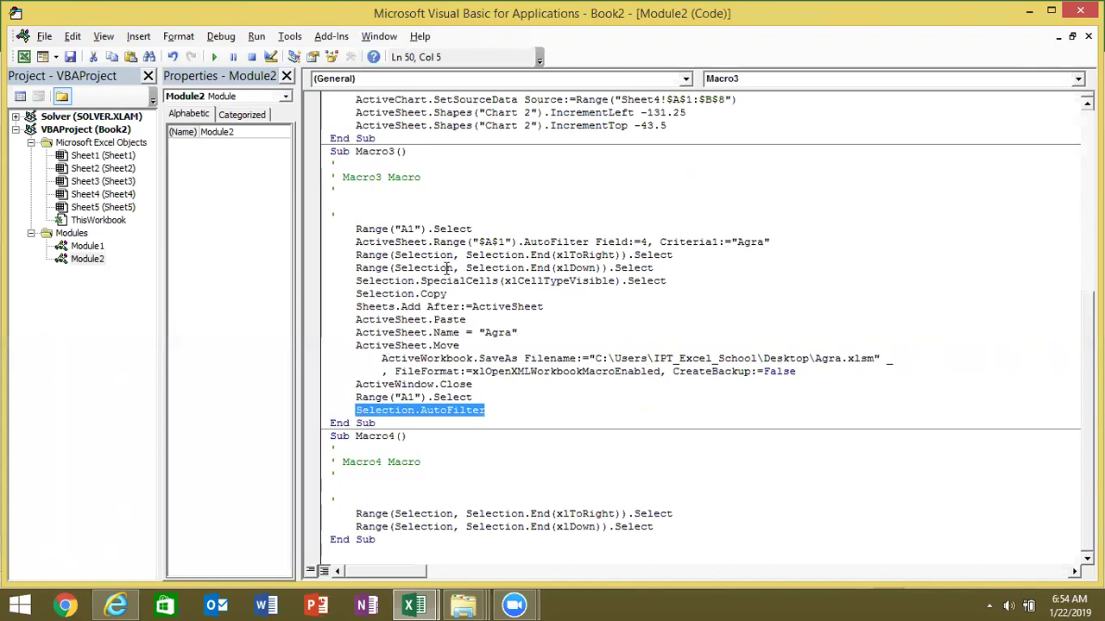
pyautogui.doubleClick(749, 245)
pyautogui.click(501, 346)
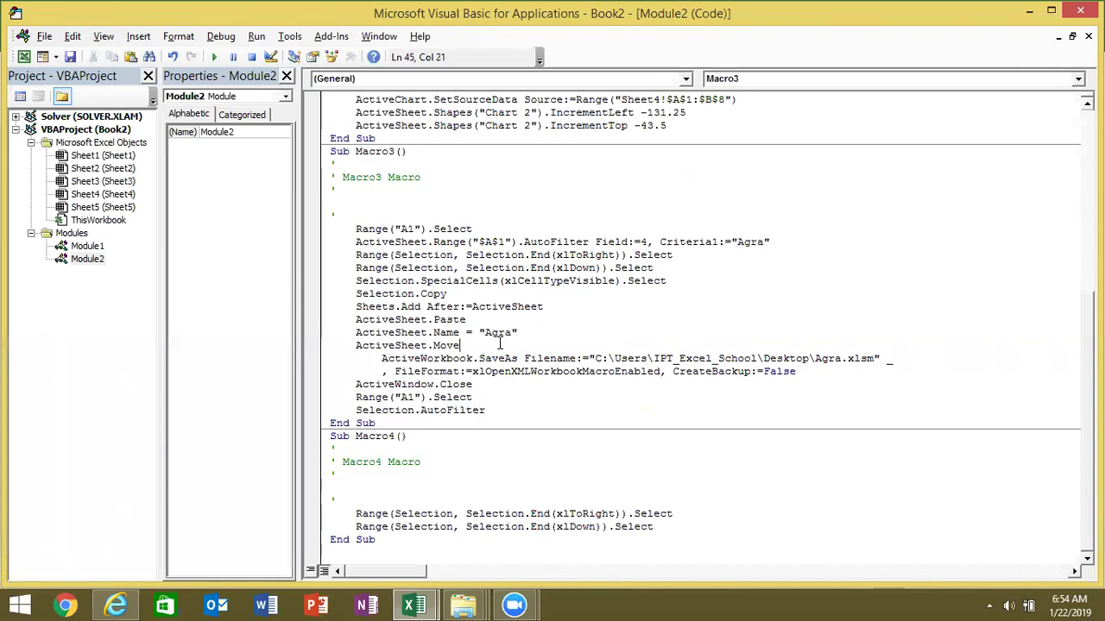
pyautogui.click(835, 357)
# Step: Insert a new first line in Macro3 reading c = InputBox("Enter City Name")
pyautogui.doubleClick(355, 229)
pyautogui.click(355, 230)
pyautogui.press('Return')
pyautogui.press('Up')
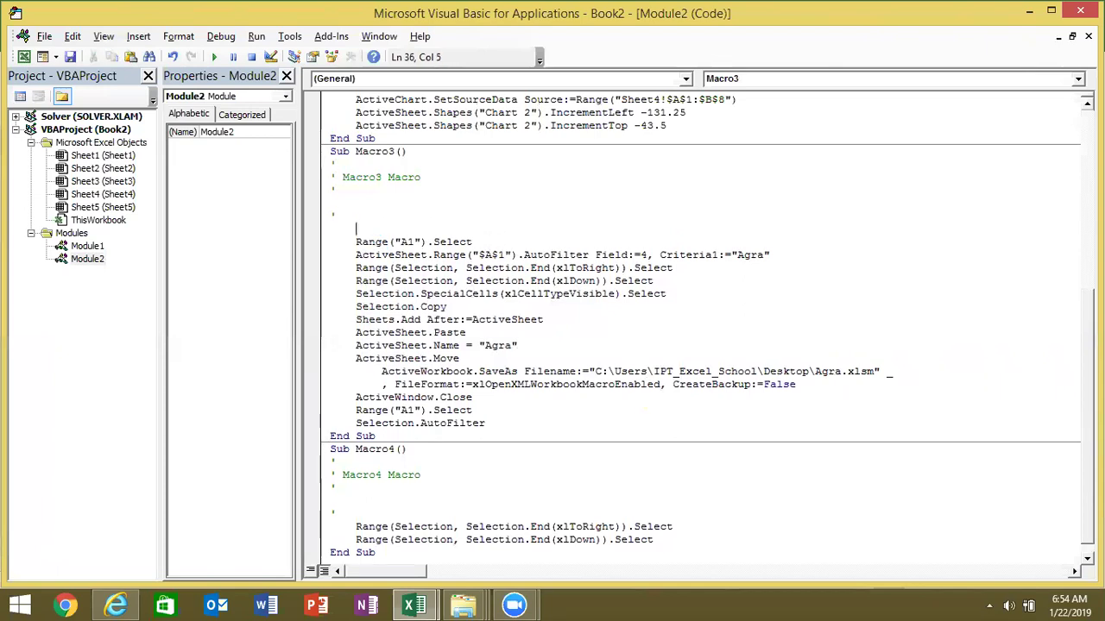
pyautogui.write('c=inputbox')
pyautogui.write('("Enter City')
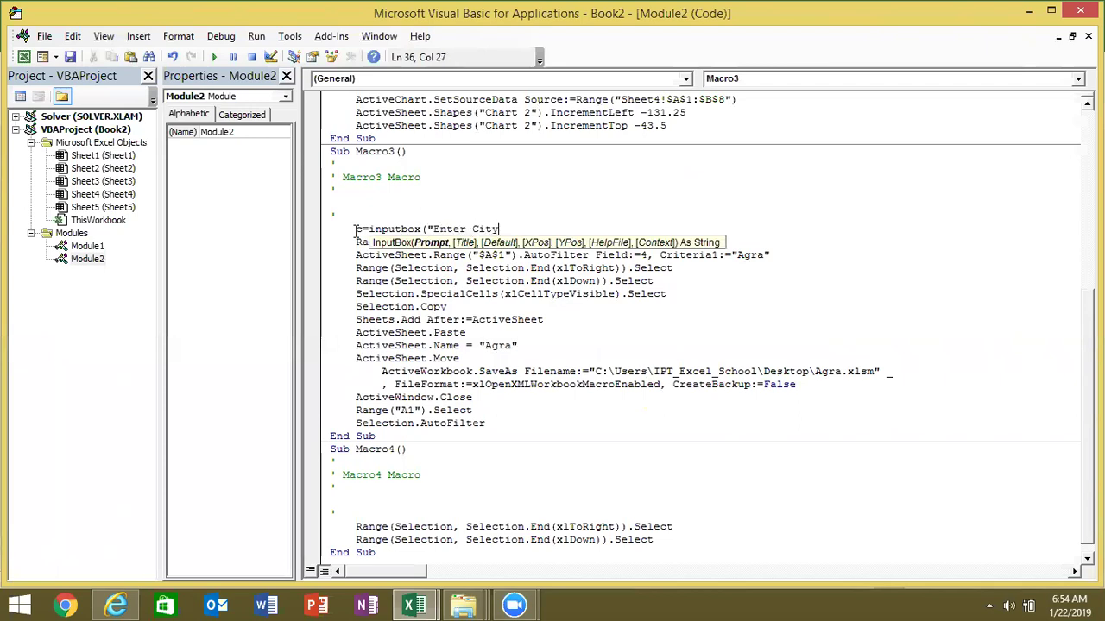
pyautogui.write(' Name"')
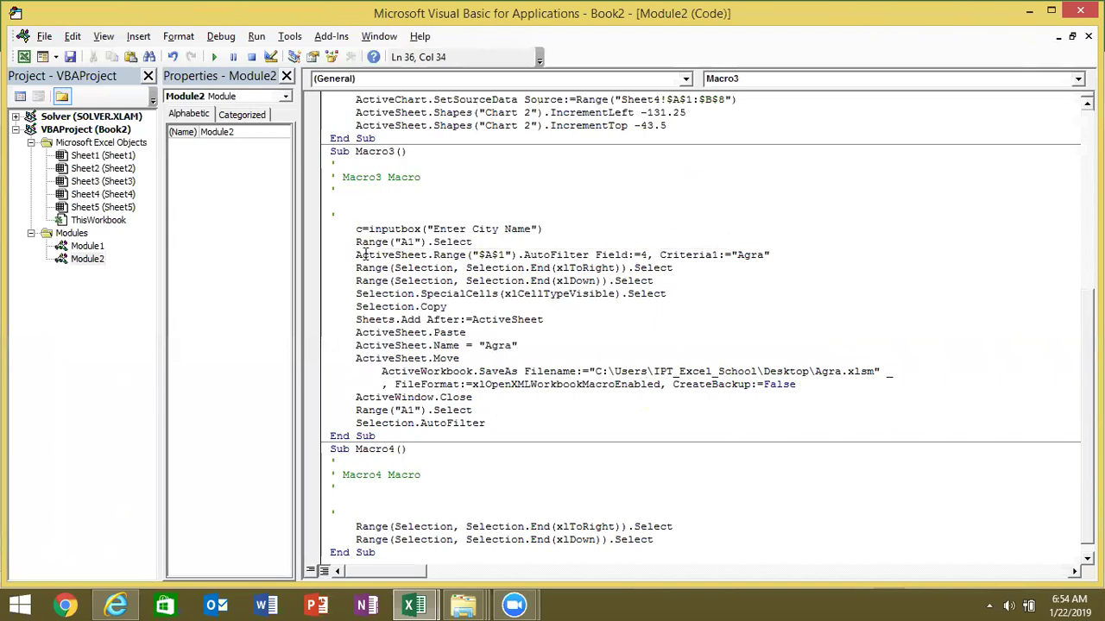
# Step: Replace "Agra" with c in the Criteria1 filter value and the ActiveSheet.Name line
pyautogui.click(364, 255)
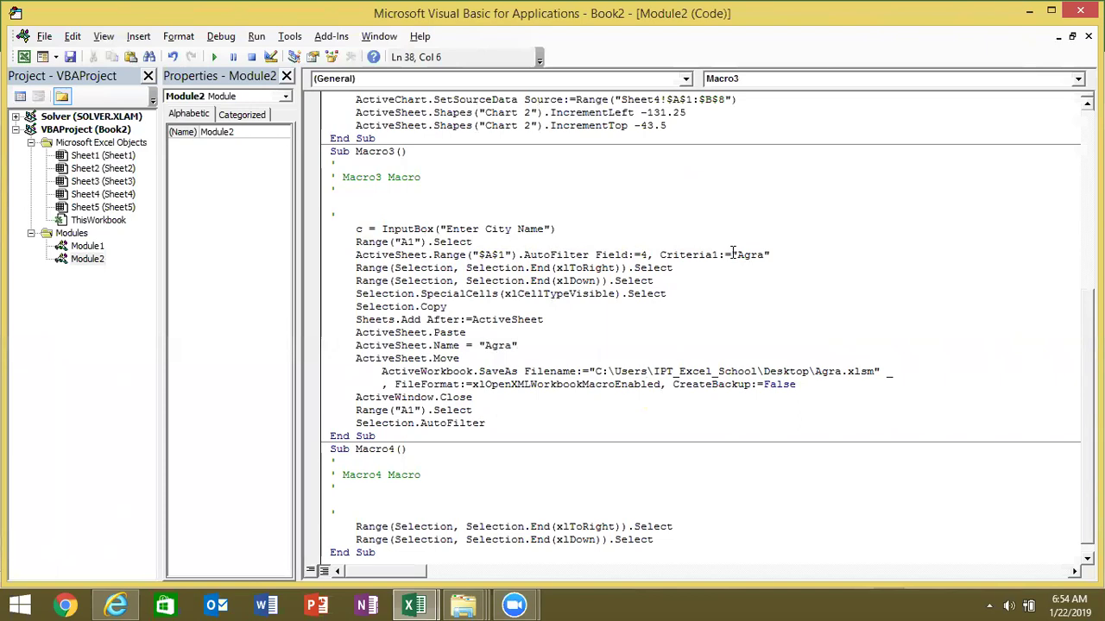
pyautogui.moveTo(731, 254); pyautogui.dragTo(759, 254)
pyautogui.write('c')
pyautogui.moveTo(518, 345); pyautogui.dragTo(479, 345)
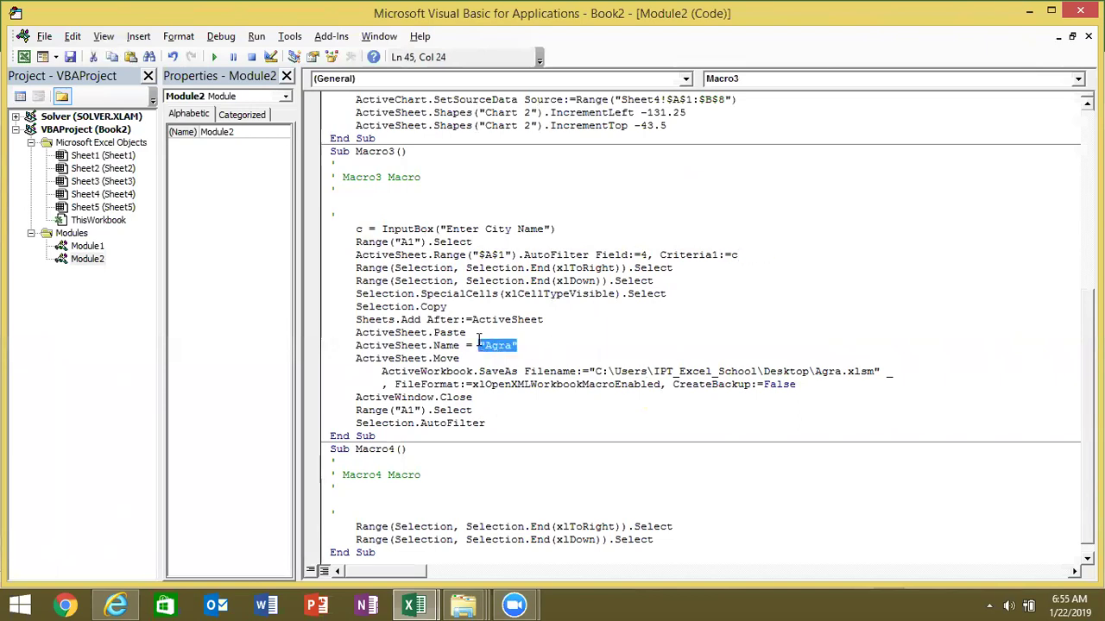
pyautogui.write('c')
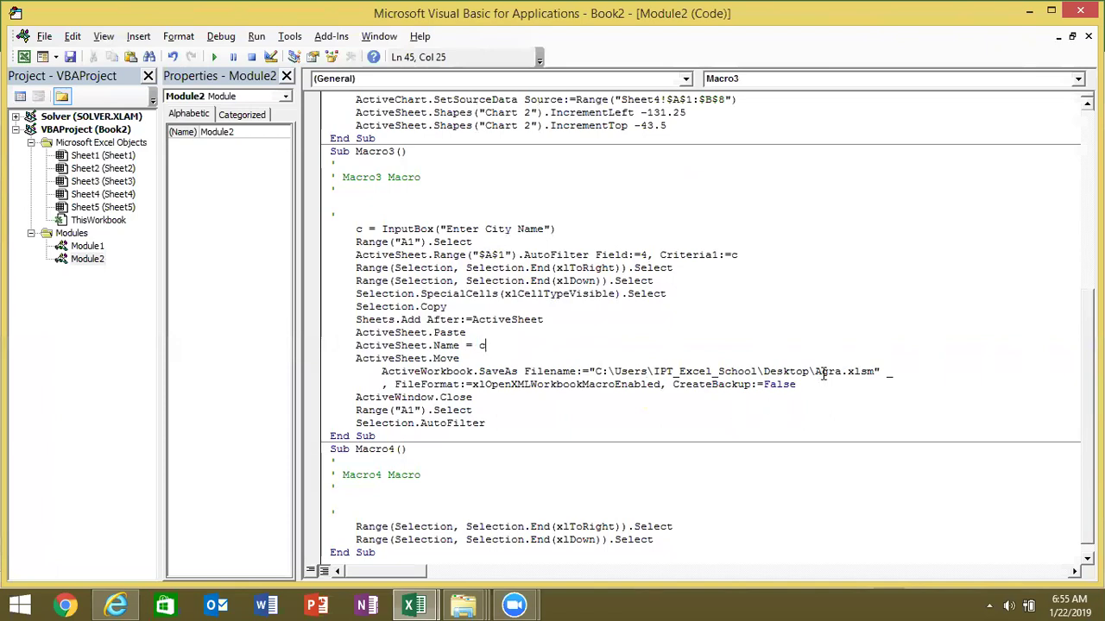
# Step: Change the SaveAs file name from Agra to "...Desktop\" & c & ".xlsm"
pyautogui.click(814, 371)
pyautogui.write('" ')
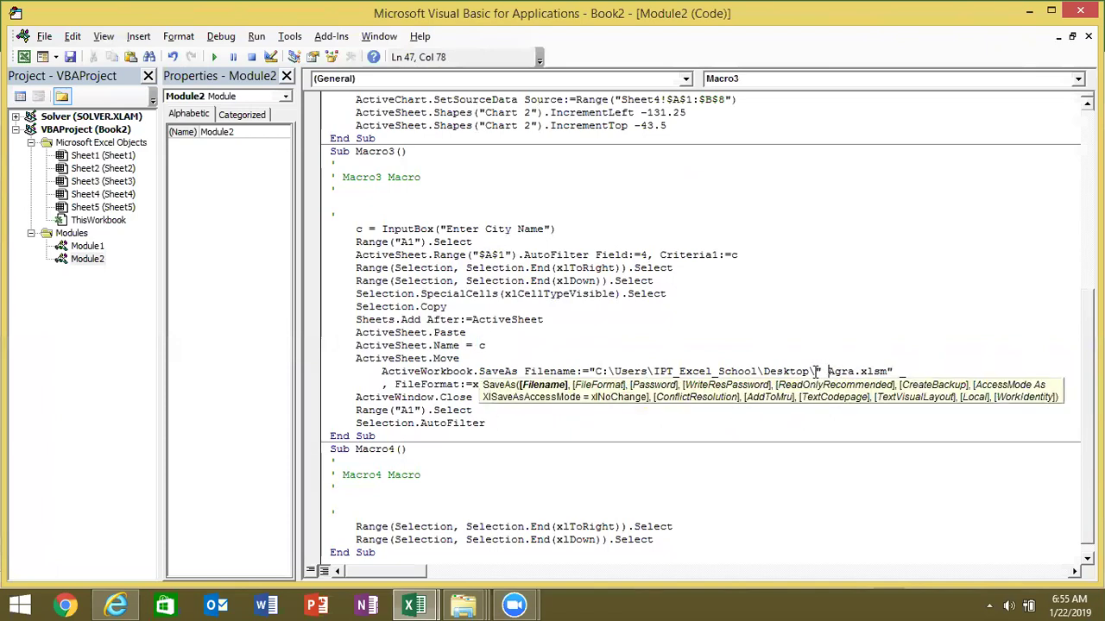
pyautogui.write('c')
pyautogui.press('Delete')
pyautogui.press('Delete')
pyautogui.press('Delete')
pyautogui.press('Delete')
pyautogui.write('"')
pyautogui.click(826, 371)
pyautogui.write('&')
pyautogui.press('BackSpace')
pyautogui.press('BackSpace')
pyautogui.write('& c')
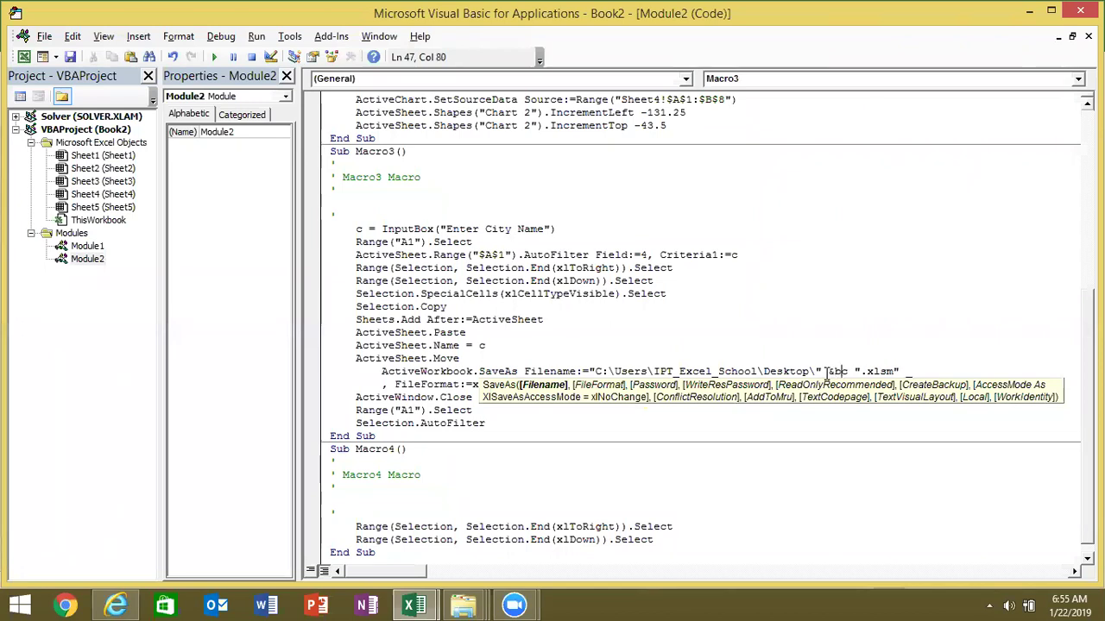
pyautogui.click(855, 371)
pyautogui.write('&')
pyautogui.click(835, 344)
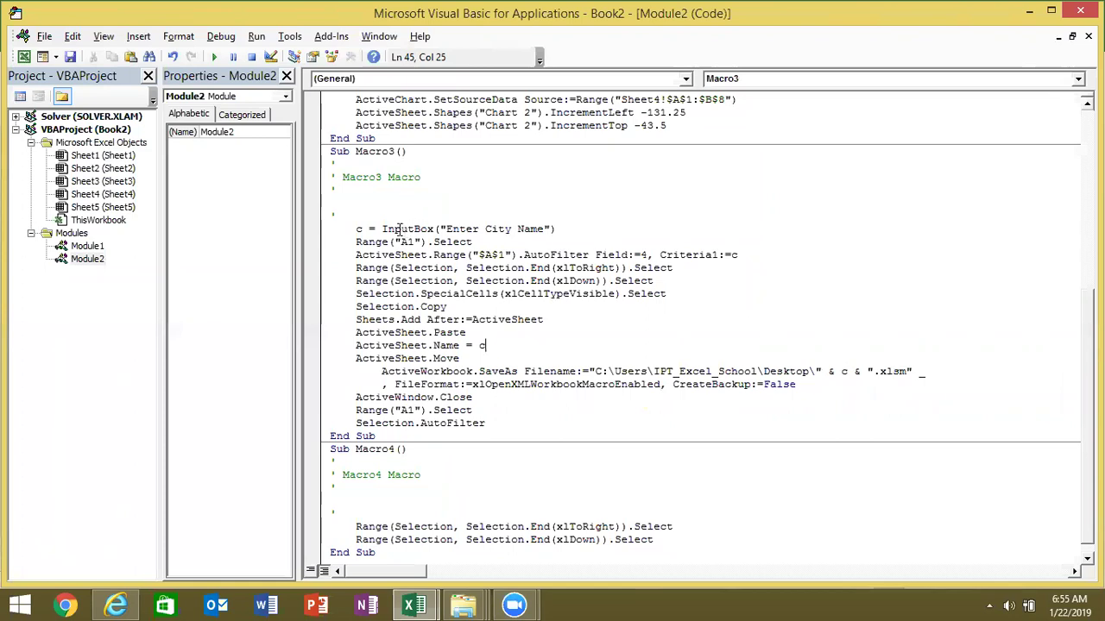
pyautogui.moveTo(382, 229)
pyautogui.mouseDown()
pyautogui.moveTo(568, 240)
pyautogui.moveTo(565, 231)
pyautogui.mouseUp()
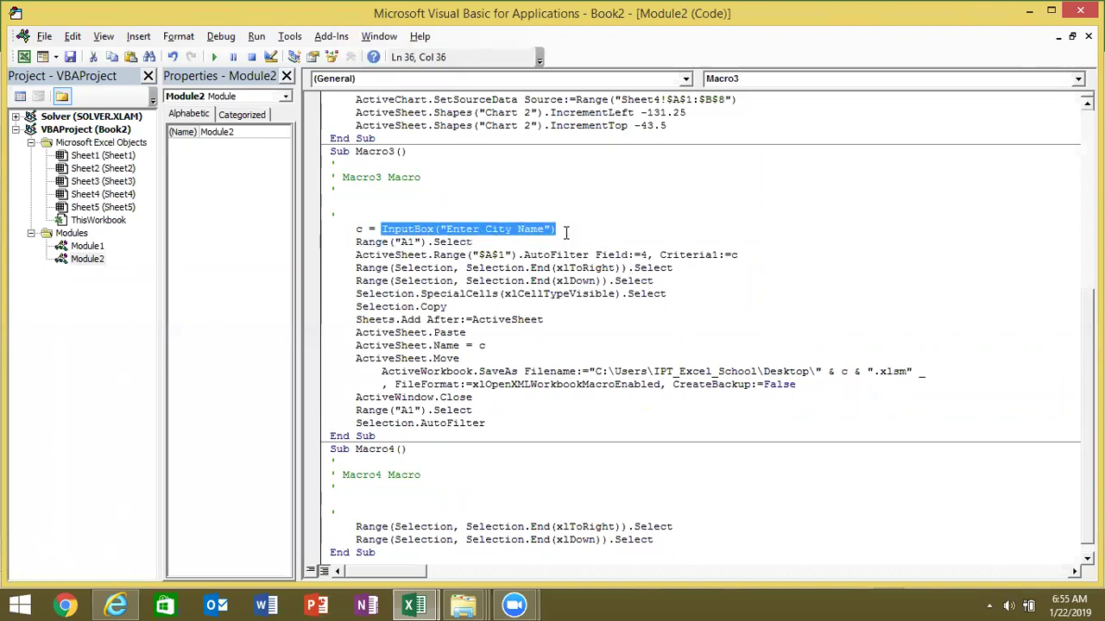
pyautogui.doubleClick(359, 228)
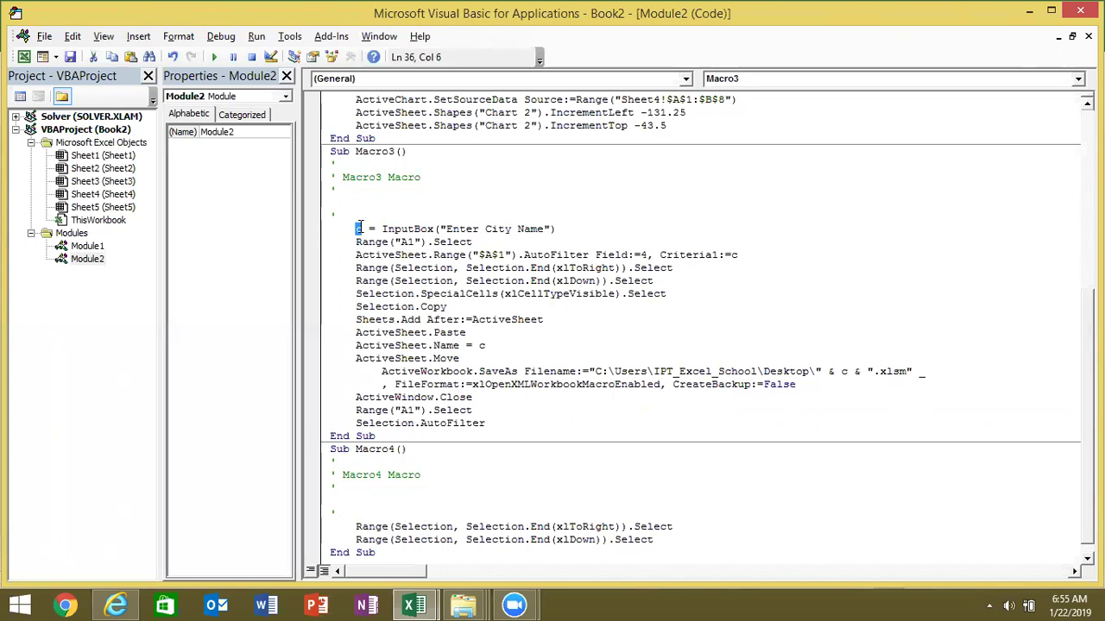
pyautogui.click(382, 229)
pyautogui.moveTo(381, 229); pyautogui.dragTo(559, 226)
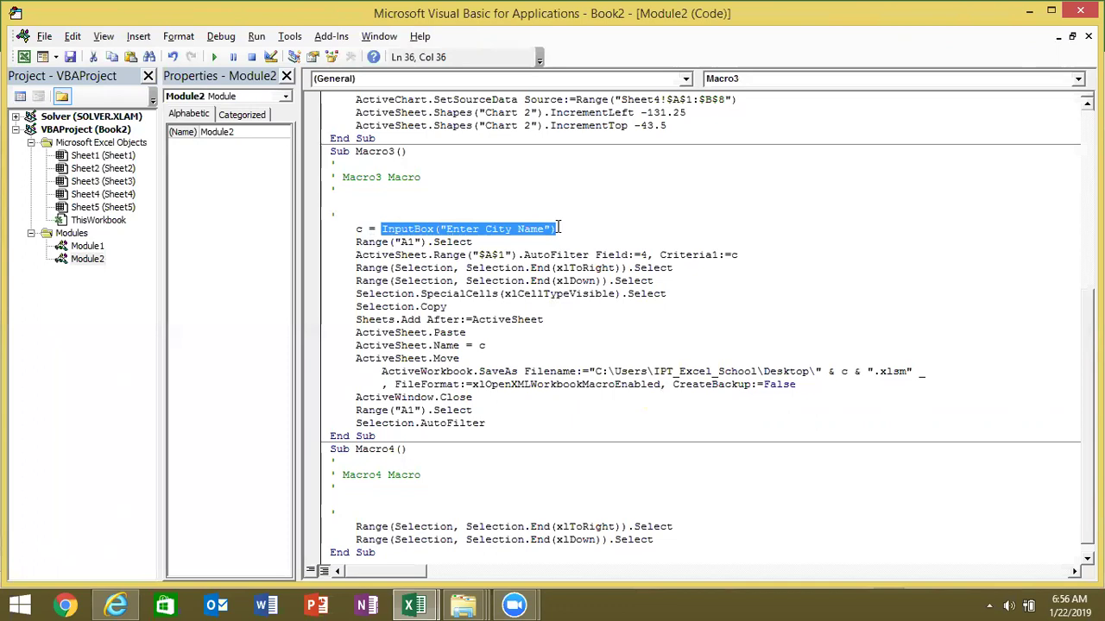
pyautogui.click(356, 229)
pyautogui.doubleClick(357, 229)
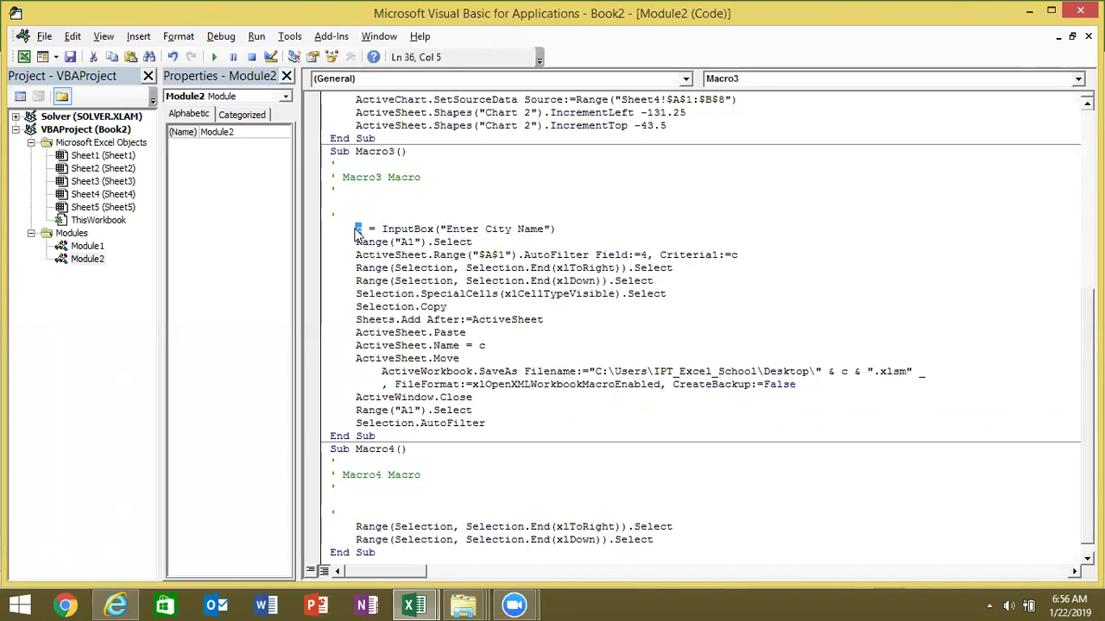
pyautogui.click(732, 253)
pyautogui.doubleClick(481, 346)
pyautogui.doubleClick(842, 371)
pyautogui.moveTo(866, 371); pyautogui.dragTo(914, 371)
pyautogui.doubleClick(845, 371)
pyautogui.click(865, 382)
pyautogui.click(739, 345)
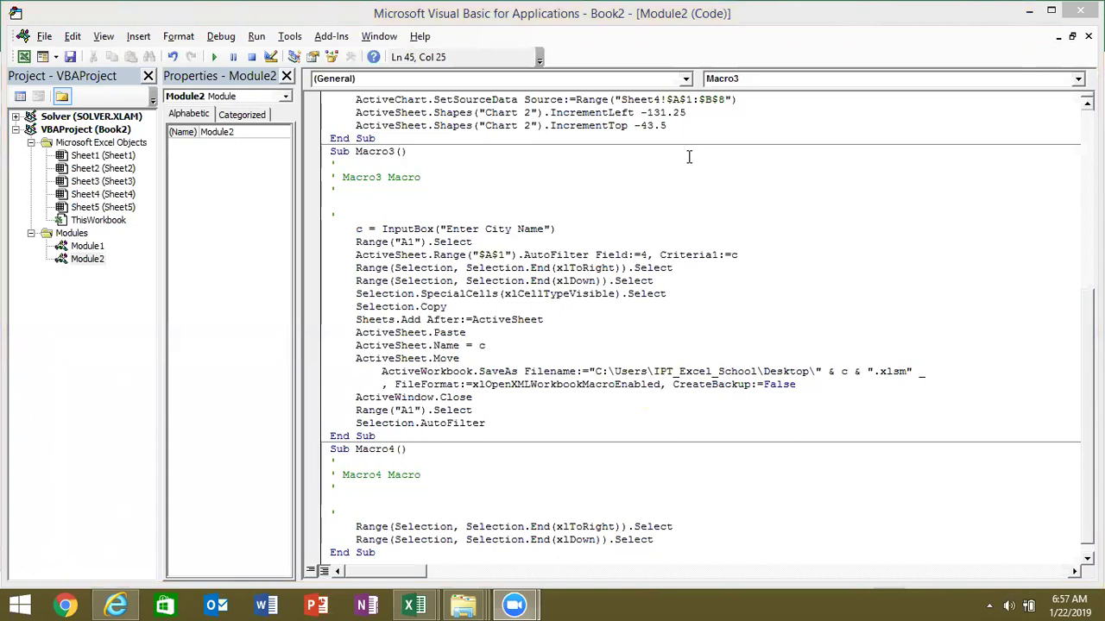
# Step: Review Macro3's ActiveSheet.Move through ActiveWindow.Close lines, then switch to the Book2 Excel window
pyautogui.doubleClick(446, 361)
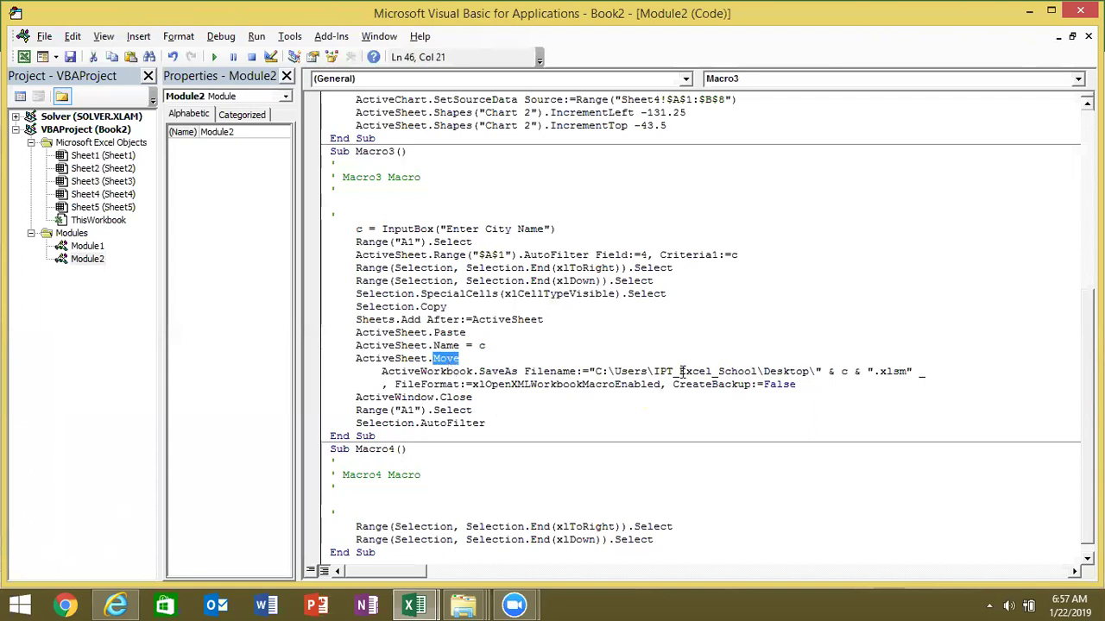
pyautogui.click(751, 371)
pyautogui.click(520, 400)
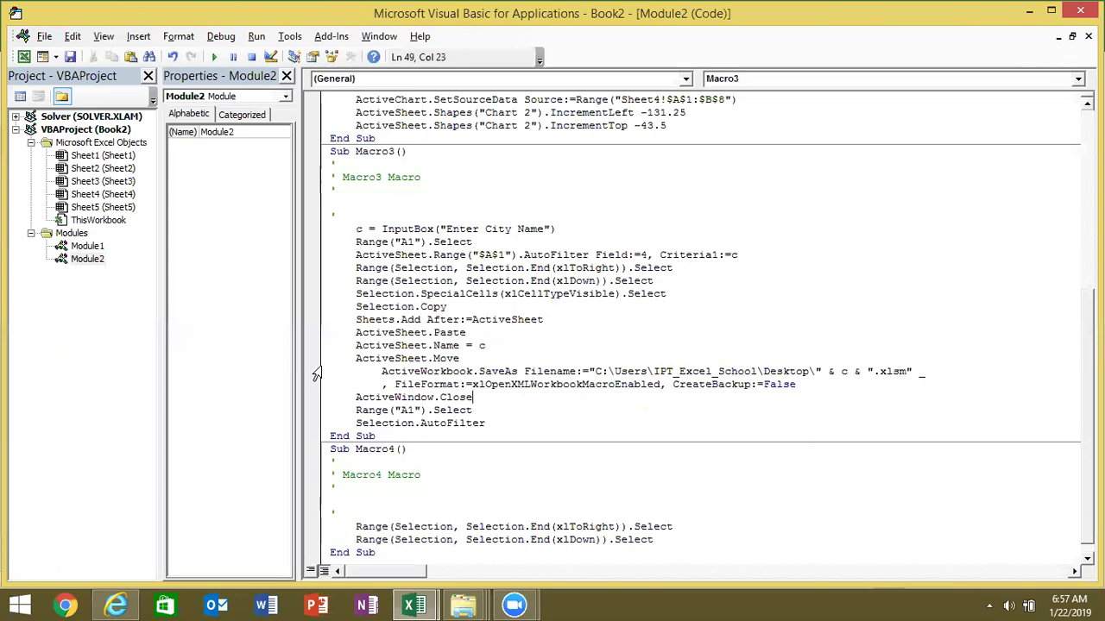
pyautogui.moveTo(355, 358); pyautogui.dragTo(473, 402)
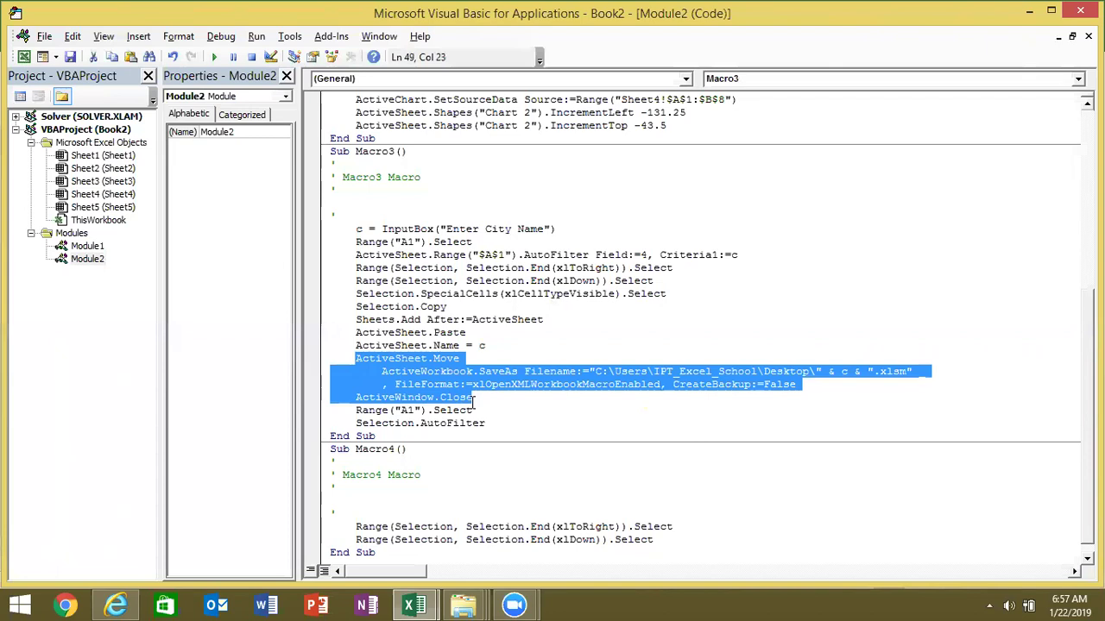
pyautogui.click(474, 333)
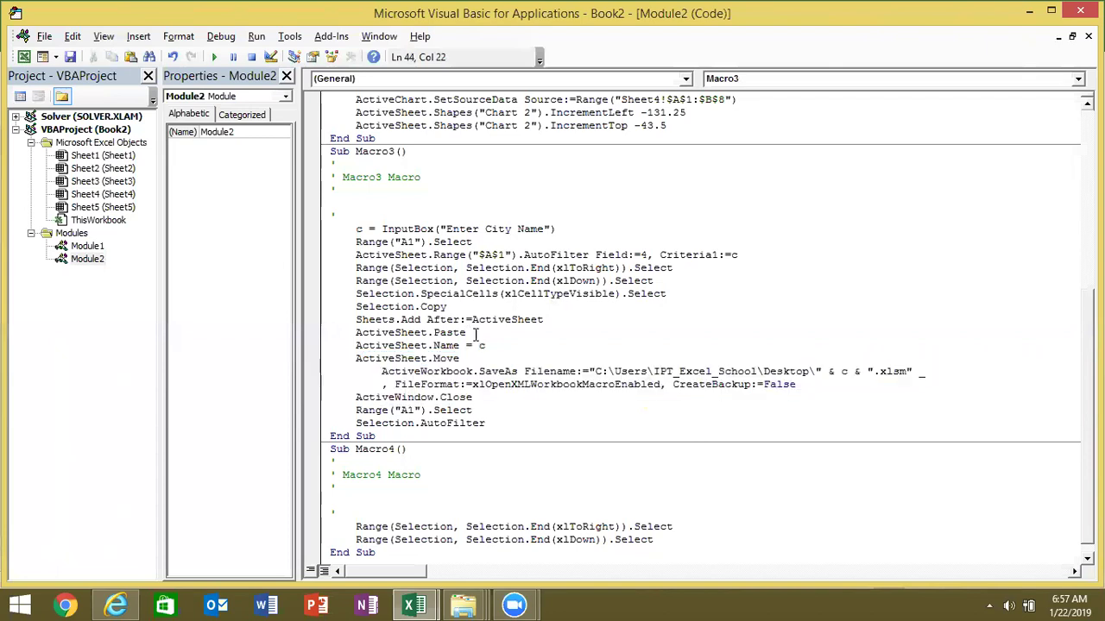
pyautogui.hotkey('alt', 'Tab')
pyautogui.press('Tab')
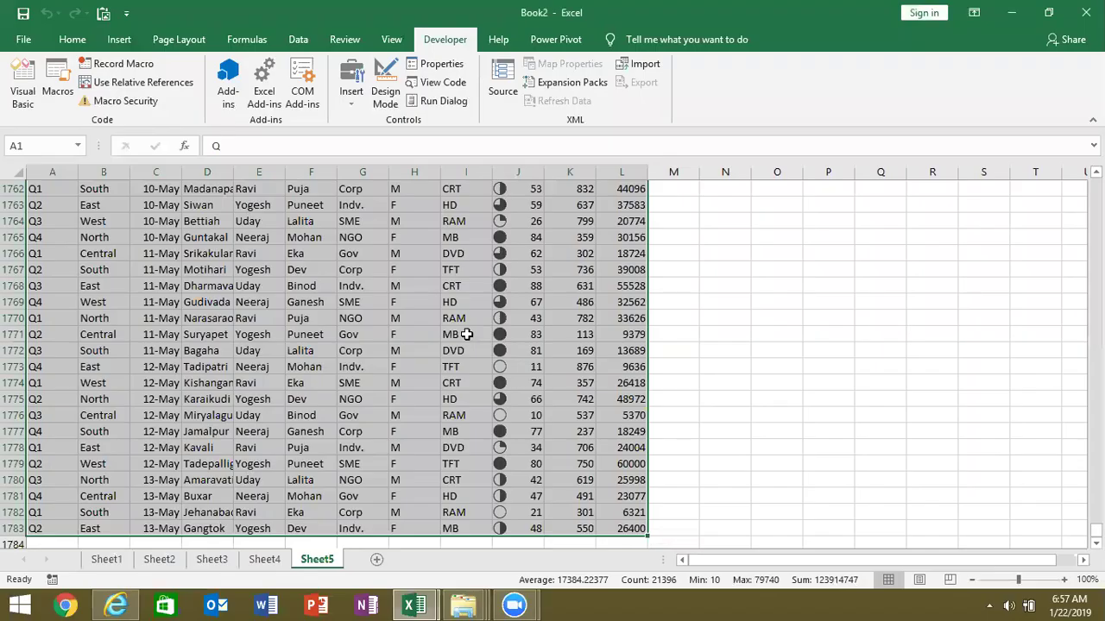
# Step: Run Macro3 from the Macros list and enter Pune as the city name
pyautogui.click(117, 238)
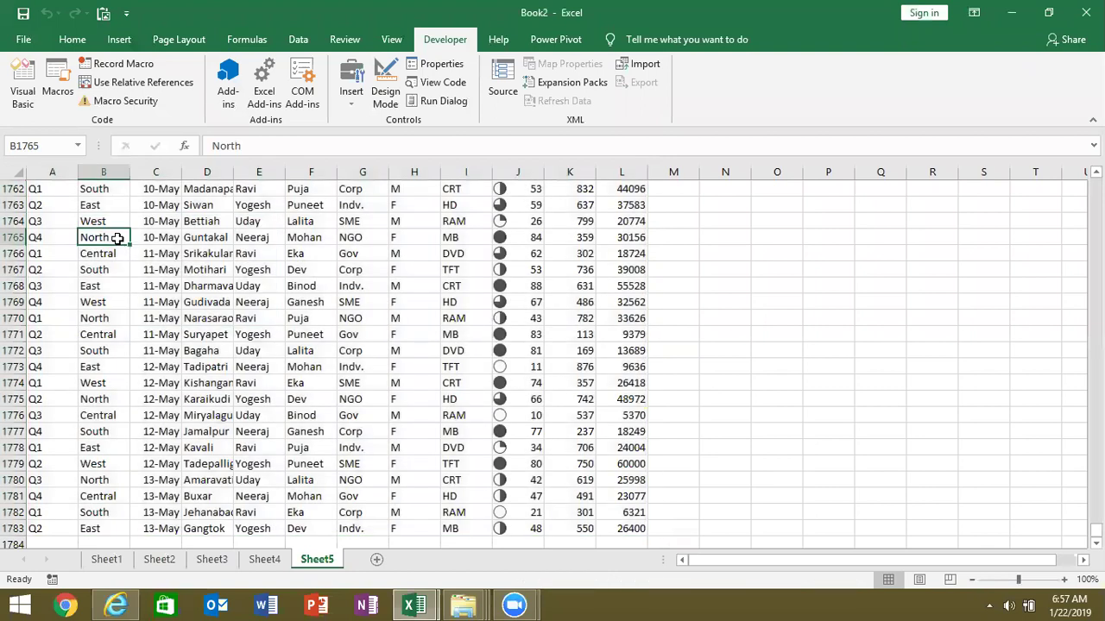
pyautogui.hotkey('ctrl', 'Up')
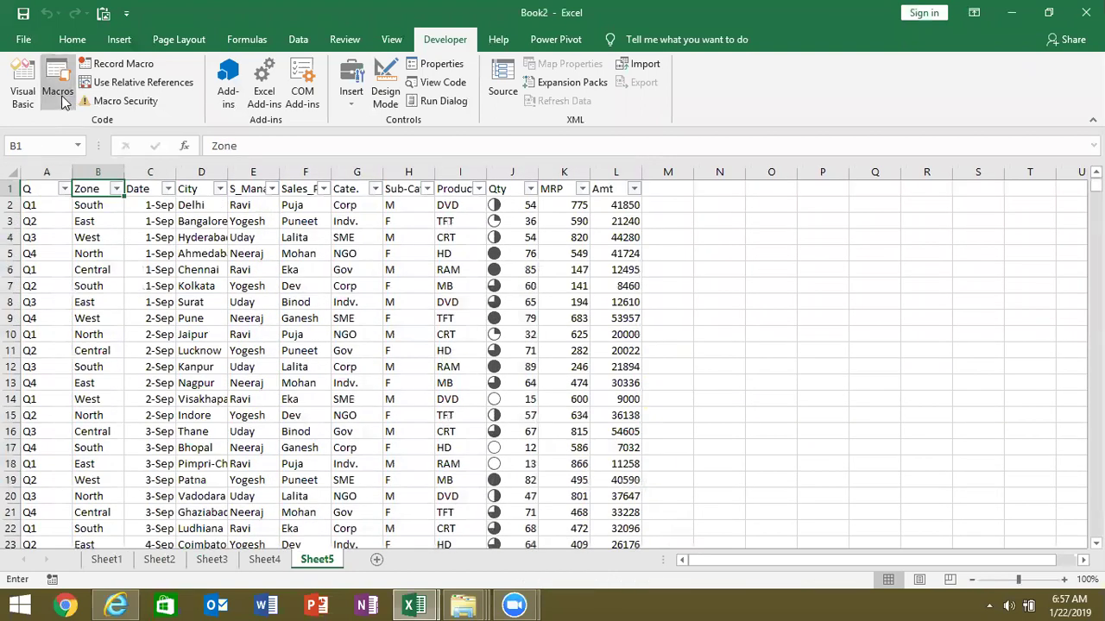
pyautogui.click(61, 101)
pyautogui.click(296, 181)
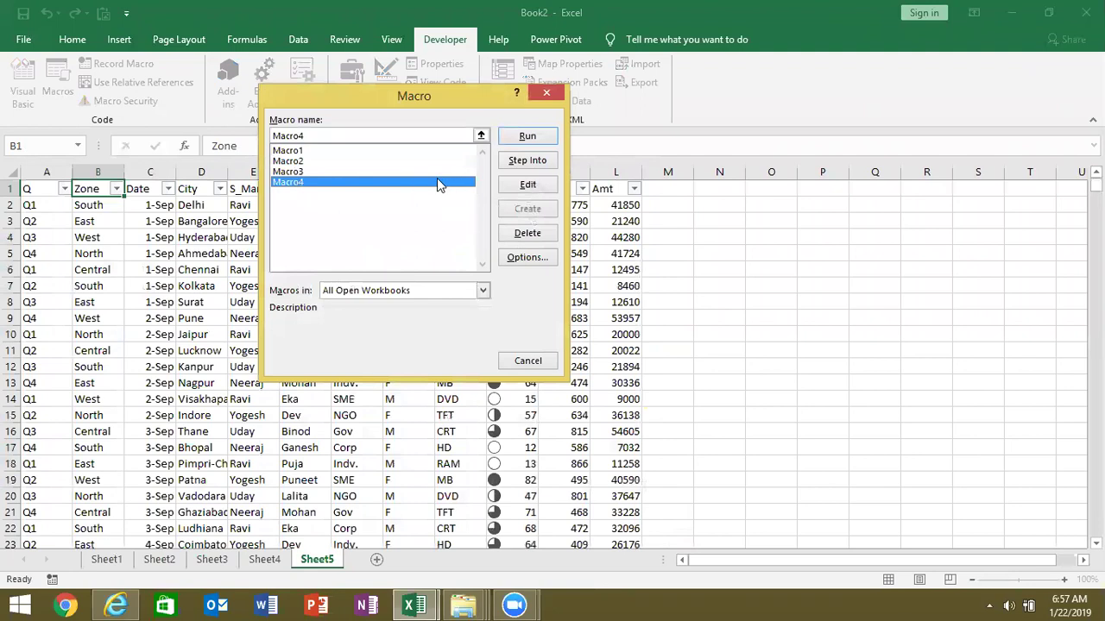
pyautogui.click(350, 172)
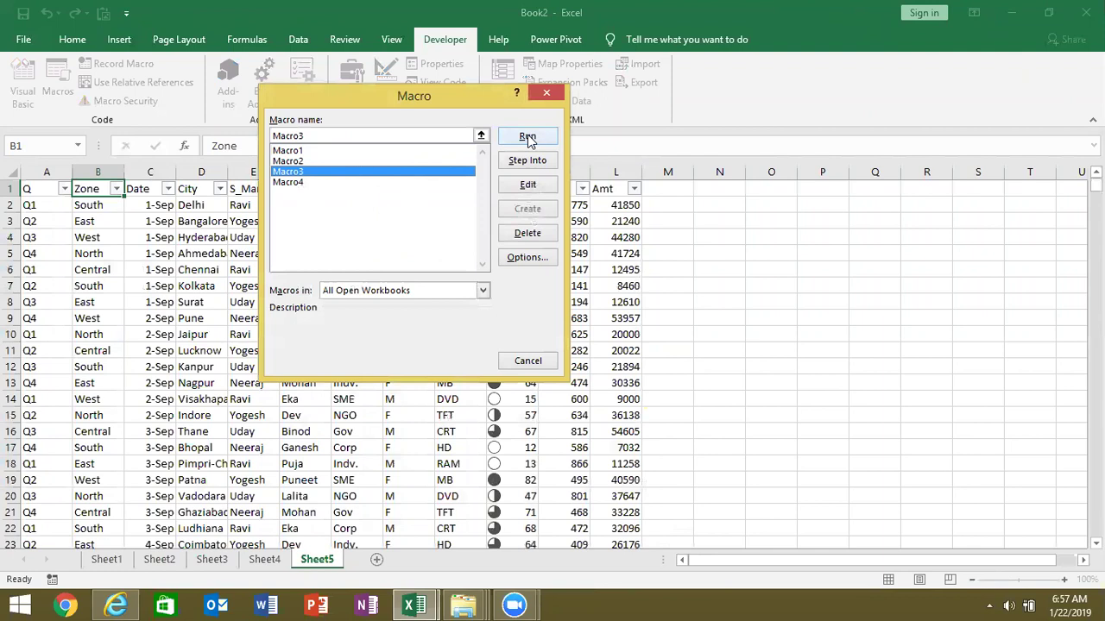
pyautogui.click(527, 138)
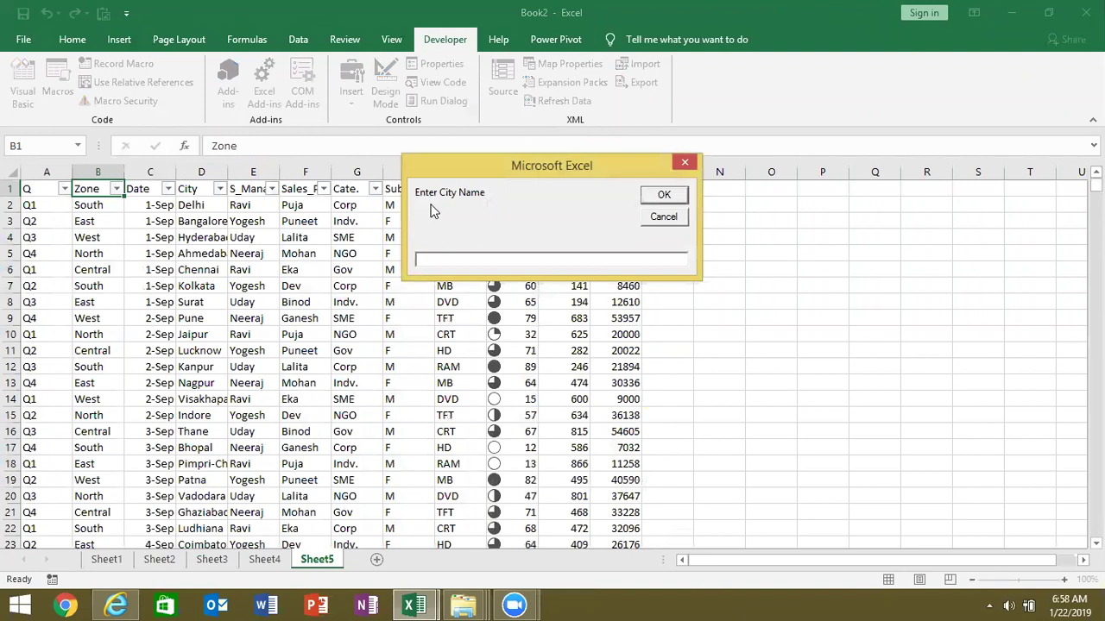
pyautogui.write('Pune')
pyautogui.click(664, 196)
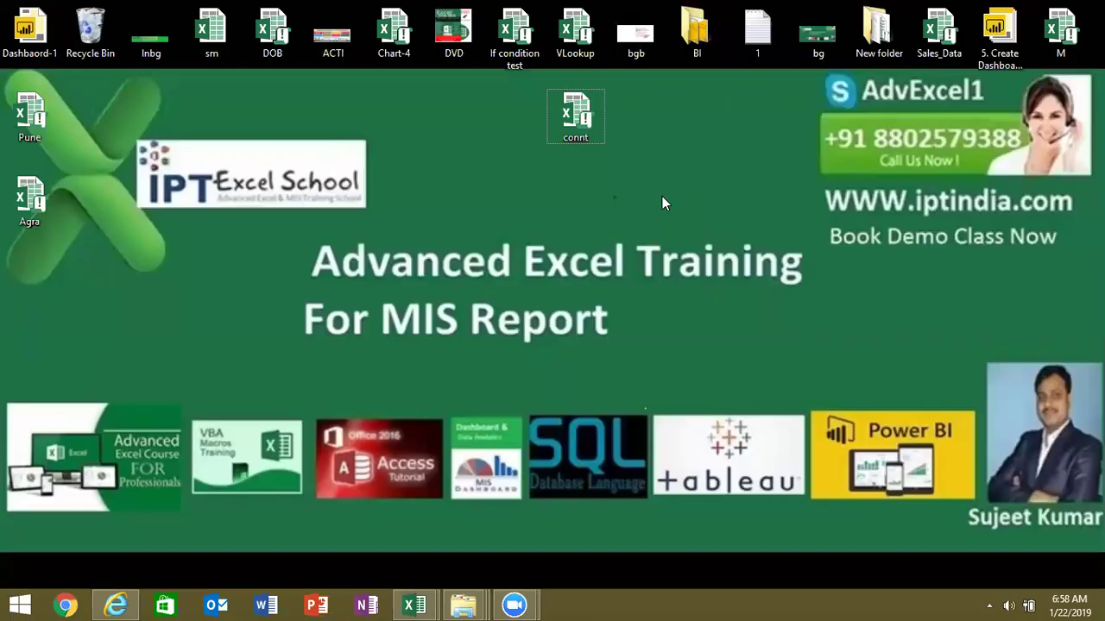
# Step: Open the Pune workbook from the desktop, check its six Pune rows, then close it
pyautogui.click(14, 121)
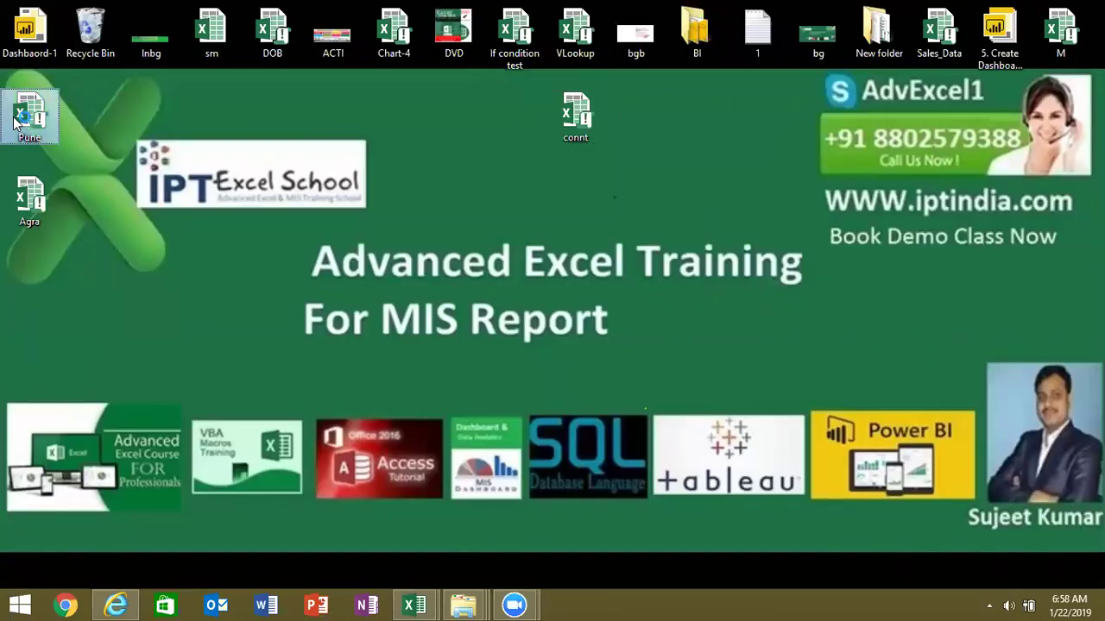
pyautogui.doubleClick(15, 121)
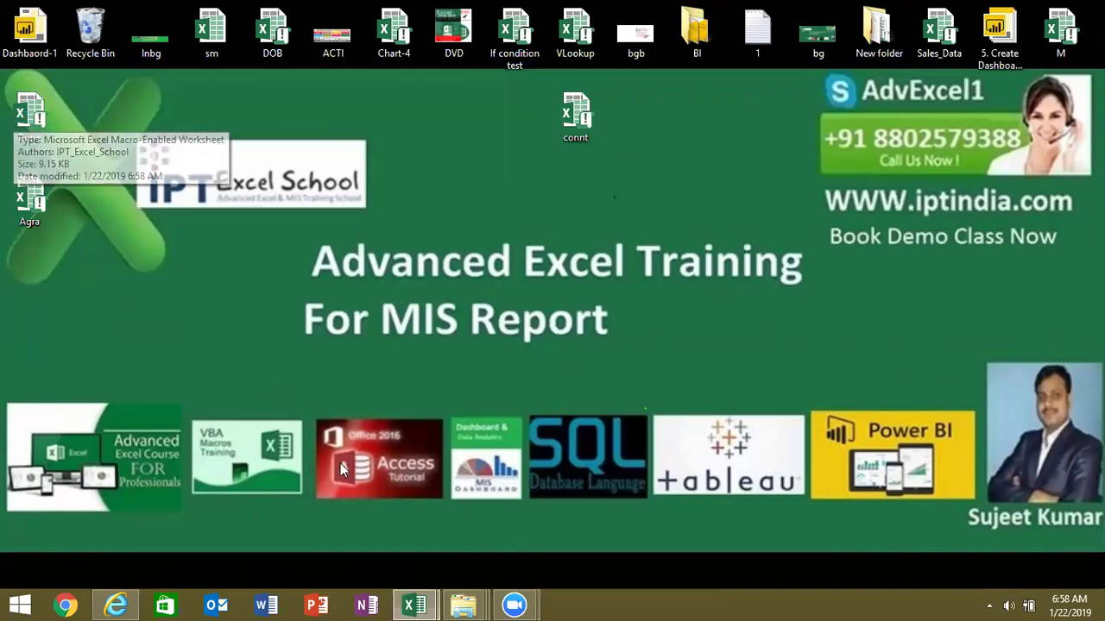
pyautogui.click(413, 604)
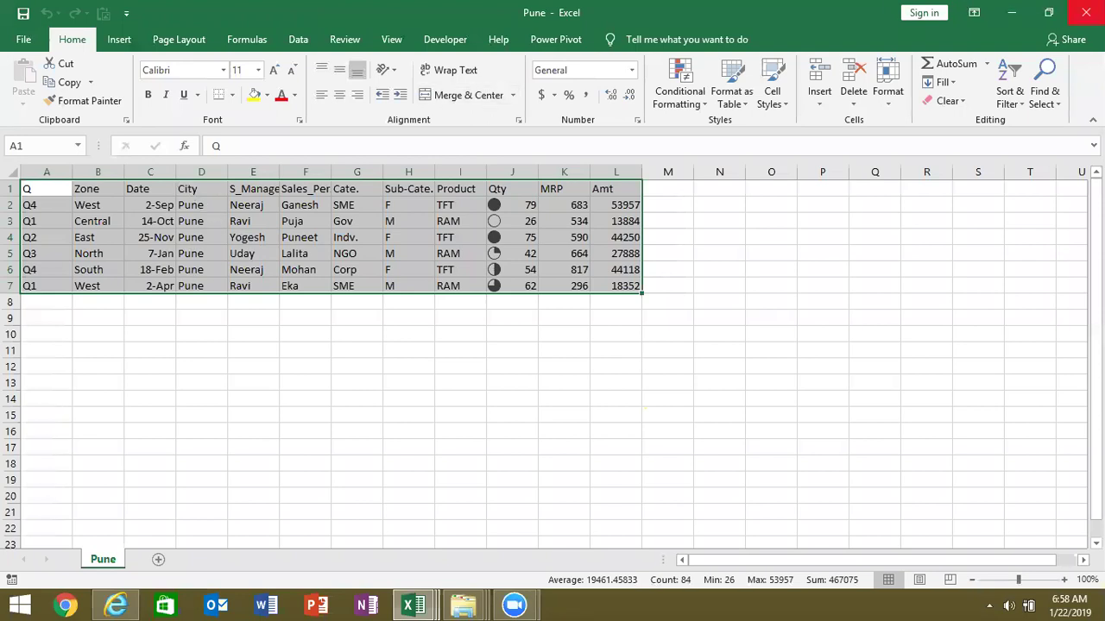
pyautogui.click(1086, 12)
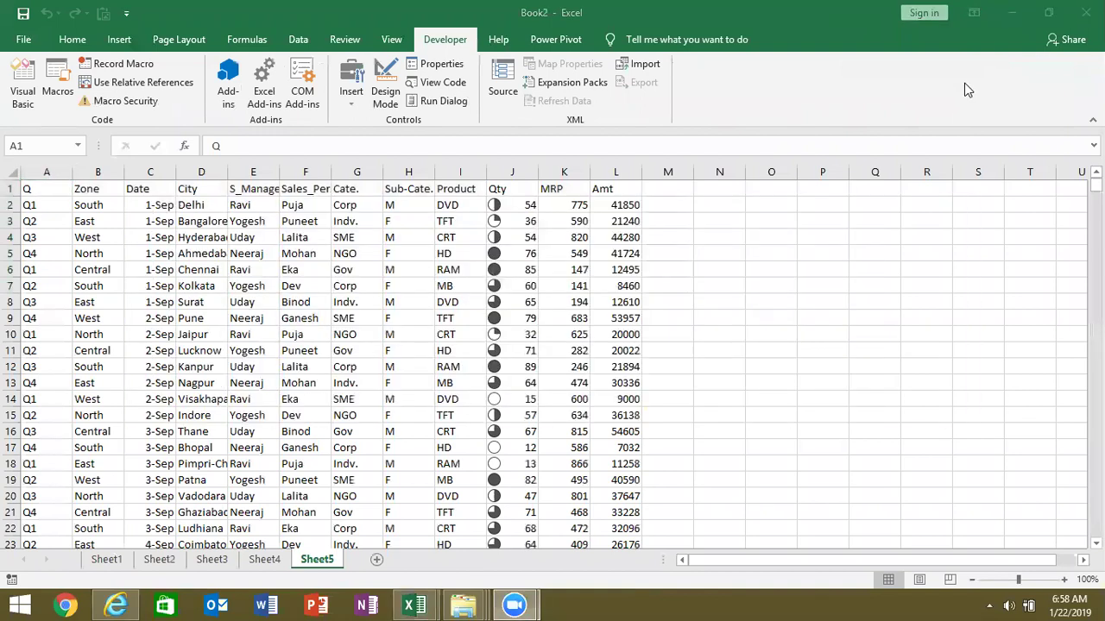
pyautogui.click(24, 121)
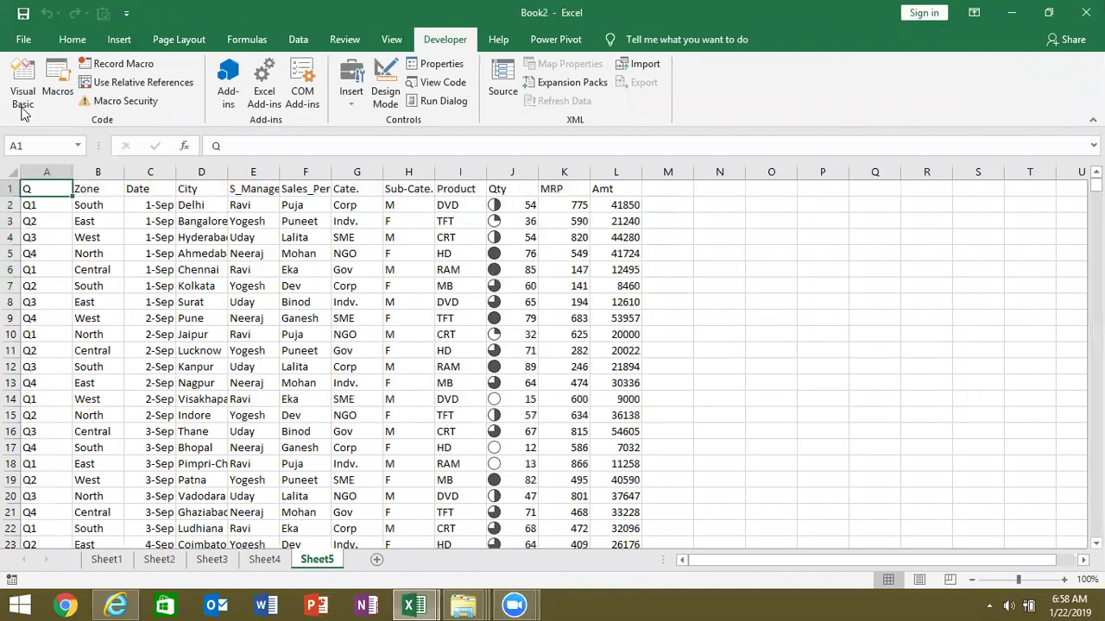
pyautogui.click(23, 95)
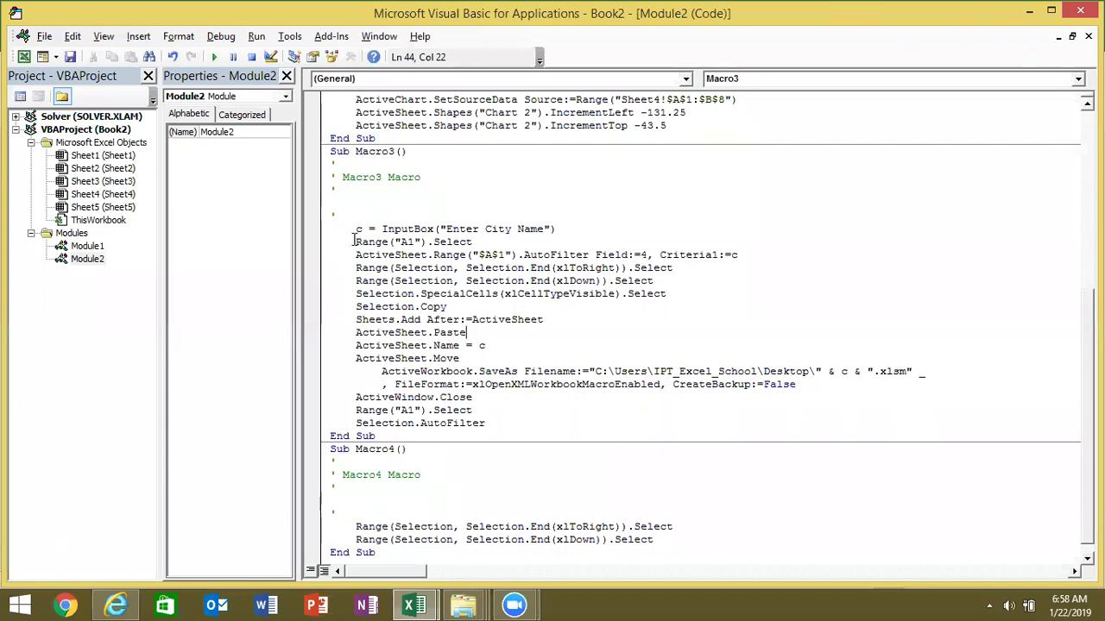
pyautogui.moveTo(496, 425)
pyautogui.mouseDown()
pyautogui.moveTo(395, 321)
pyautogui.moveTo(355, 240)
pyautogui.mouseUp()
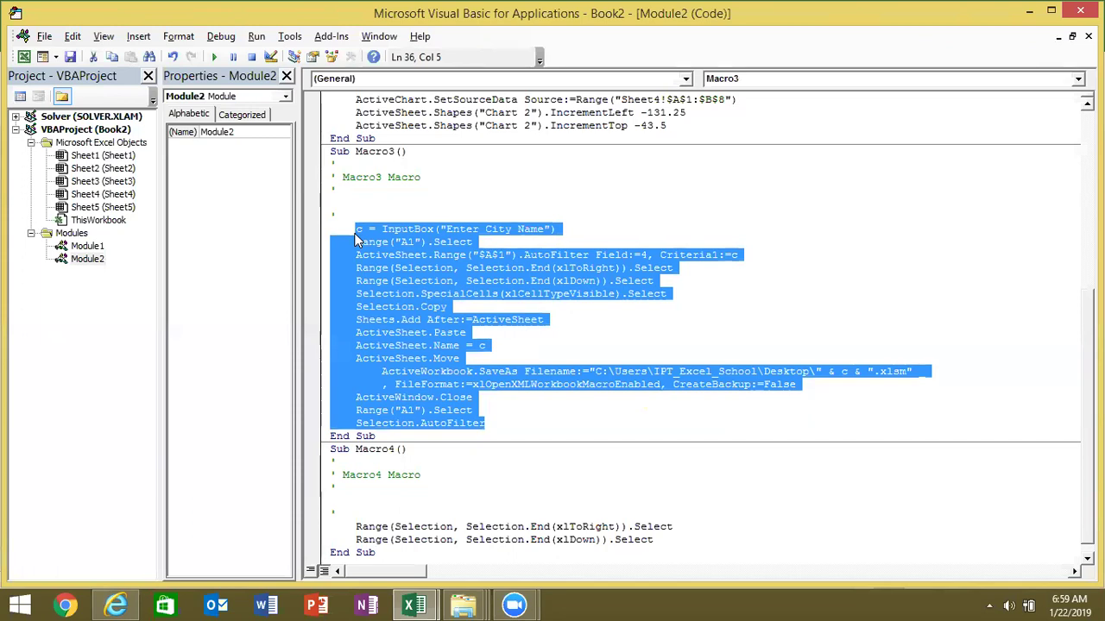
pyautogui.hotkey('alt', 'F11')
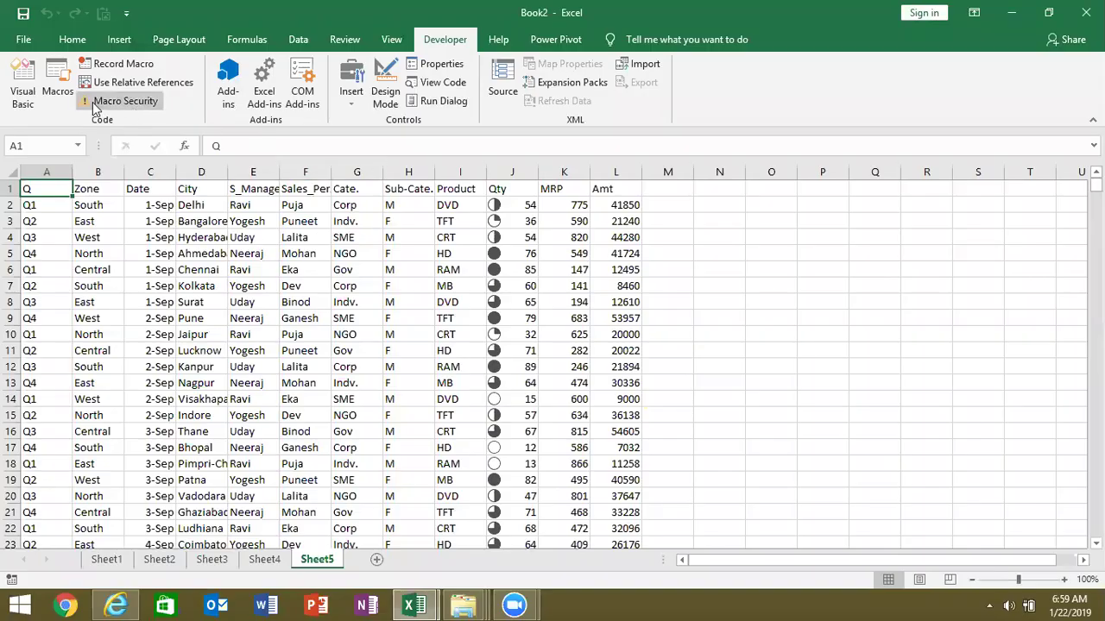
# Step: Open the Macro dialog with macros from All Open Workbooks and select Macro3
pyautogui.click(59, 95)
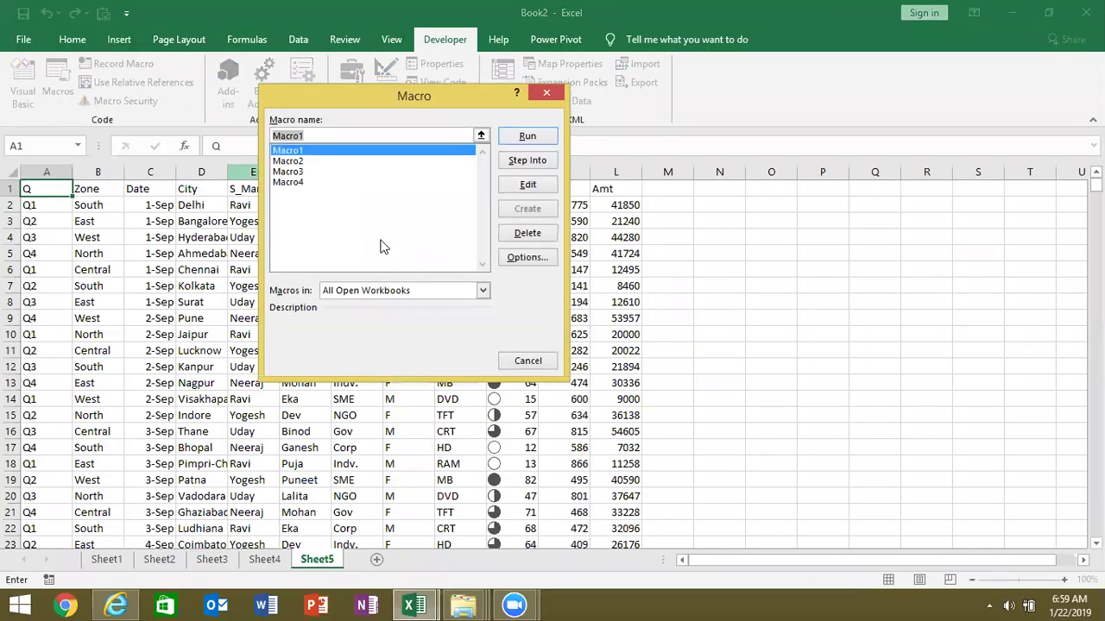
pyautogui.click(332, 294)
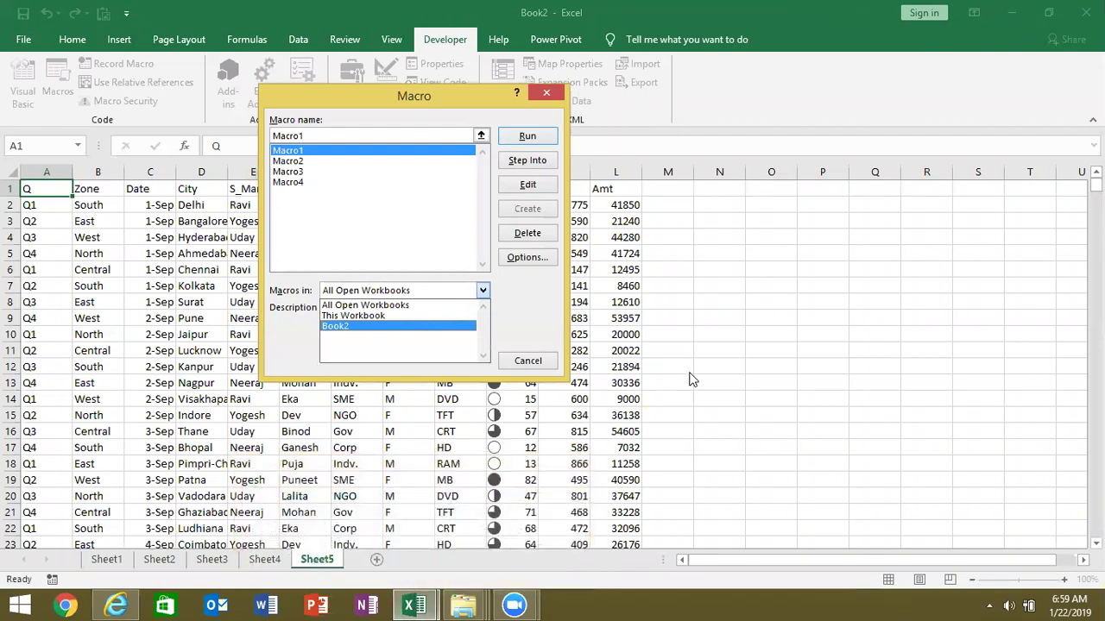
pyautogui.click(410, 290)
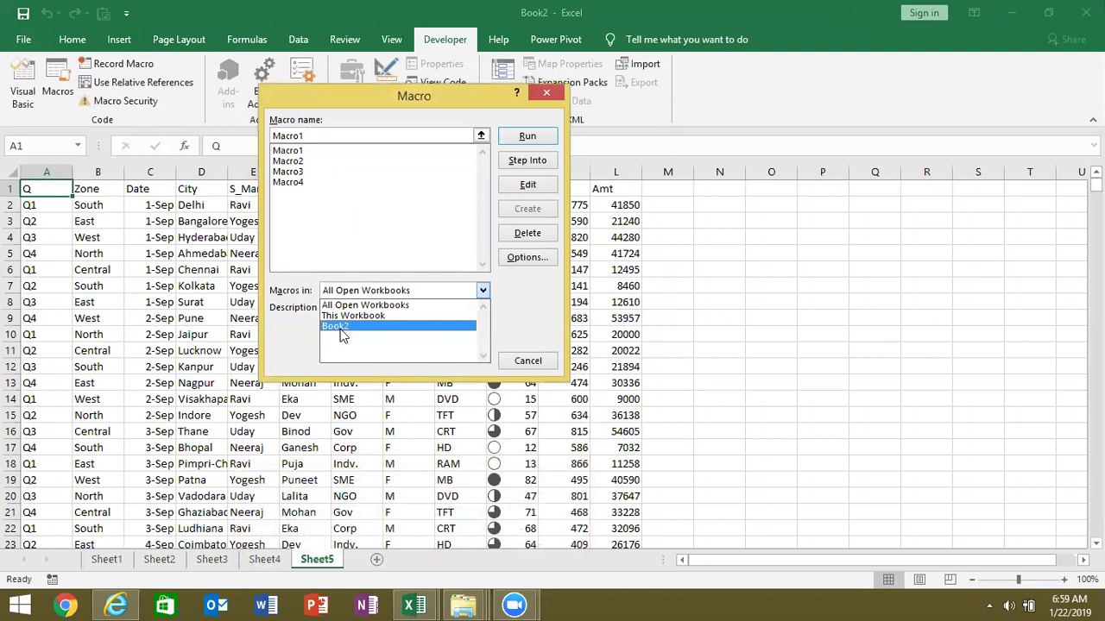
pyautogui.click(292, 320)
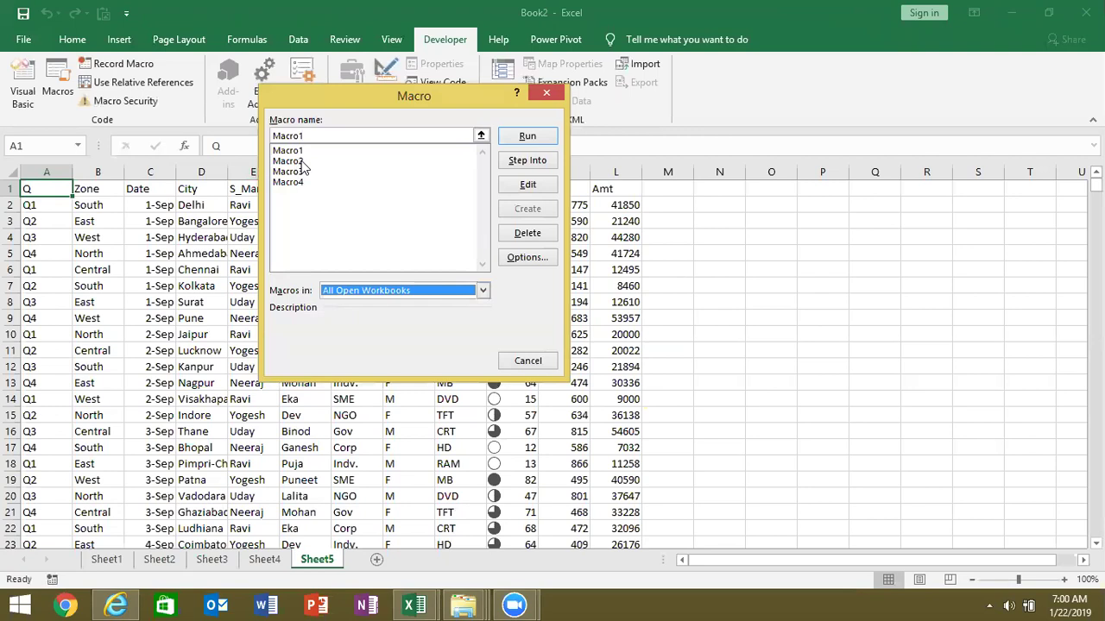
pyautogui.click(301, 173)
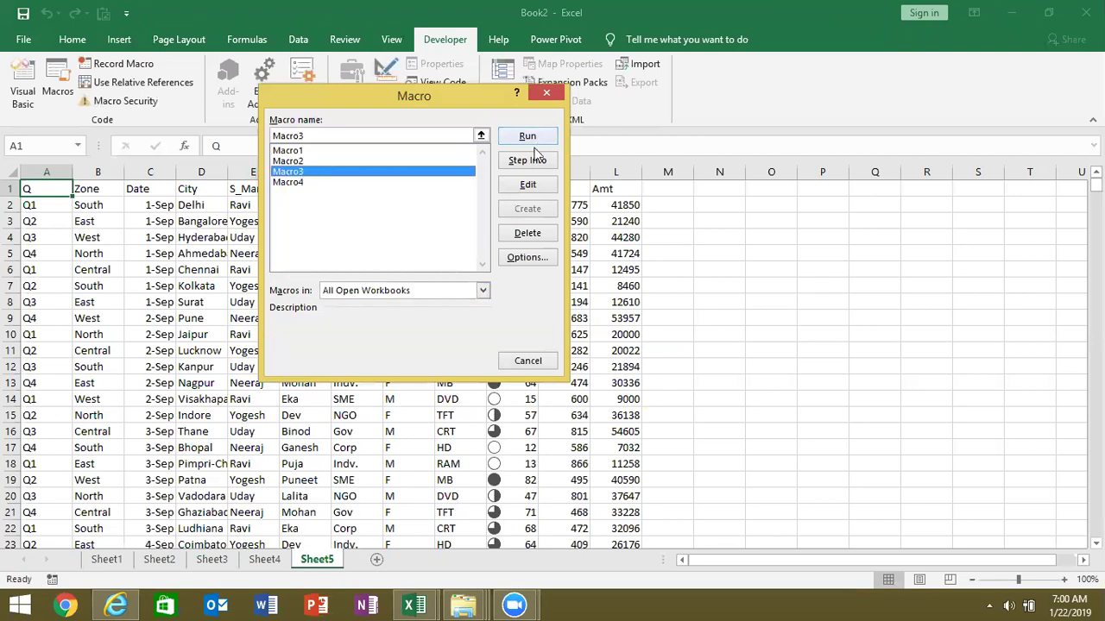
# Step: Give Macro3 the shortcut key Ctrl+Shift+Q in its macro options
pyautogui.click(523, 258)
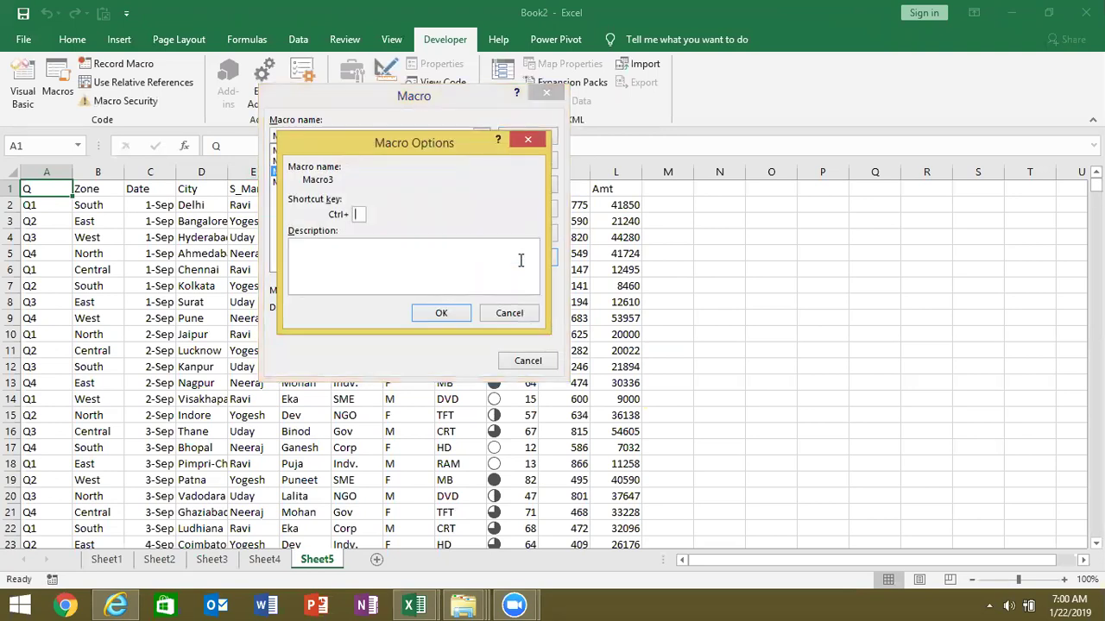
pyautogui.write('Q')
pyautogui.click(468, 317)
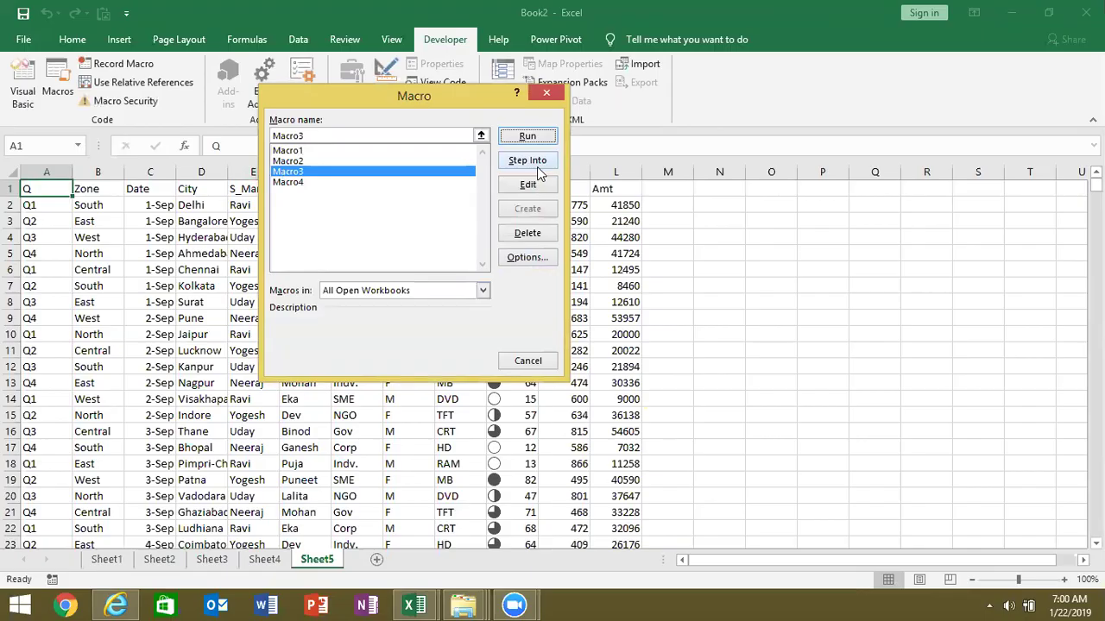
# Step: Step into Macro3 in the VBA editor, advance a line, then reset the run
pyautogui.click(536, 167)
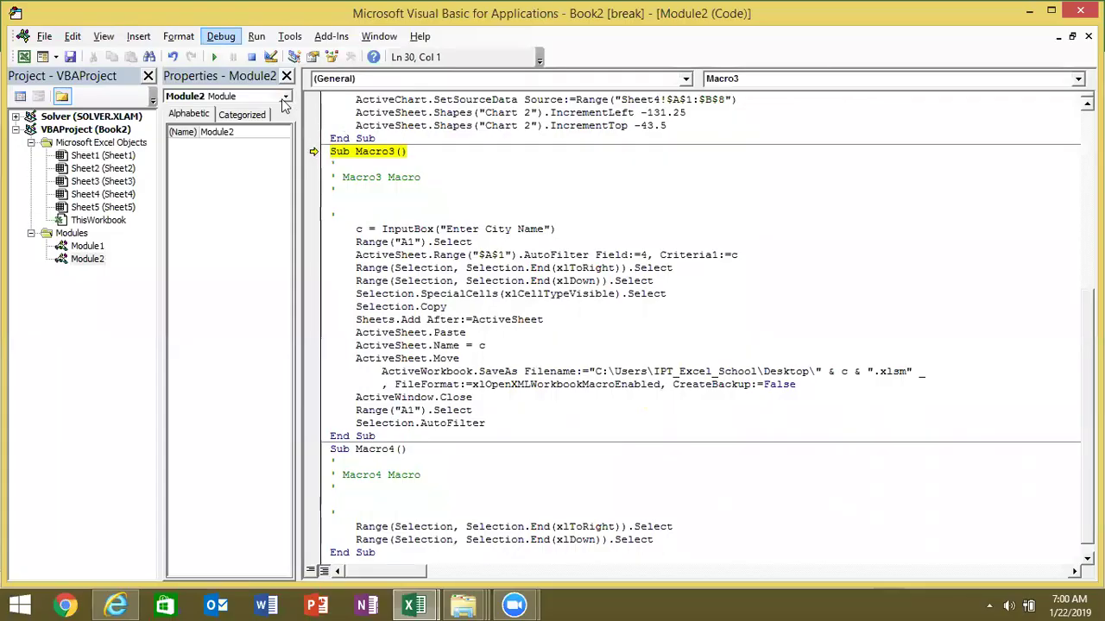
pyautogui.click(217, 40)
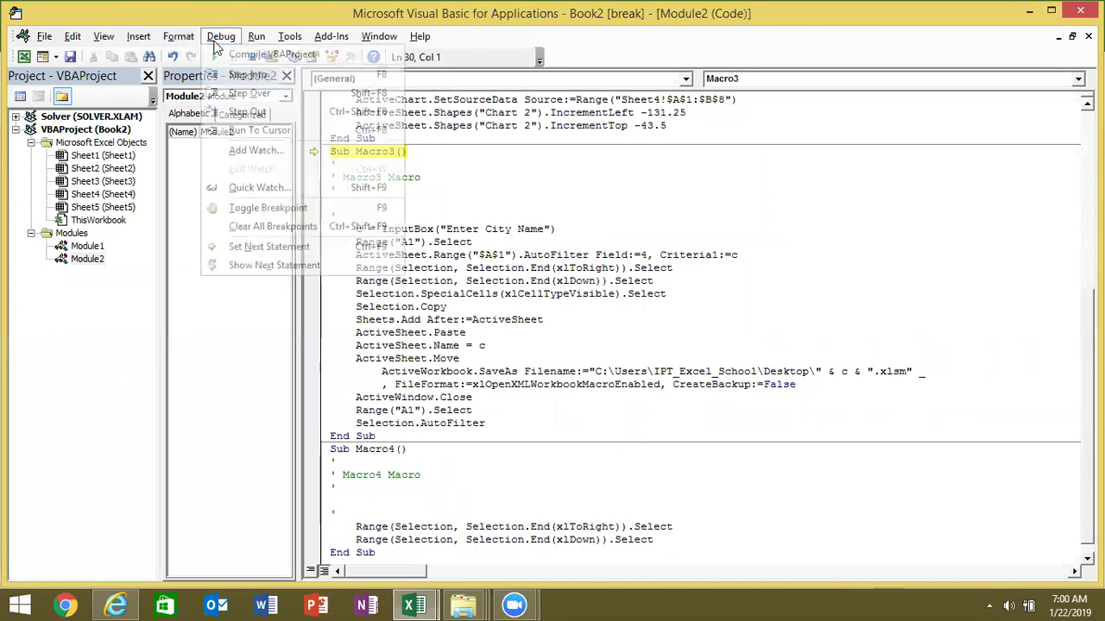
pyautogui.click(233, 78)
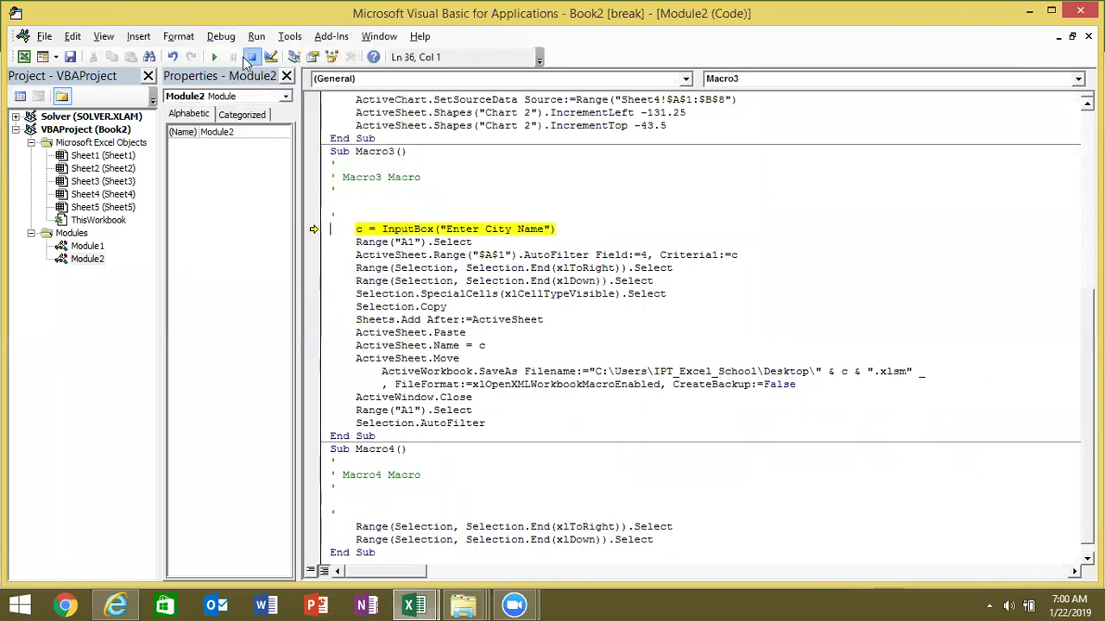
pyautogui.click(247, 57)
# Step: Try returning to Excel, then bring up Task Manager with Ctrl+Shift+Esc
pyautogui.hotkey('alt', 'Tab')
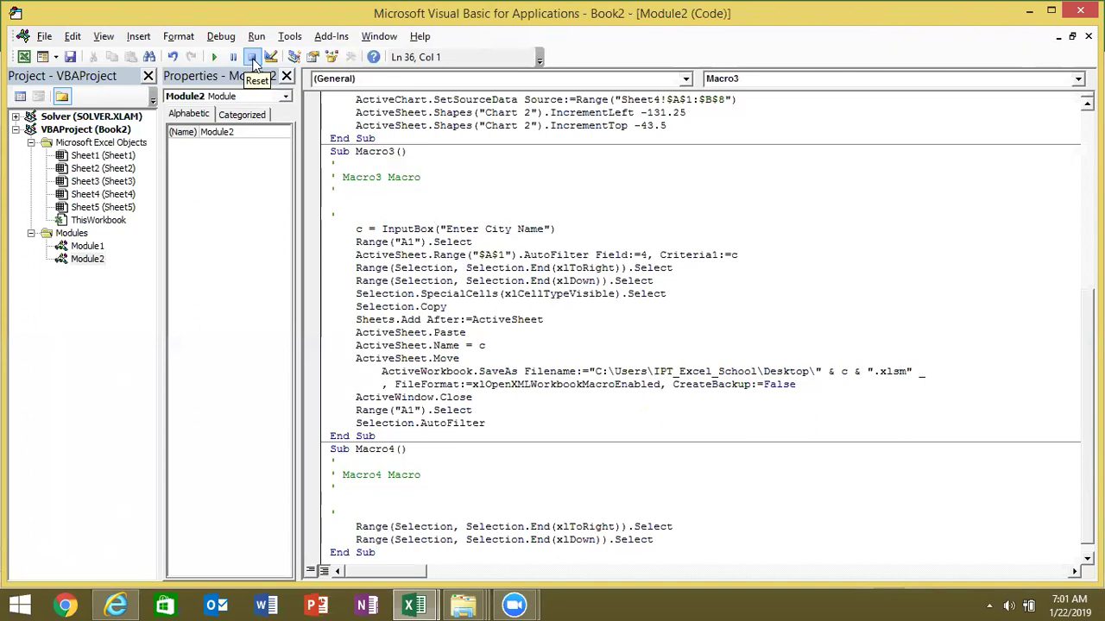
pyautogui.click(253, 57)
pyautogui.hotkey('ctrl', 'shift', 'Escape')
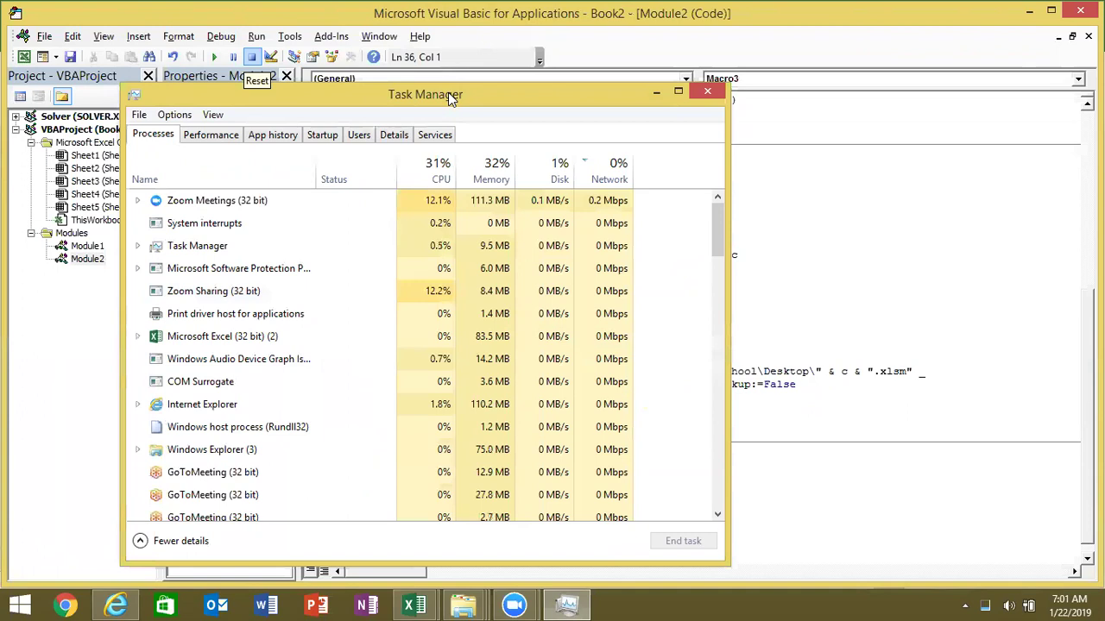
# Step: End the hung Microsoft Excel (32 bit) task, close Task Manager, and relaunch Excel
pyautogui.click(316, 338)
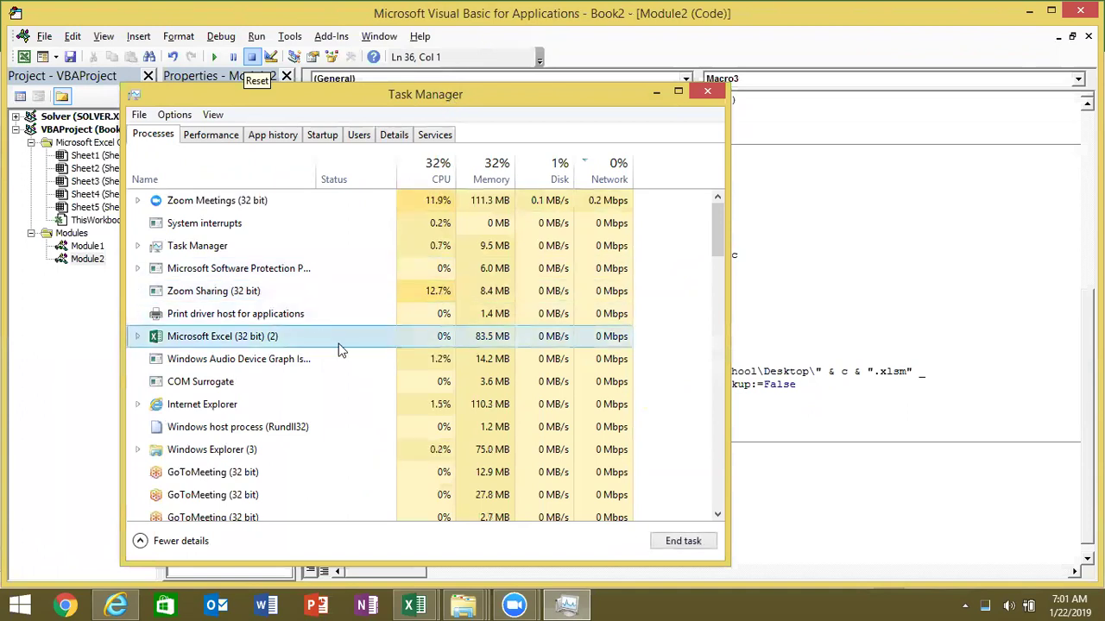
pyautogui.click(668, 544)
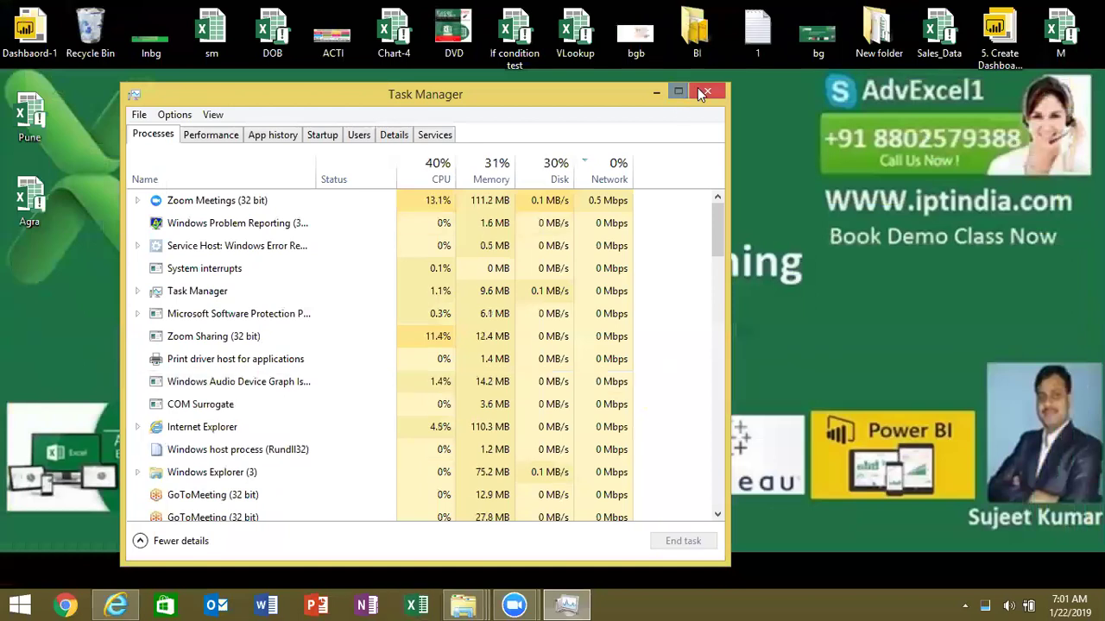
pyautogui.click(700, 90)
pyautogui.click(416, 604)
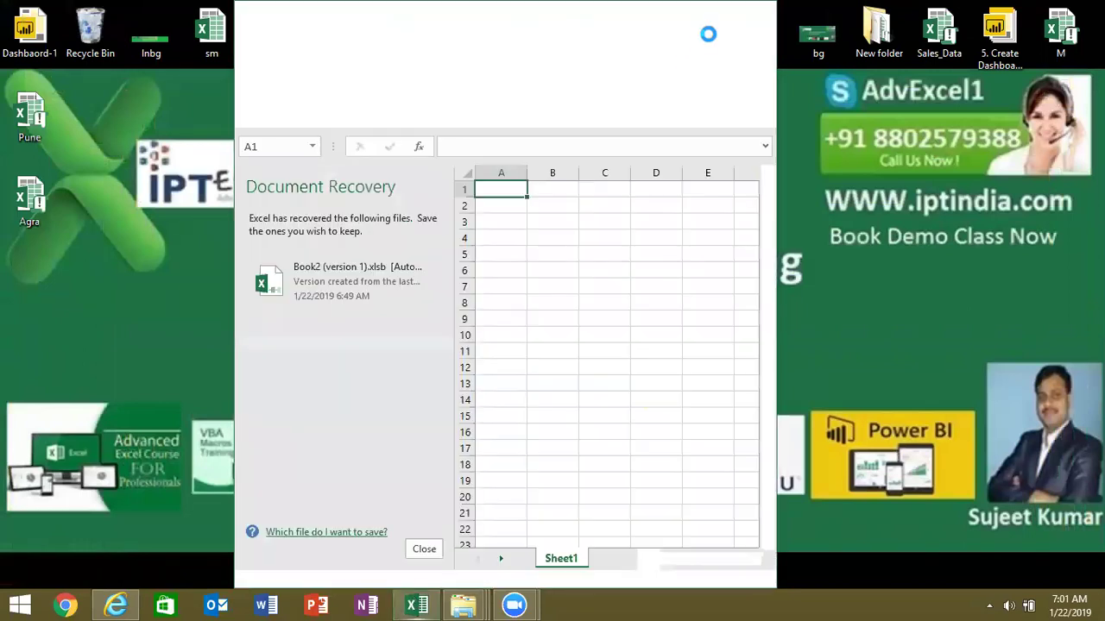
# Step: Open the recovered Book2 version maximized, with the Document Recovery pane closed
pyautogui.click(604, 172)
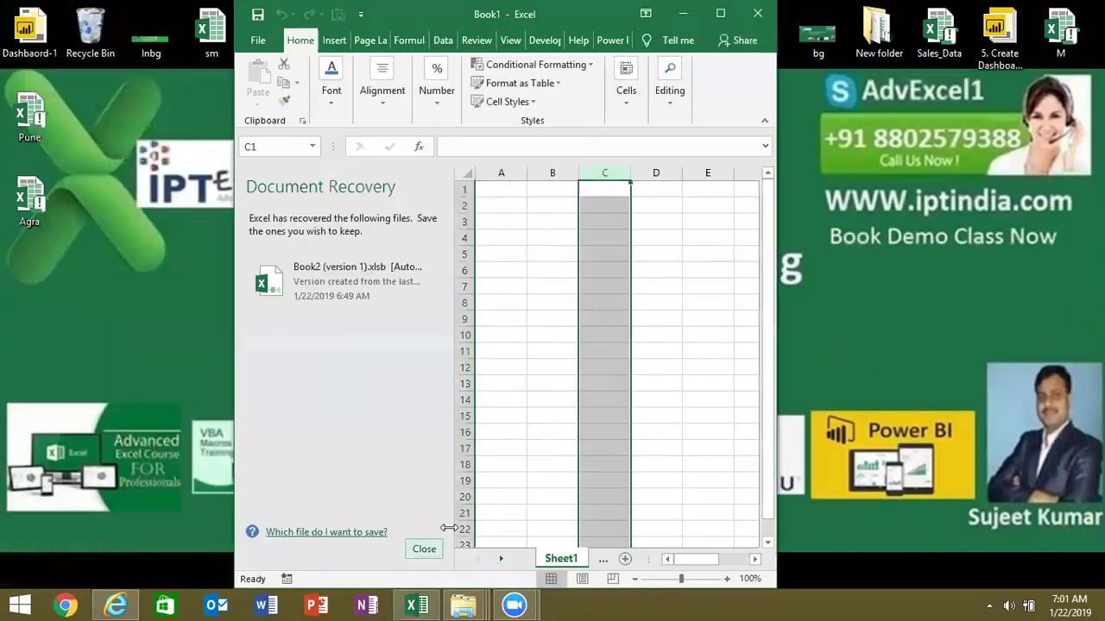
pyautogui.click(351, 289)
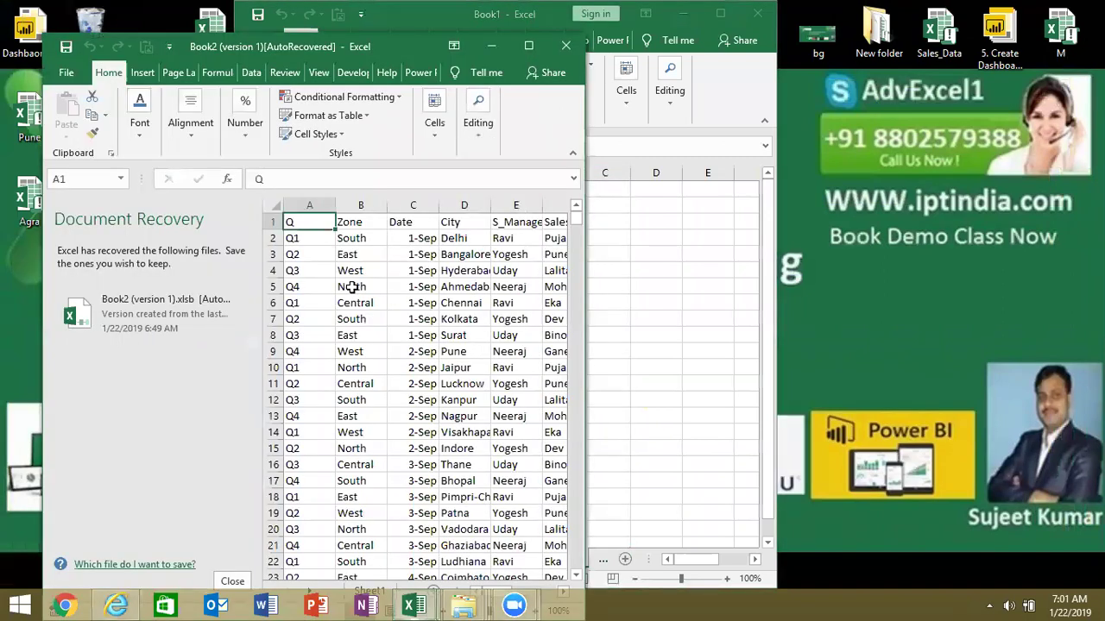
pyautogui.click(537, 46)
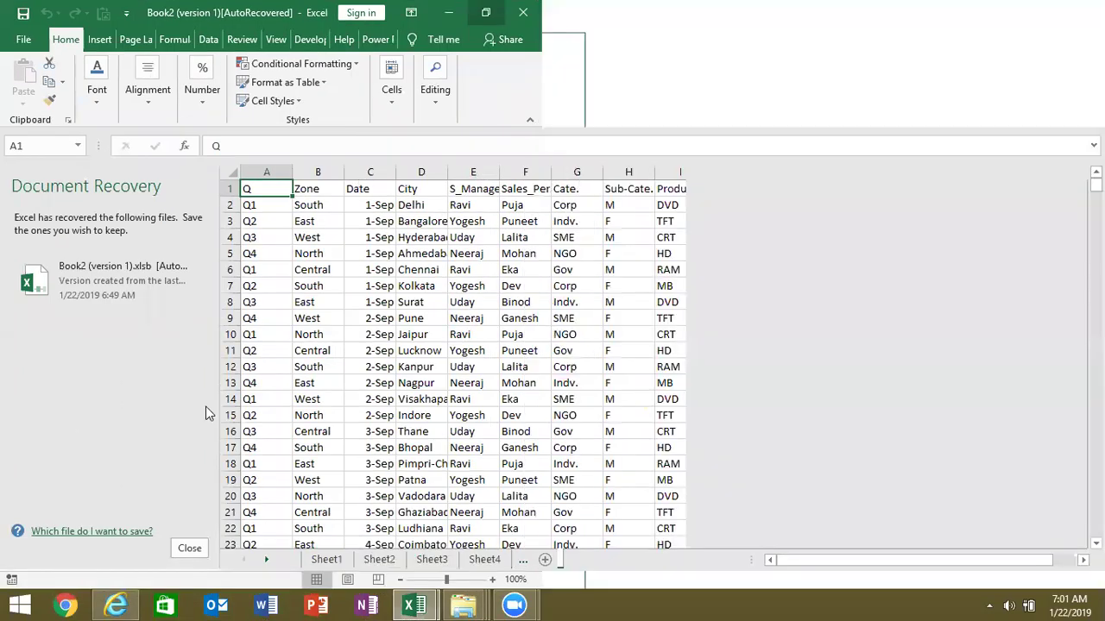
pyautogui.click(189, 550)
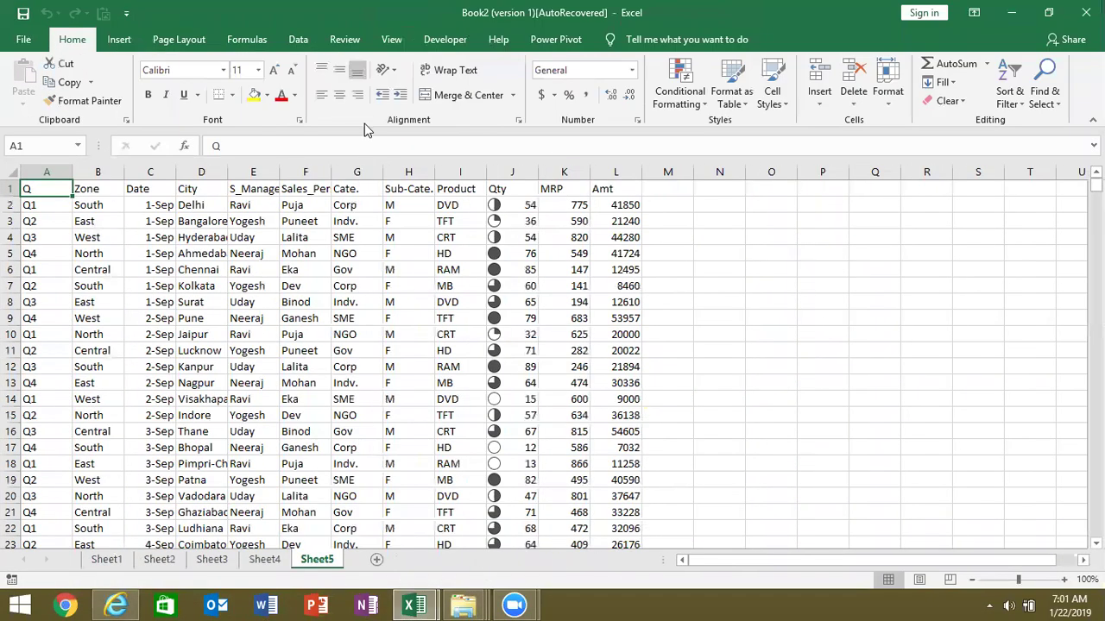
pyautogui.click(446, 40)
pyautogui.click(24, 95)
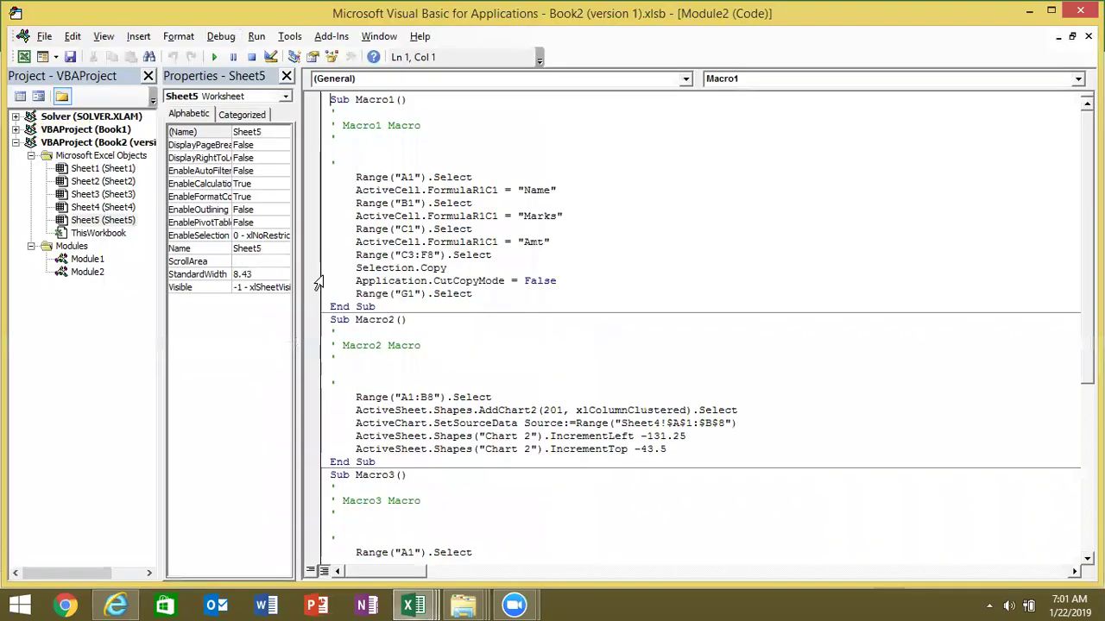
pyautogui.click(317, 281)
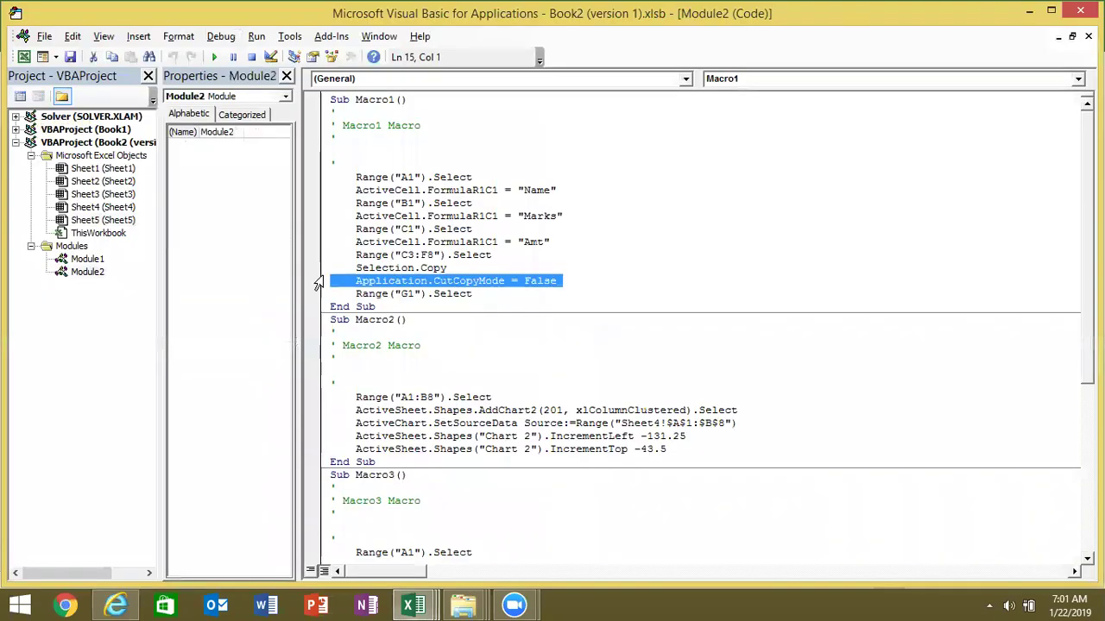
pyautogui.press('Down')
pyautogui.press('Down')
pyautogui.press('Down')
pyautogui.press('Down')
pyautogui.press('Down')
pyautogui.press('Down')
pyautogui.press('Down')
pyautogui.press('Down')
pyautogui.press('Down')
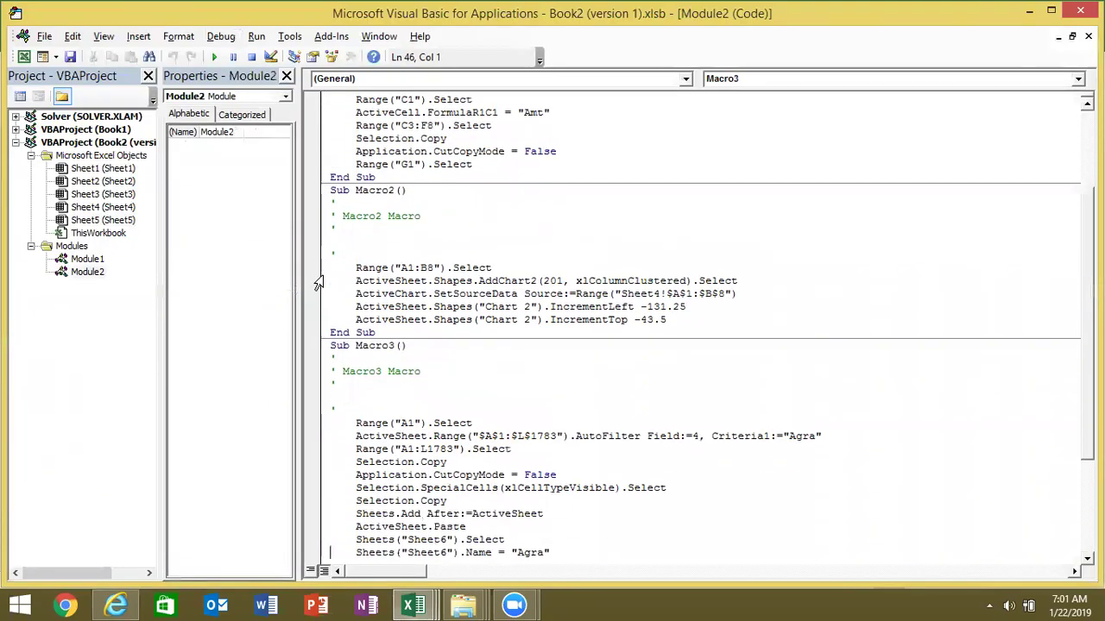
pyautogui.press('Down')
pyautogui.press('Down')
pyautogui.press('Down')
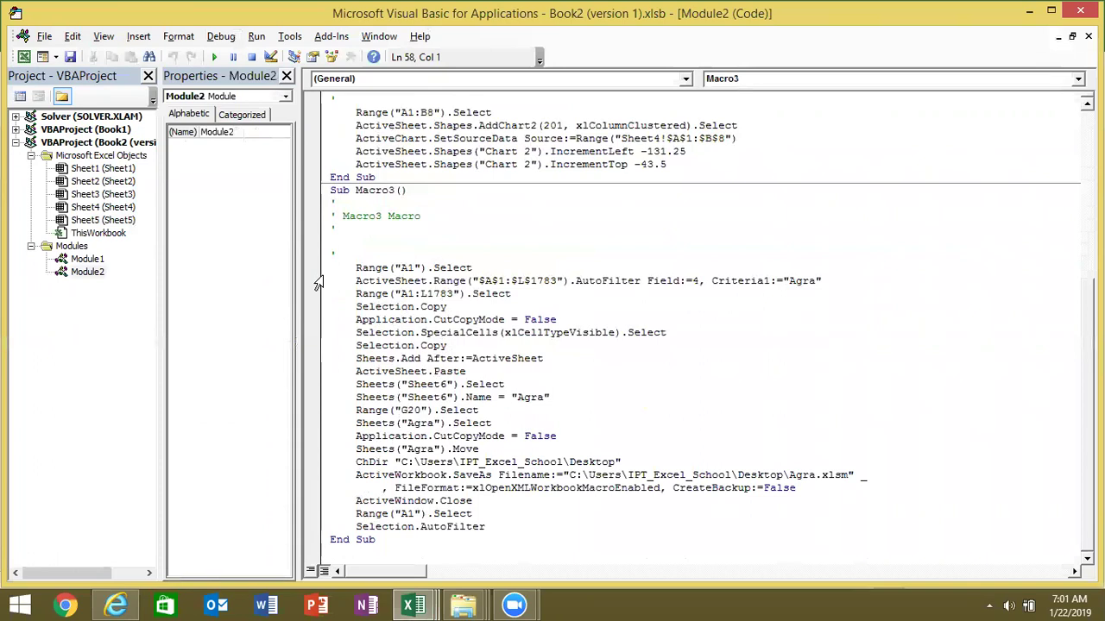
pyautogui.press('Up')
pyautogui.press('Up')
pyautogui.press('Up')
pyautogui.press('Up')
pyautogui.press('Up')
pyautogui.press('Up')
pyautogui.press('Up')
pyautogui.press('Up')
pyautogui.press('Up')
pyautogui.press('Up')
pyautogui.press('Up')
pyautogui.press('Up')
pyautogui.press('Down')
pyautogui.press('Down')
pyautogui.press('Down')
pyautogui.press('Down')
pyautogui.press('Down')
pyautogui.press('Down')
pyautogui.press('Down')
pyautogui.press('Down')
pyautogui.press('Down')
pyautogui.press('Down')
pyautogui.hotkey('alt', 'F11')
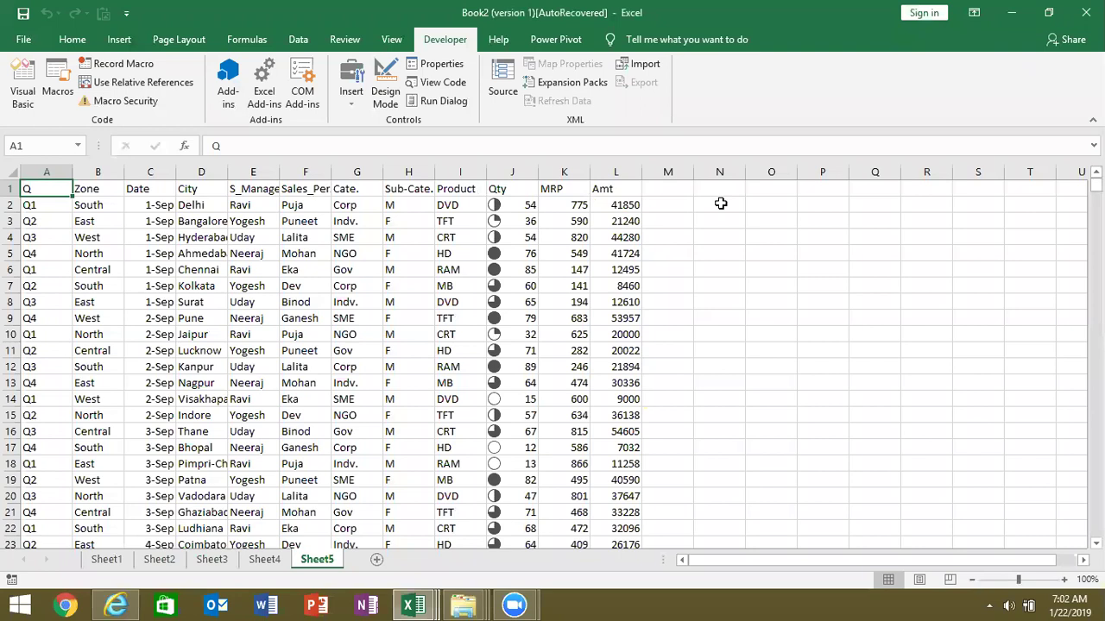
# Step: Draw a form-control button over N2:O4 and assign it Macro3
pyautogui.click(352, 107)
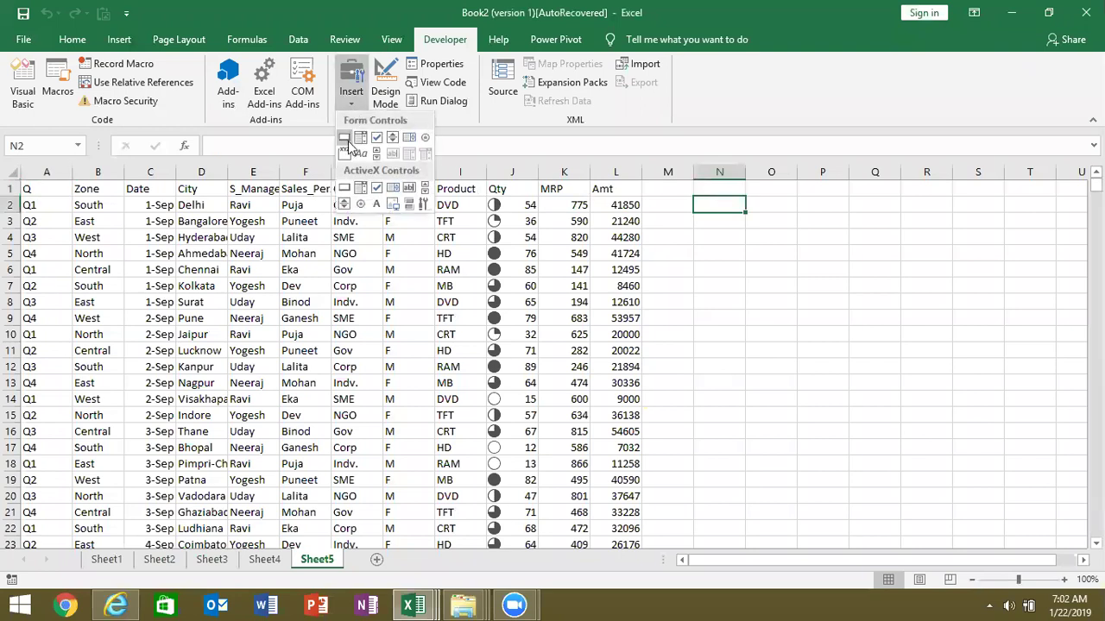
pyautogui.click(350, 145)
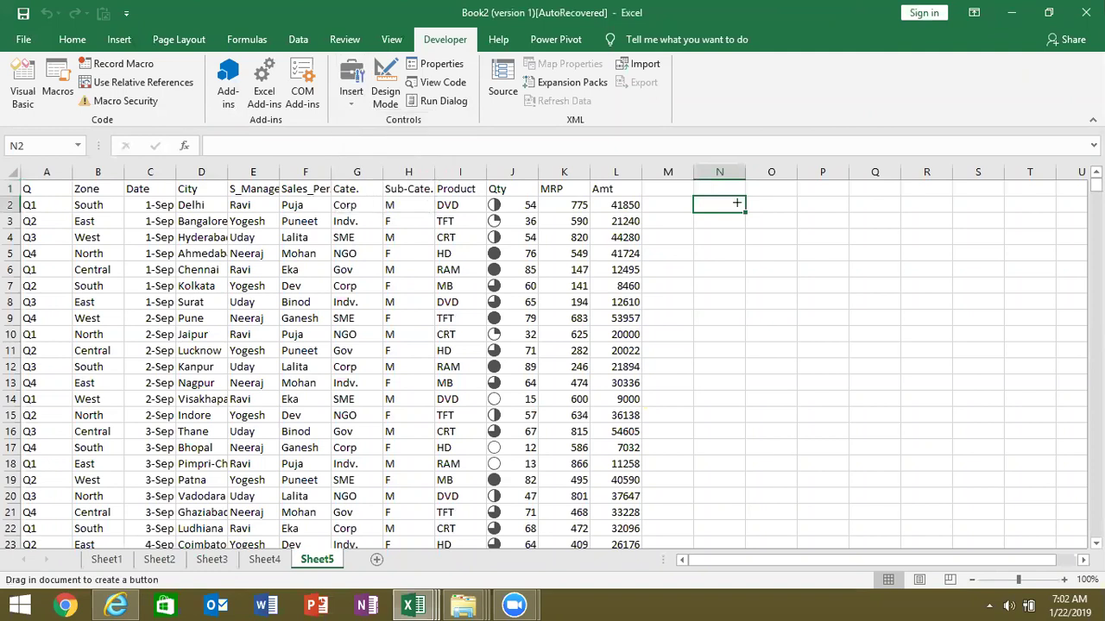
pyautogui.moveTo(731, 202); pyautogui.dragTo(853, 243)
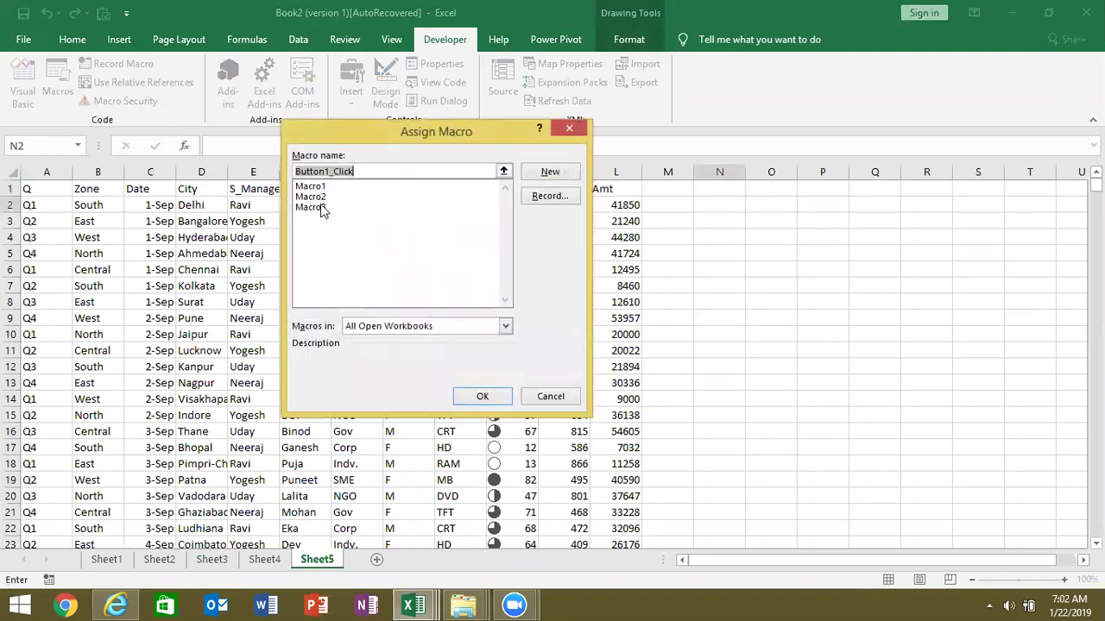
pyautogui.click(321, 207)
pyautogui.click(482, 399)
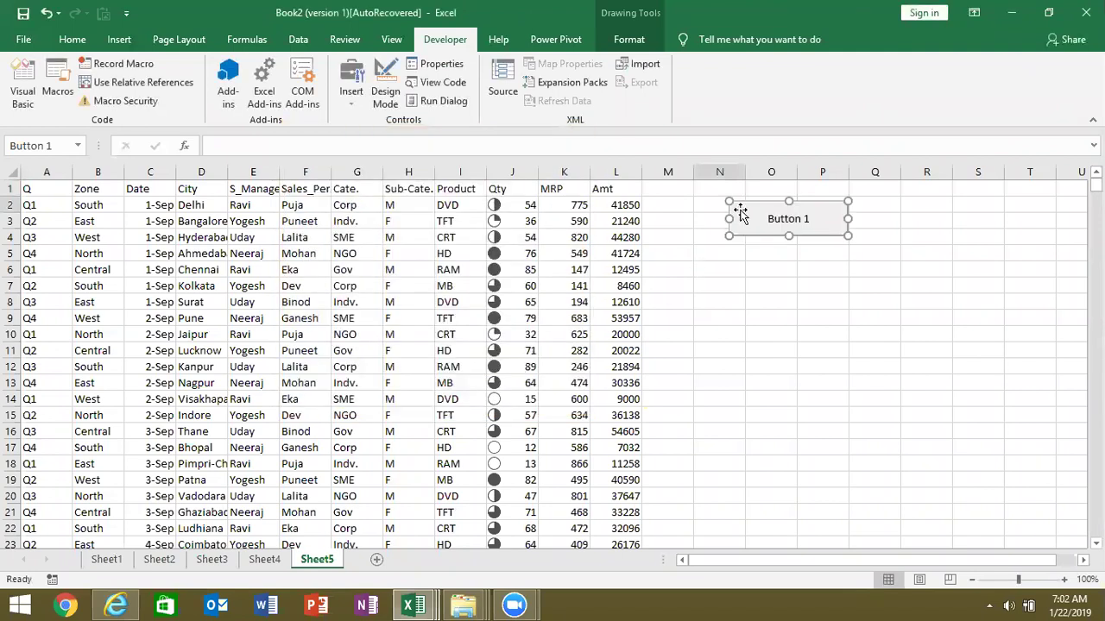
# Step: Replace the button's Button 1 caption with Run
pyautogui.click(786, 221)
pyautogui.press('Delete')
pyautogui.press('Delete')
pyautogui.press('Delete')
pyautogui.press('Delete')
pyautogui.press('Delete')
pyautogui.press('Delete')
pyautogui.write('Run')
pyautogui.click(778, 254)
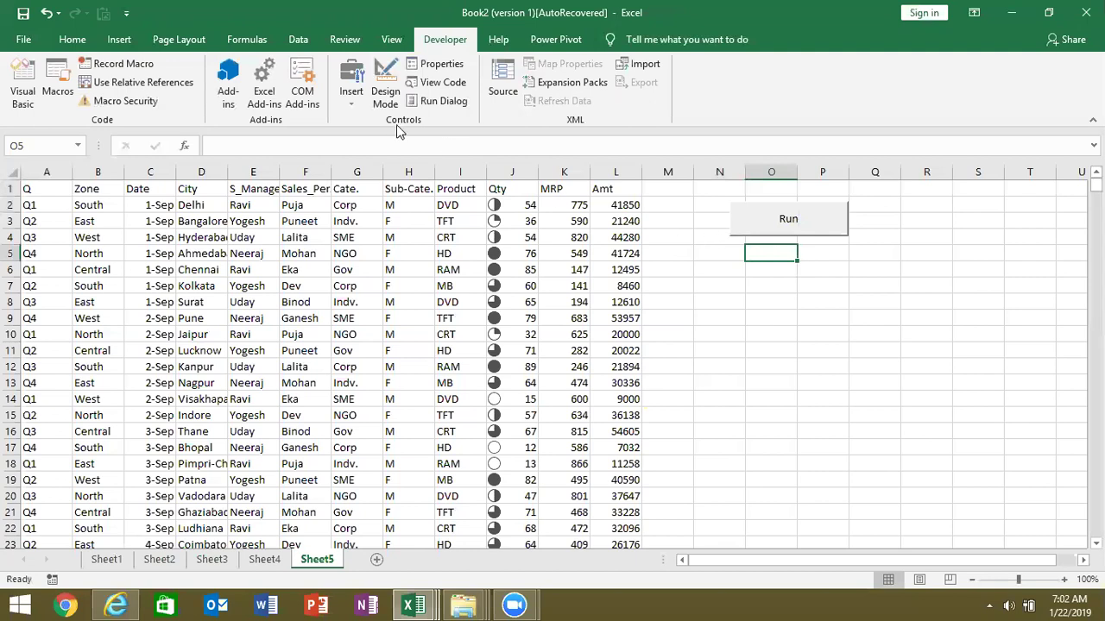
pyautogui.click(348, 98)
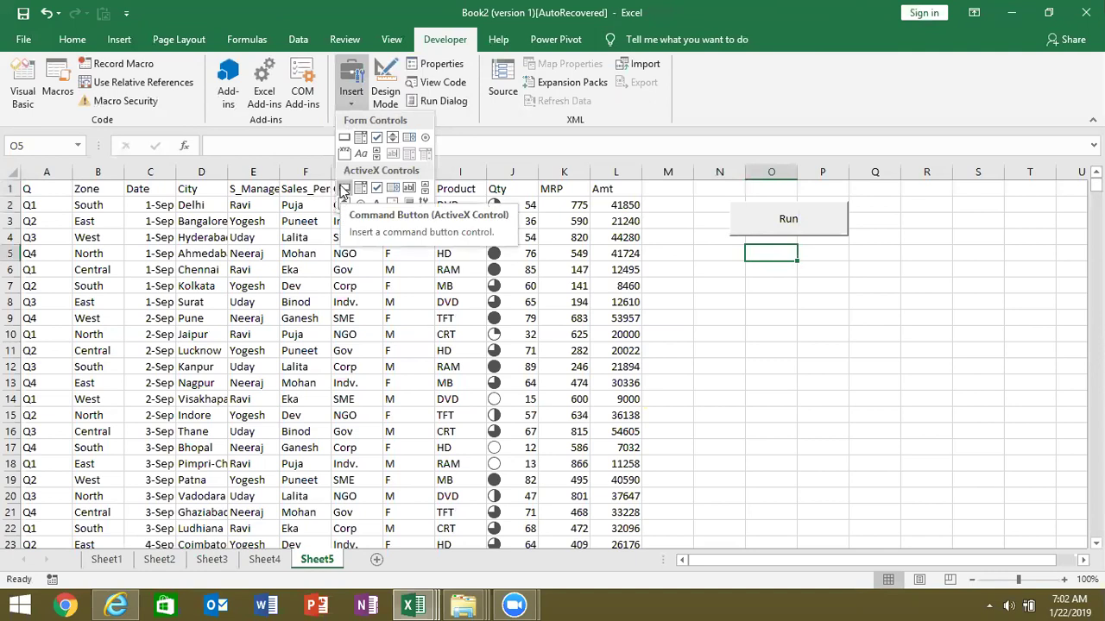
# Step: Draw a rectangle shape below the Run button near O6
pyautogui.click(725, 283)
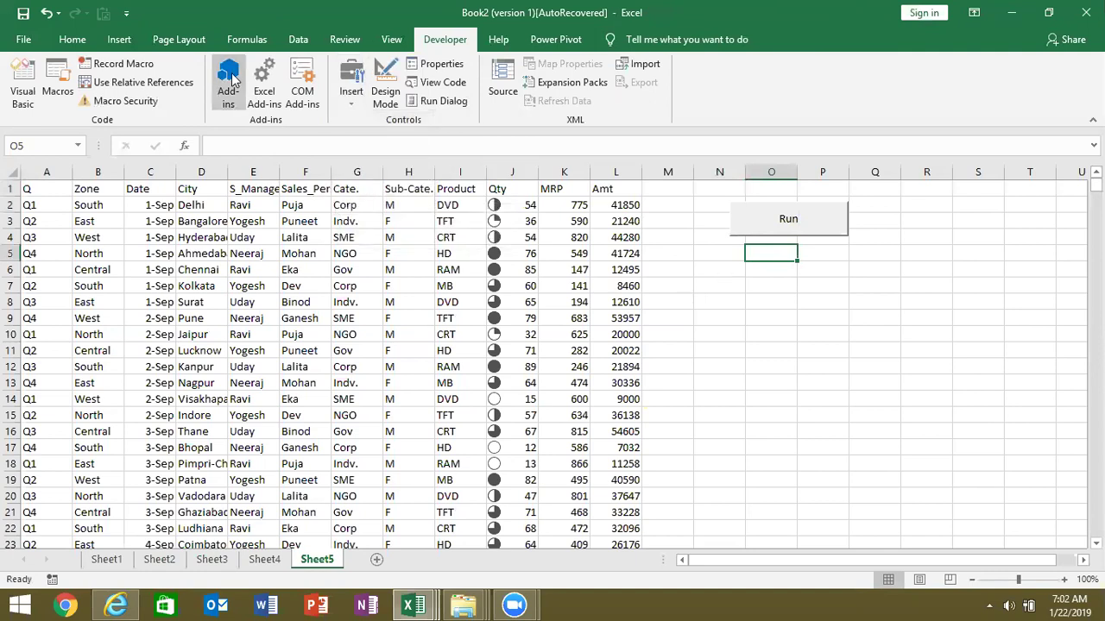
pyautogui.click(245, 40)
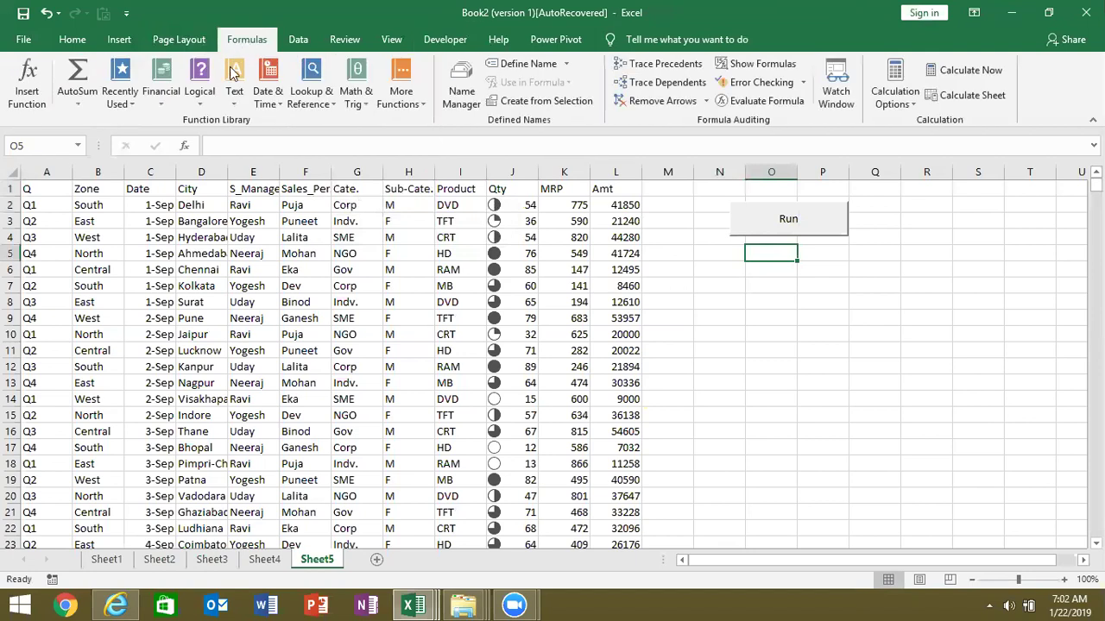
pyautogui.click(114, 38)
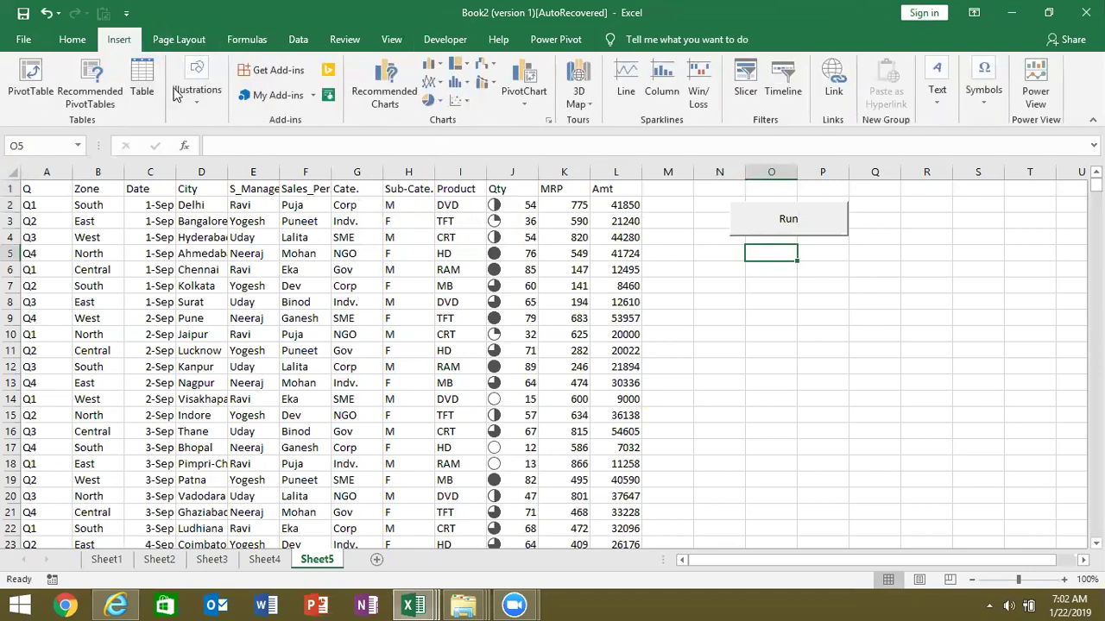
pyautogui.click(193, 104)
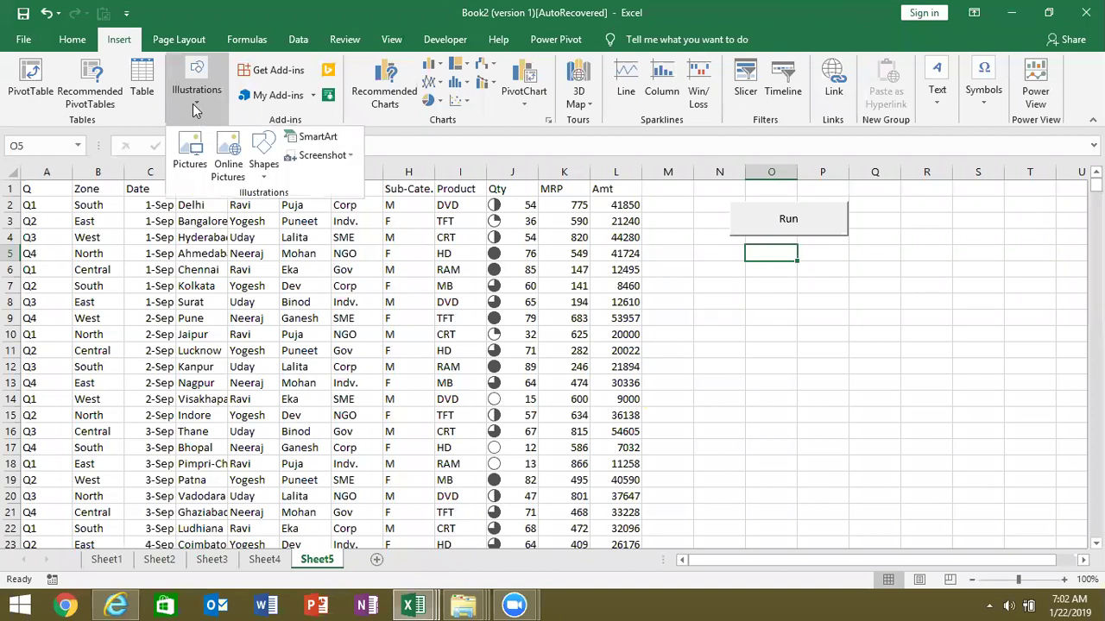
pyautogui.click(263, 158)
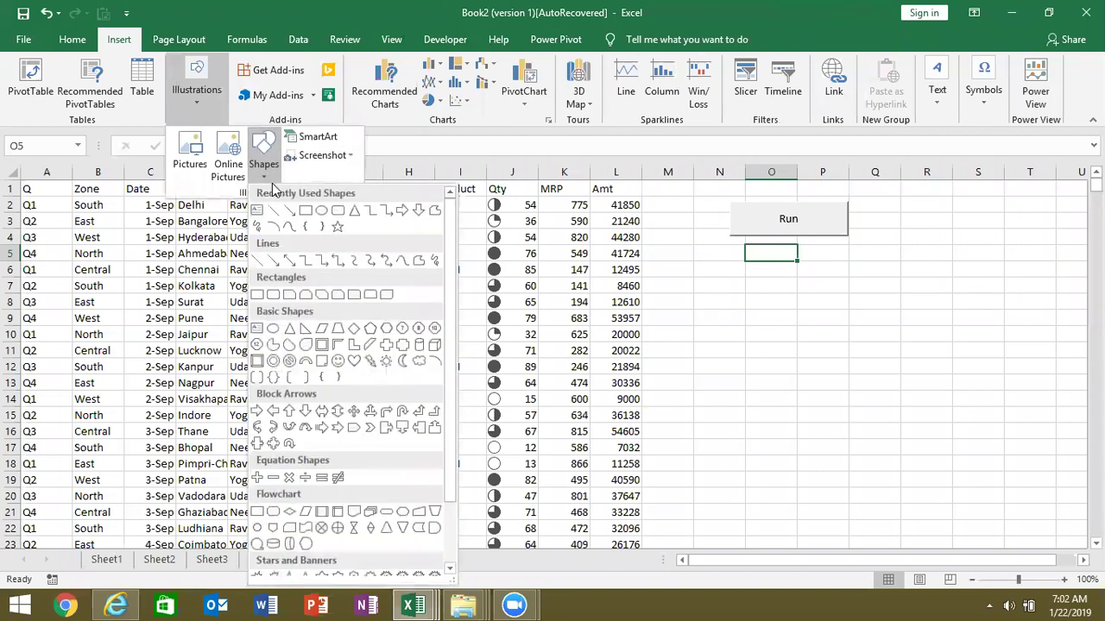
pyautogui.click(337, 211)
pyautogui.moveTo(751, 266)
pyautogui.mouseDown()
pyautogui.moveTo(797, 294)
pyautogui.moveTo(876, 299)
pyautogui.mouseUp()
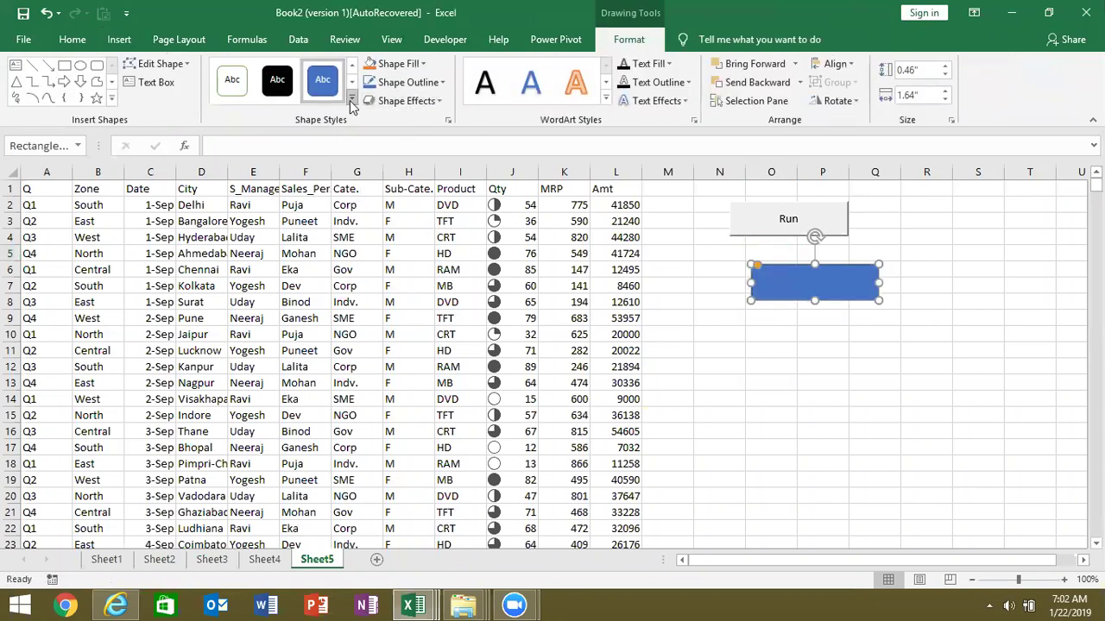
# Step: Apply an orange shape style, label the rectangle Run, and shrink it
pyautogui.click(351, 101)
pyautogui.click(324, 162)
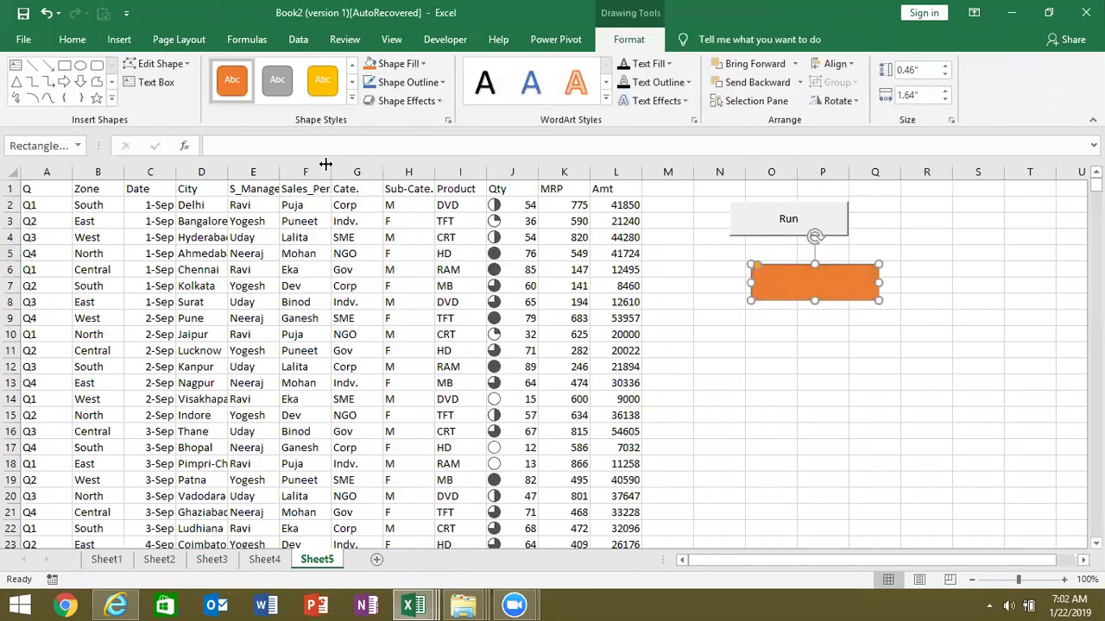
pyautogui.write('Run')
pyautogui.moveTo(837, 286); pyautogui.dragTo(790, 281)
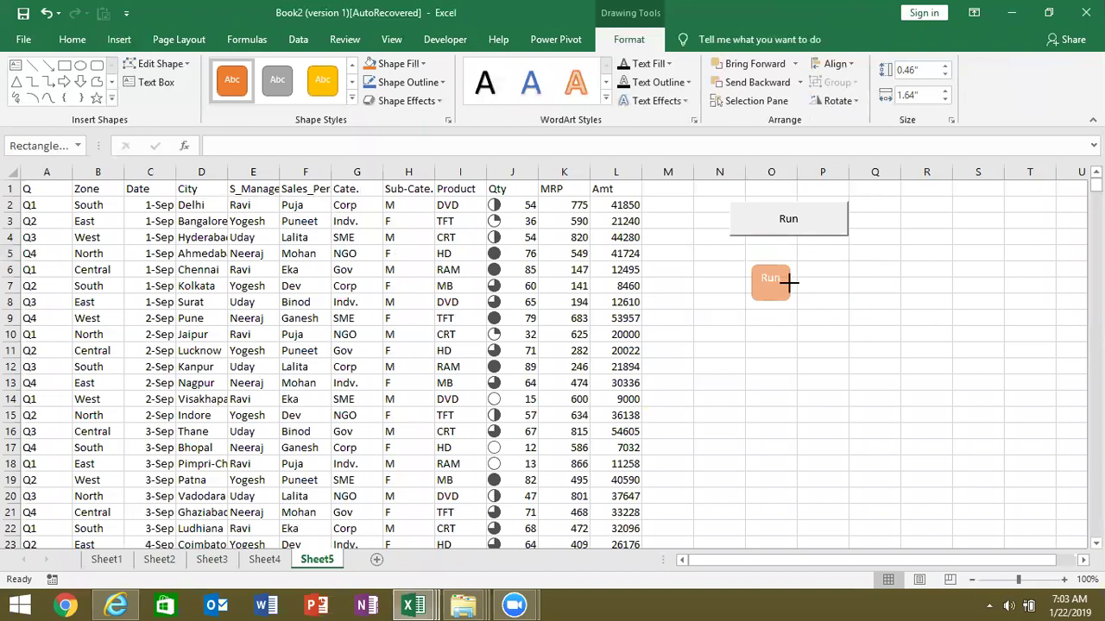
pyautogui.moveTo(771, 304); pyautogui.dragTo(771, 288)
# Step: Select the orange Run shape and raise its top edge slightly
pyautogui.click(781, 314)
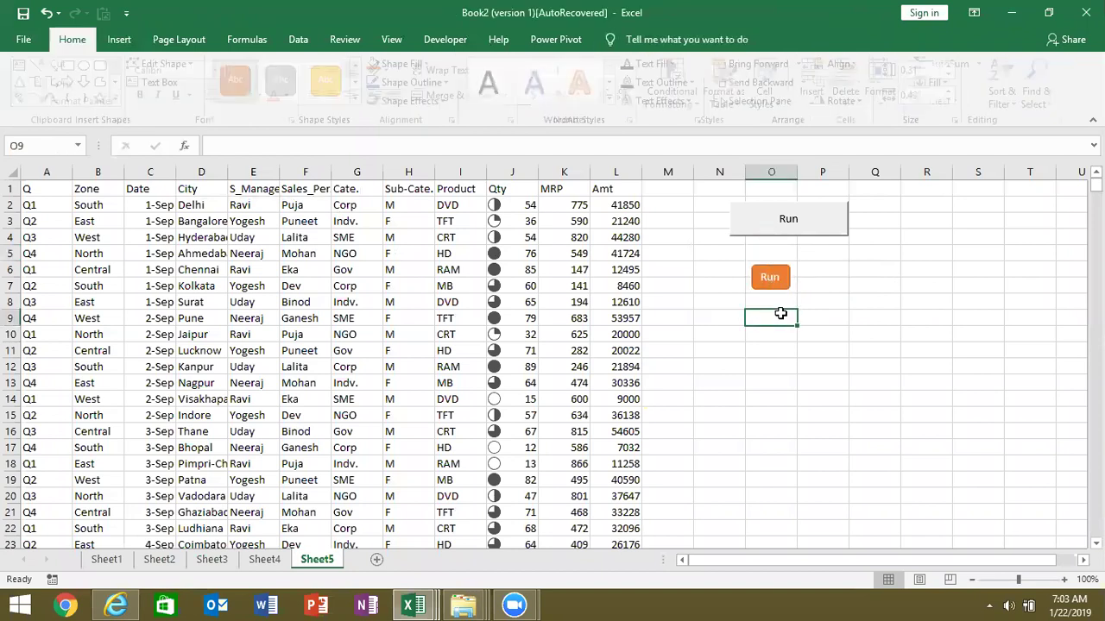
pyautogui.rightClick(768, 287)
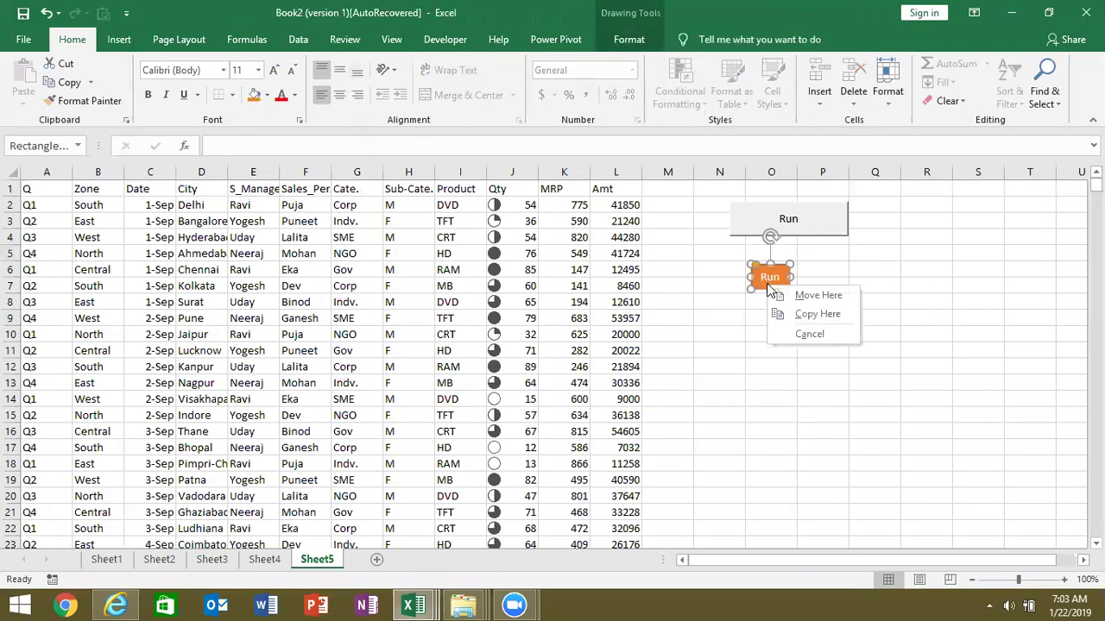
pyautogui.press('Escape')
pyautogui.rightClick(769, 285)
pyautogui.press('Escape')
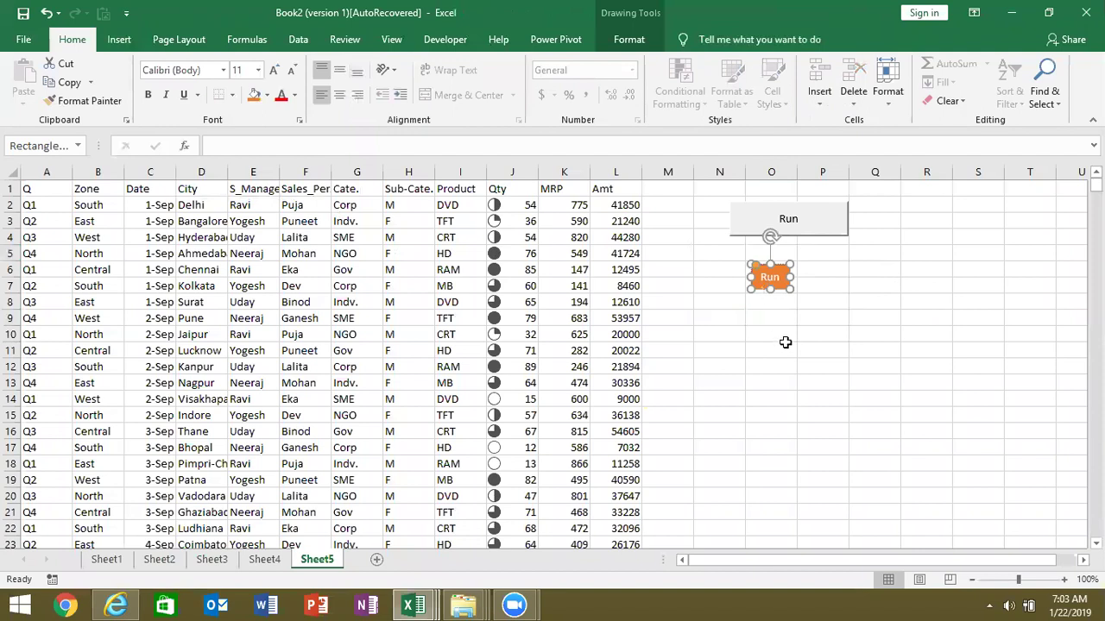
pyautogui.click(782, 345)
pyautogui.keyDown('ctrl'); pyautogui.click(770, 277); pyautogui.keyUp('ctrl')
pyautogui.moveTo(770, 262); pyautogui.dragTo(770, 260)
# Step: Assign Macro2 to the orange Run shape
pyautogui.rightClick(784, 287)
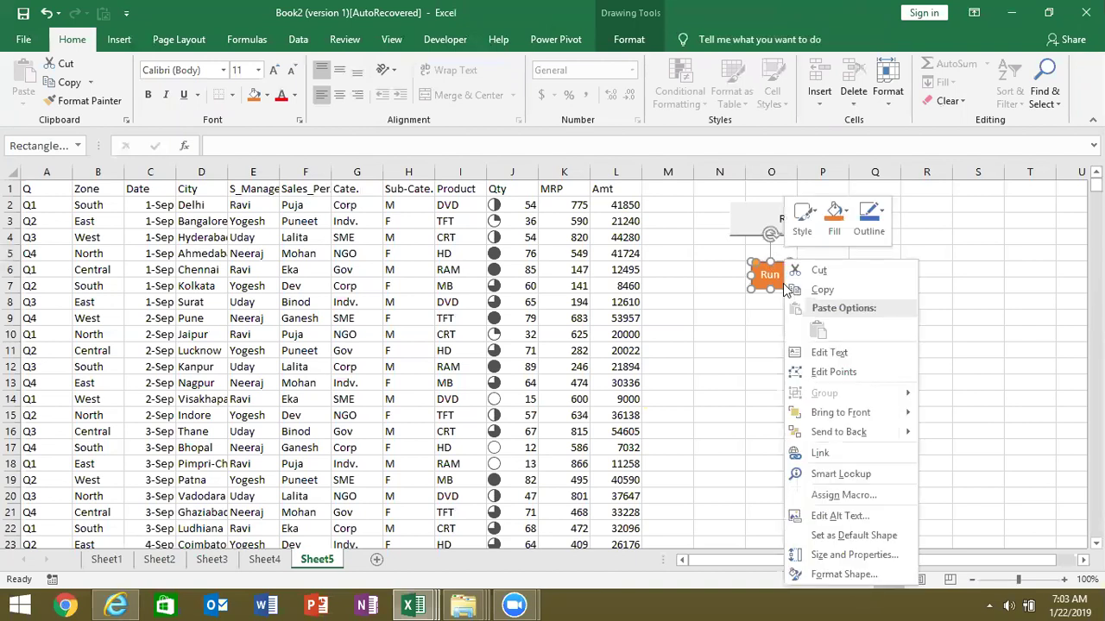
pyautogui.click(867, 495)
pyautogui.click(761, 367)
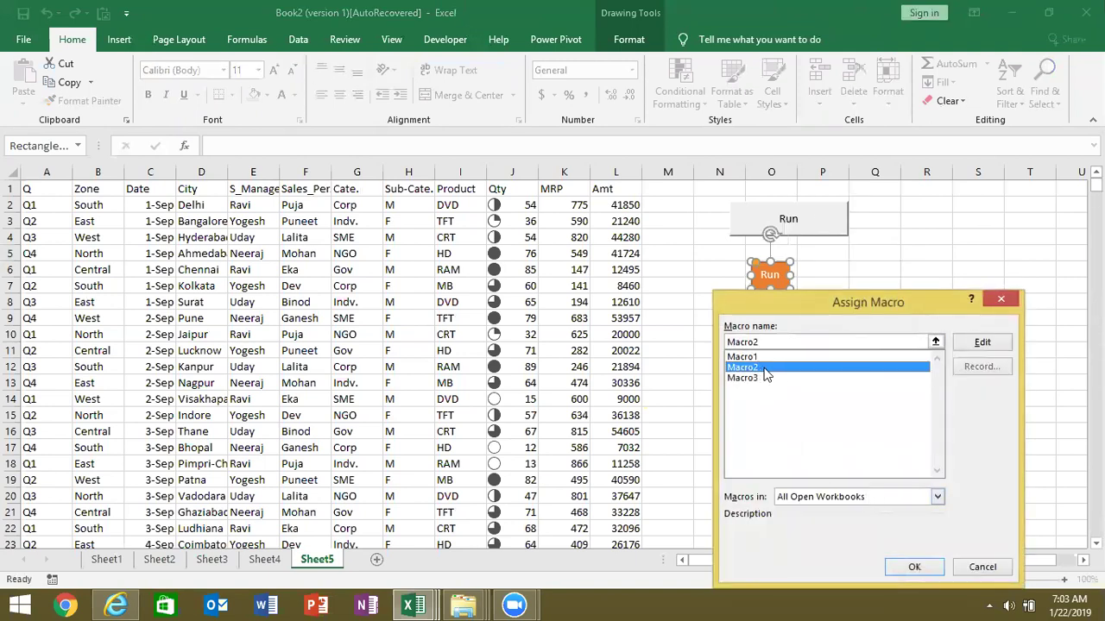
pyautogui.click(934, 567)
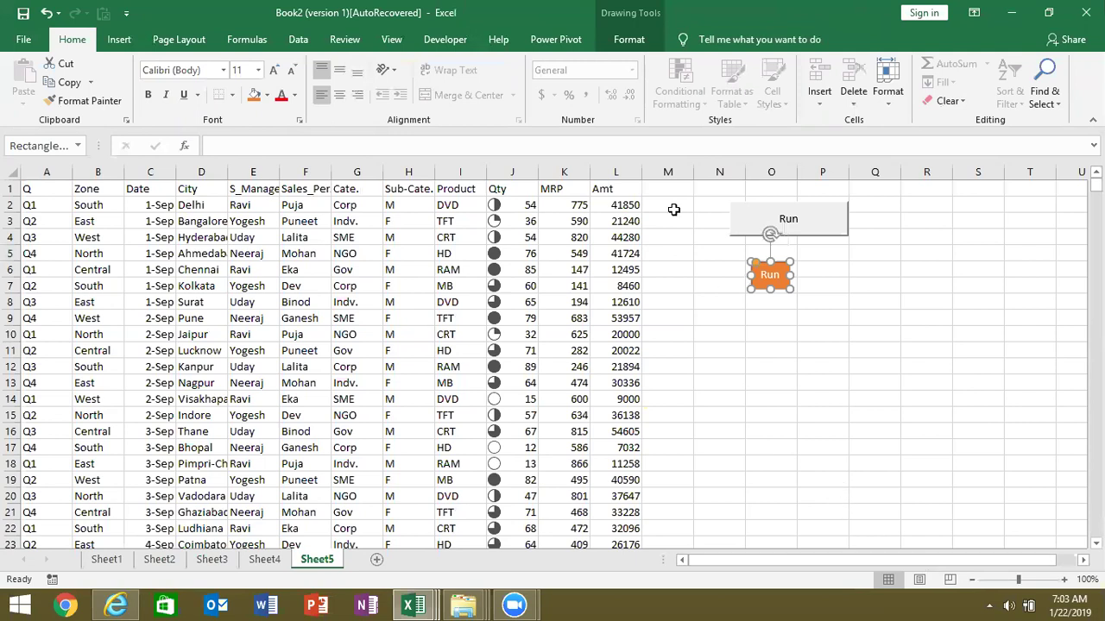
pyautogui.click(446, 48)
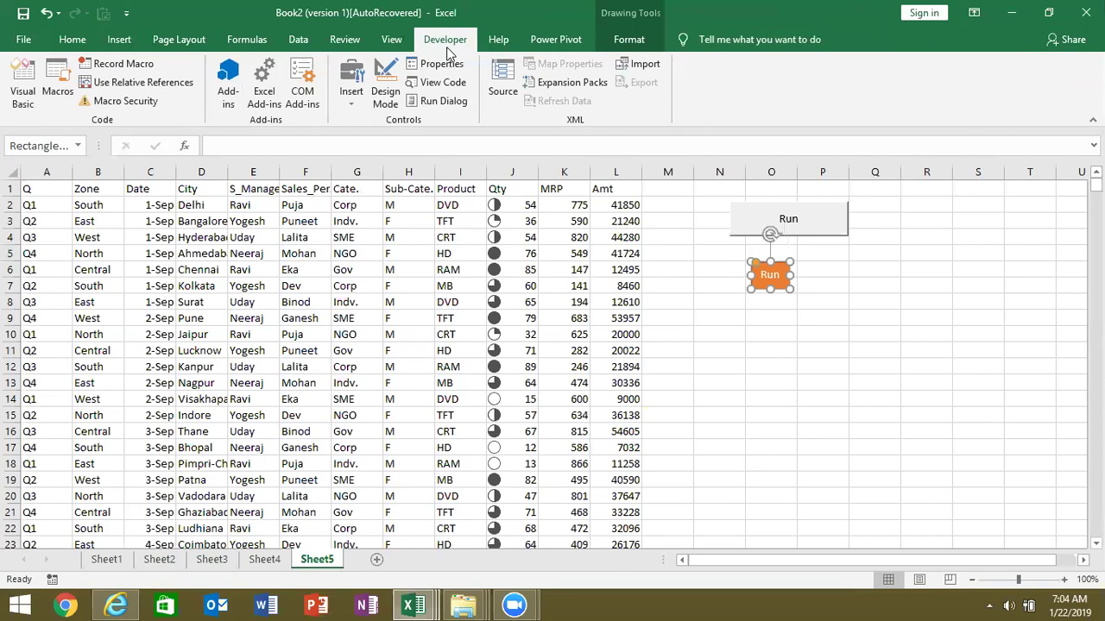
pyautogui.click(134, 221)
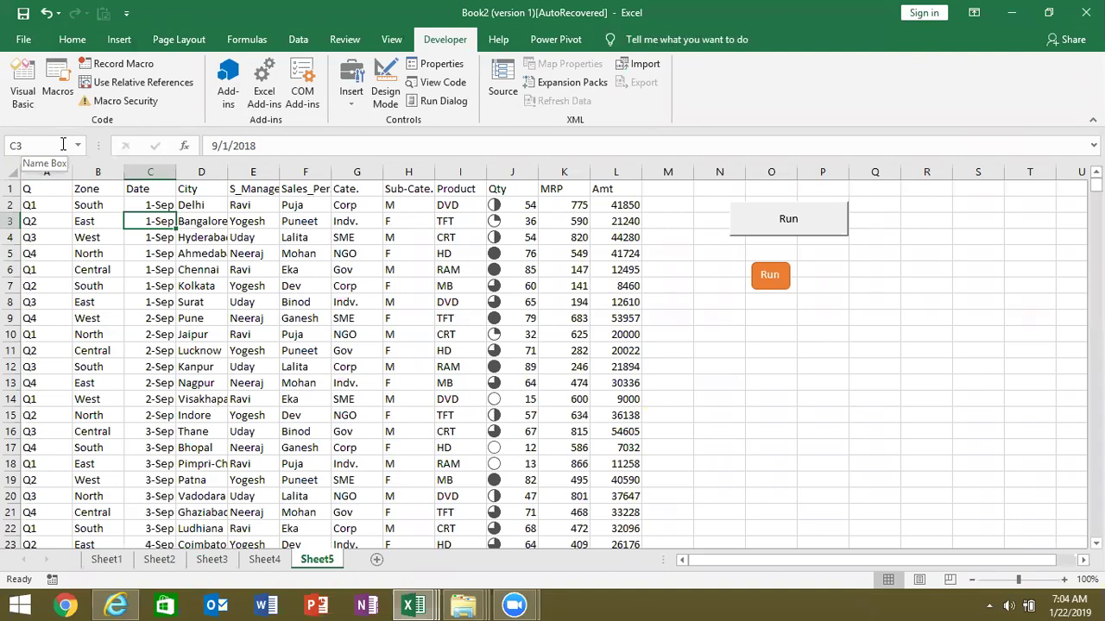
pyautogui.click(60, 43)
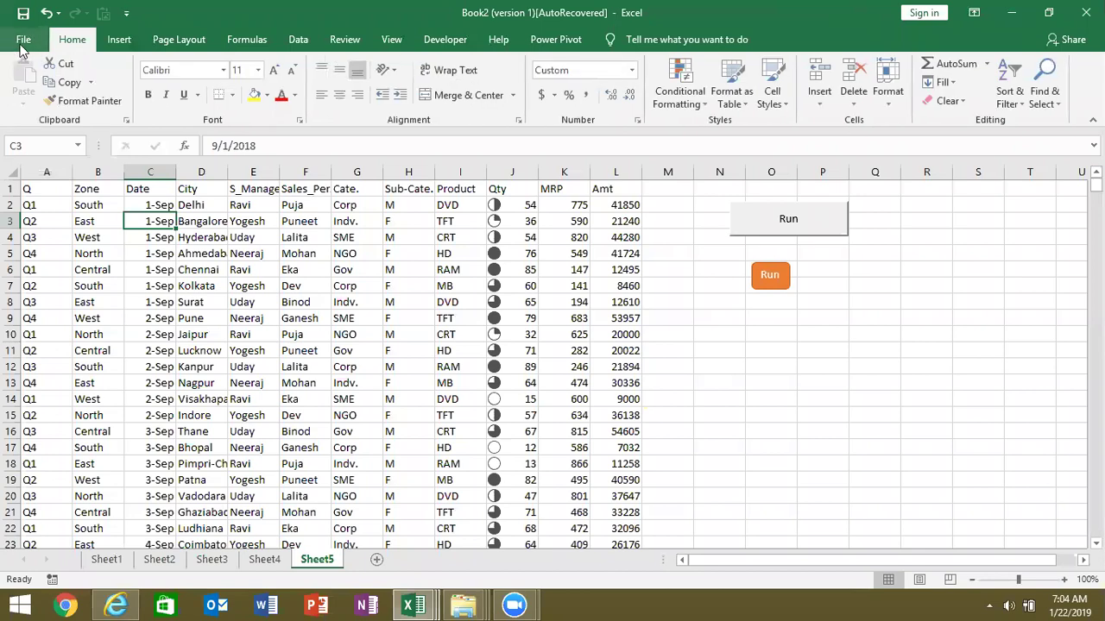
pyautogui.click(23, 39)
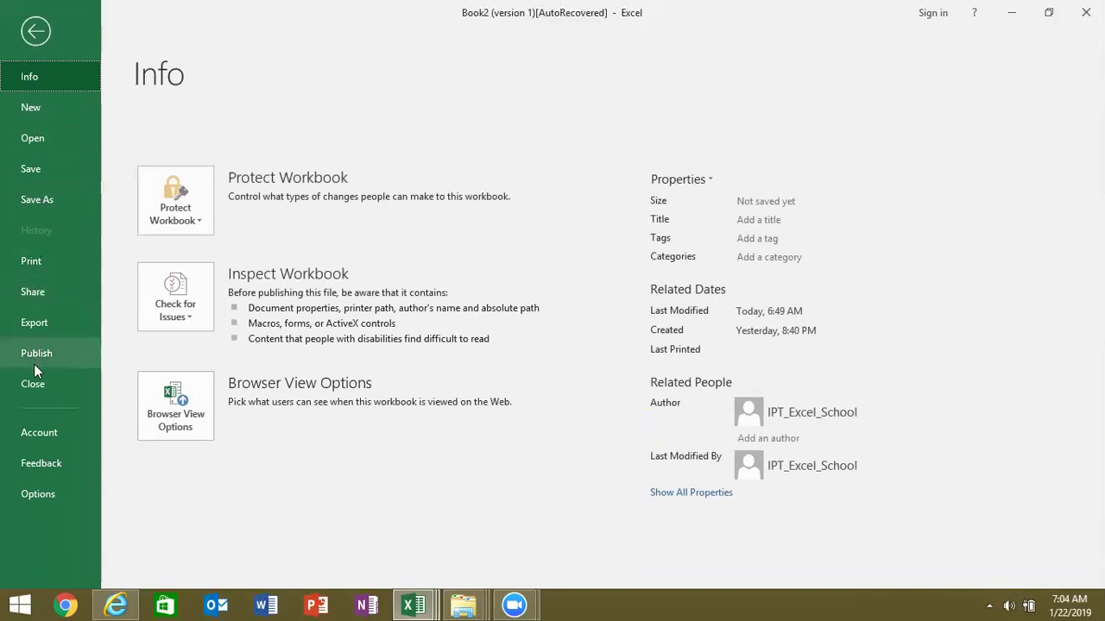
pyautogui.click(35, 32)
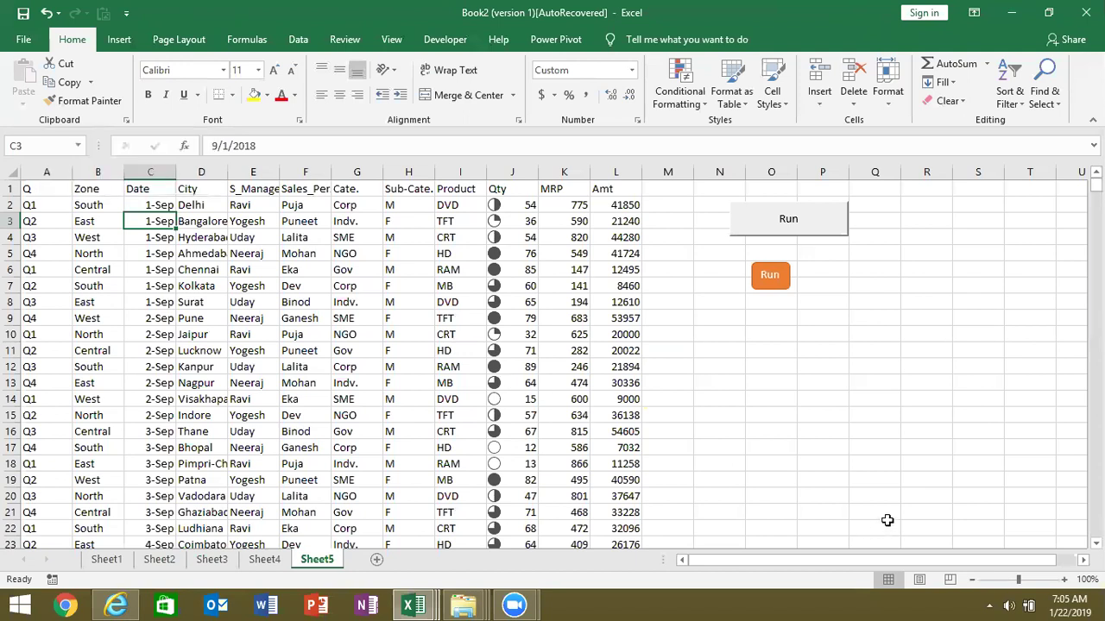
# Step: Select K13's MRP value 474 and the empty cell O10 in the current workbook
pyautogui.click(824, 499)
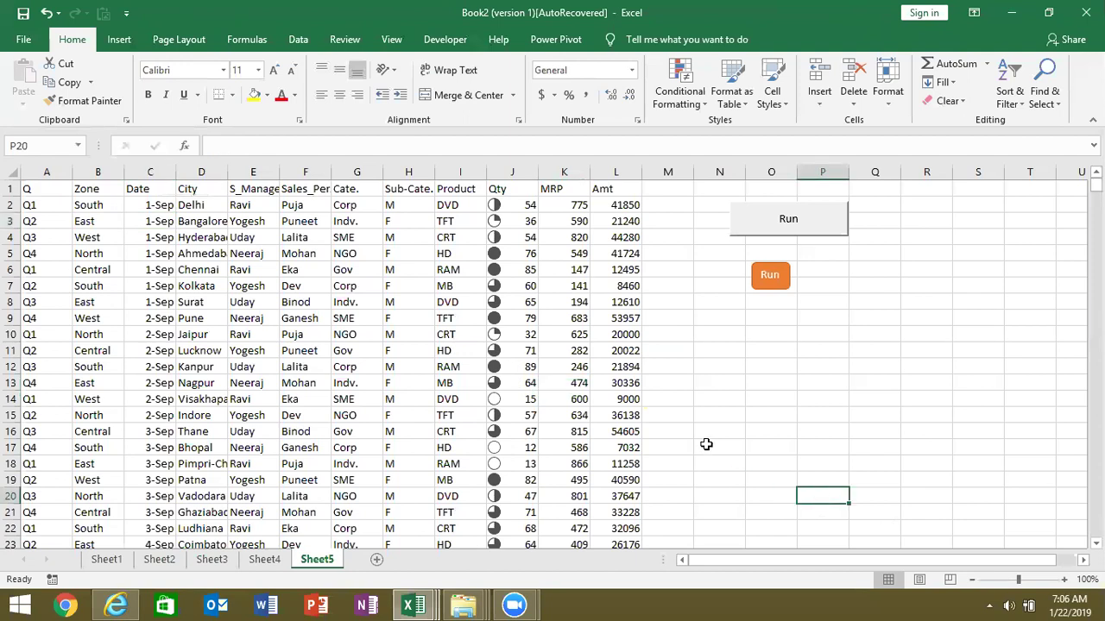
pyautogui.click(573, 386)
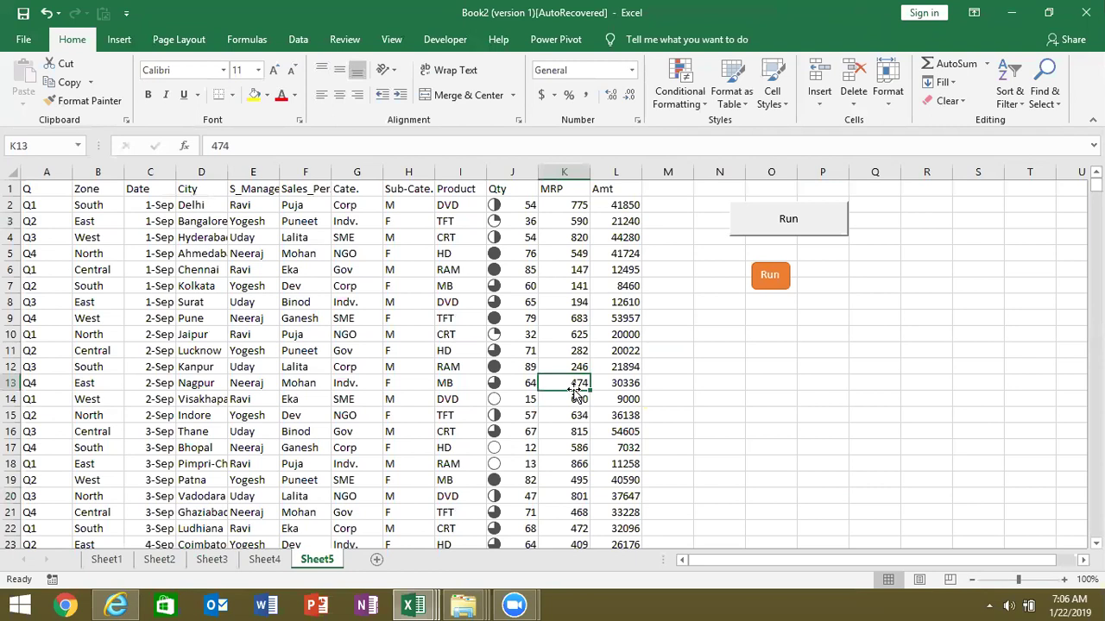
pyautogui.click(751, 338)
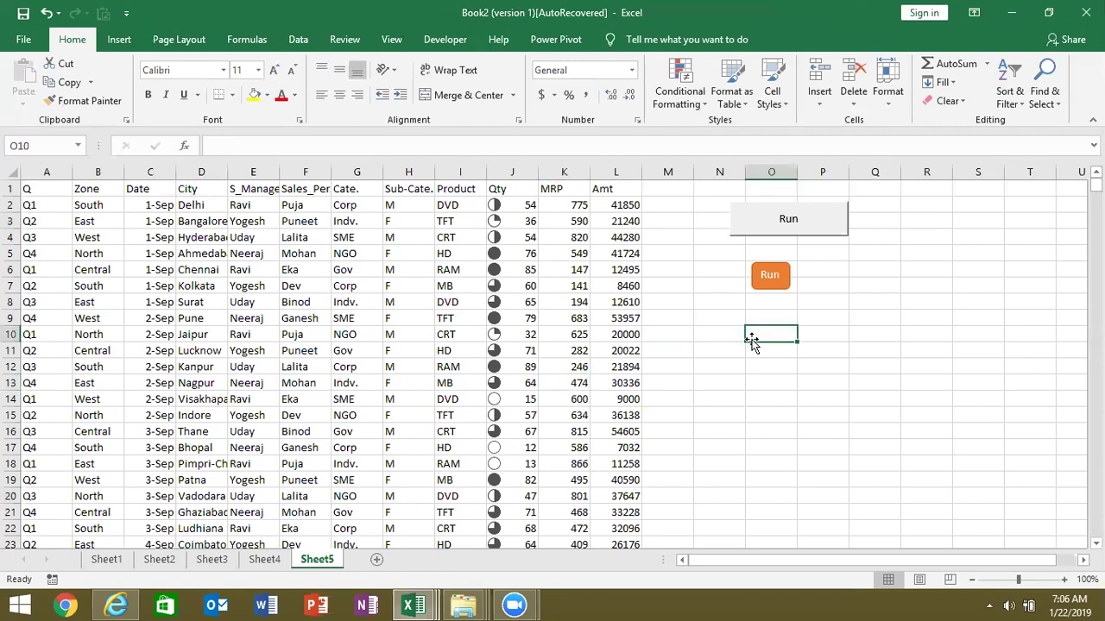
pyautogui.click(24, 43)
pyautogui.click(25, 42)
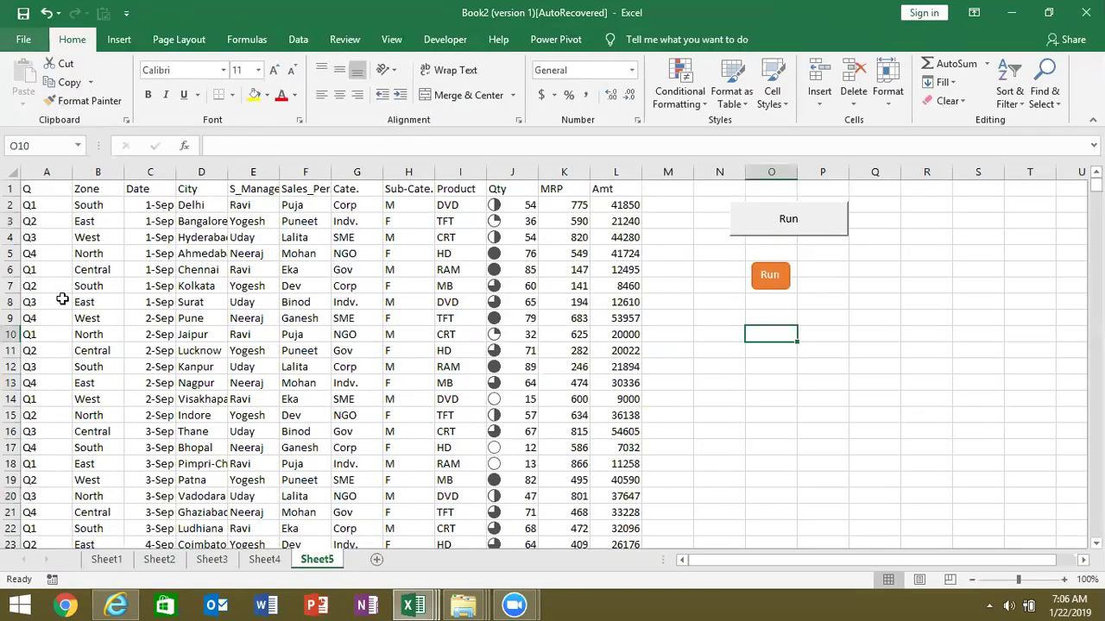
# Step: Launch Chrome, go to Gmail and open the BD Template email
pyautogui.click(65, 604)
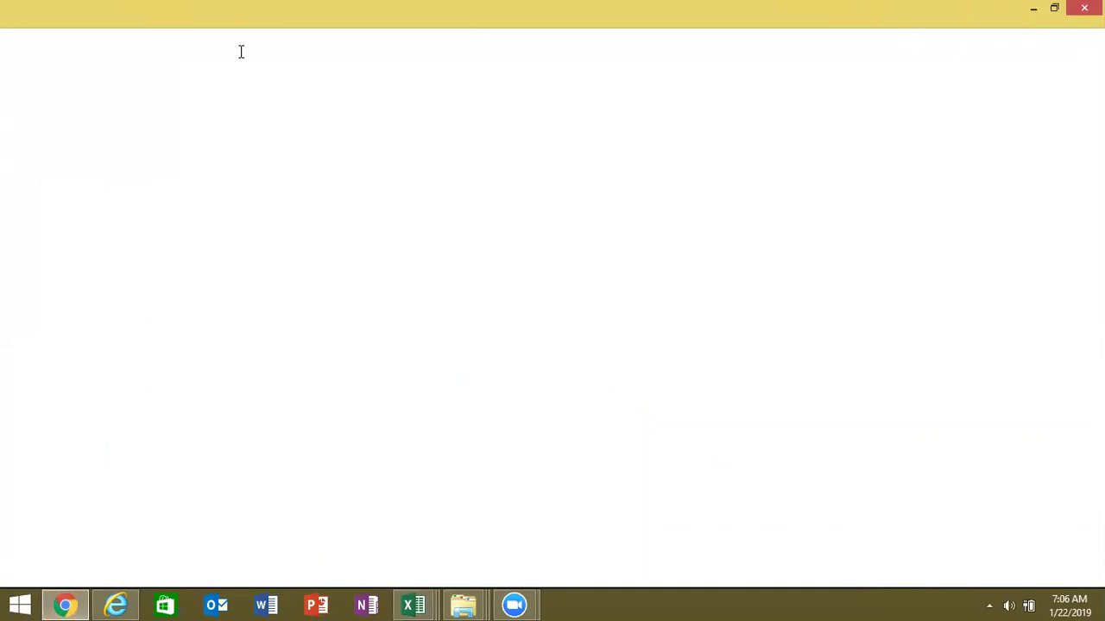
pyautogui.write('gm')
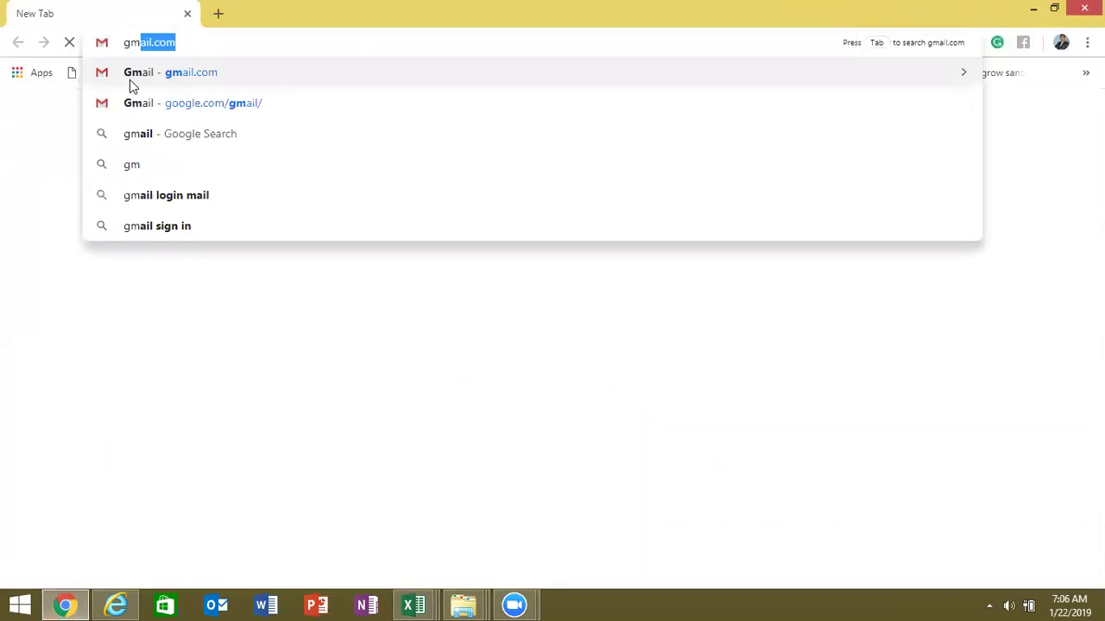
pyautogui.press('Return')
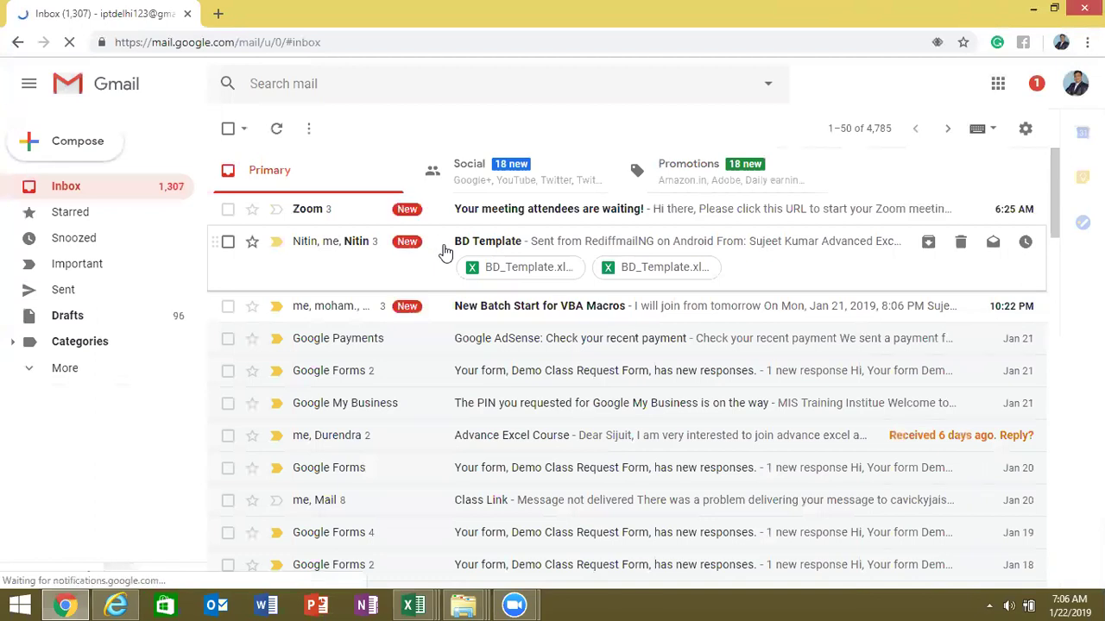
pyautogui.click(444, 251)
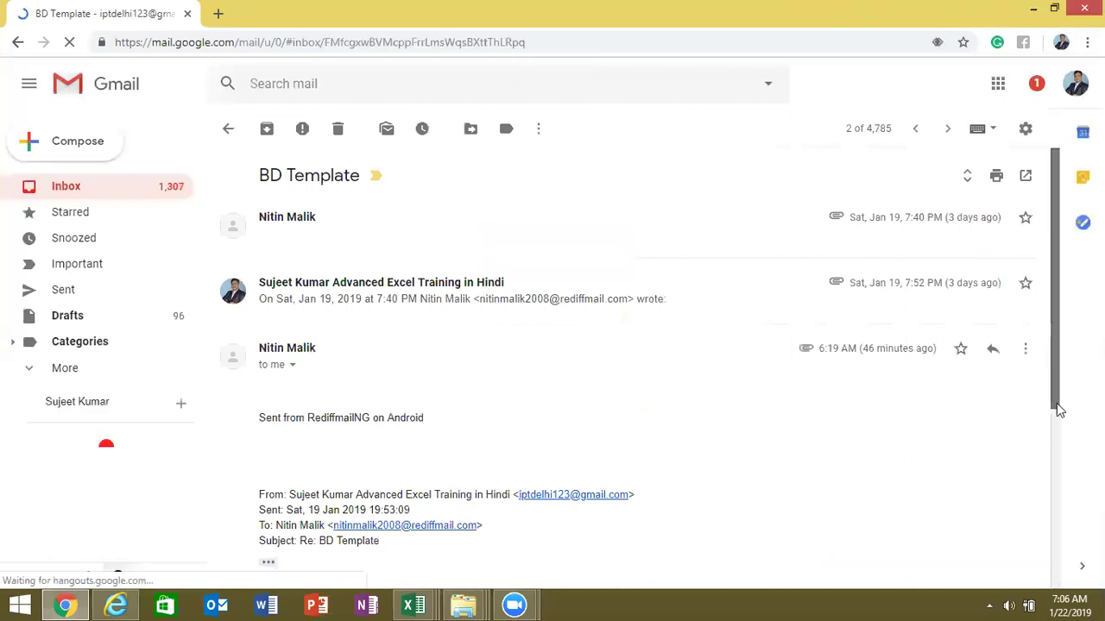
# Step: Download the BD_Template.xlsm attachment and open the downloaded file
pyautogui.scroll(-2, 1060, 411)
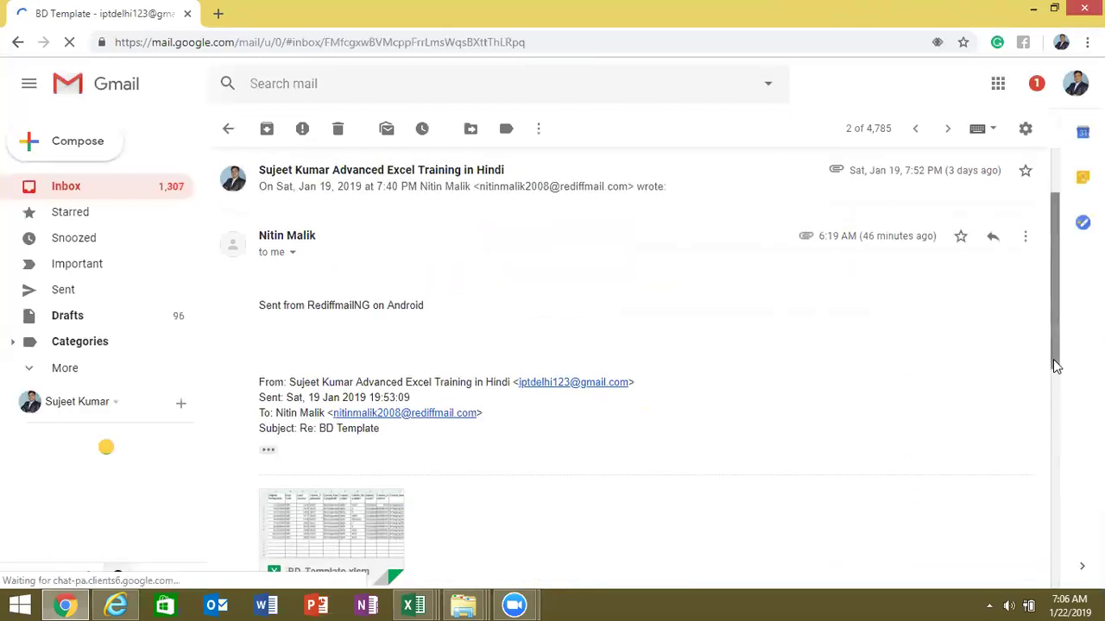
pyautogui.scroll(-2, 1052, 421)
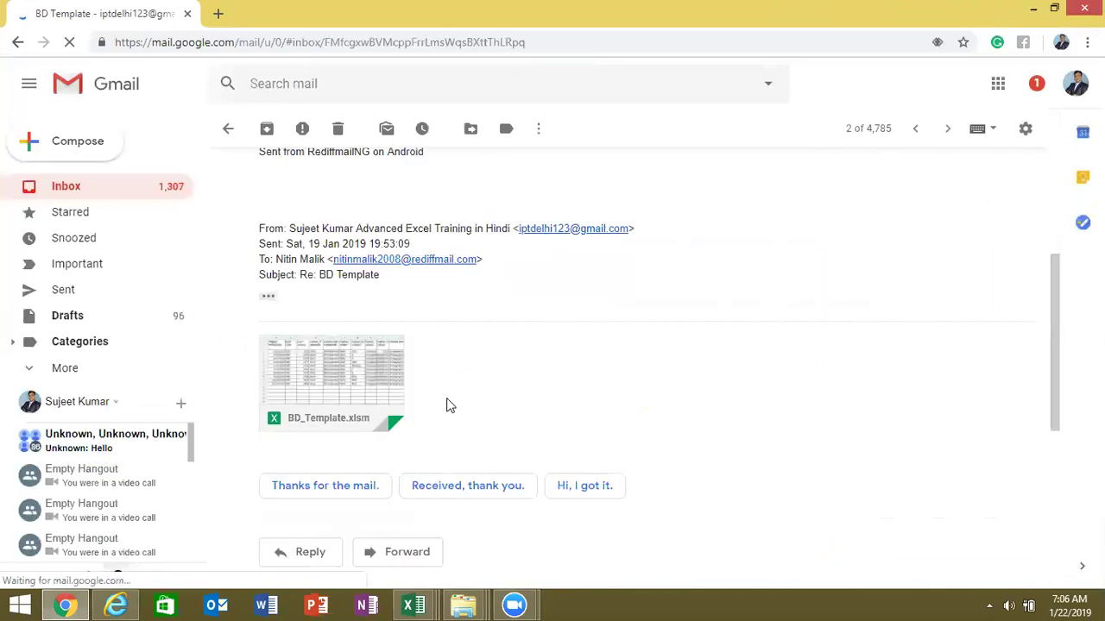
pyautogui.moveTo(331, 384)
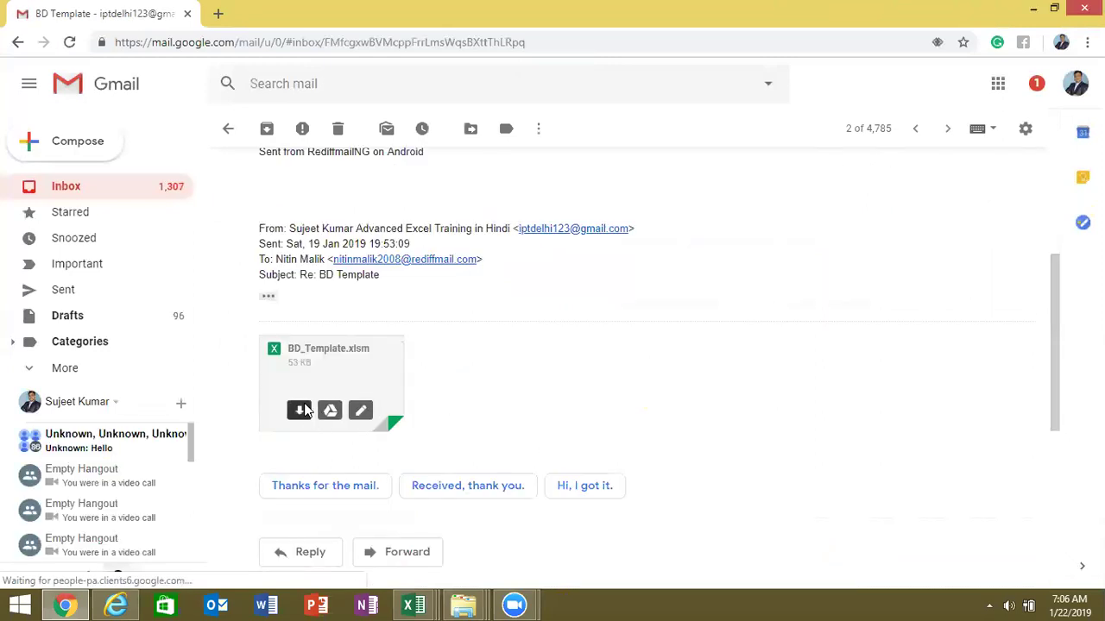
pyautogui.click(300, 411)
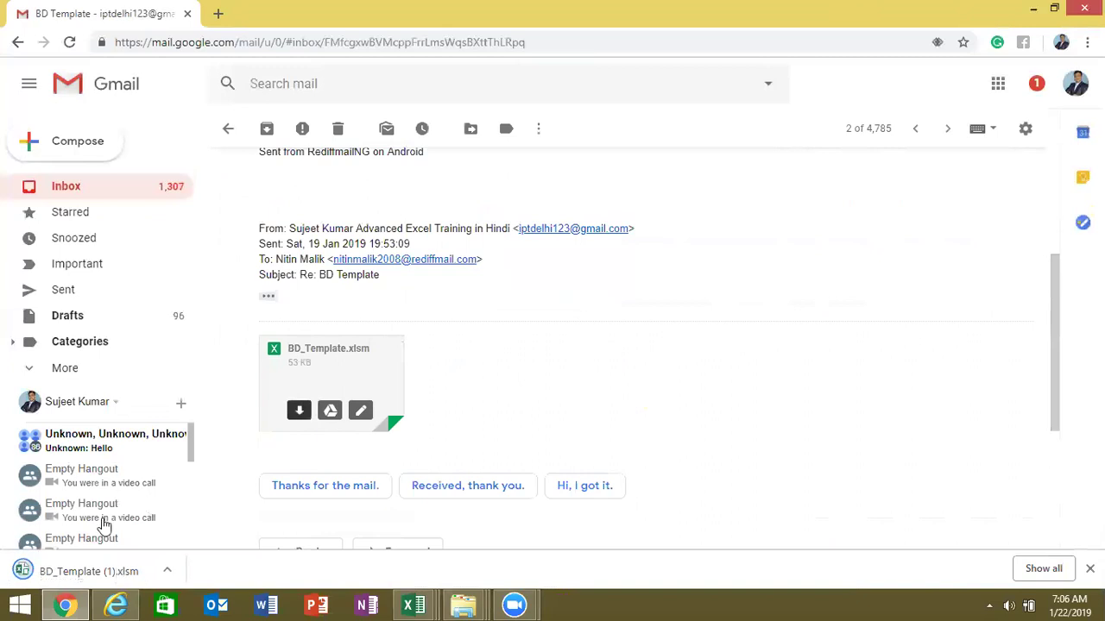
pyautogui.click(87, 570)
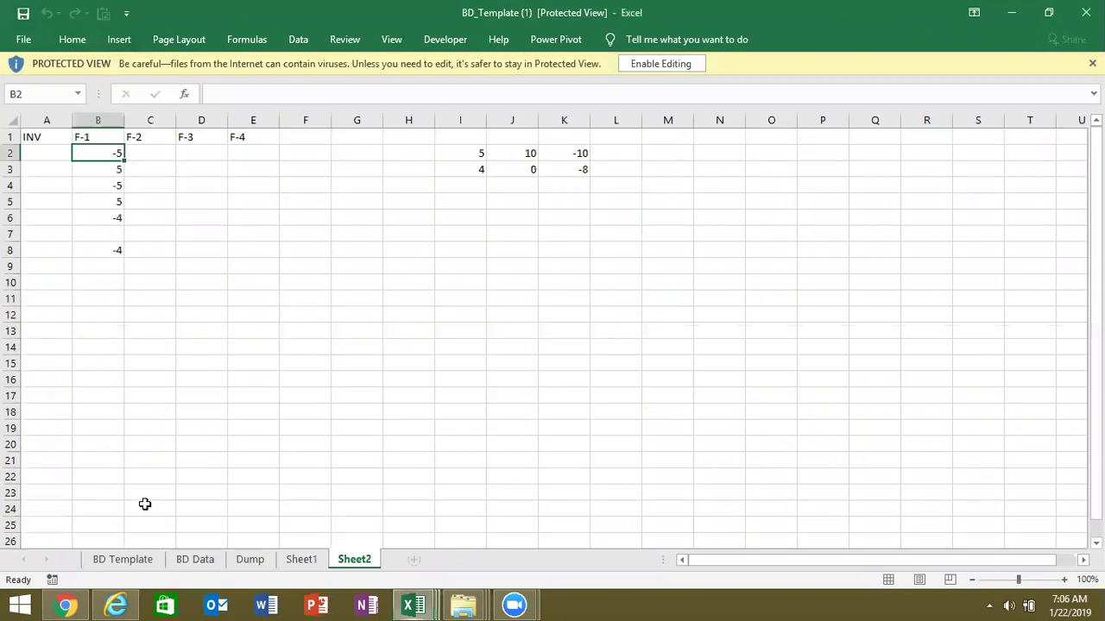
# Step: Enable editing, switch to the BD Data sheet, and select S2 to show its IF/AND formula
pyautogui.click(659, 65)
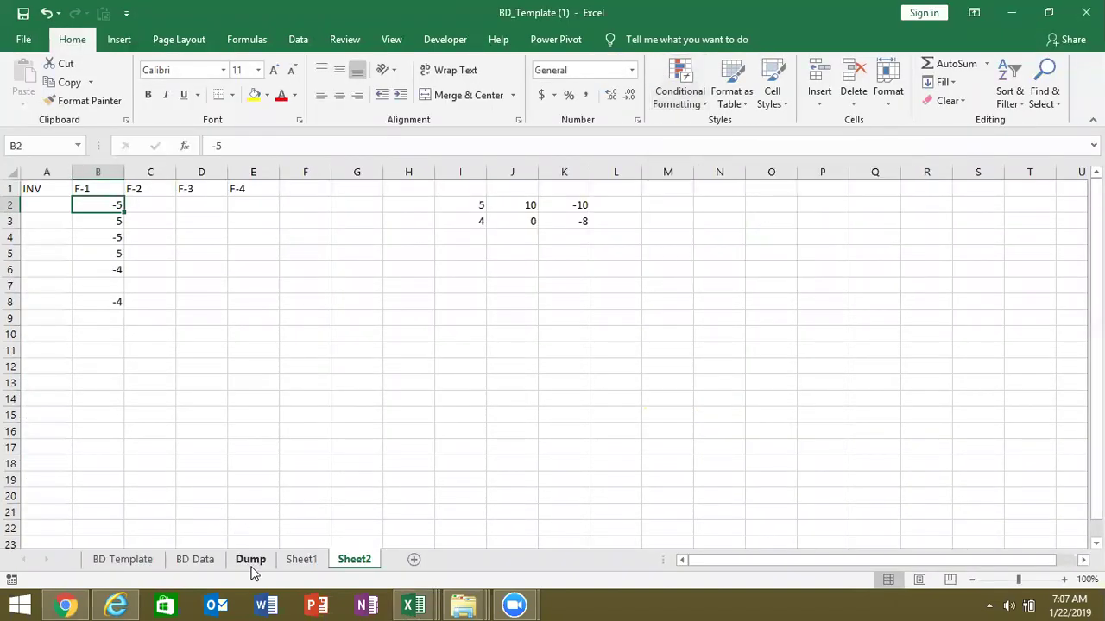
pyautogui.click(193, 561)
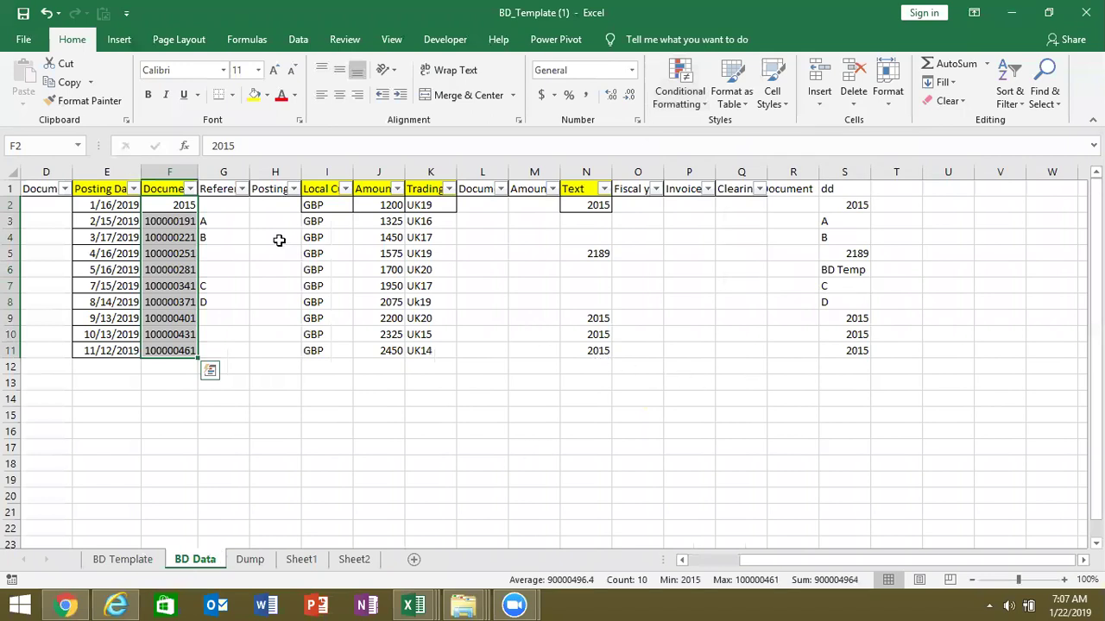
pyautogui.click(833, 206)
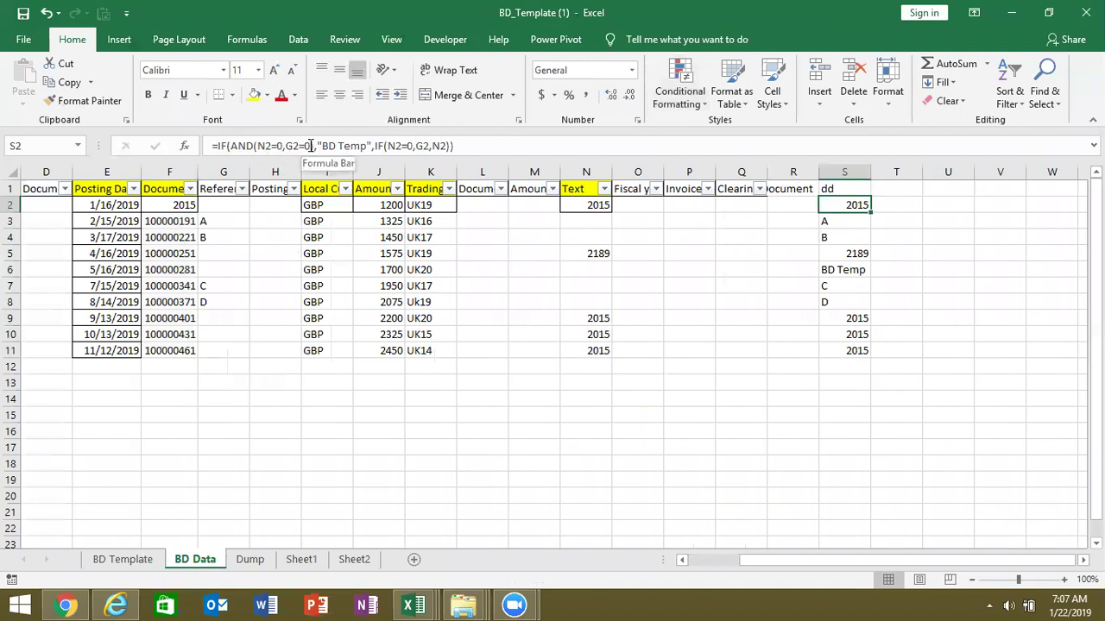
# Step: Add N2="" as a third AND test in S2's formula and fill it down to S11
pyautogui.click(309, 146)
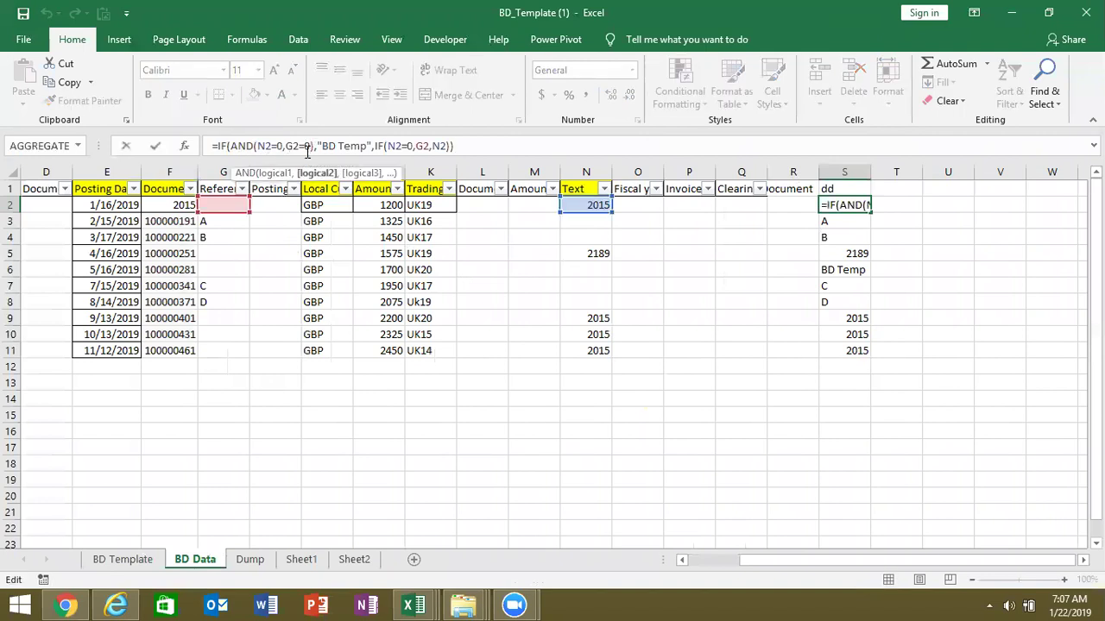
pyautogui.write(',')
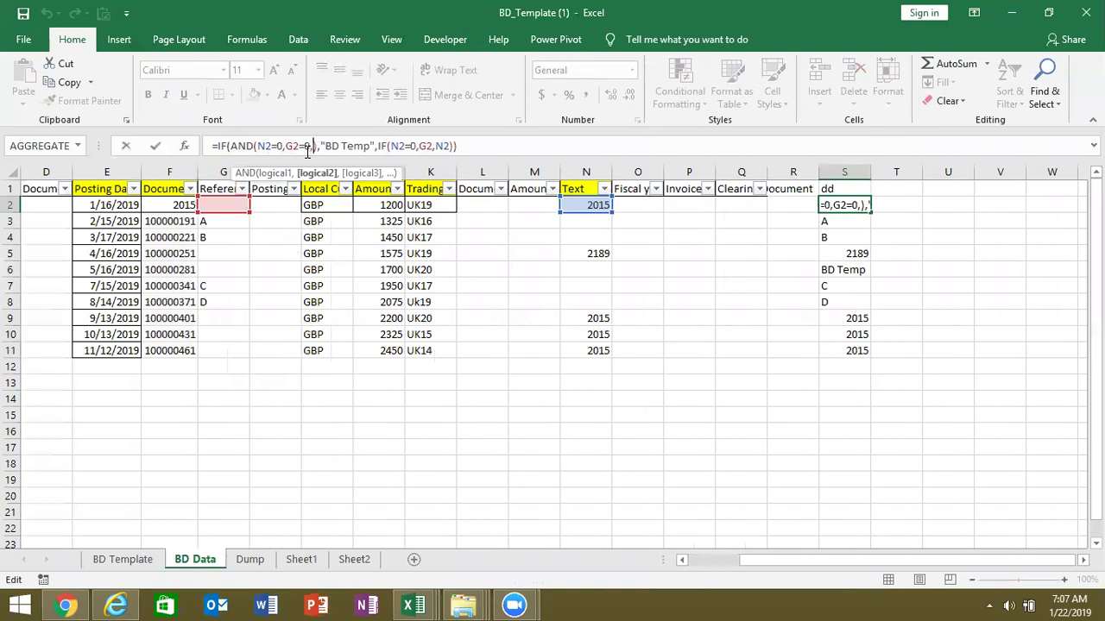
pyautogui.click(579, 206)
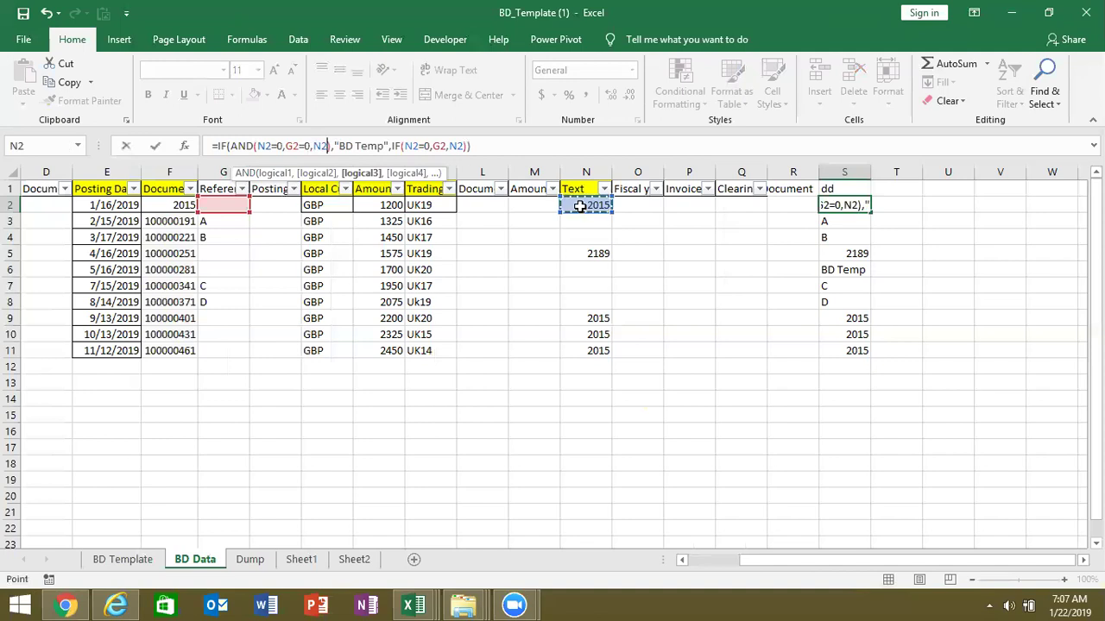
pyautogui.write('=')
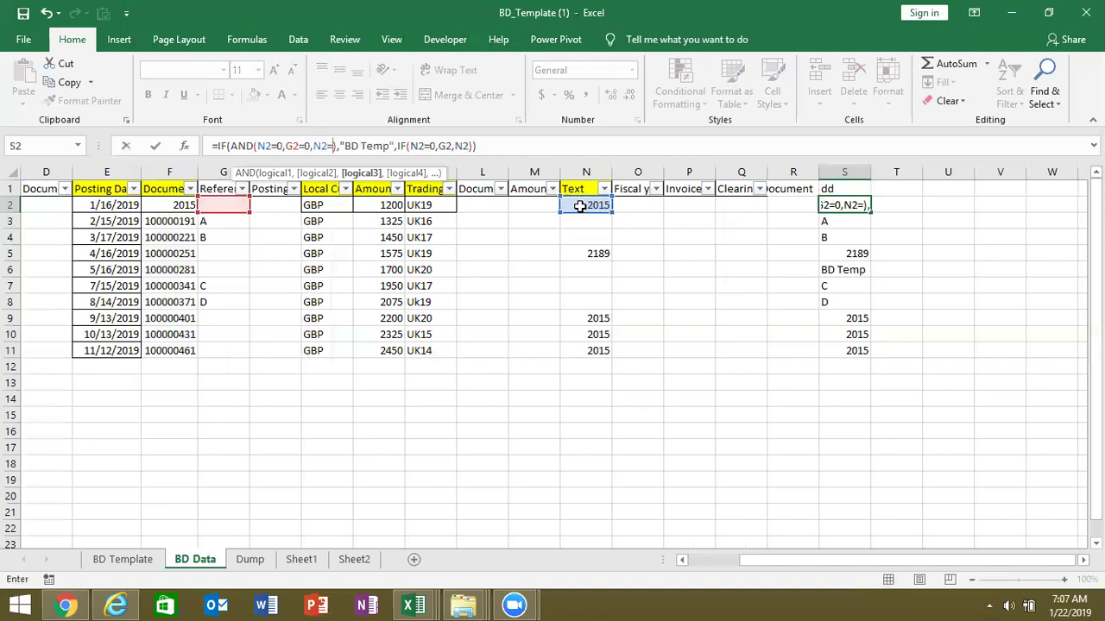
pyautogui.write('""')
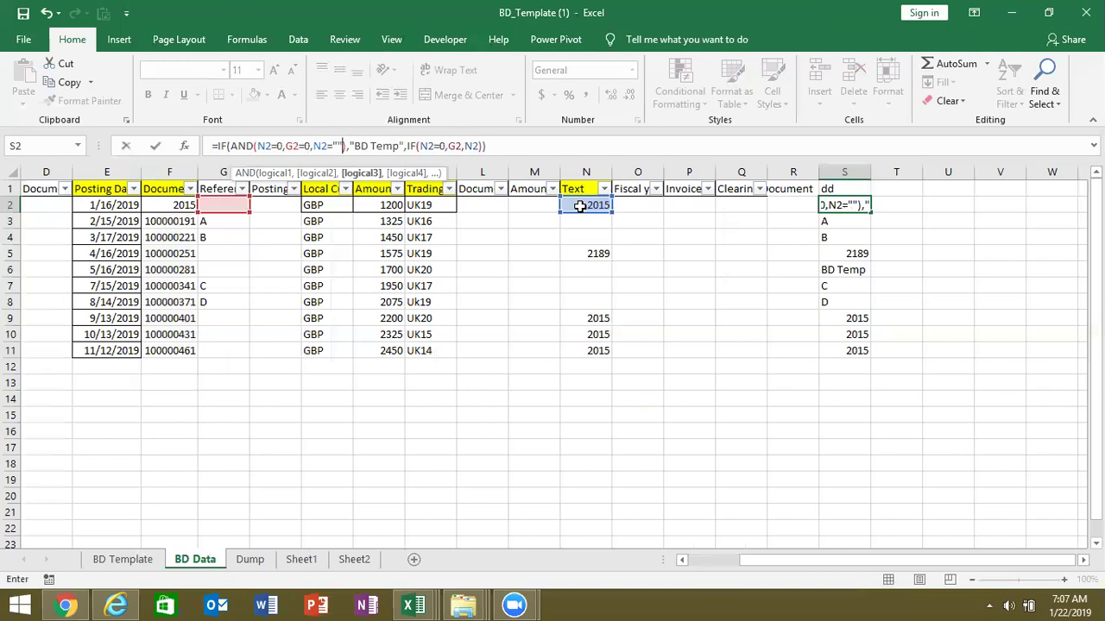
pyautogui.press('Return')
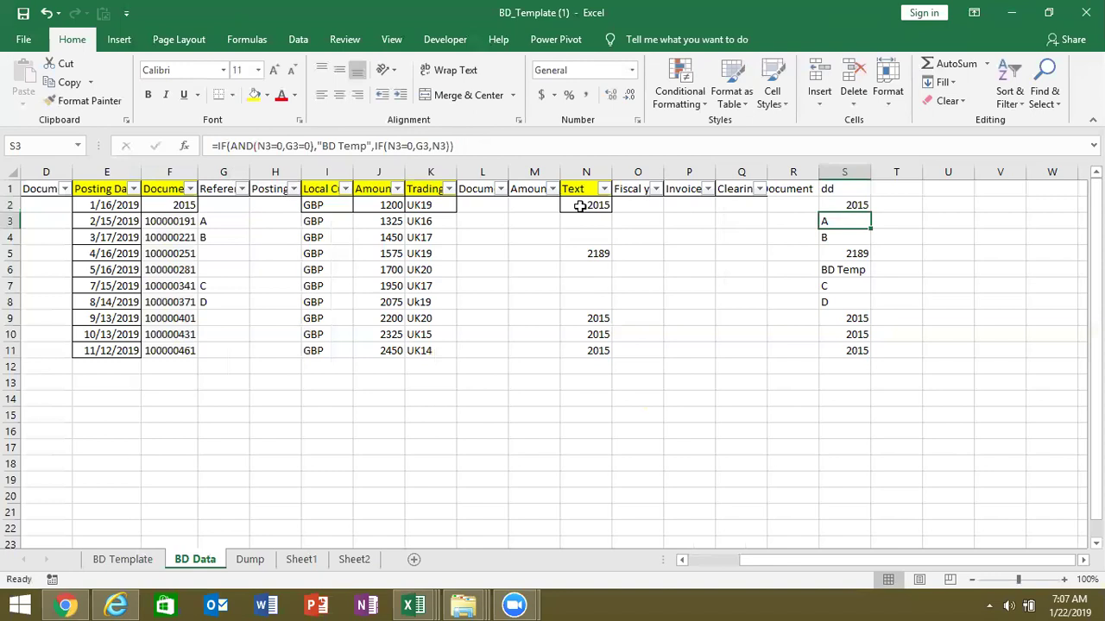
pyautogui.press('Up')
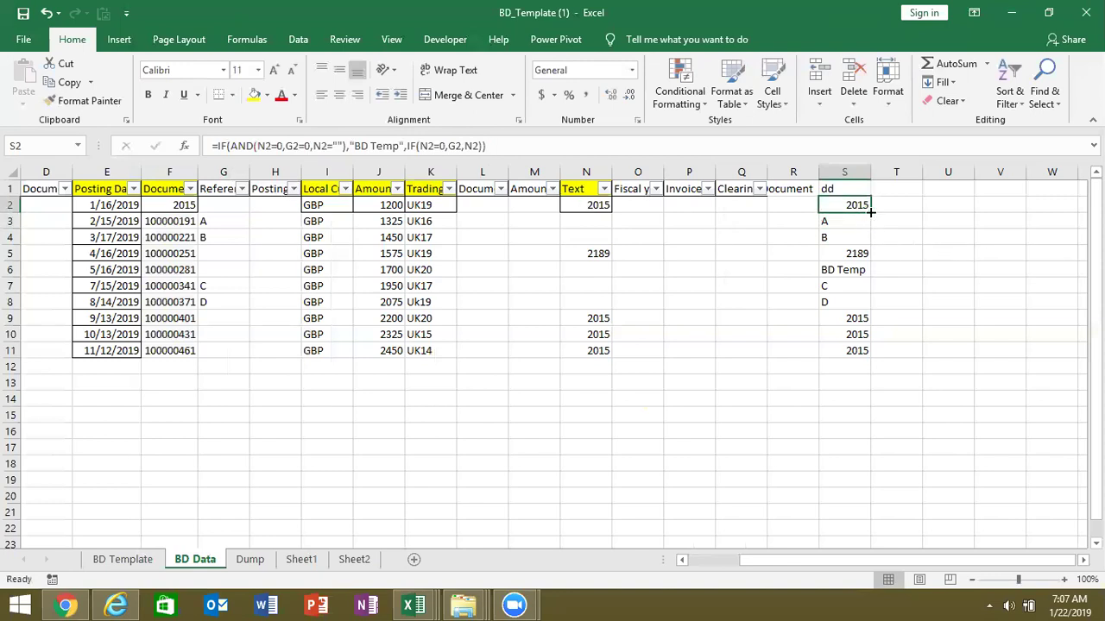
pyautogui.doubleClick(869, 211)
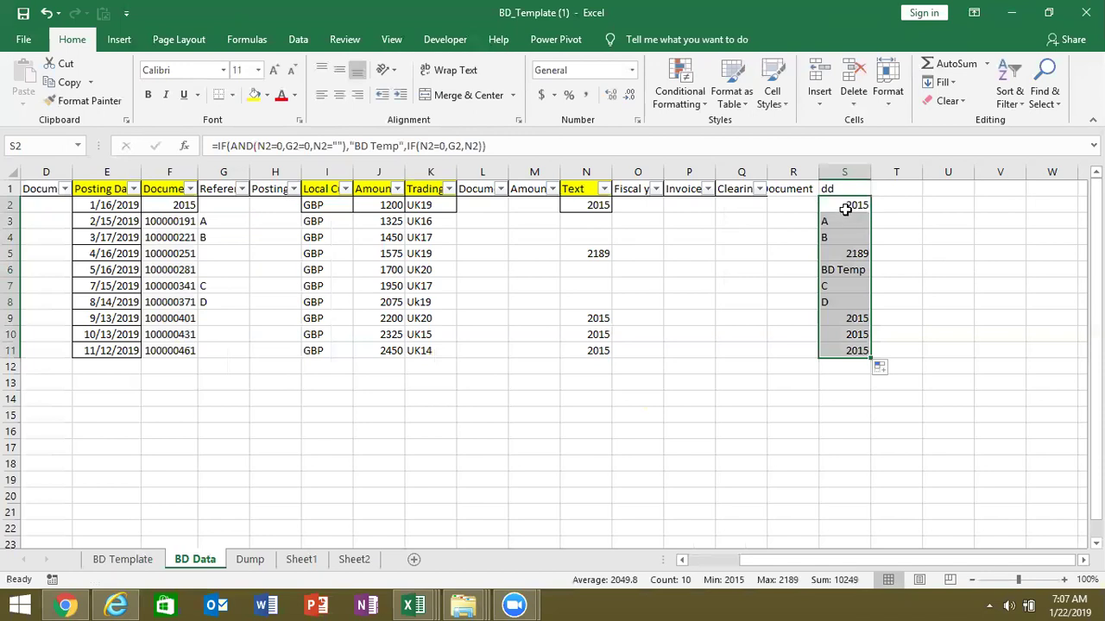
pyautogui.click(846, 211)
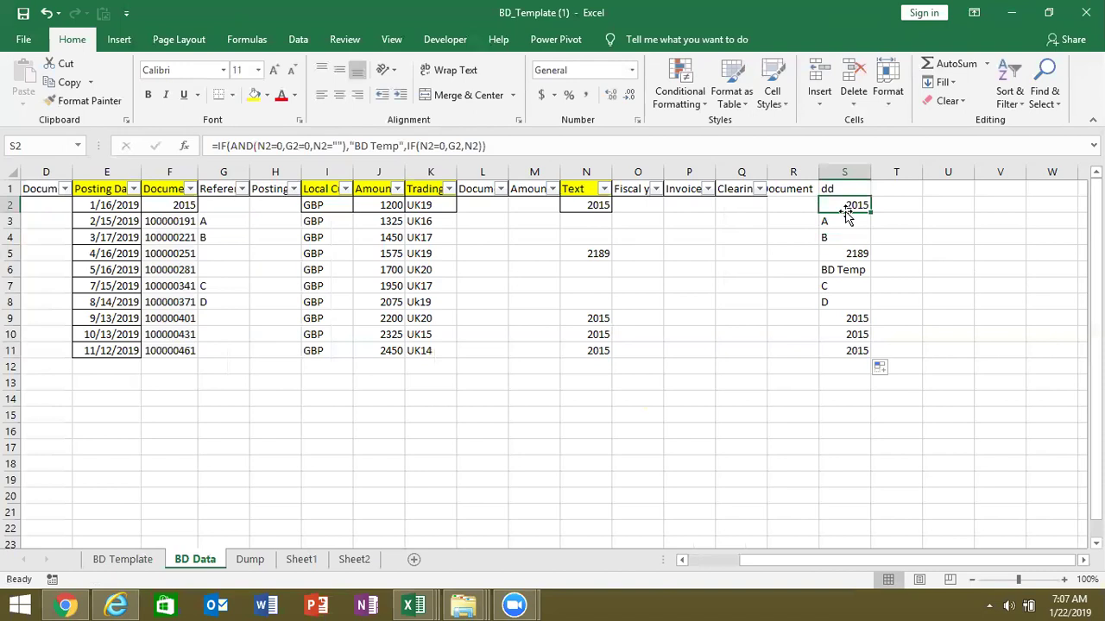
# Step: Check S6's BD Temp result and blank Text cell N6, then reopen S2's formula for editing
pyautogui.click(837, 268)
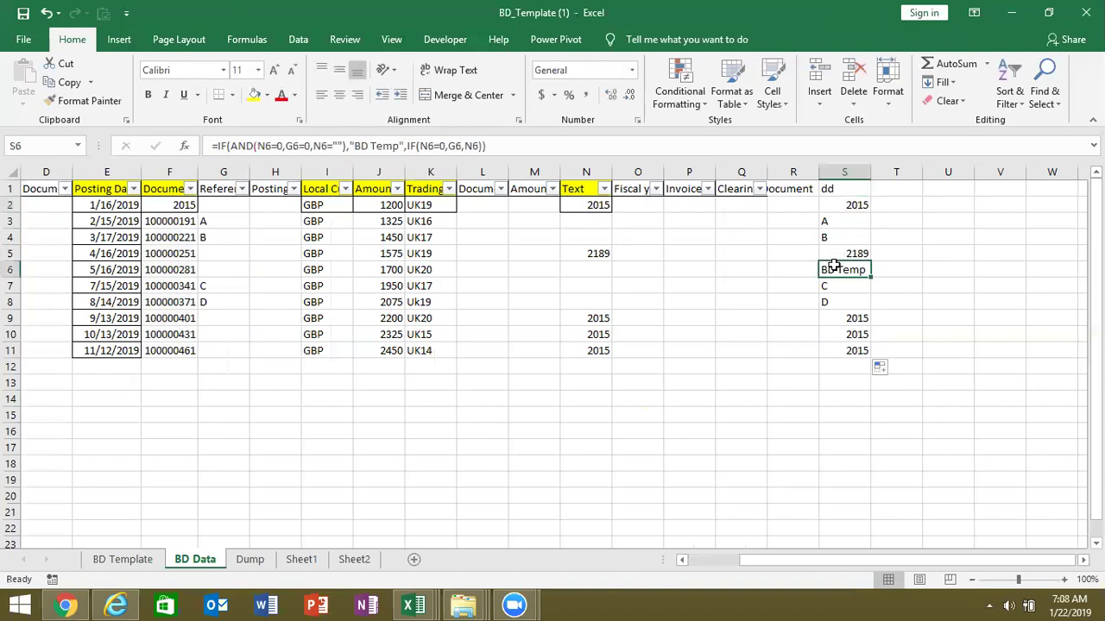
pyautogui.click(576, 277)
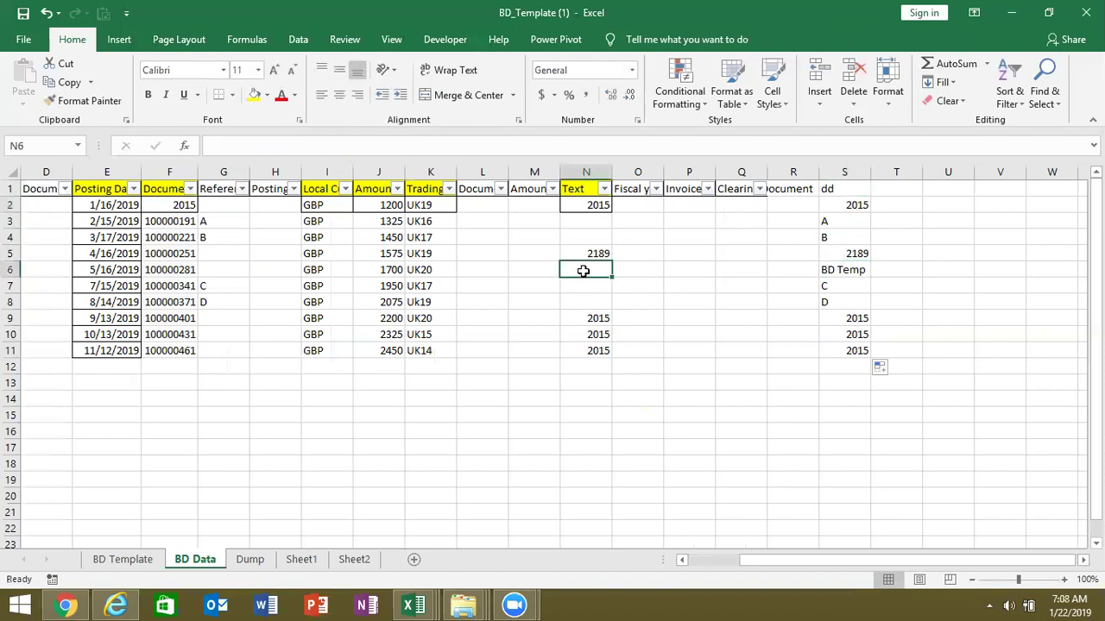
pyautogui.click(822, 271)
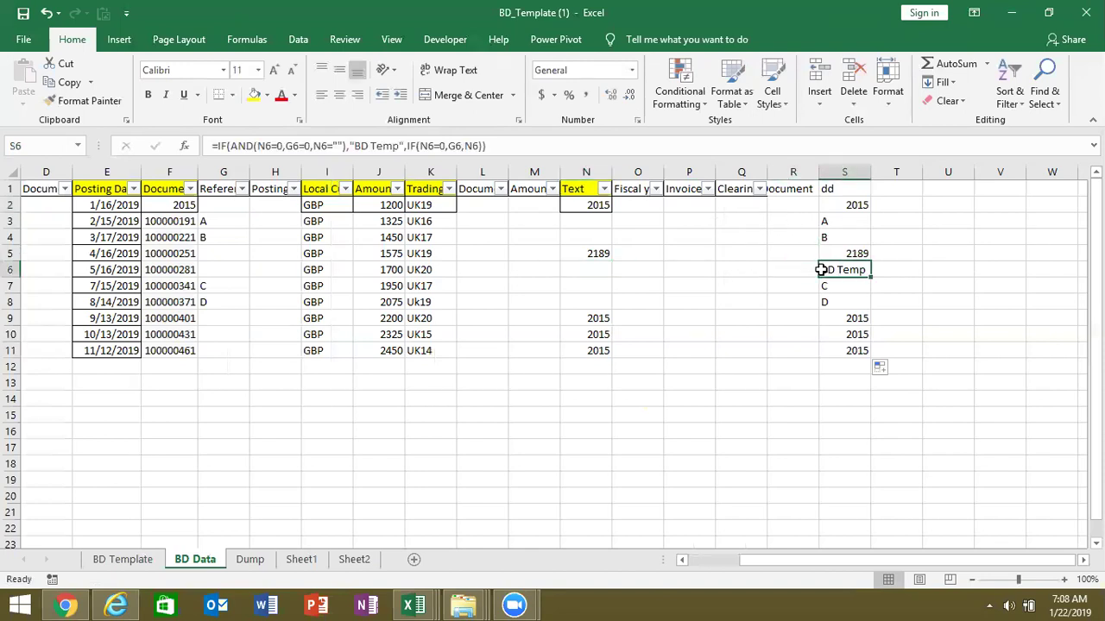
pyautogui.click(832, 204)
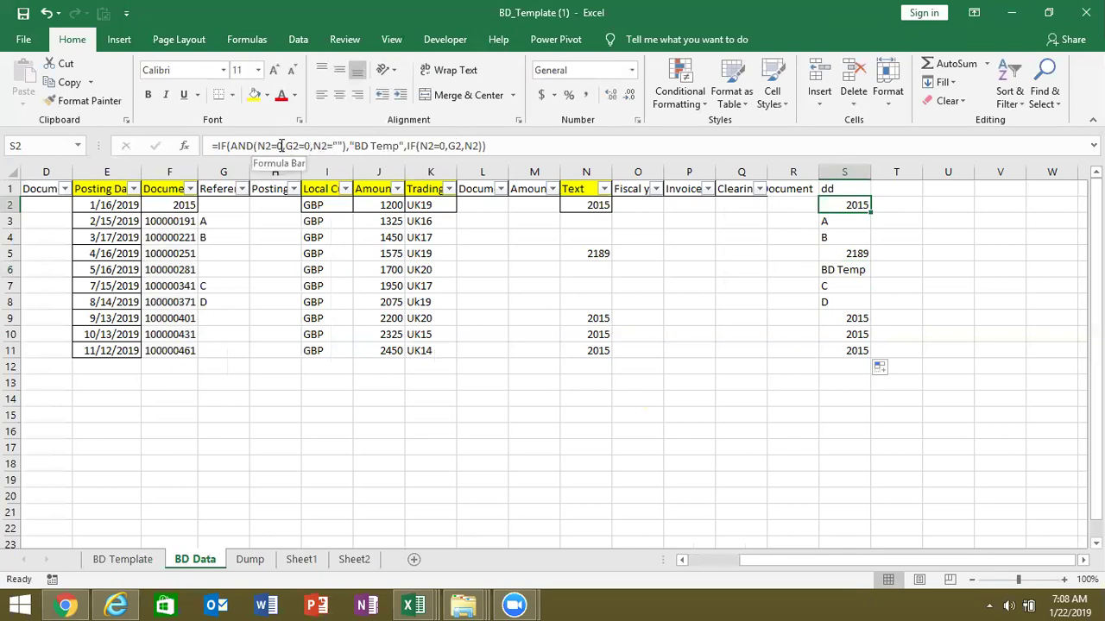
pyautogui.click(281, 146)
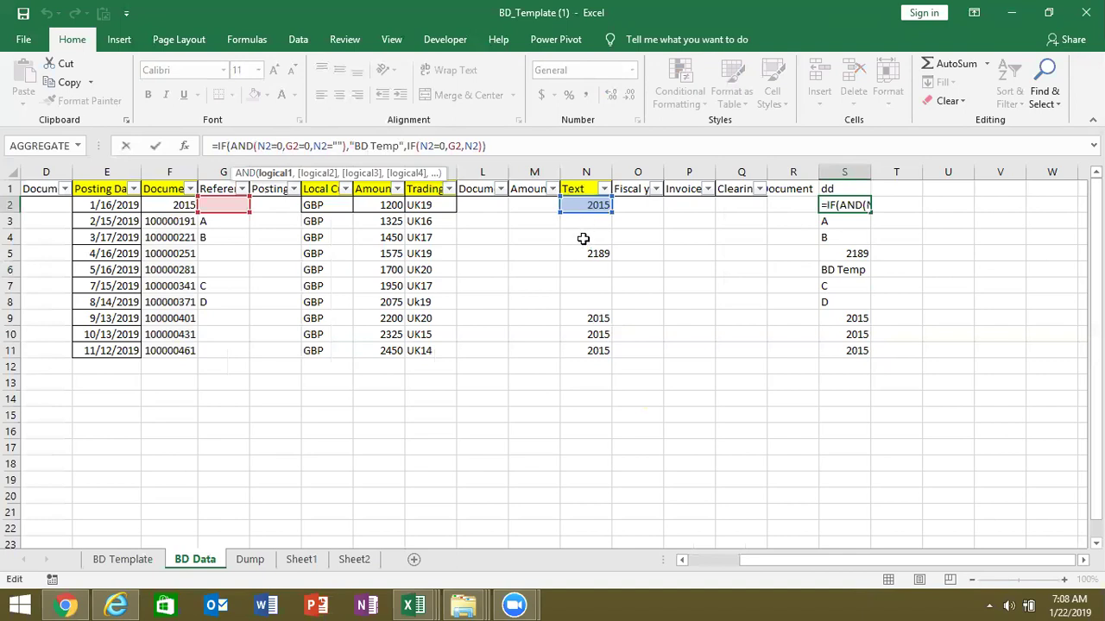
# Step: Wrap AND's first N2 test in CLEAN() in S2's formula
pyautogui.click(319, 146)
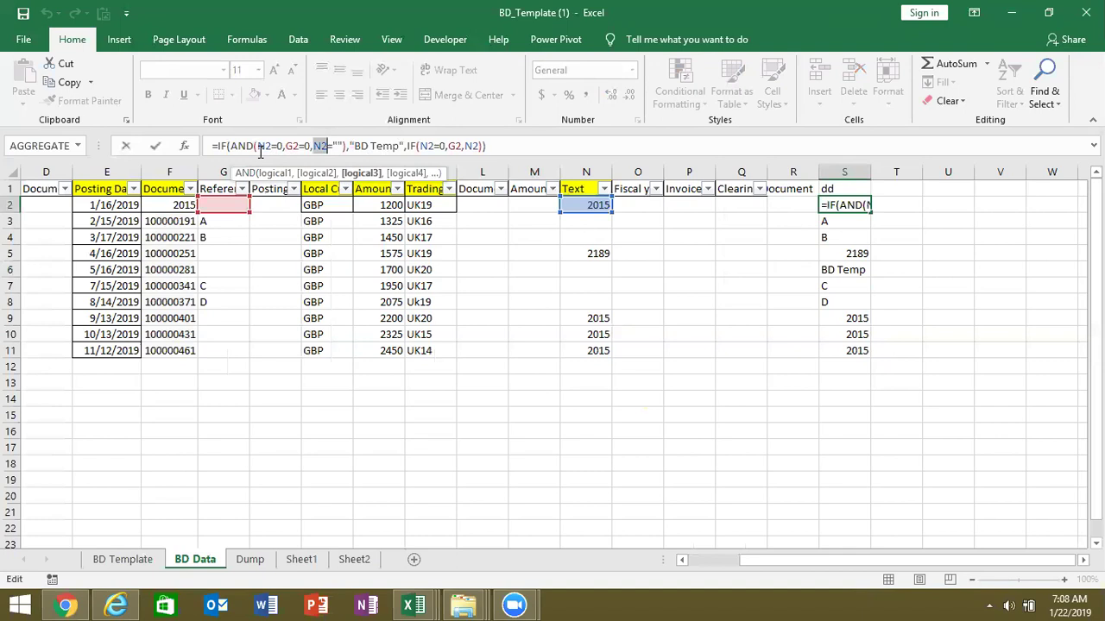
pyautogui.click(428, 148)
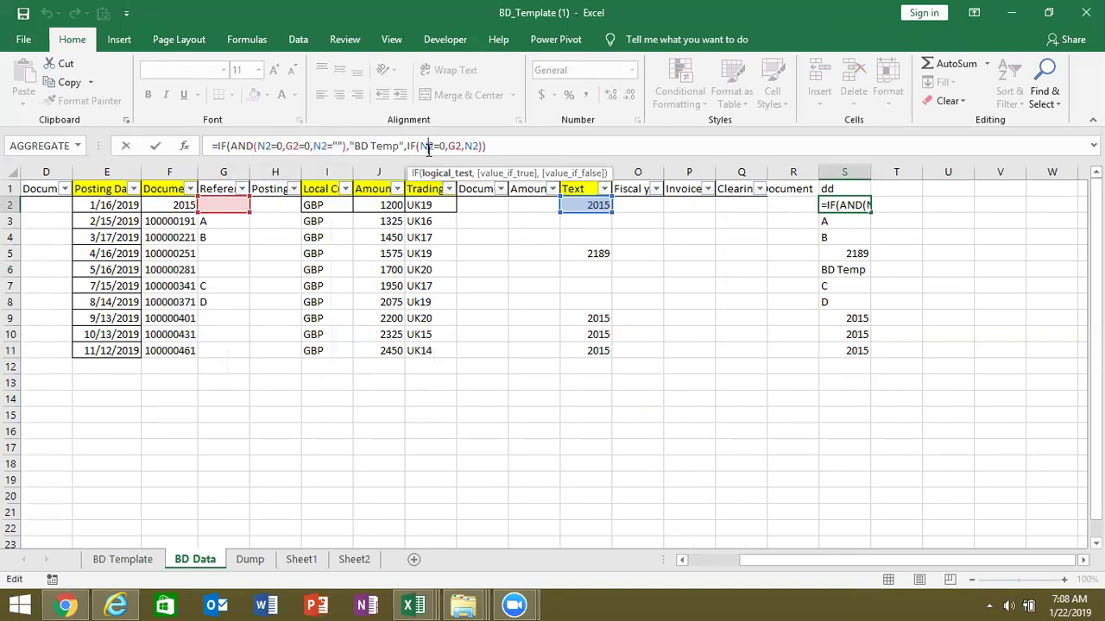
pyautogui.click(454, 148)
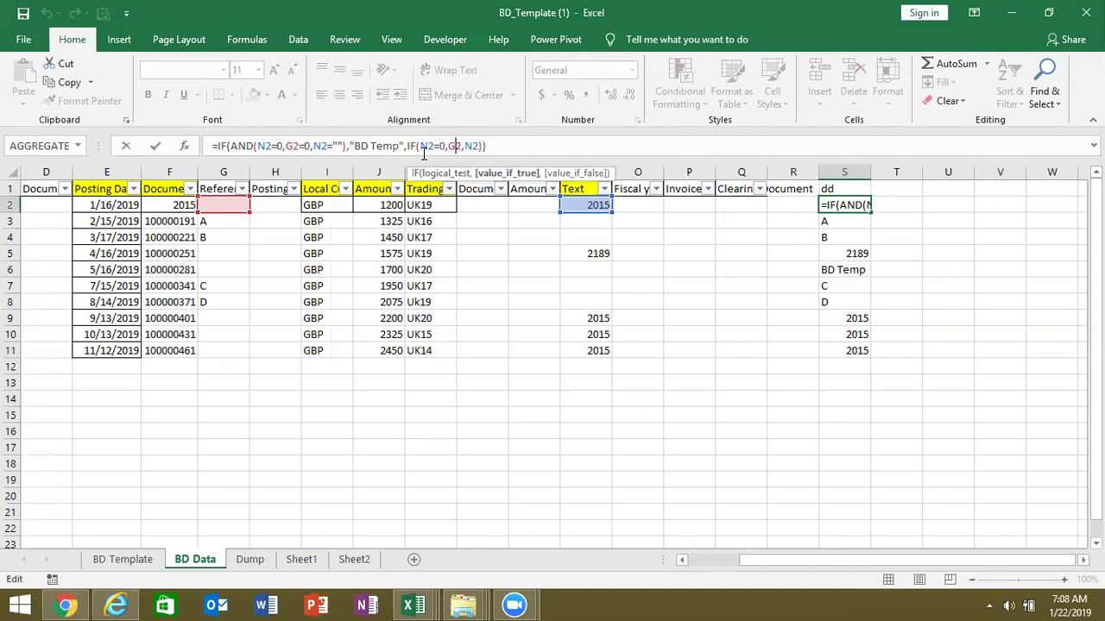
pyautogui.click(258, 145)
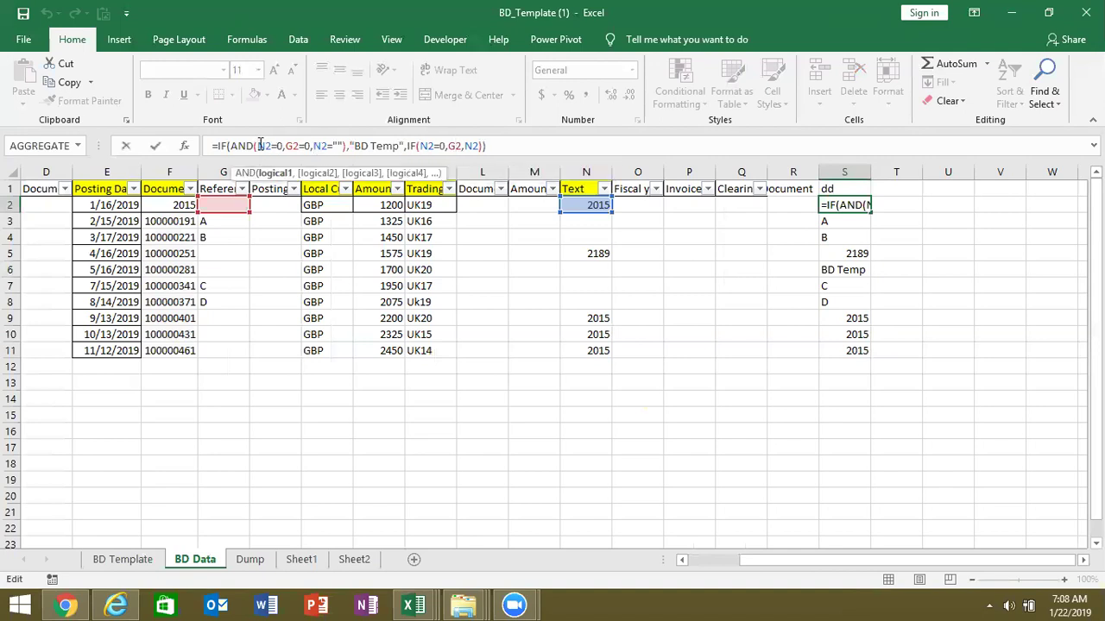
pyautogui.write('cl')
pyautogui.press('Tab')
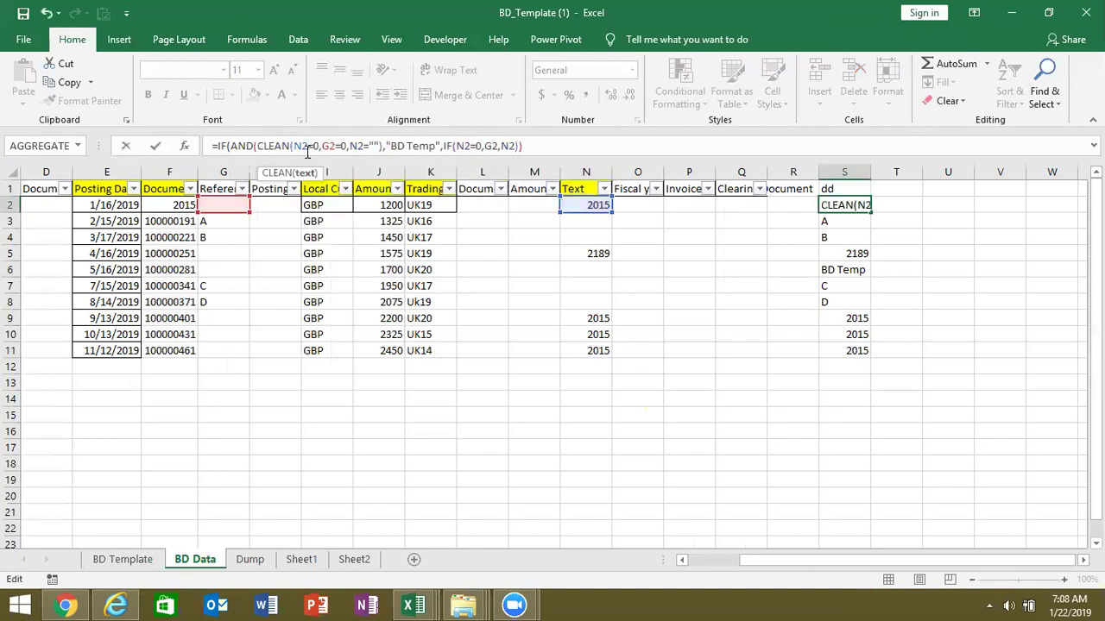
pyautogui.write(')')
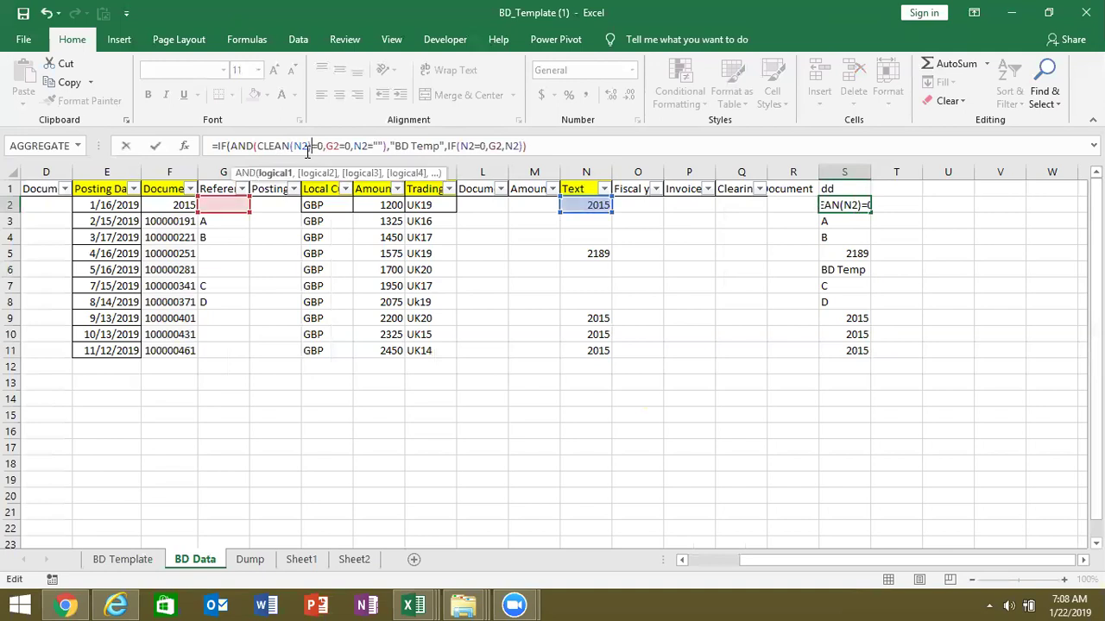
# Step: Wrap the N2 blank test in CLEAN() too, then discard the whole edit with Esc
pyautogui.click(354, 145)
pyautogui.write('CLEA')
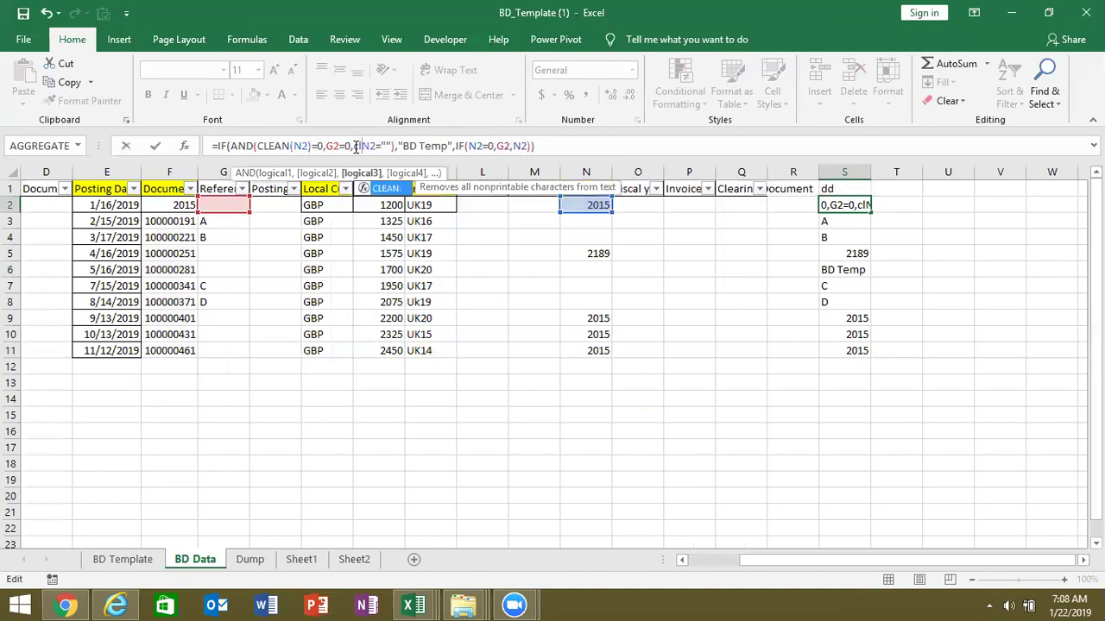
pyautogui.write('N(')
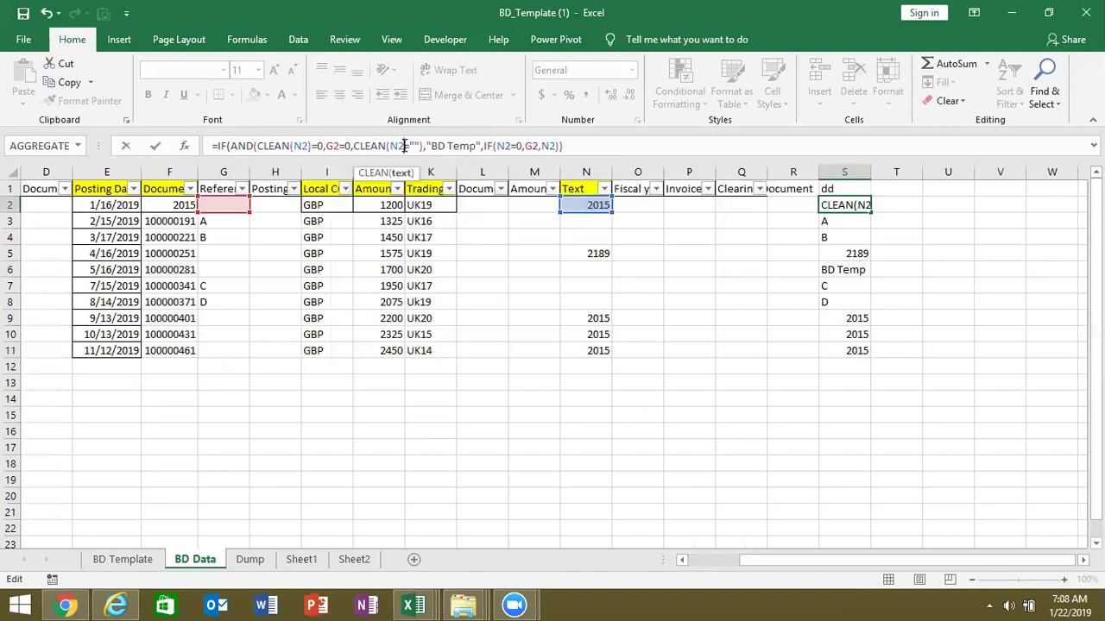
pyautogui.click(404, 146)
pyautogui.write(')')
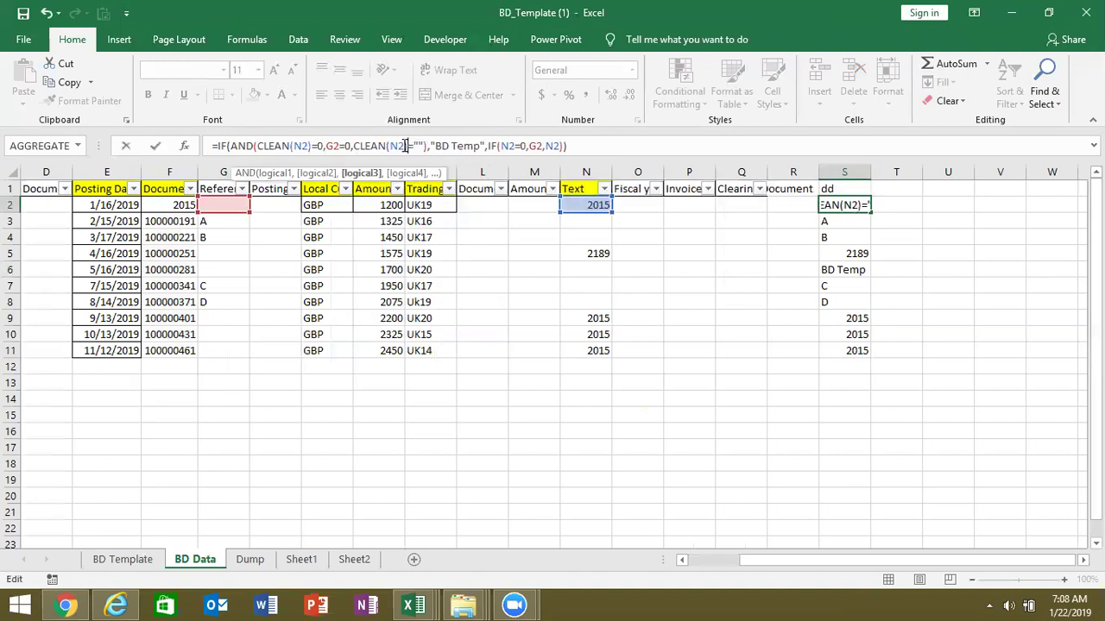
pyautogui.write(')')
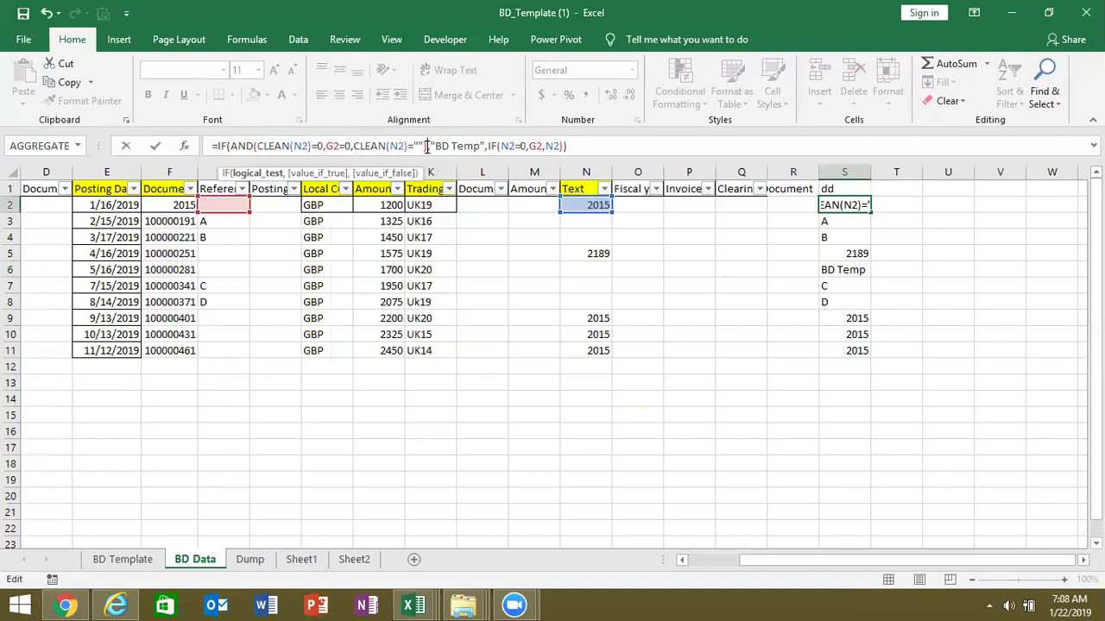
pyautogui.press('Escape')
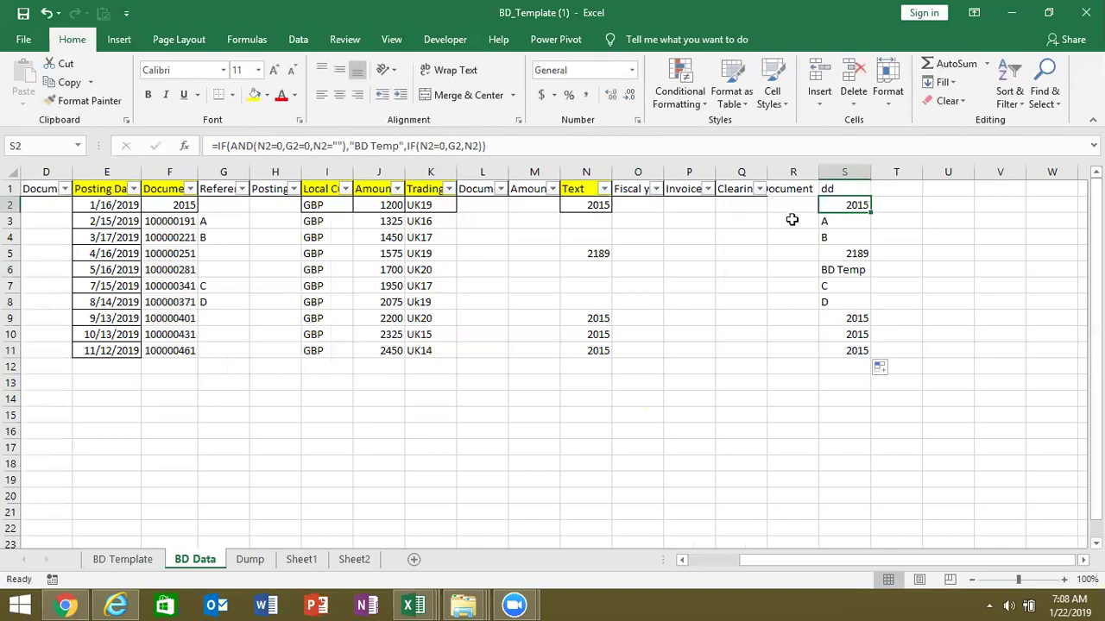
# Step: Move from S2 and select cell S3
pyautogui.click(878, 206)
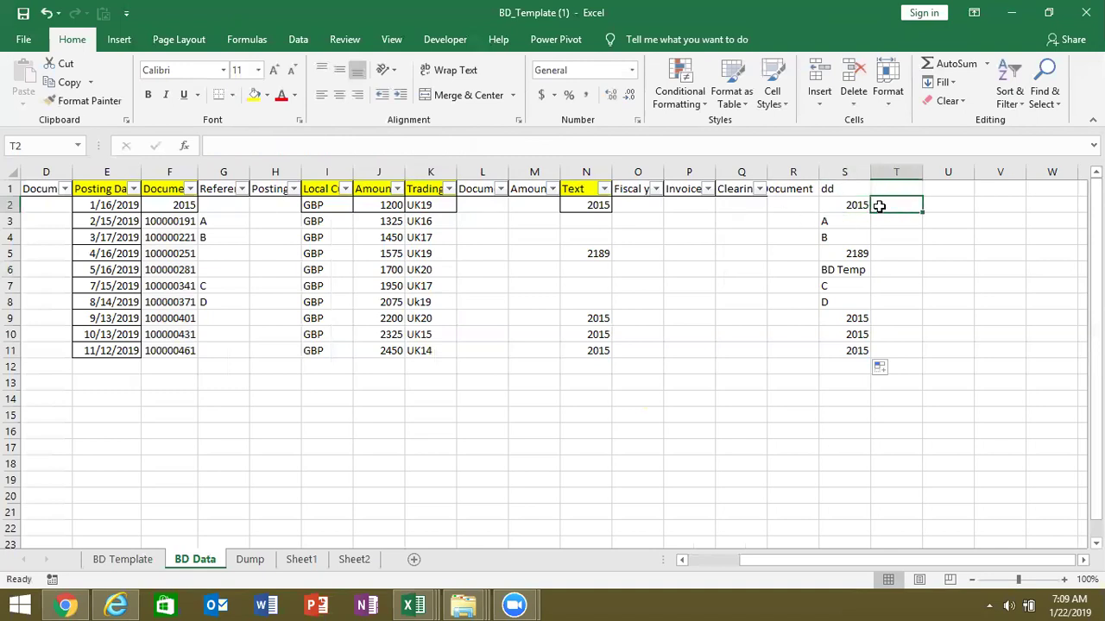
pyautogui.press('Left')
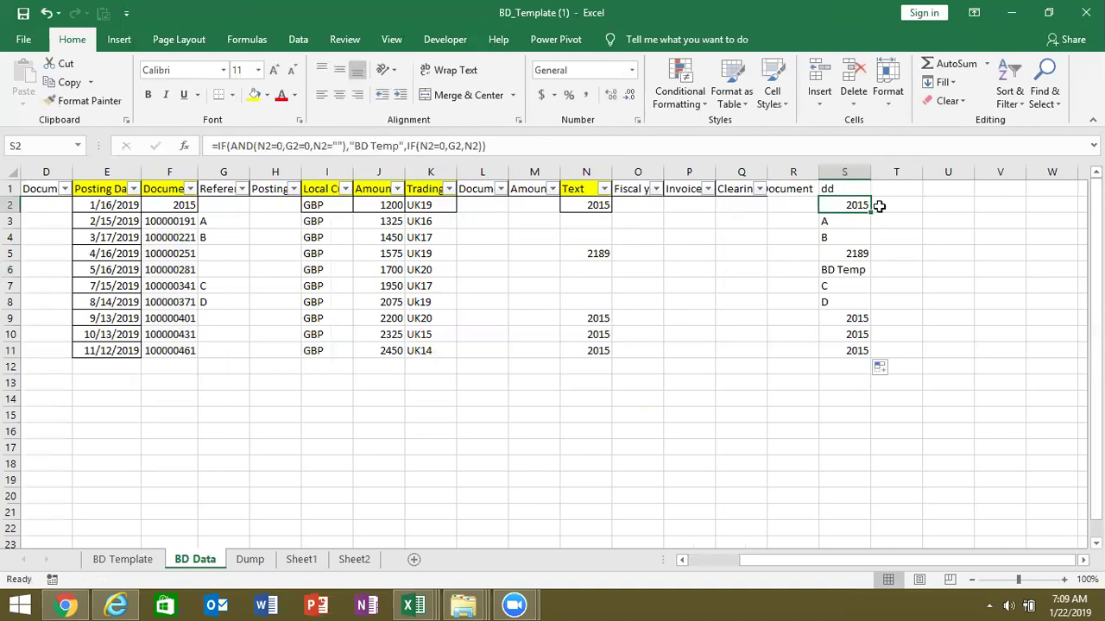
pyautogui.click(878, 206)
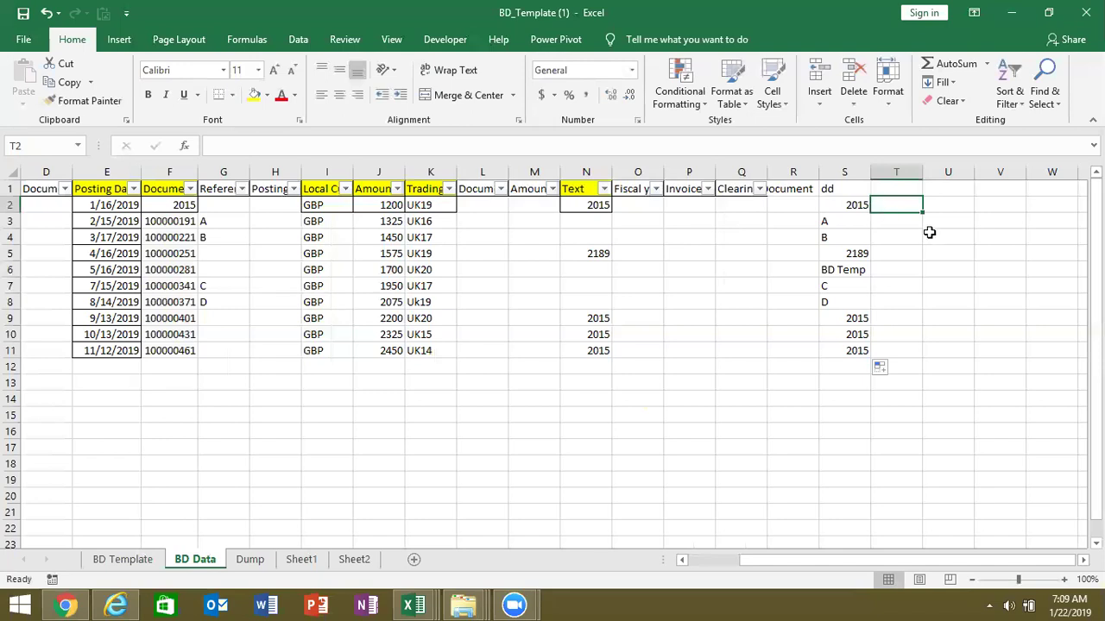
pyautogui.moveTo(923, 231); pyautogui.dragTo(851, 219)
pyautogui.click(852, 221)
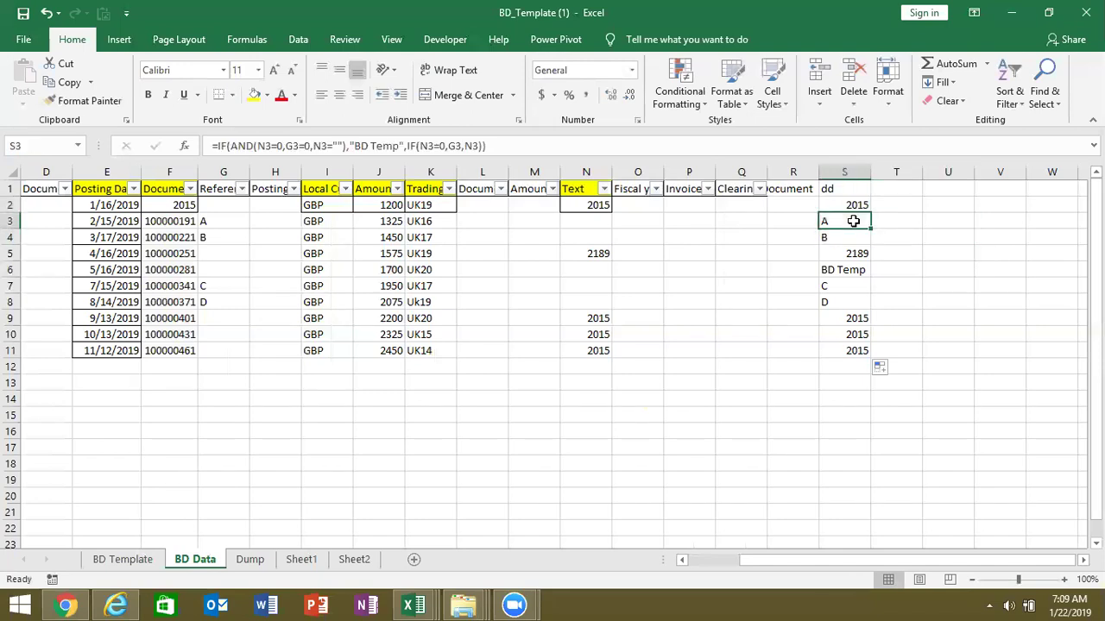
# Step: Change AND's first test to CLEAN(N3)=0 and delete the separate N3 blank test
pyautogui.click(259, 147)
pyautogui.write('CLEAN(')
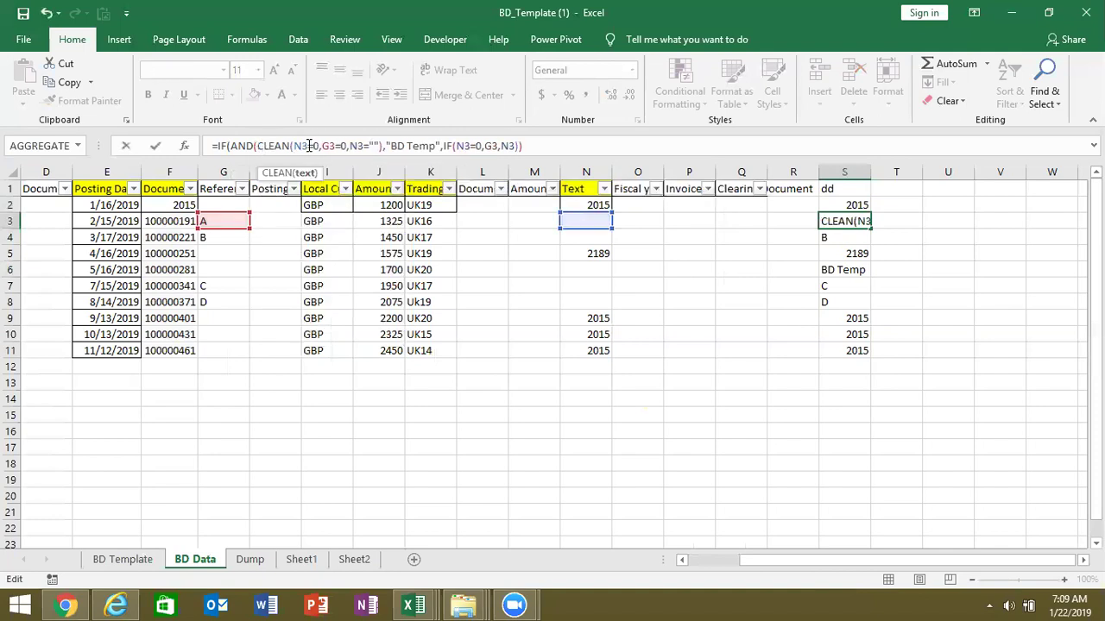
pyautogui.click(308, 146)
pyautogui.write(')')
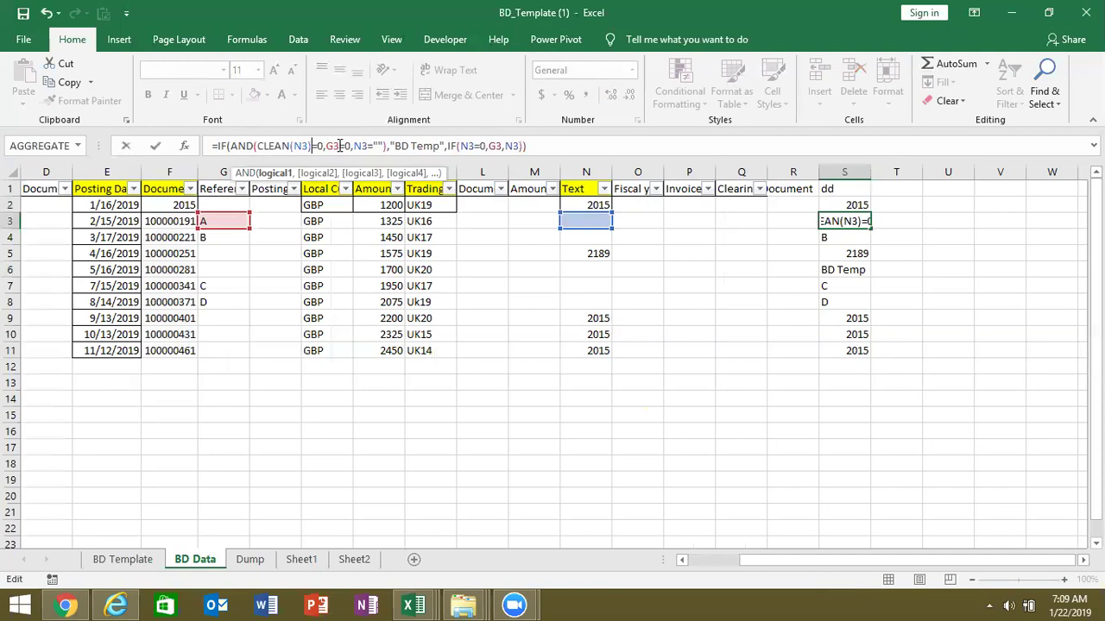
pyautogui.click(353, 146)
pyautogui.press('Delete')
pyautogui.press('Delete')
pyautogui.press('Delete')
pyautogui.press('Delete')
pyautogui.press('Delete')
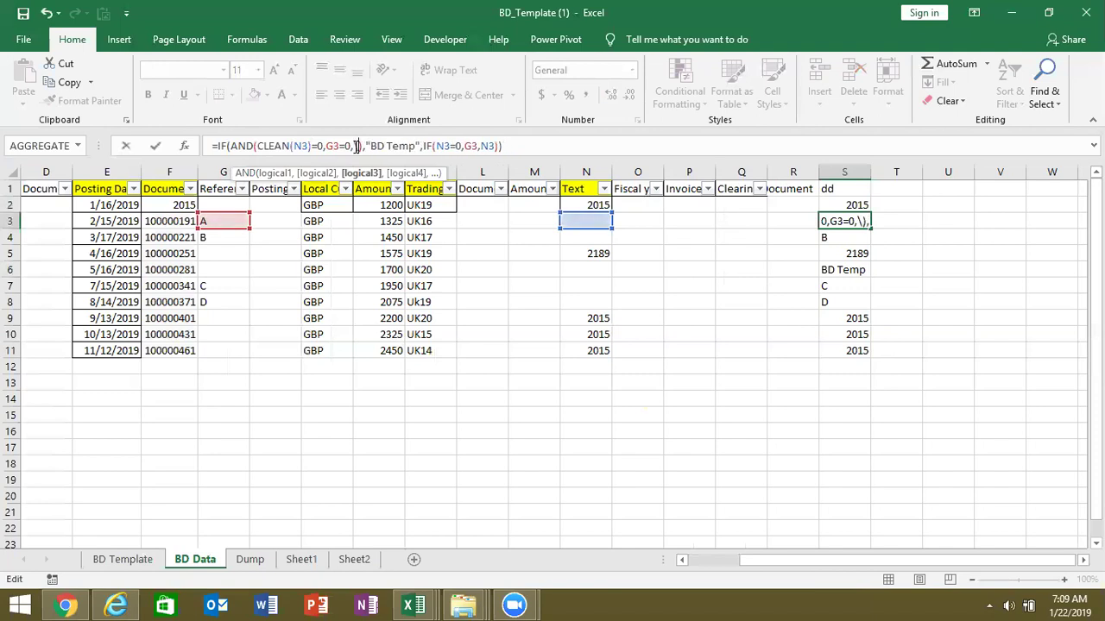
pyautogui.press('BackSpace')
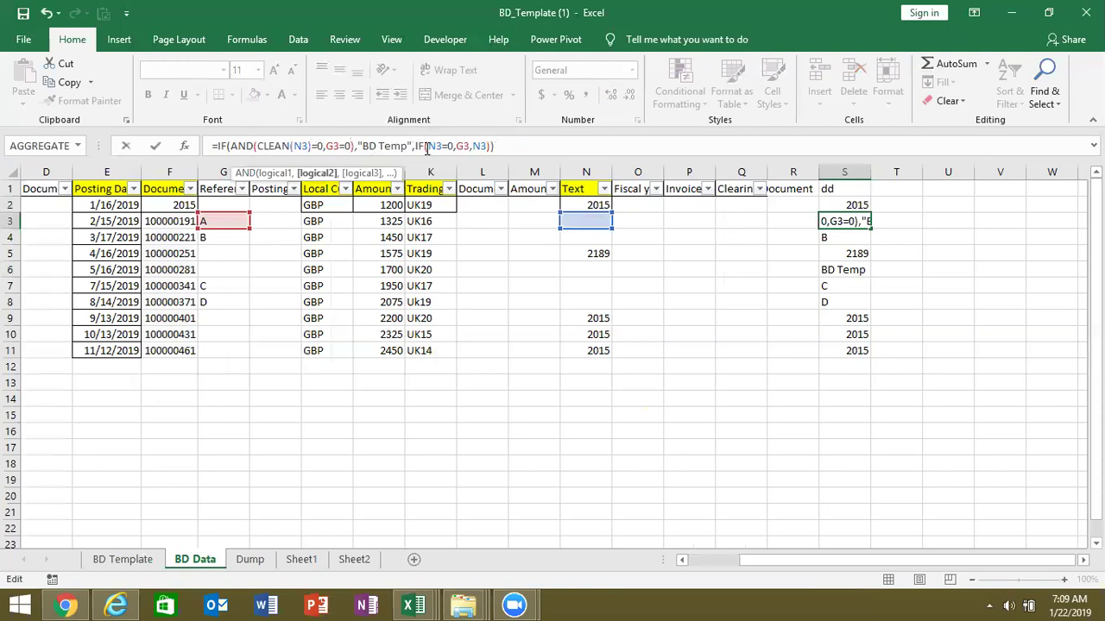
# Step: Change the inner IF's test to CLEAN(N3)=0
pyautogui.click(429, 146)
pyautogui.write('CL')
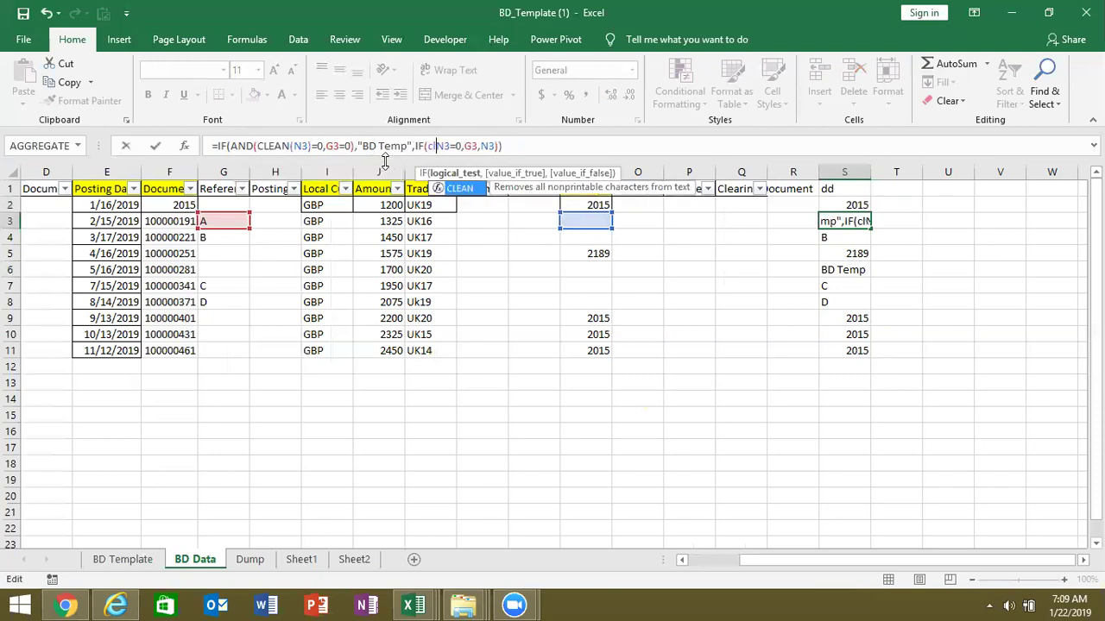
pyautogui.press('Tab')
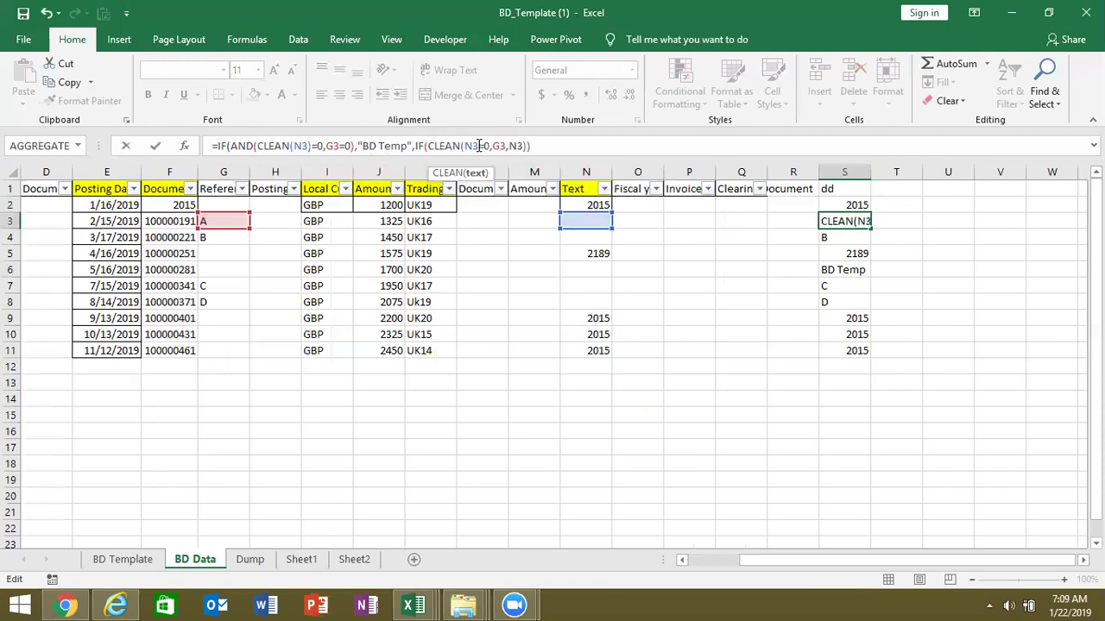
pyautogui.write(')')
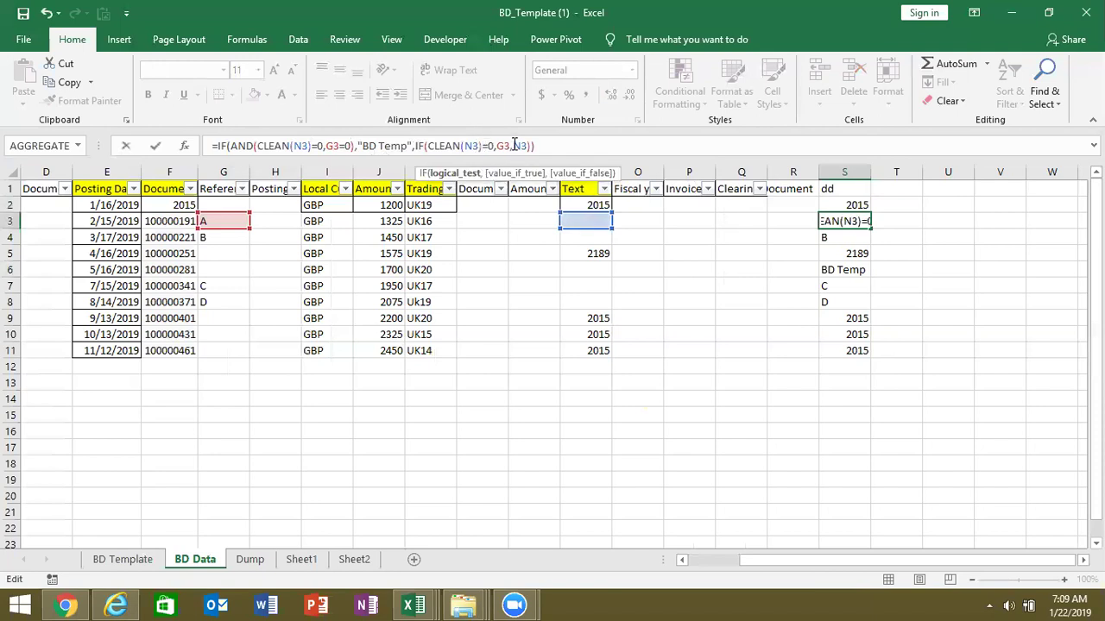